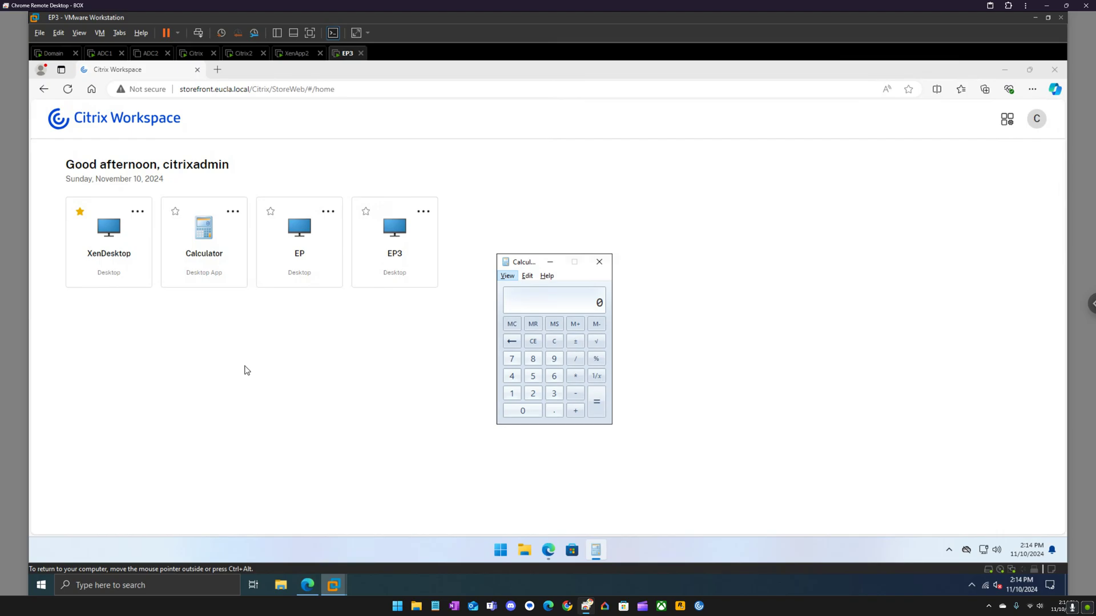
- Switch to the NetScaler console and look through the service groups, monitors, Unified Gateway dashboard and XenApp and XenDesktop wizard page
left_click(308, 585)
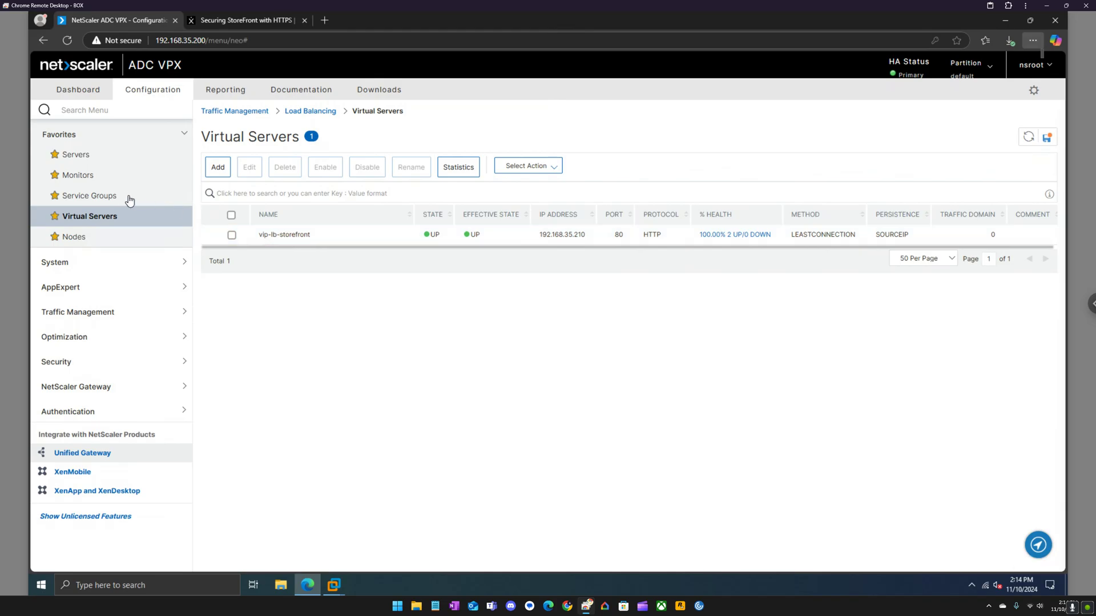
left_click(110, 196)
left_click(82, 177)
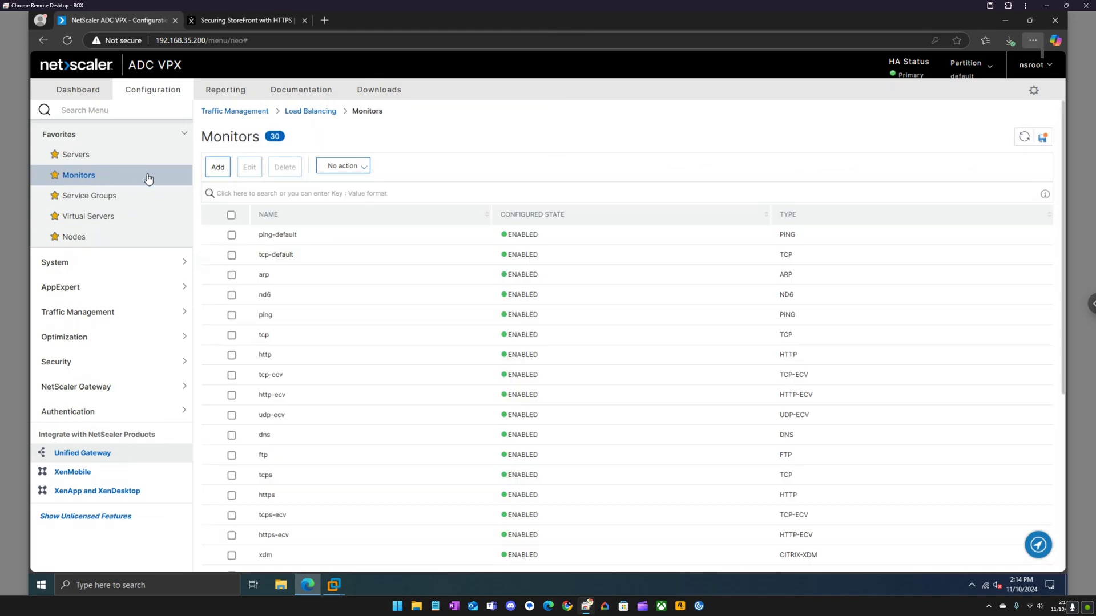
scroll(379, 407, "down", 5)
scroll(365, 408, "up", 5)
left_click(108, 454)
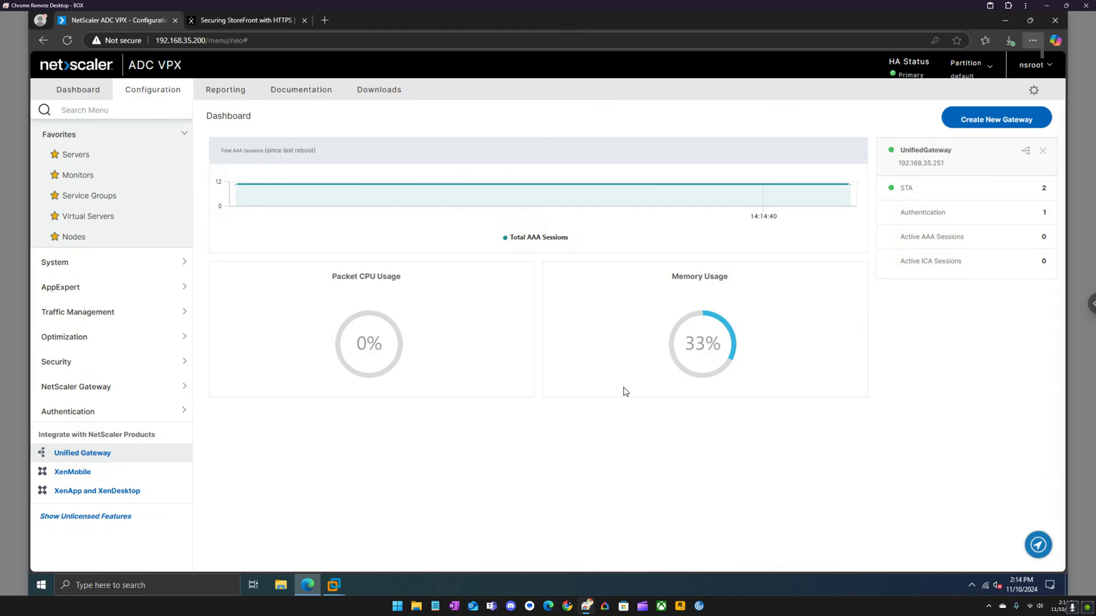
left_click(104, 492)
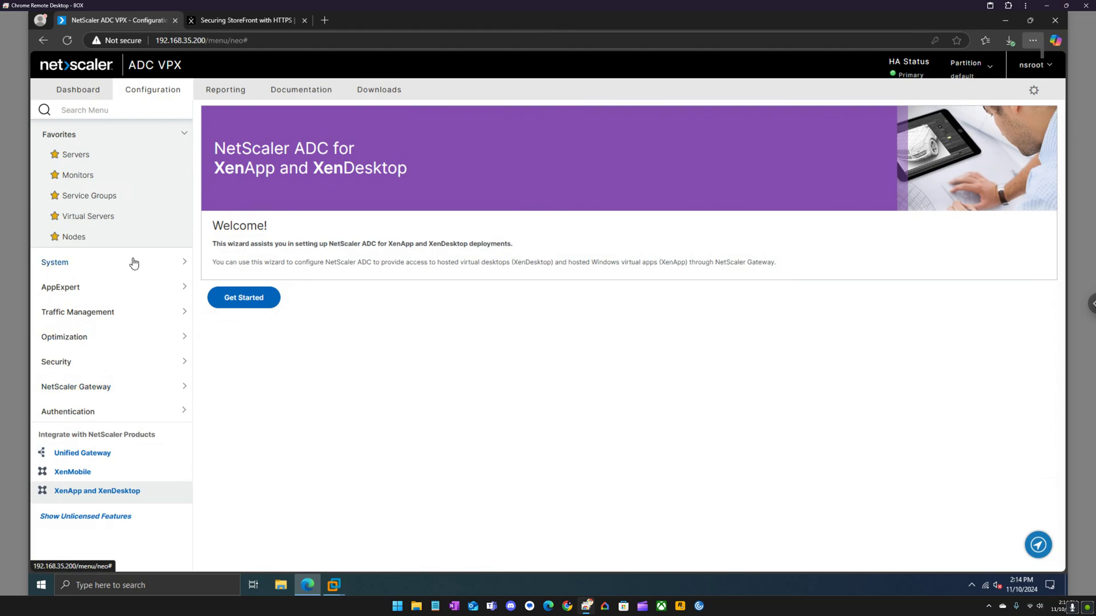
- Switch to the EP3 virtual machine and close its Calculator window
mouse_move(335, 581)
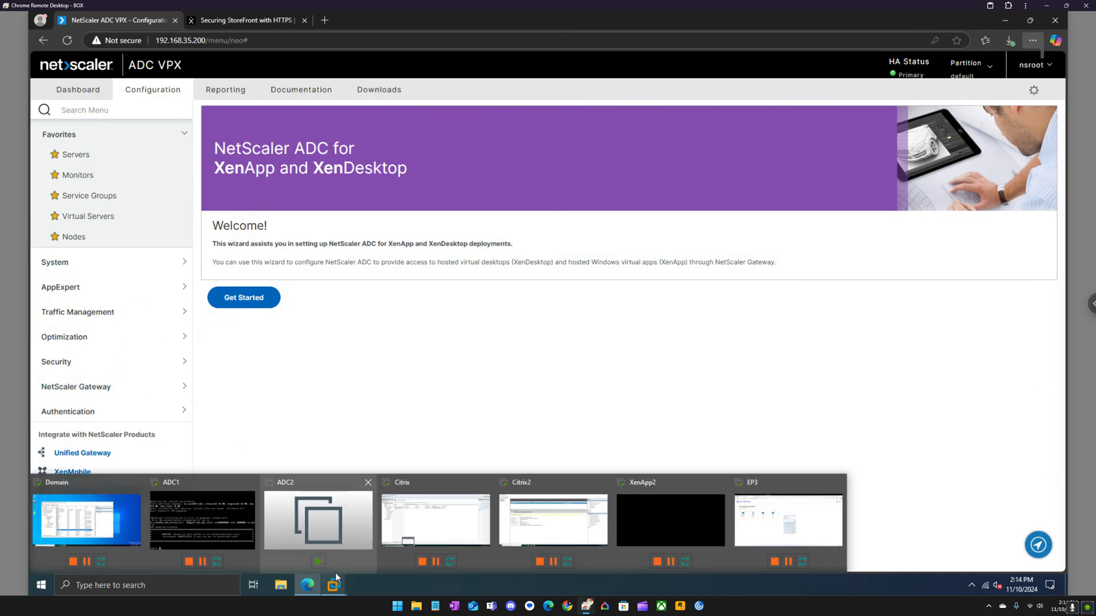
left_click(758, 508)
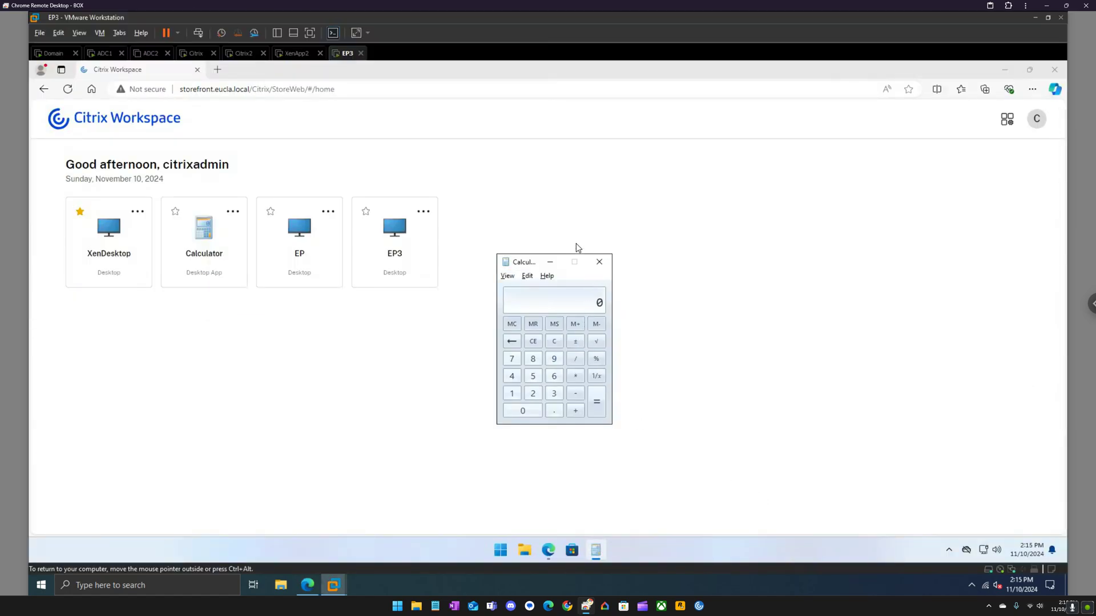
left_click_drag(533, 264, 482, 262)
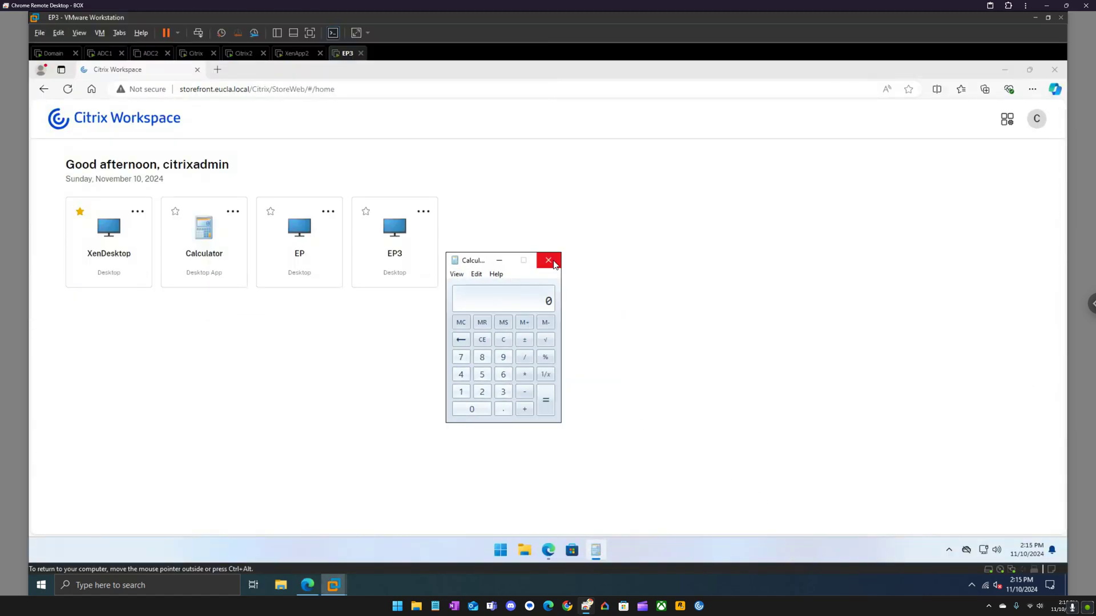
left_click(553, 264)
- Examine the connection security details of the StoreFront site, and close them
left_click(147, 91)
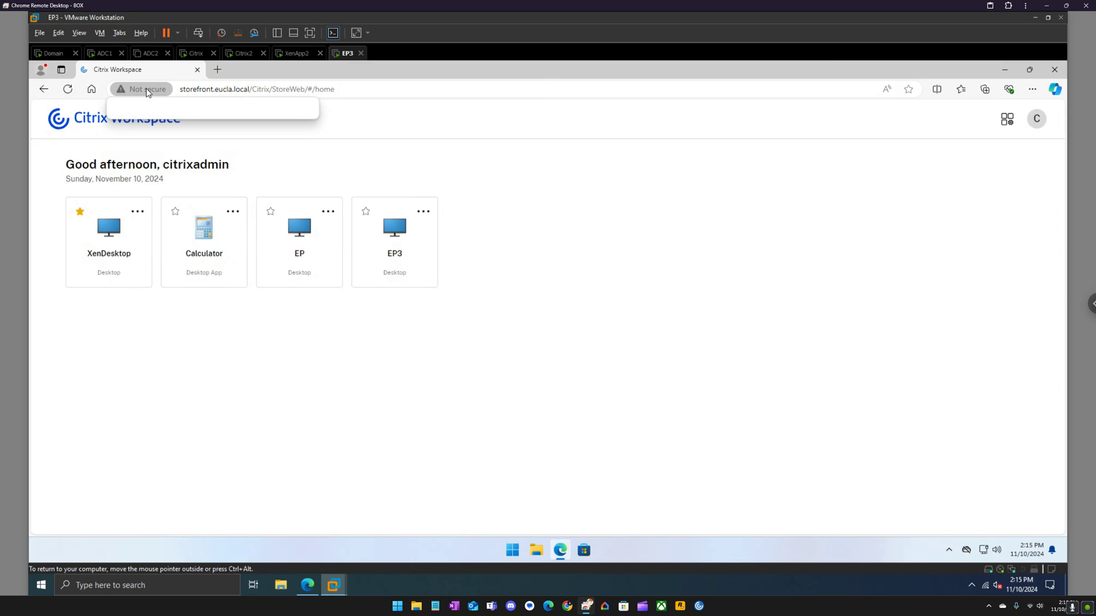
left_click(245, 139)
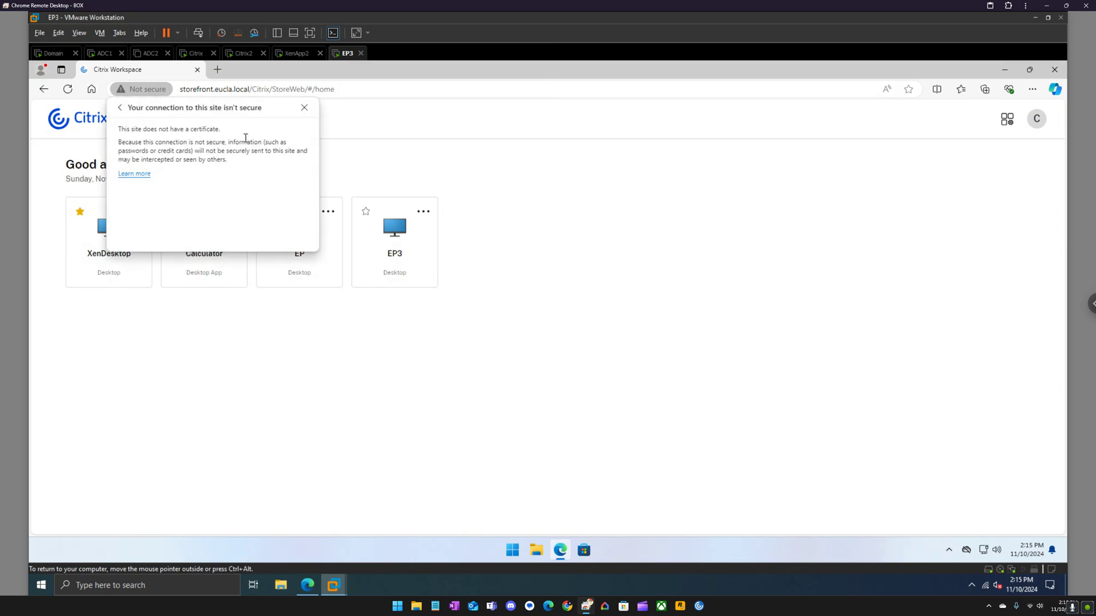
left_click(304, 108)
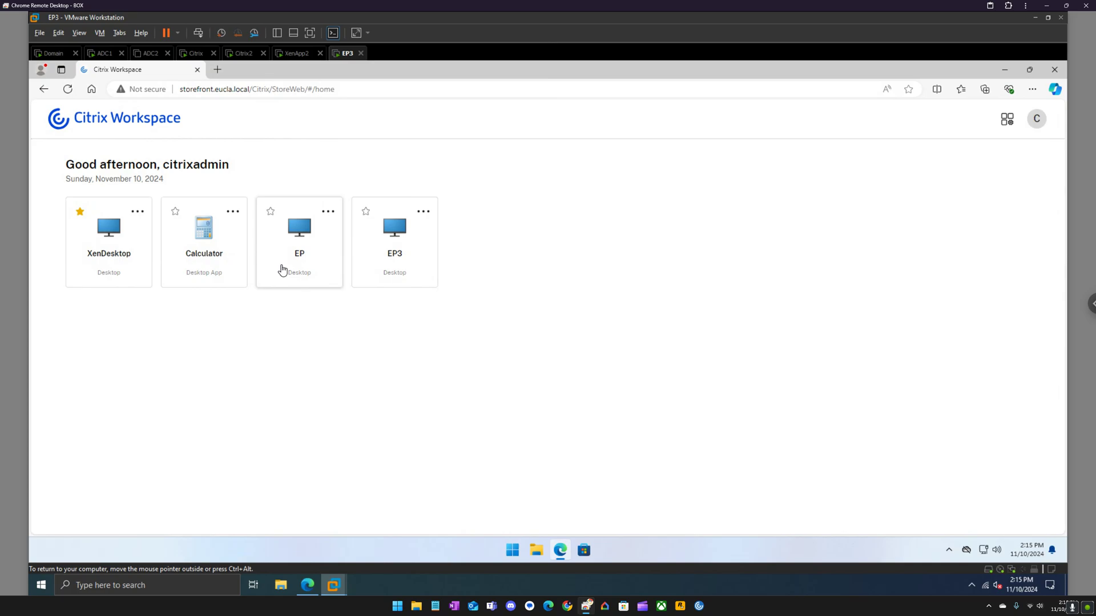
left_click(280, 585)
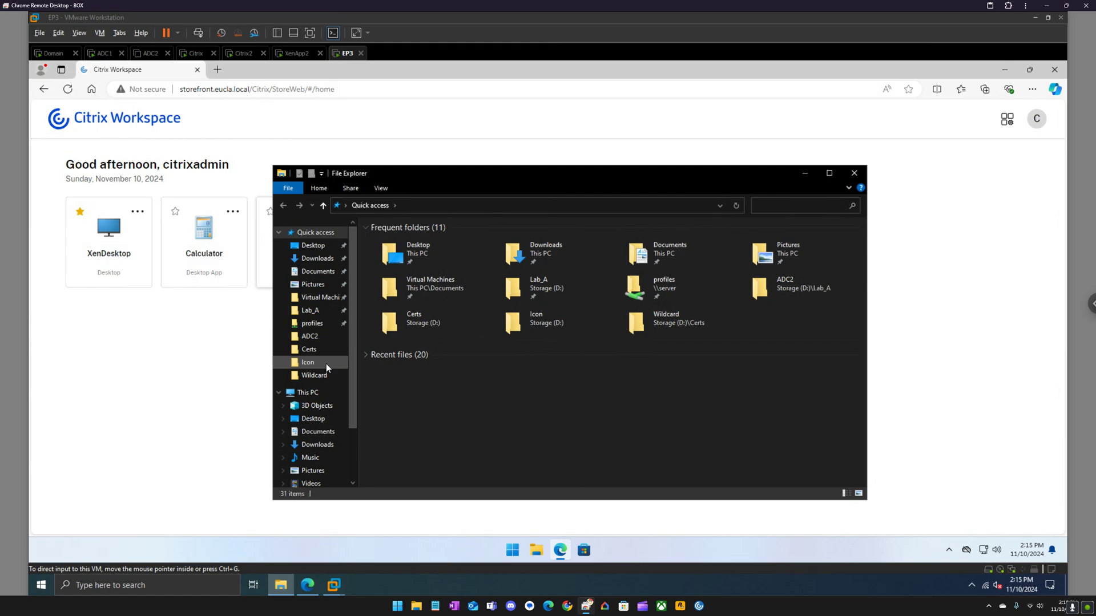
left_click(311, 392)
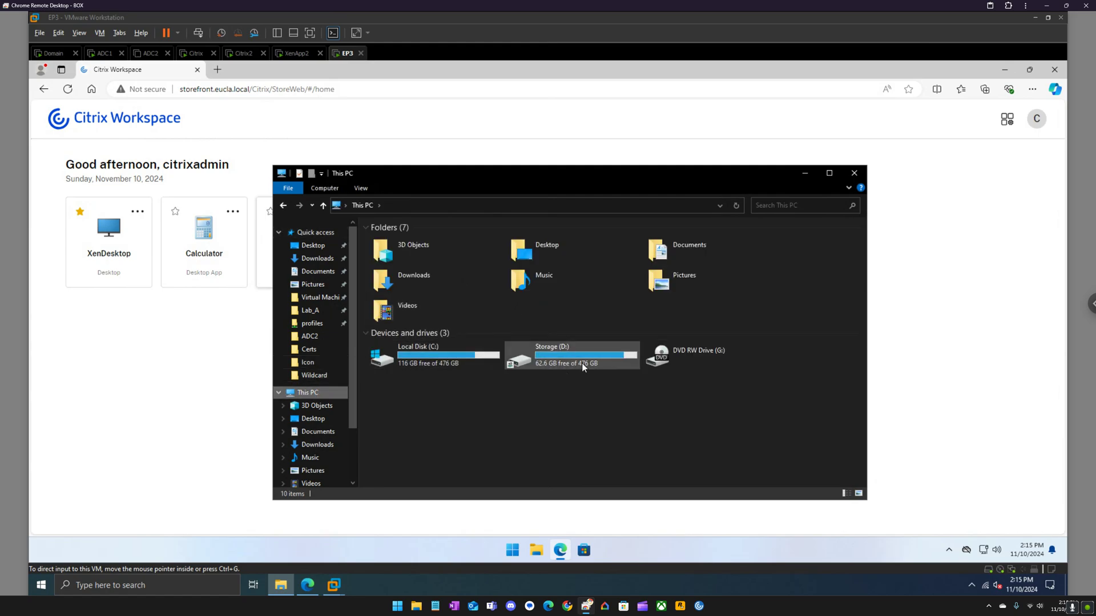
left_click(855, 173)
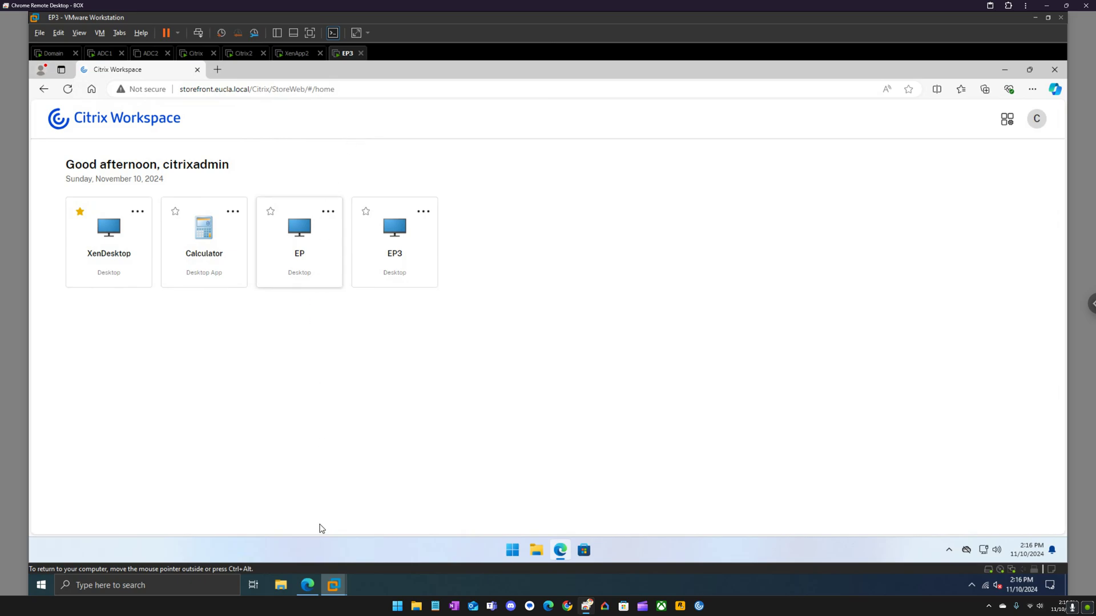
- Return to the NetScaler console and review the load balancing servers, monitors, service groups and virtual servers
left_click(308, 584)
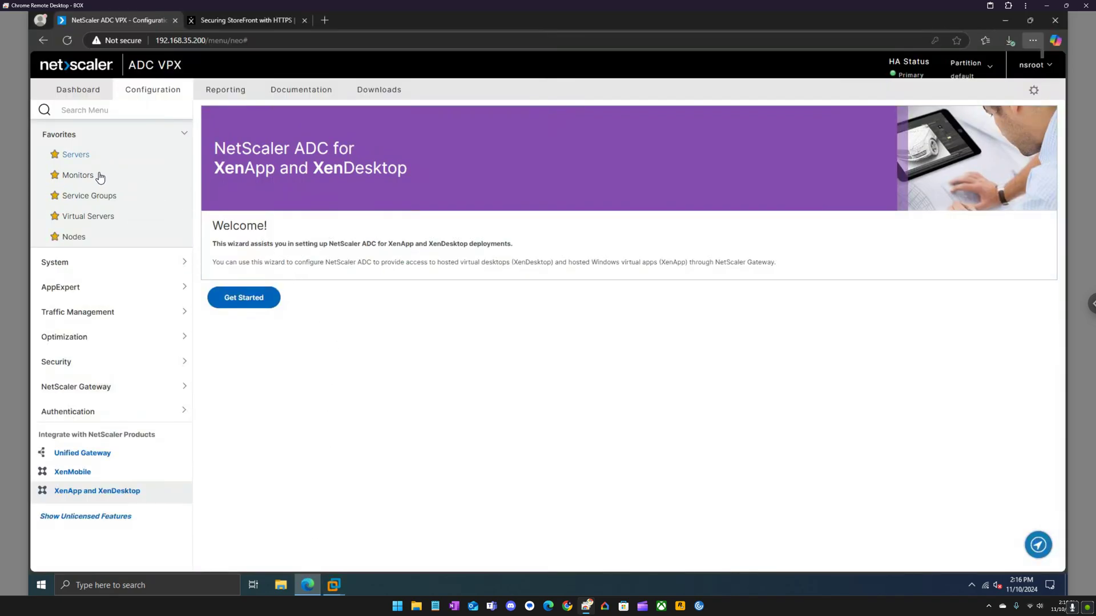
left_click(95, 220)
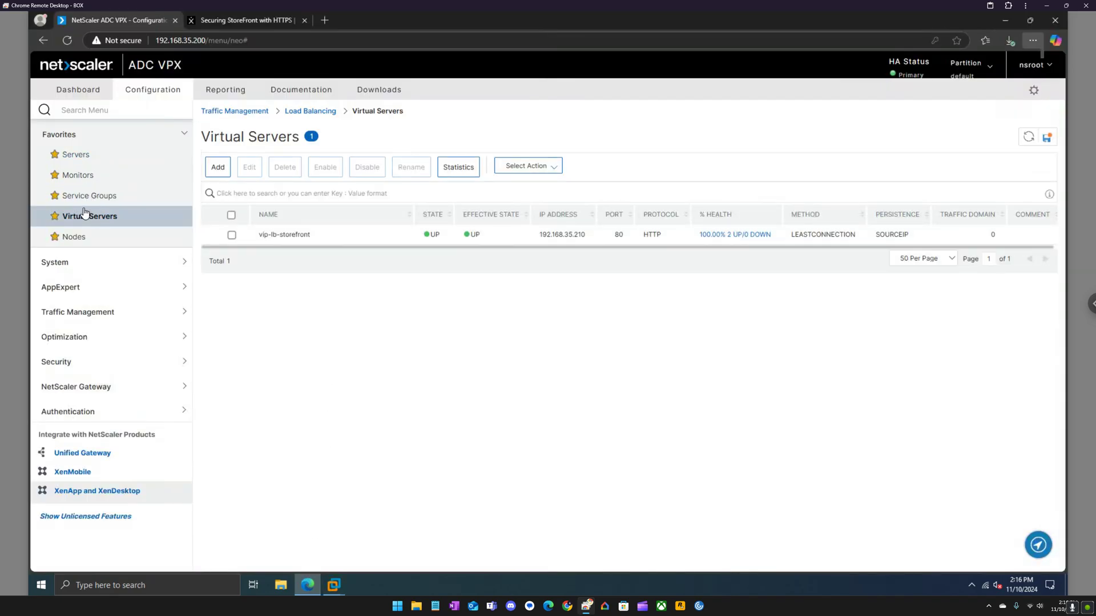
left_click(90, 155)
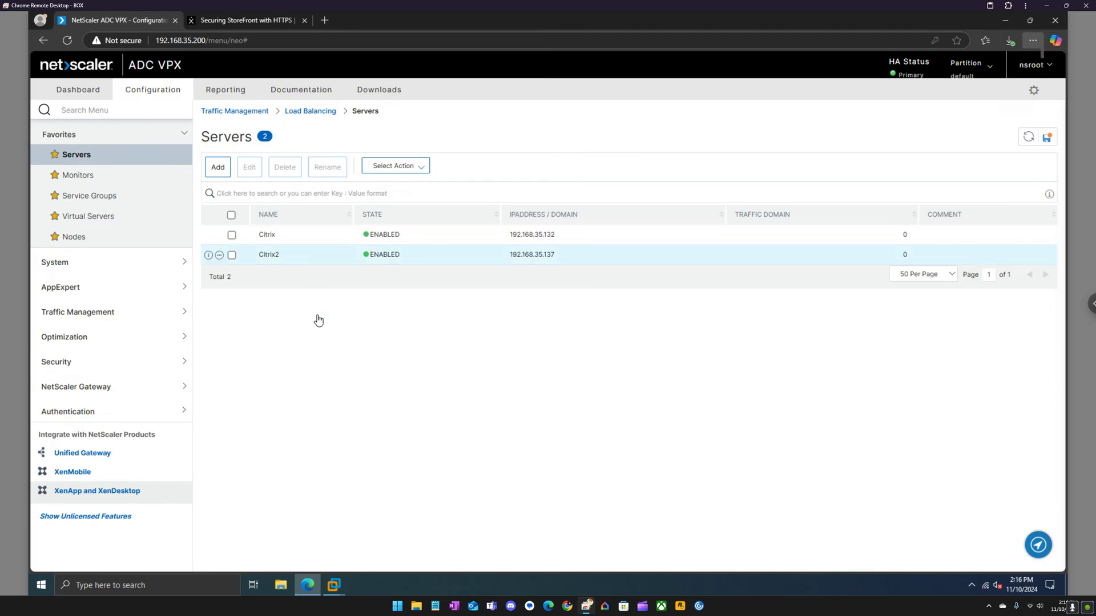
left_click(90, 180)
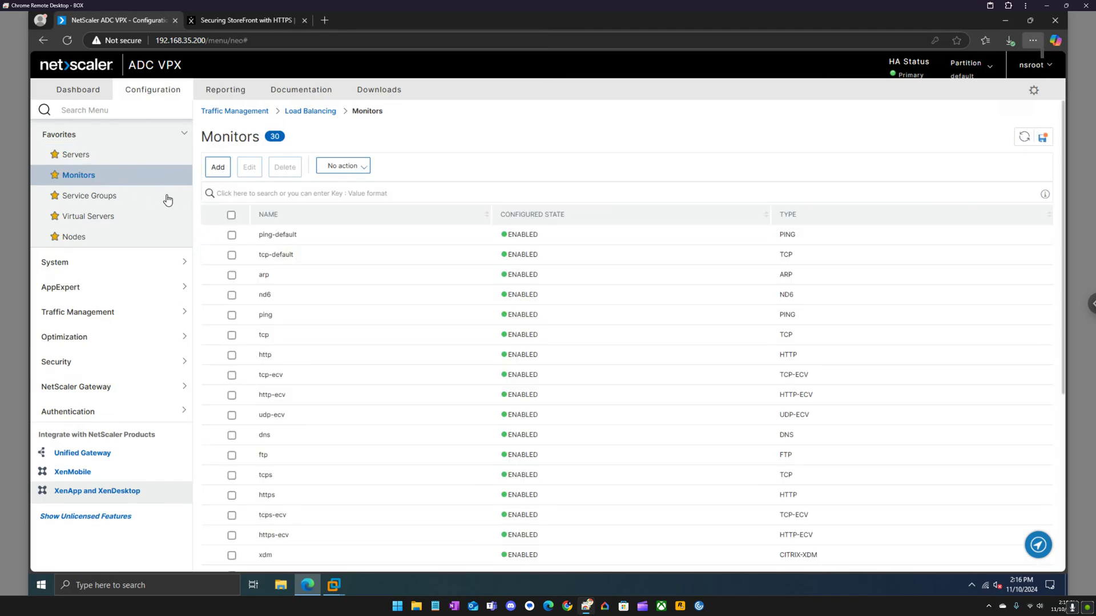
left_click(98, 197)
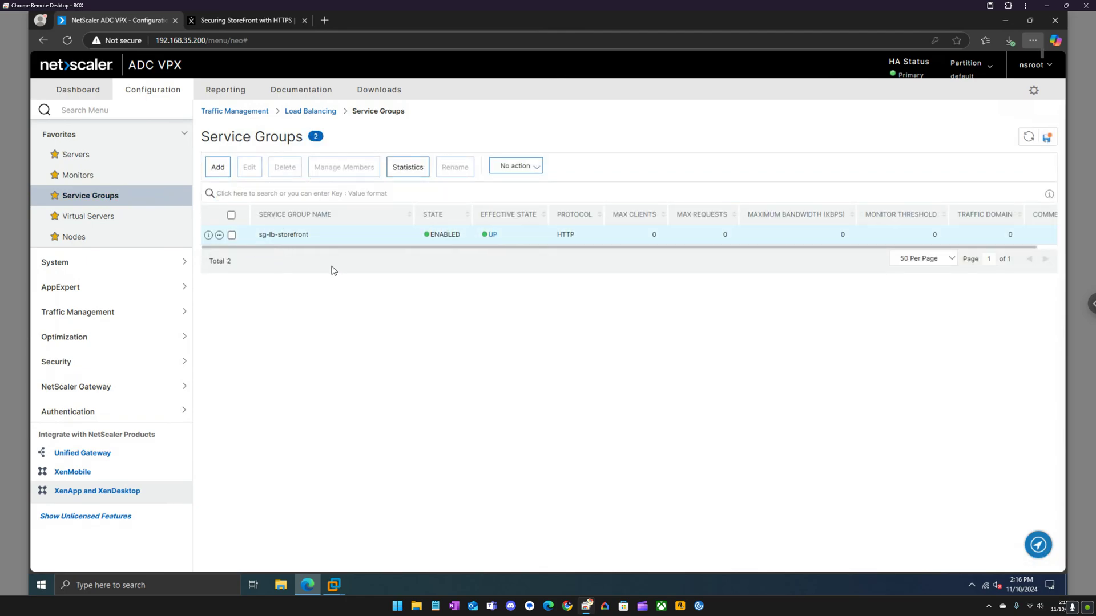
left_click(76, 217)
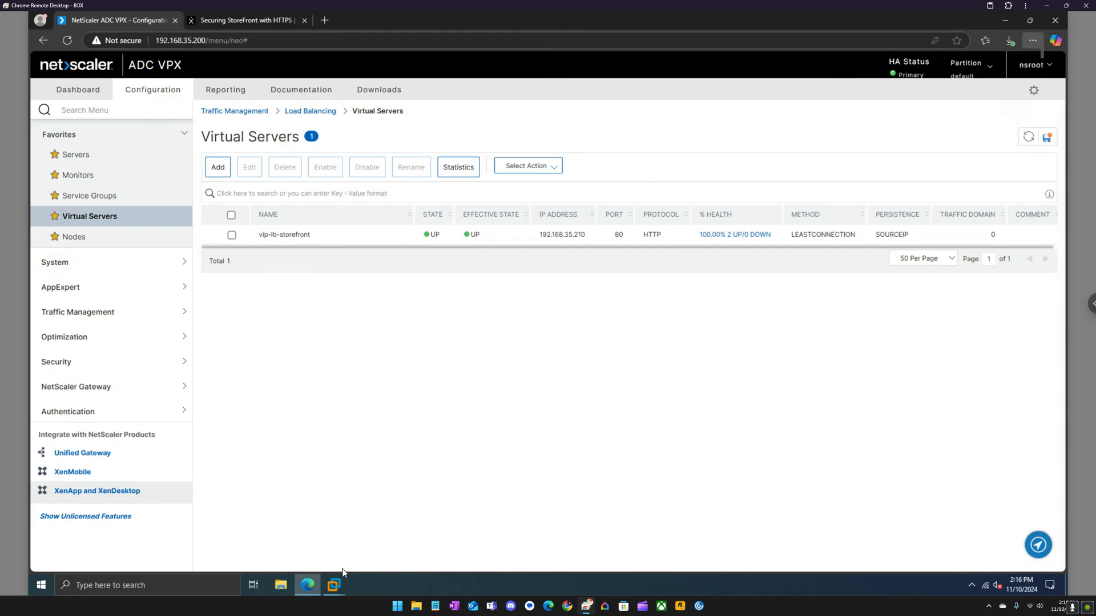
- Switch to the Citrix2 virtual machine and examine the Store Service details in Citrix StoreFront
left_click(334, 585)
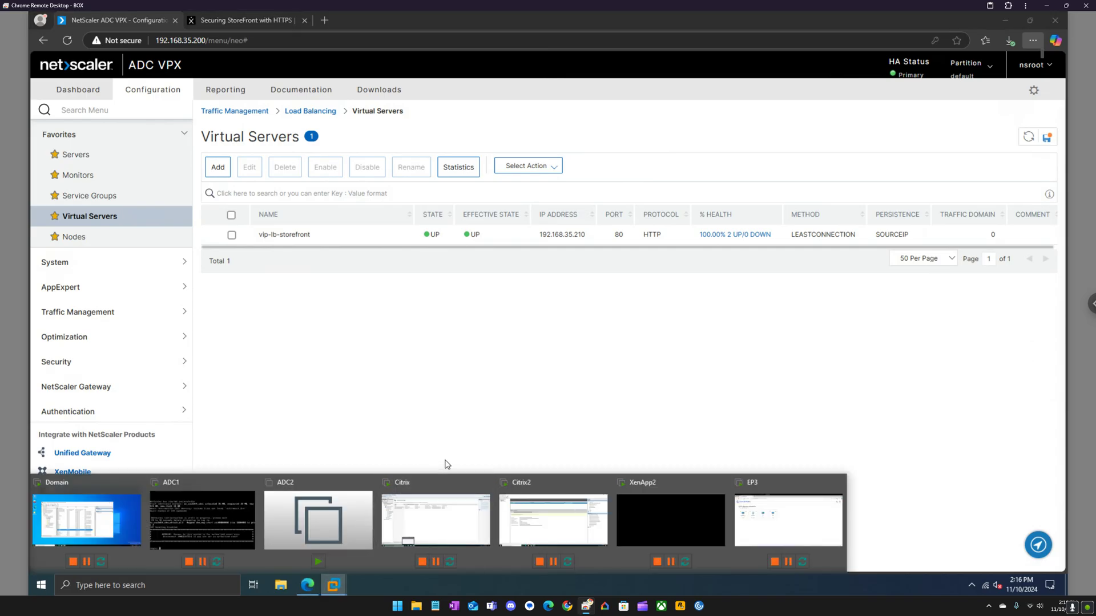
left_click(535, 478)
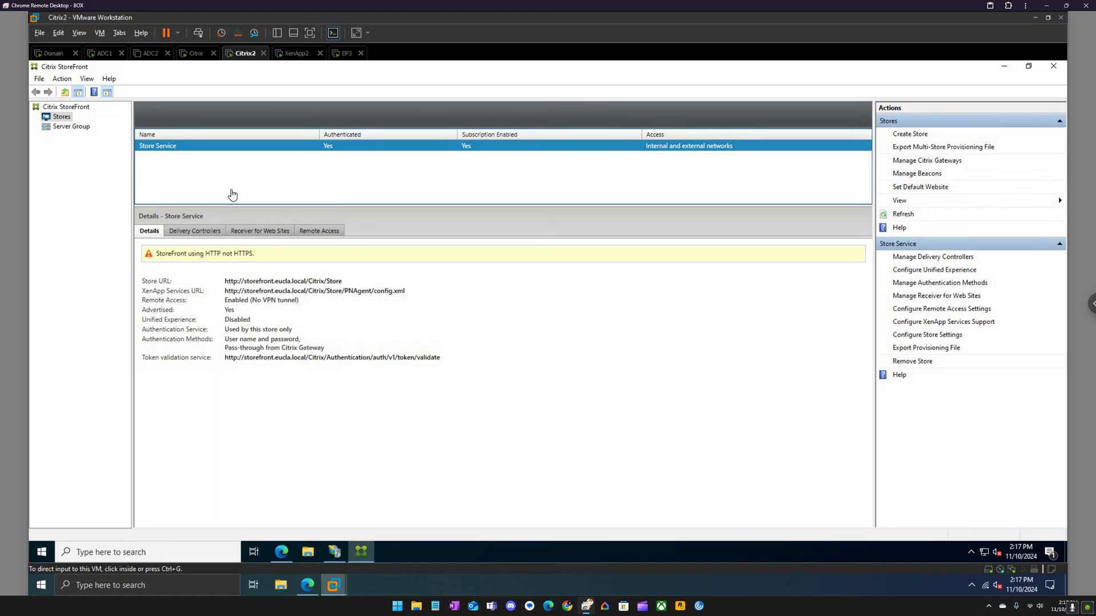
- Back in the NetScaler console, open the vip-lb-storefront virtual server and copy its name
left_click(307, 585)
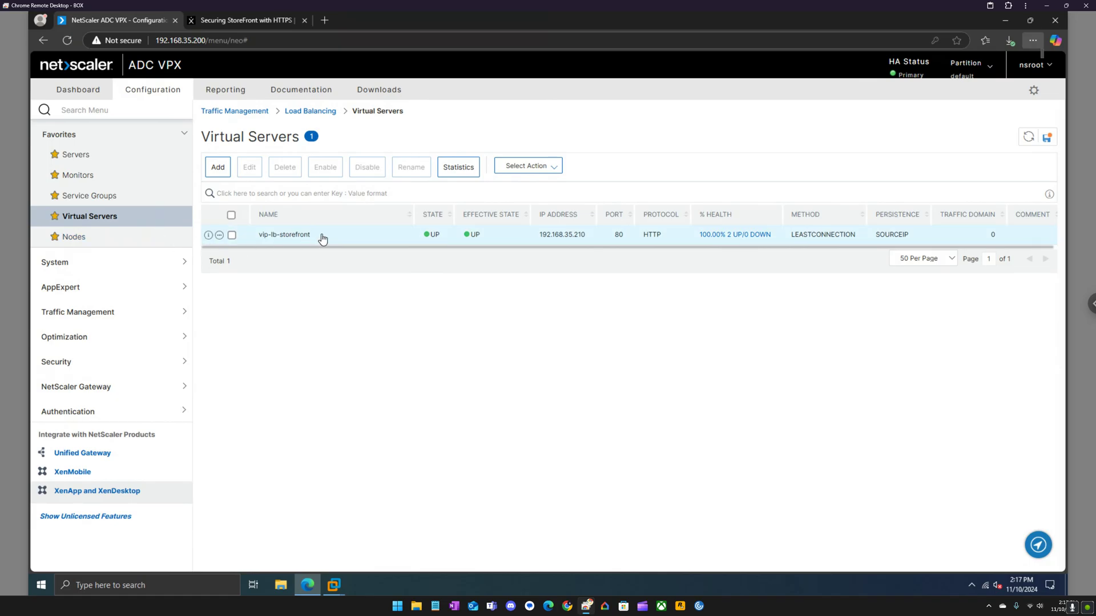
left_click(293, 239)
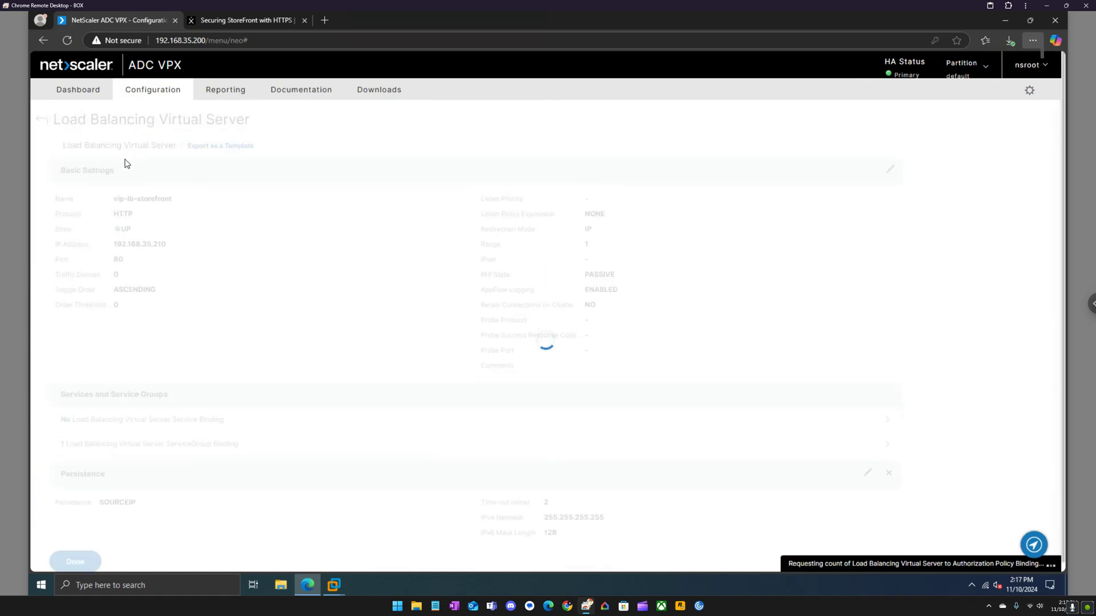
triple_click(163, 198)
key("ctrl+c")
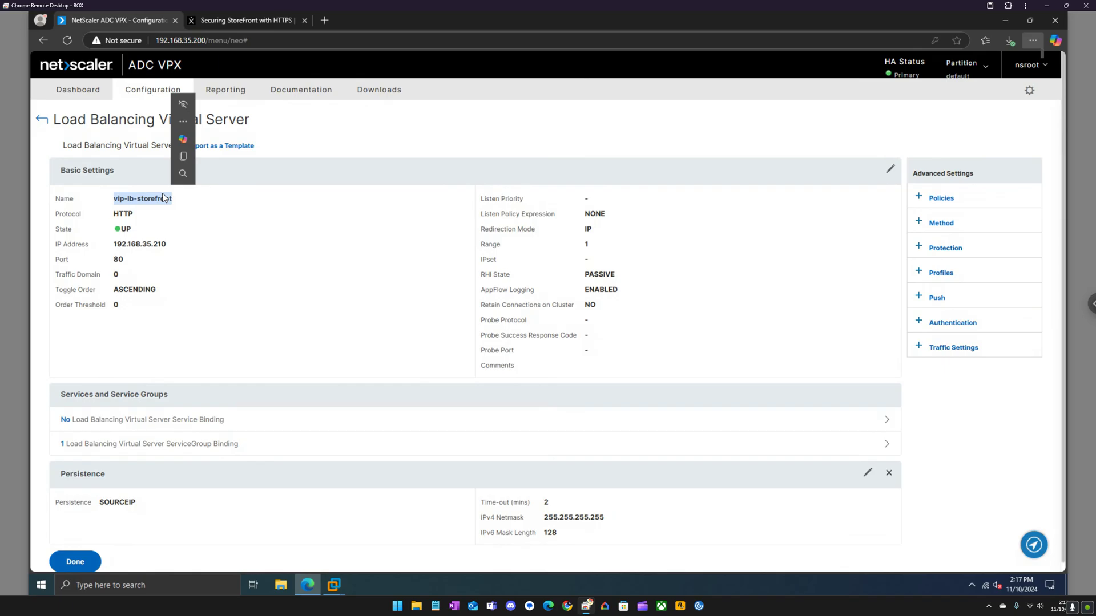
- Return to the virtual servers list and start a new load balancing virtual server named vip-lb-storefront-ssl
left_click(43, 121)
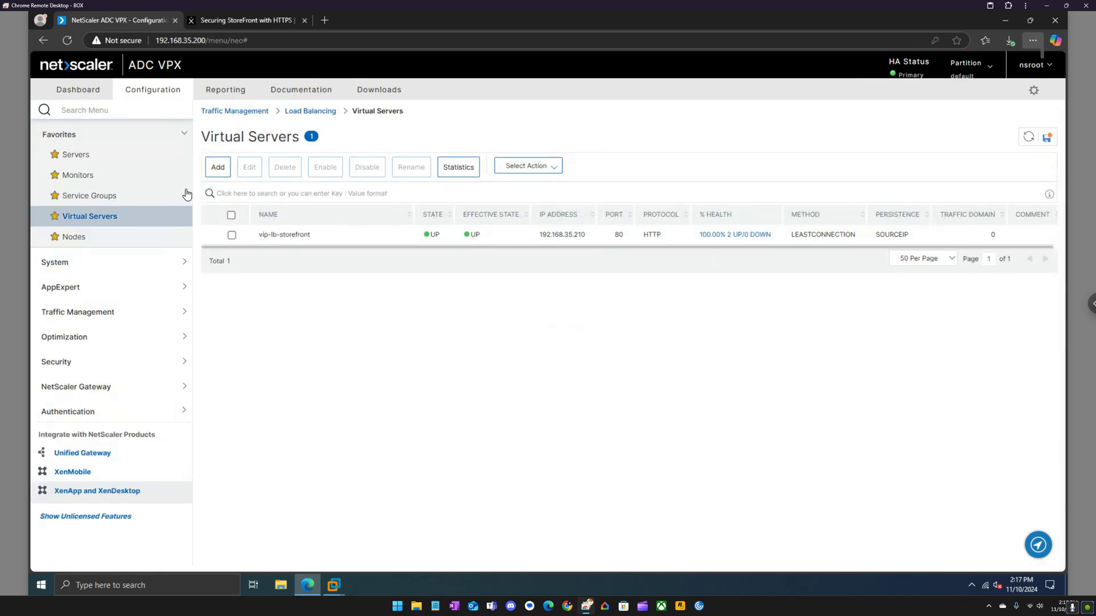
left_click(220, 168)
key("ctrl+v")
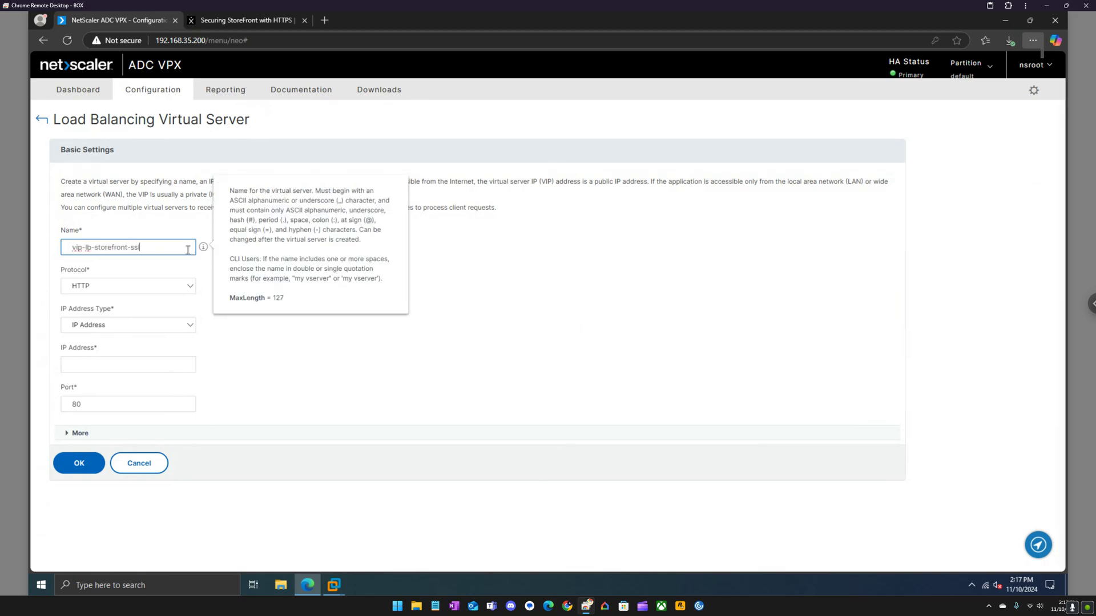
- Set the new virtual server's protocol to SSL and its IP address to 192.168.35.210
left_click(180, 286)
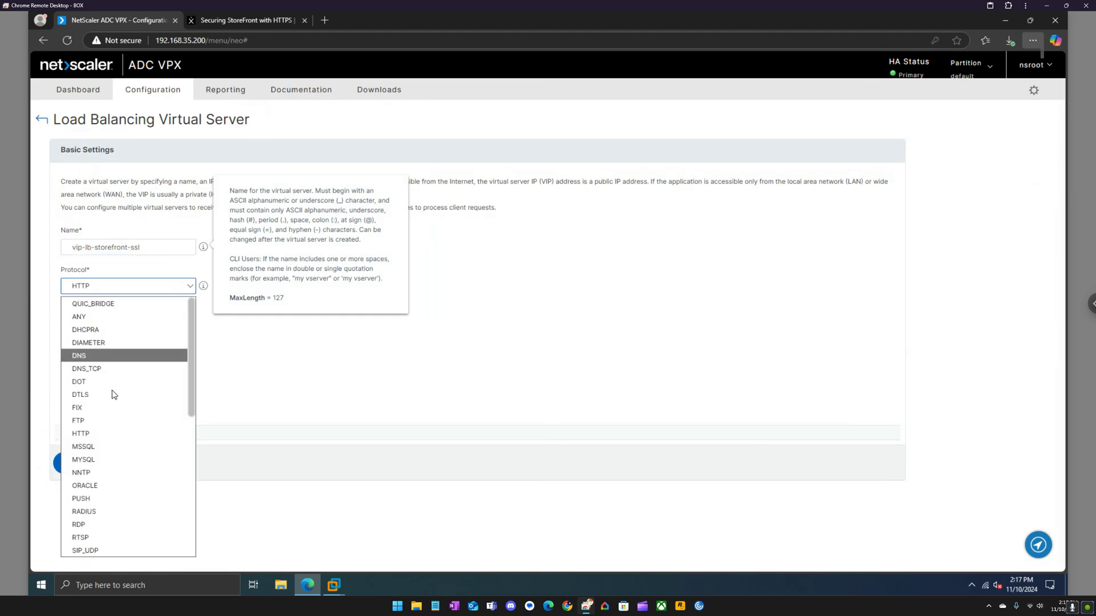
scroll(114, 409, "down", 2)
scroll(107, 485, "down", 2)
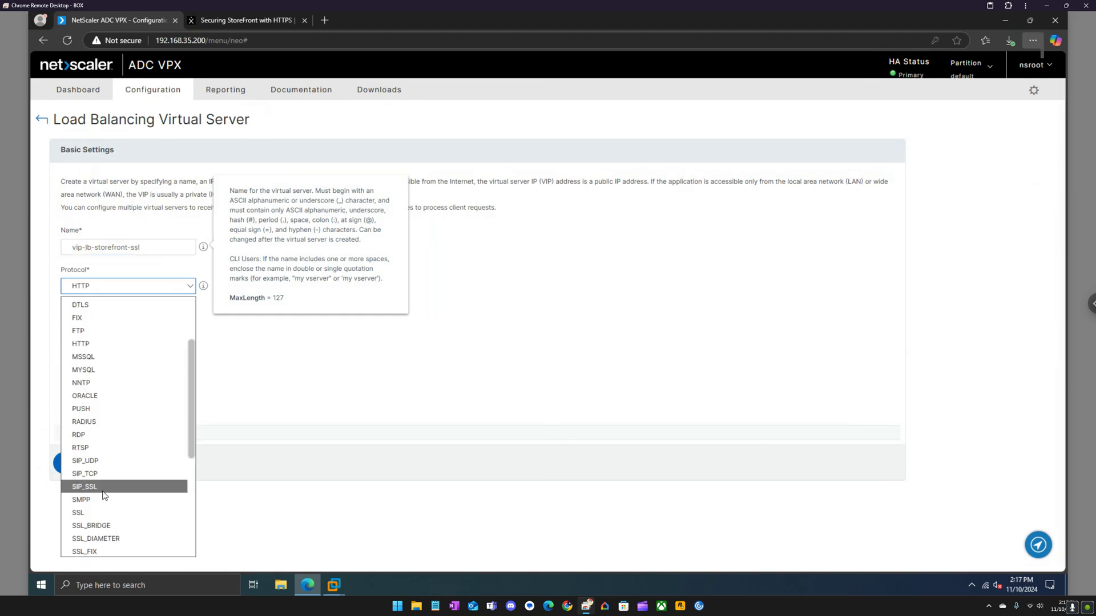
left_click(103, 512)
left_click(138, 366)
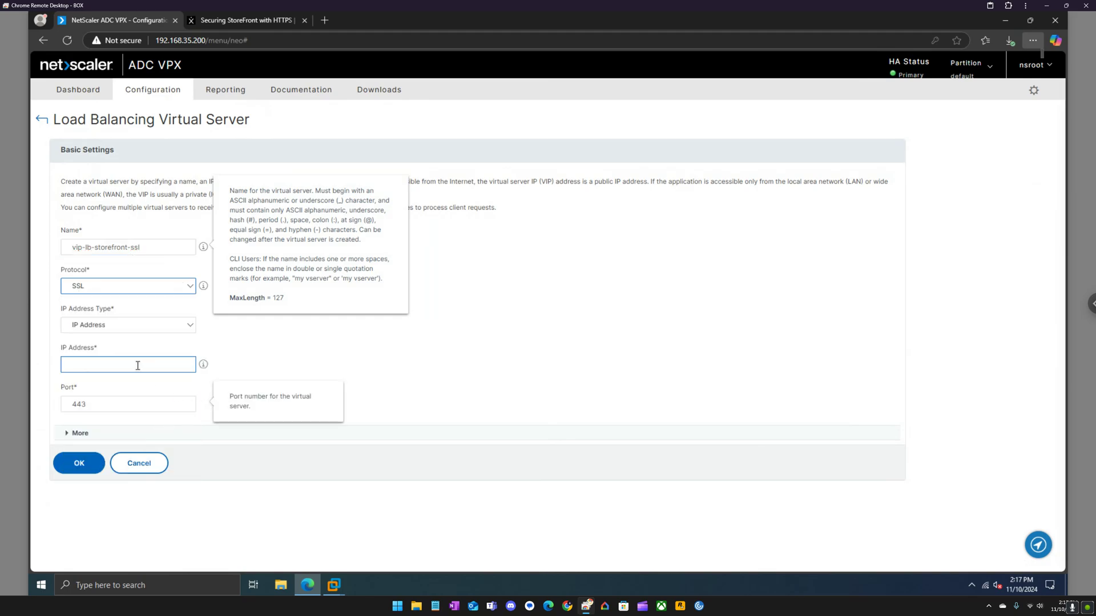
left_click(138, 366)
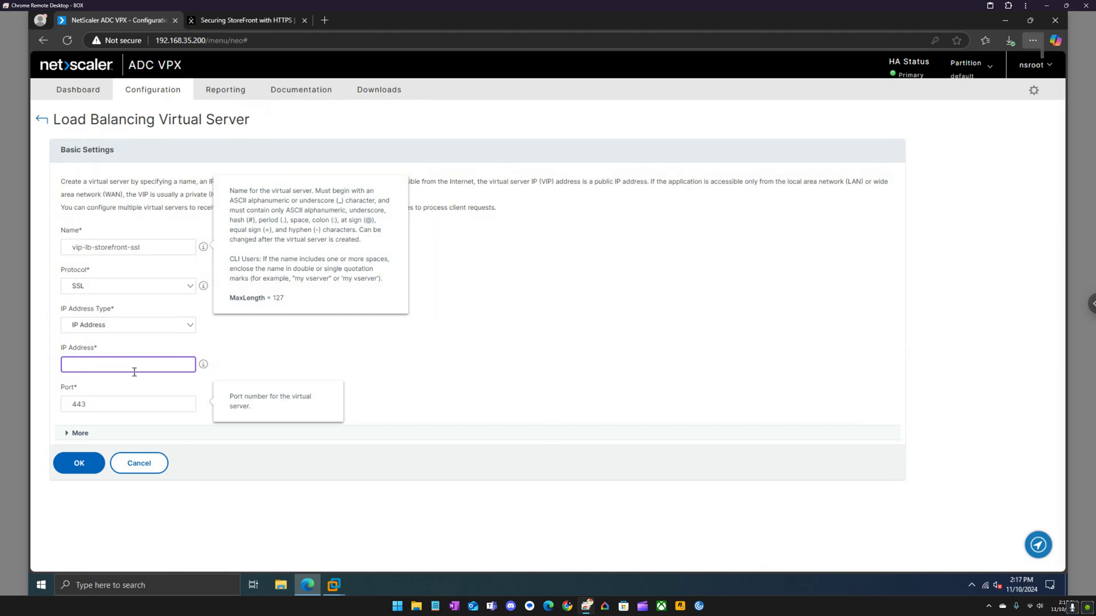
type("192.168")
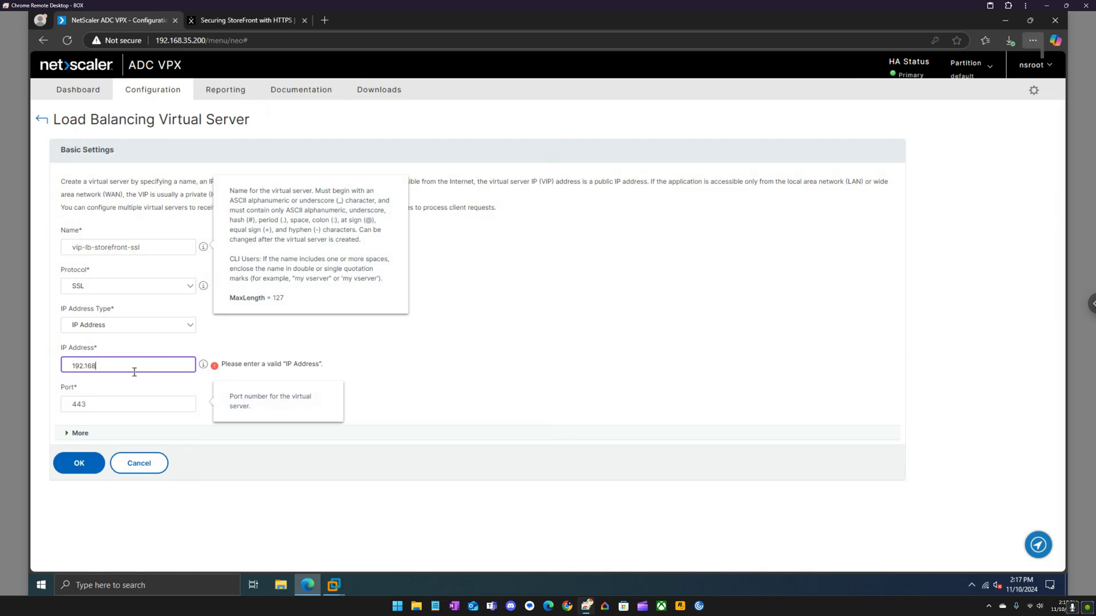
type(".35.2")
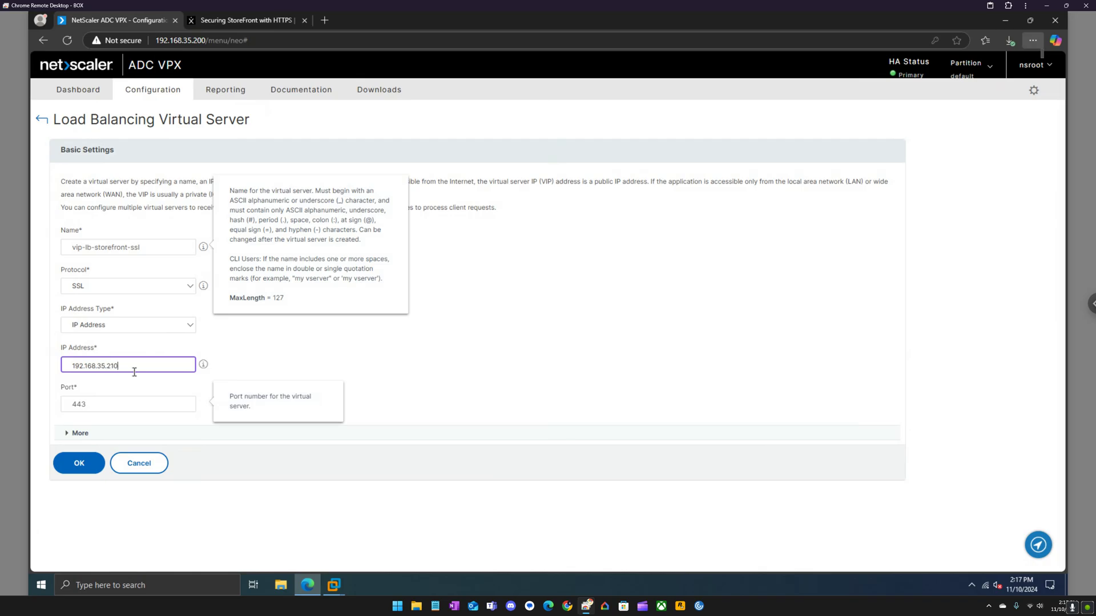
type("10")
left_click(80, 433)
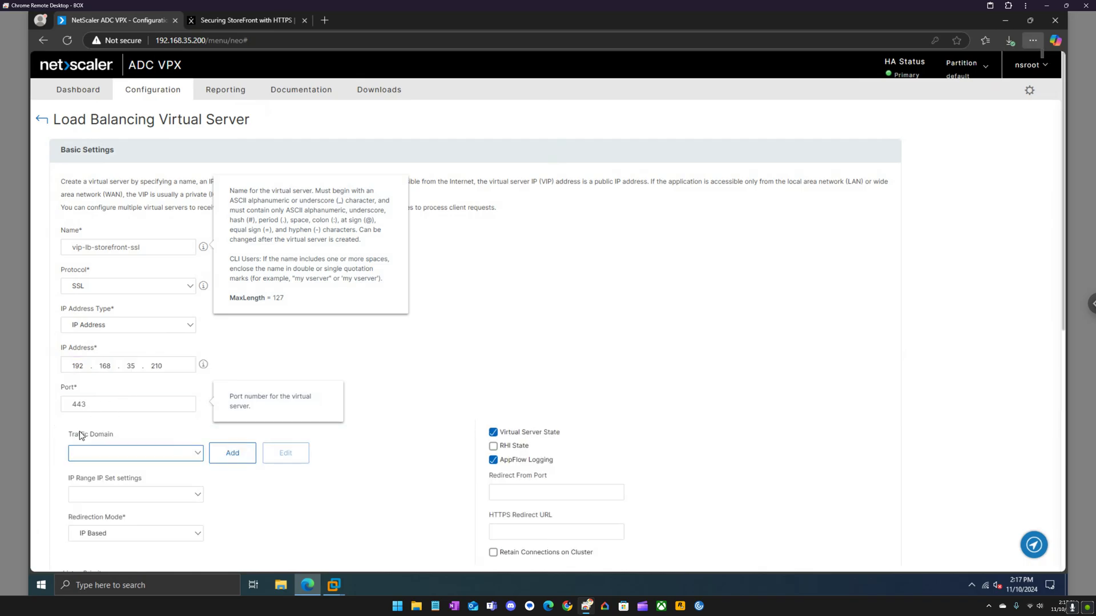
scroll(109, 425, "down", 2)
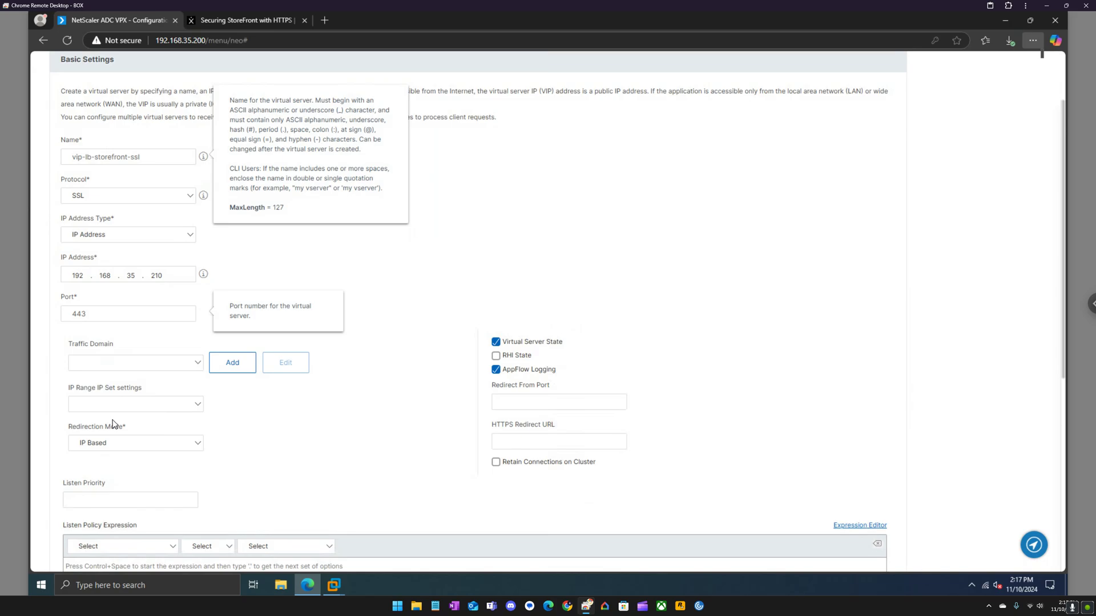
left_click(521, 404)
type("8")
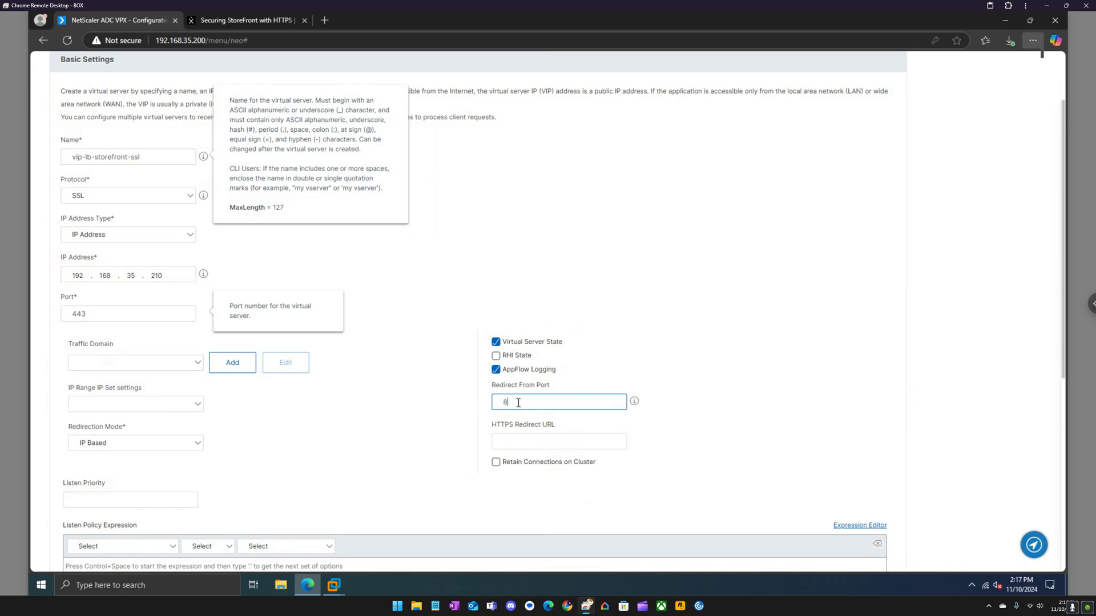
type("0")
left_click(519, 442)
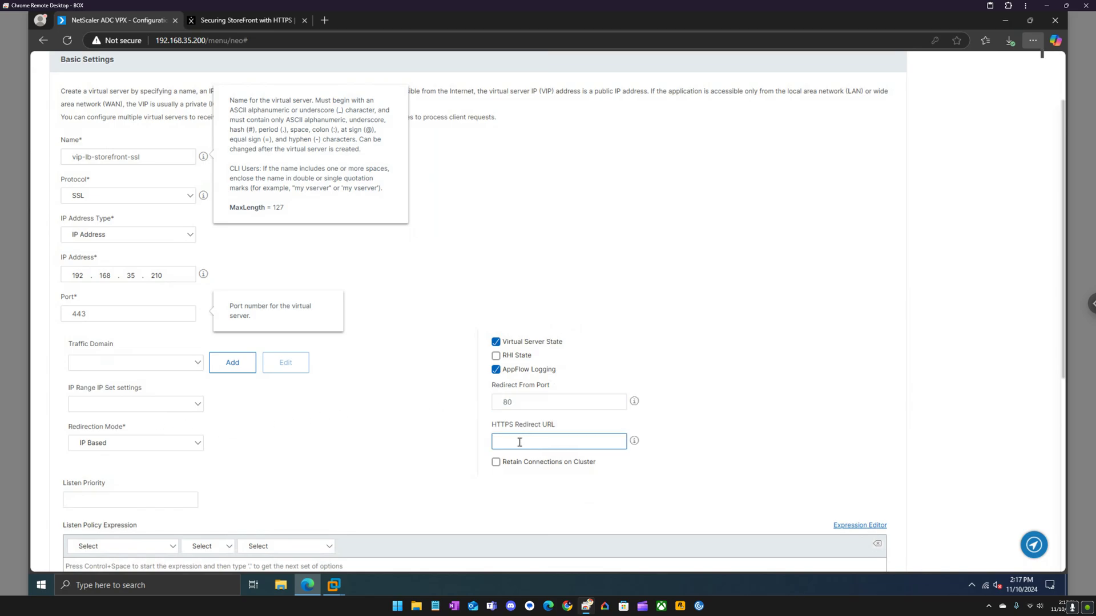
type("https://storefront.eucla.local")
scroll(291, 392, "down", 5)
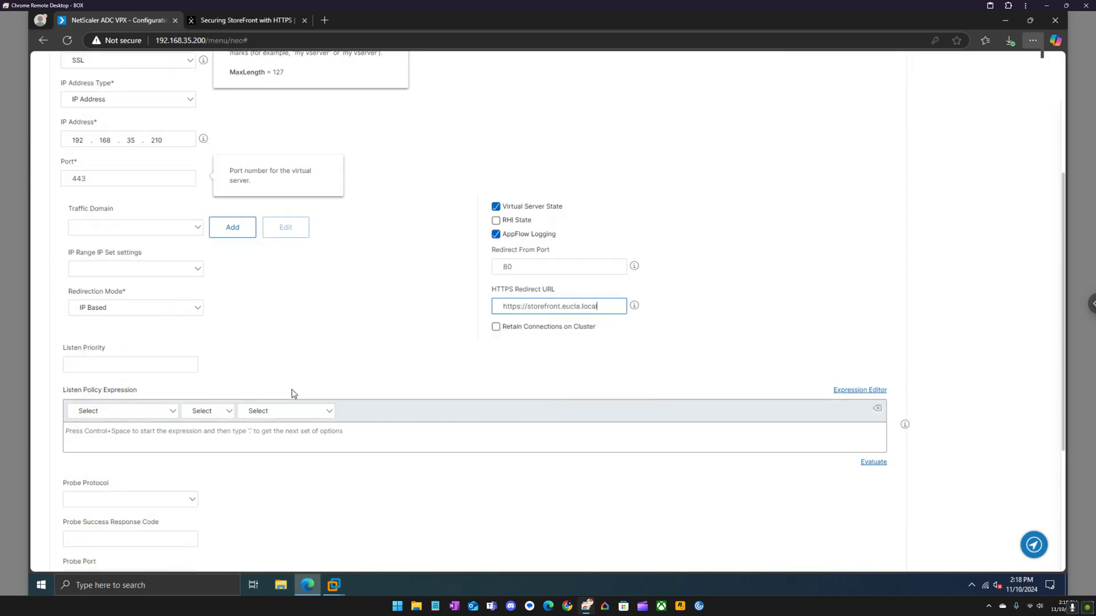
scroll(237, 432, "down", 2)
left_click(103, 538)
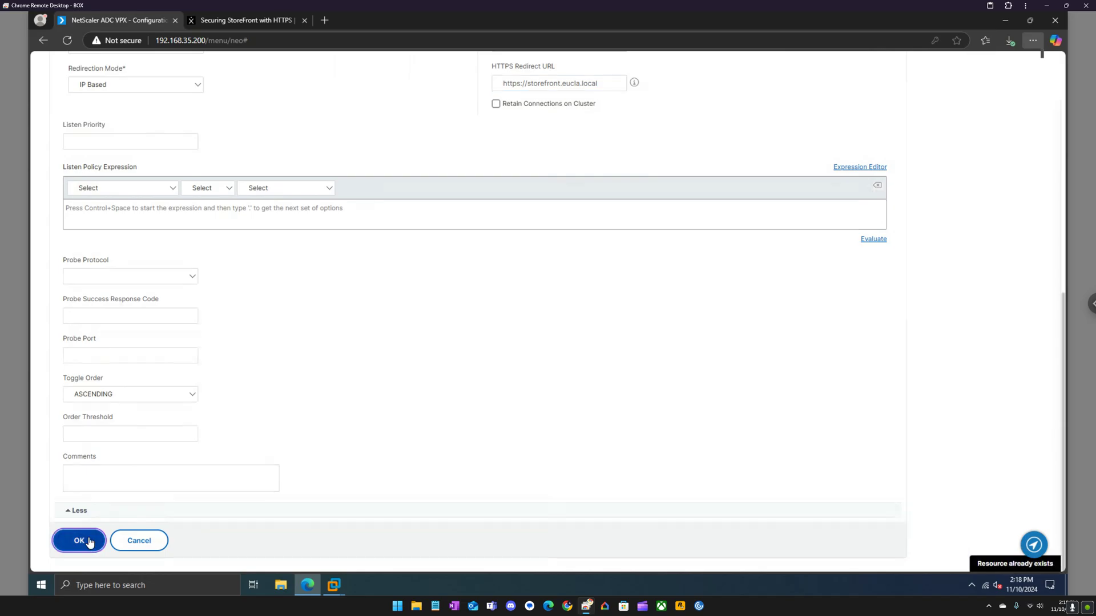
scroll(841, 521, "up", 4)
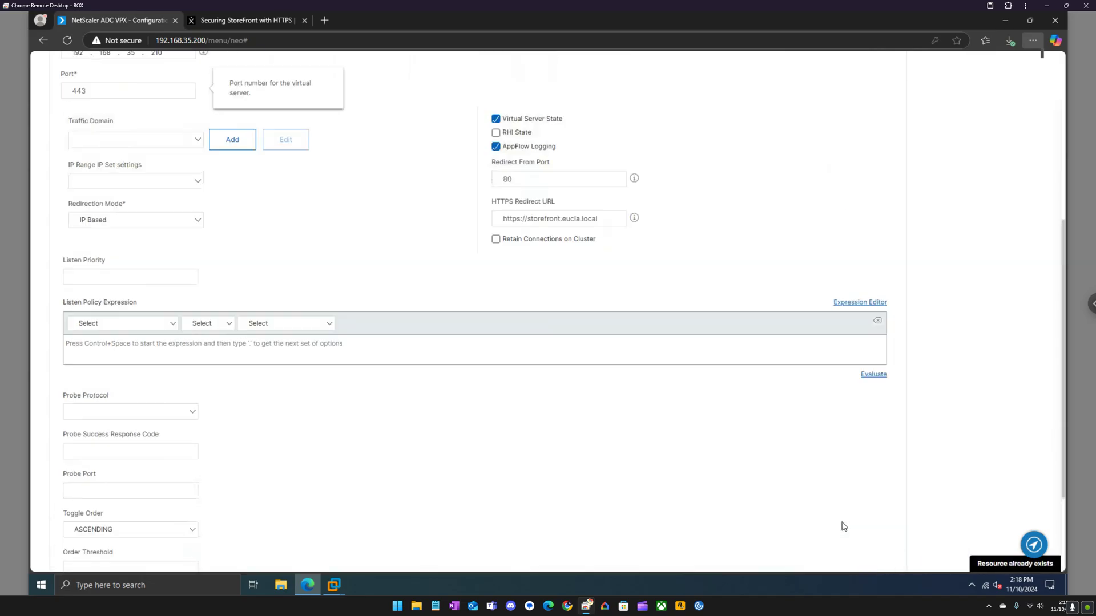
scroll(812, 519, "up", 4)
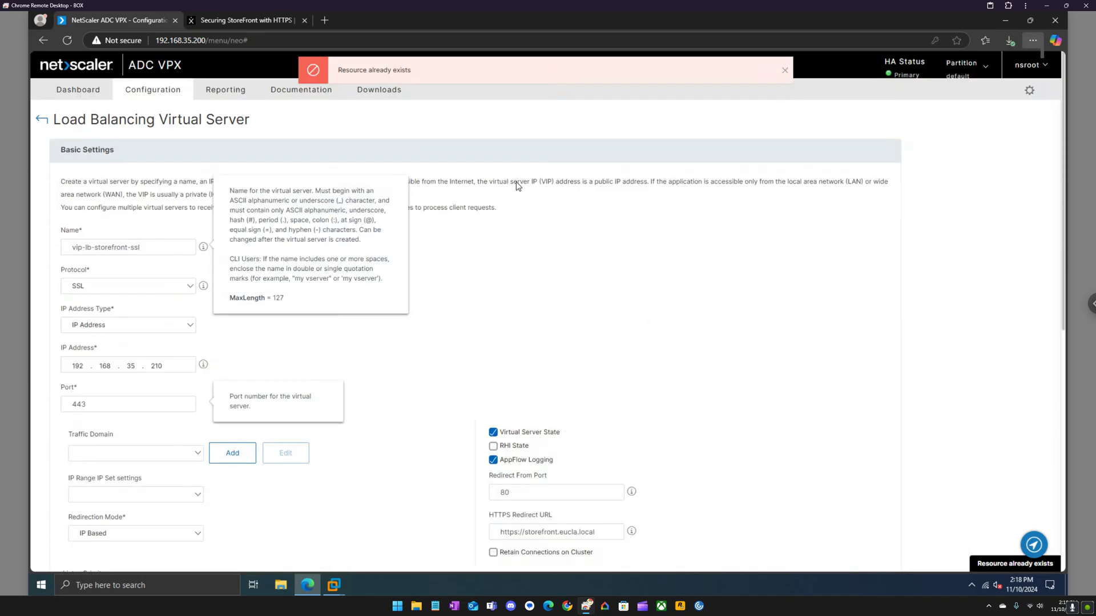
left_click(785, 70)
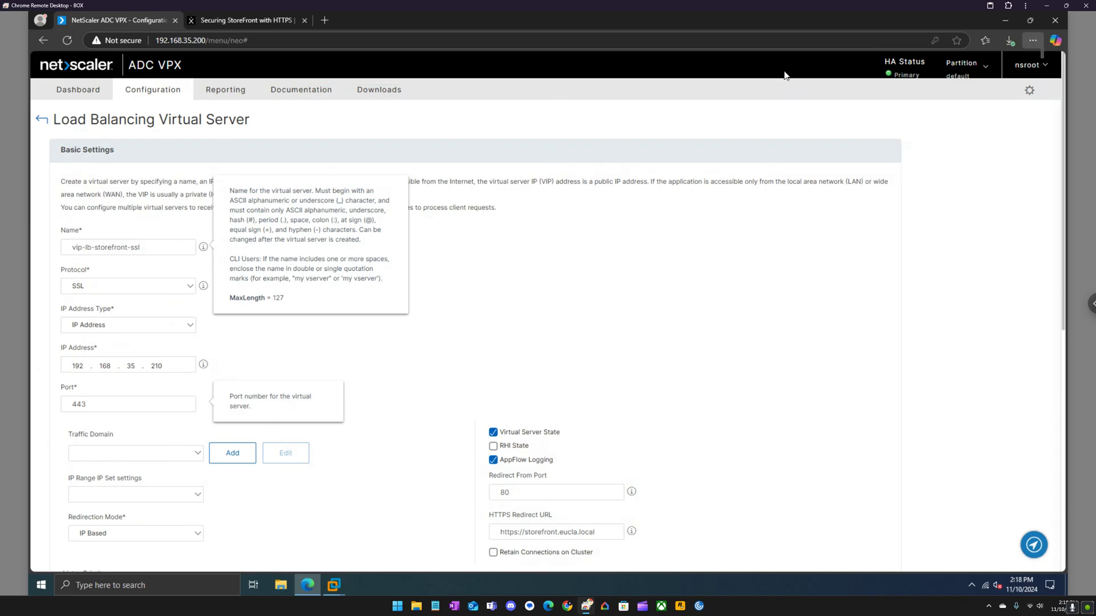
- Leave the unsaved form and delete the existing HTTP virtual server vip-lb-storefront
left_click(44, 120)
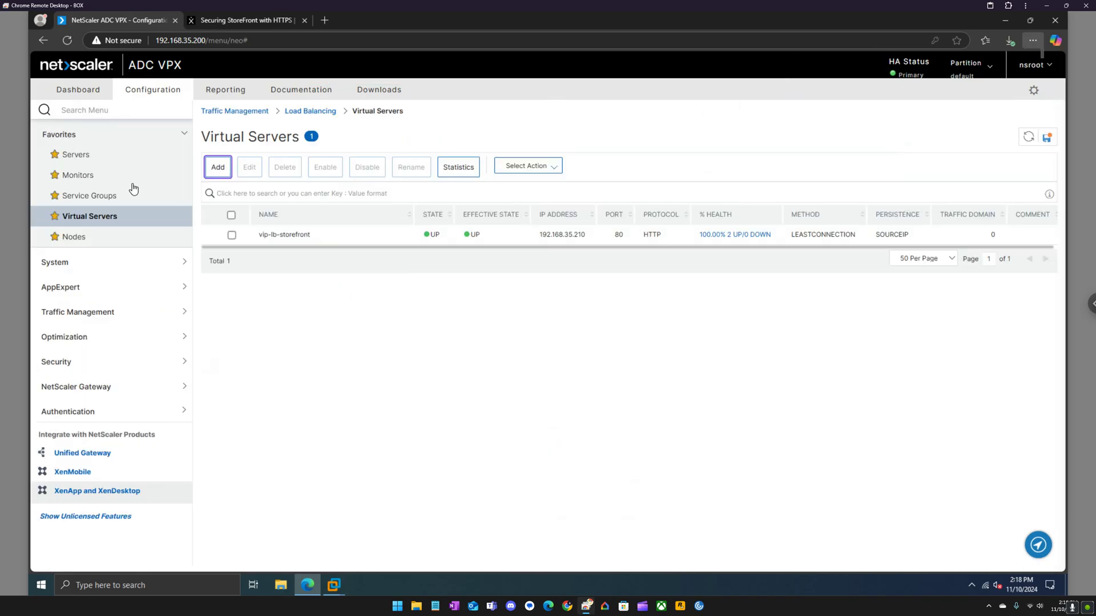
left_click(231, 236)
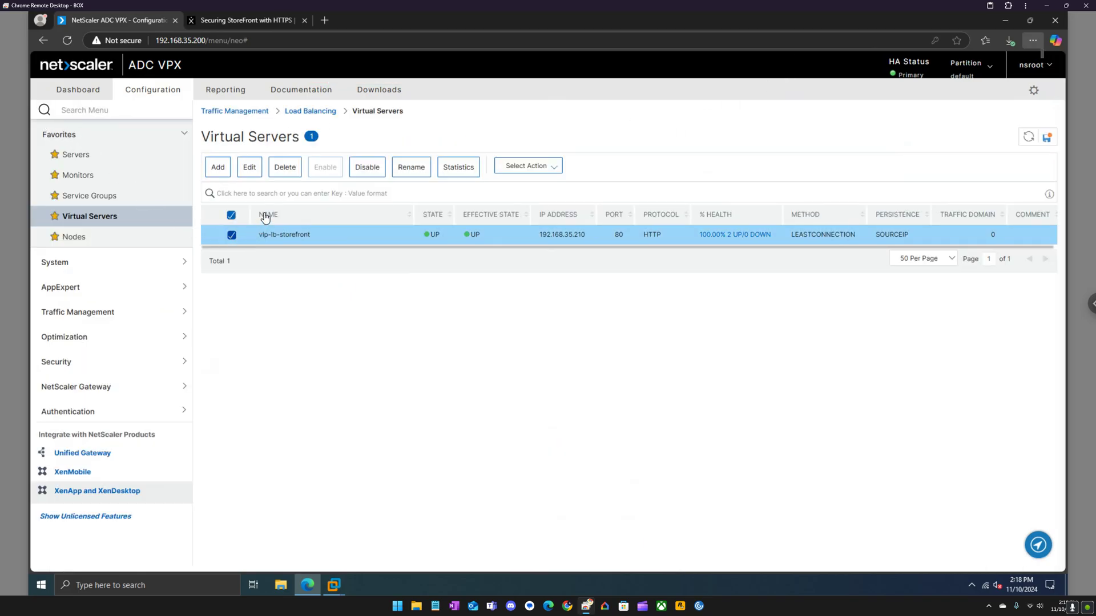
left_click(285, 173)
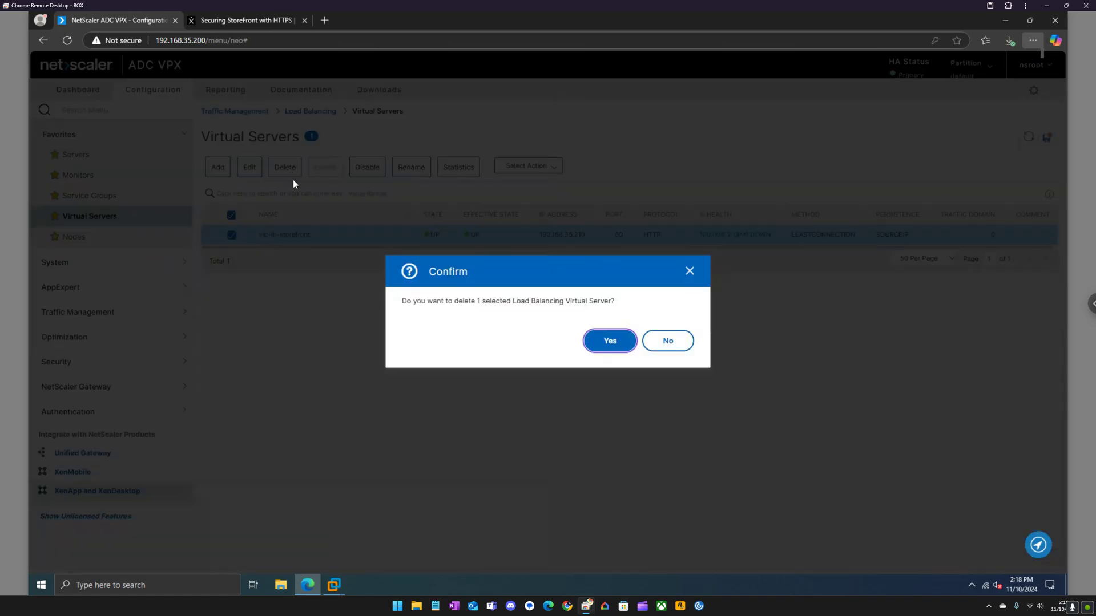
left_click(596, 341)
- Start a new load balancing virtual server named vip-lb-storefront-ssl with protocol SSL and IP address 192.168.35.210
left_click(217, 168)
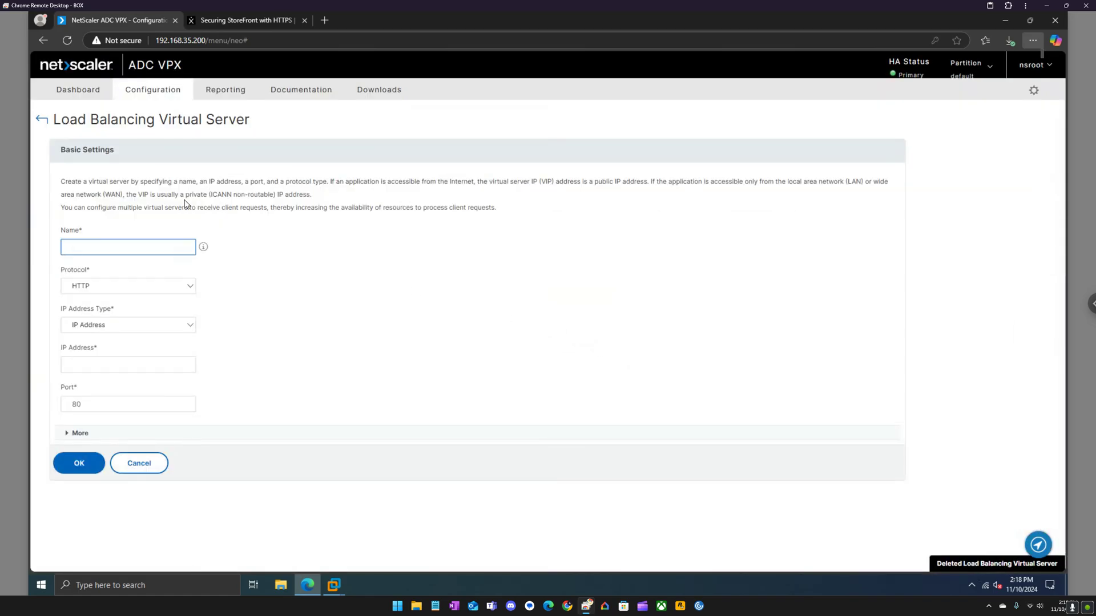
type("vip-lb-storefront")
left_click(140, 286)
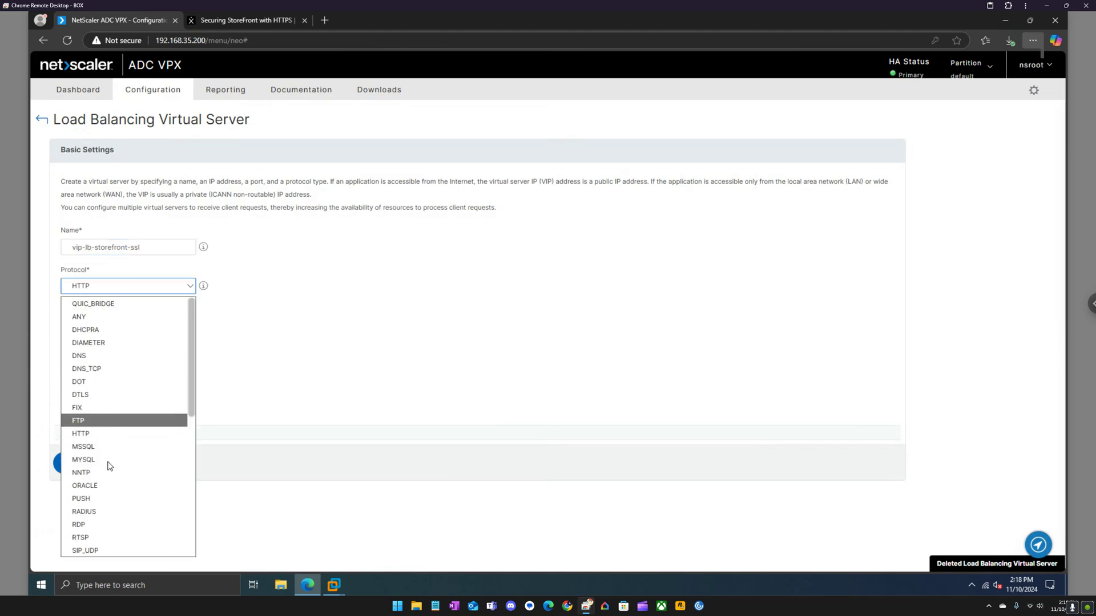
scroll(100, 514, "down", 2)
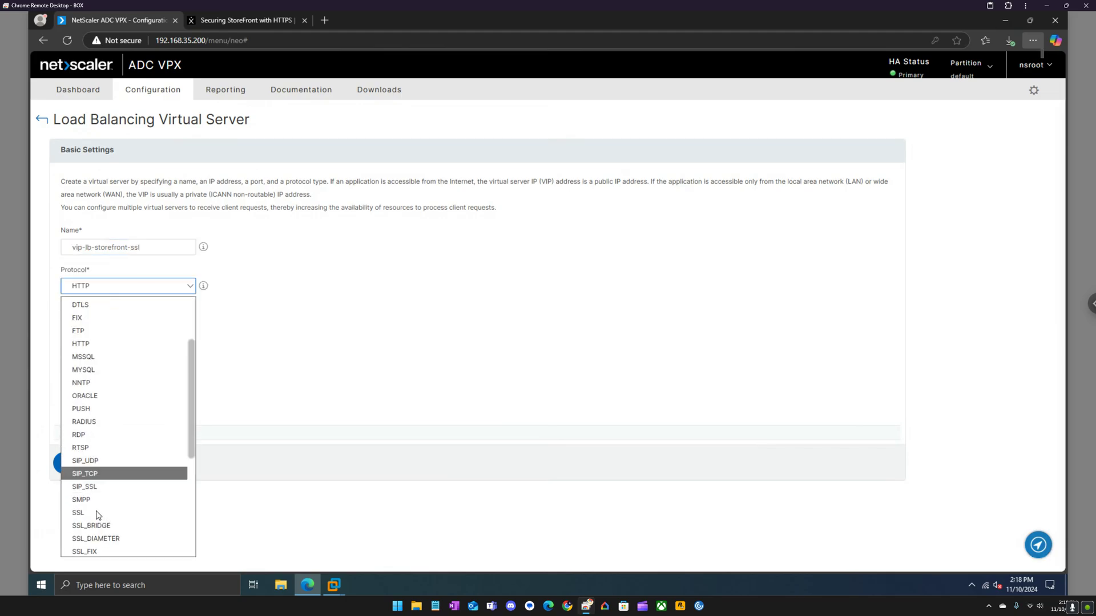
left_click(80, 513)
left_click(80, 365)
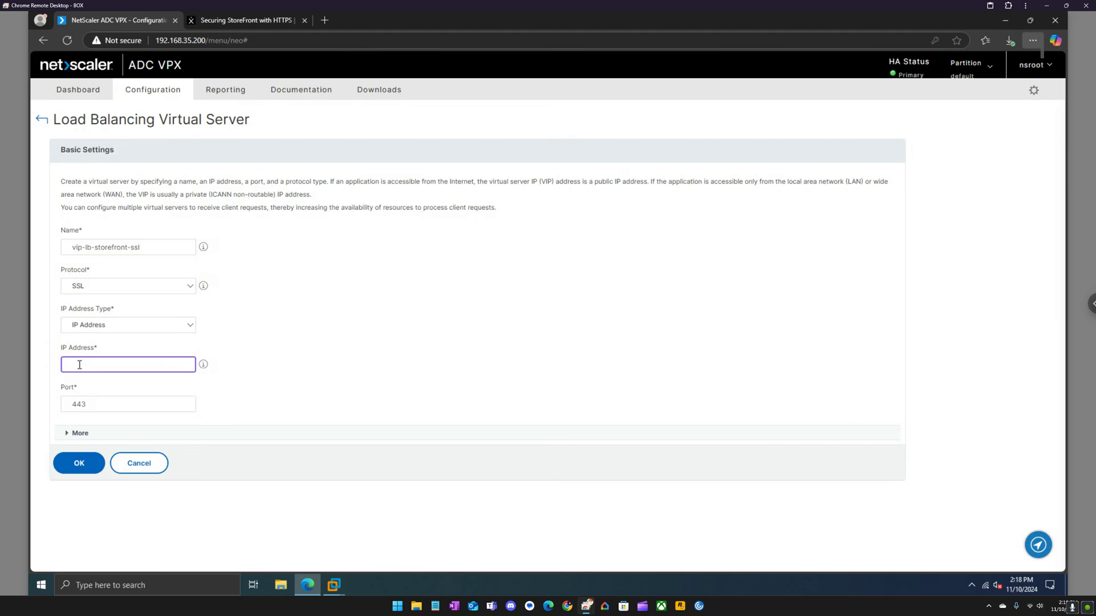
type("192.168.")
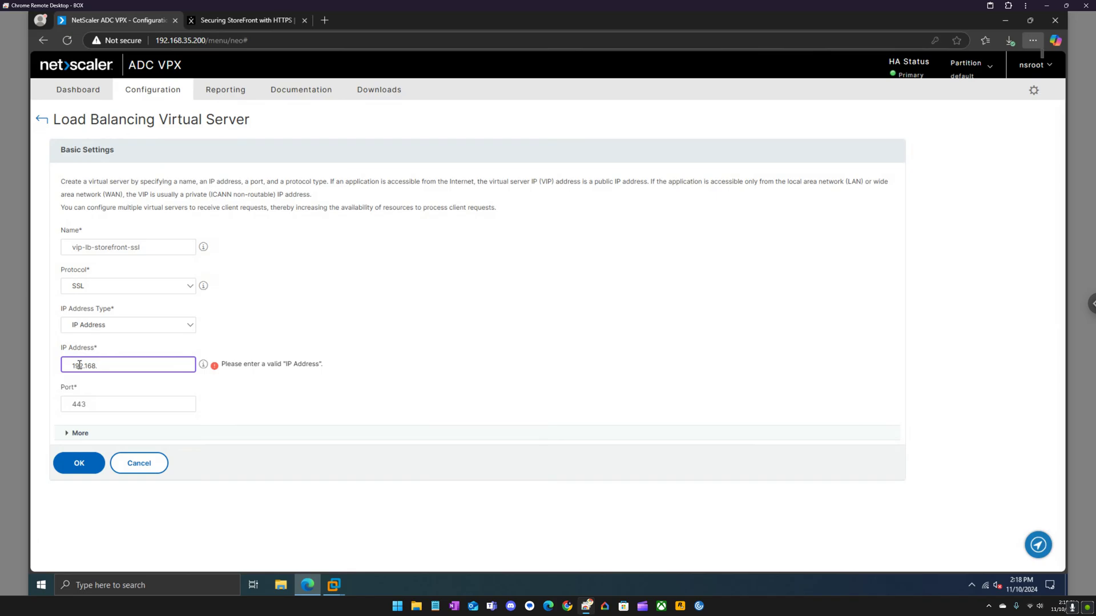
type("35.210")
left_click(80, 433)
scroll(508, 415, "down", 2)
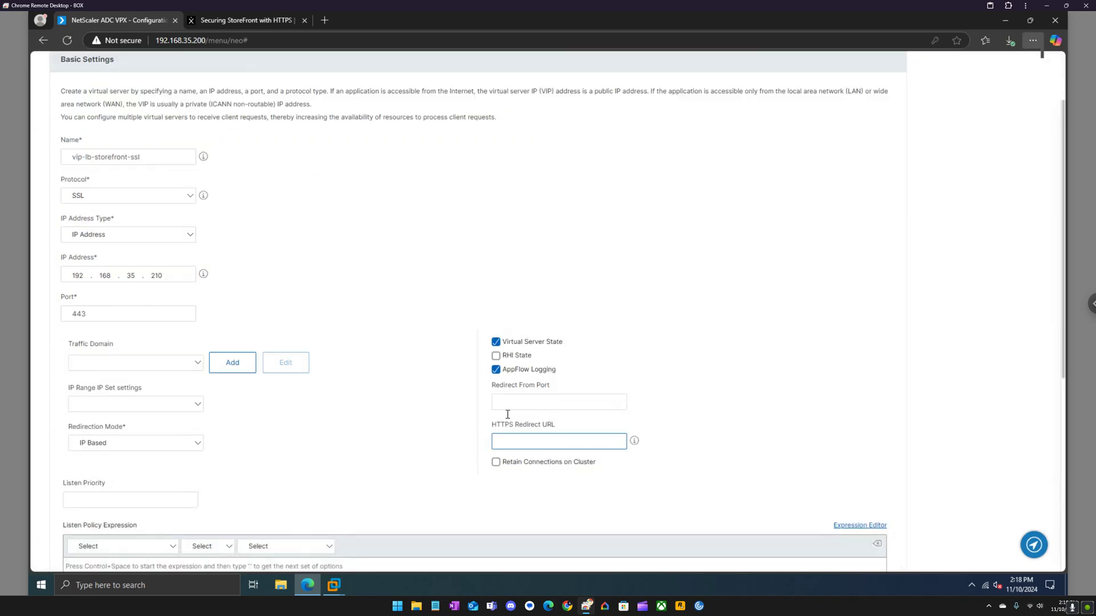
left_click(509, 405)
type("80")
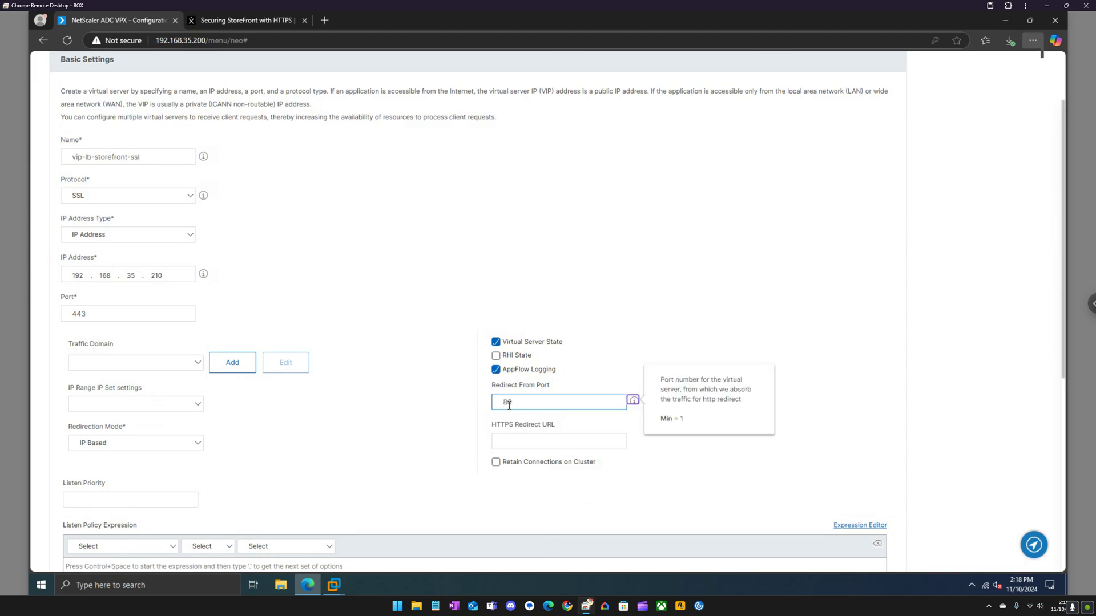
key("Tab")
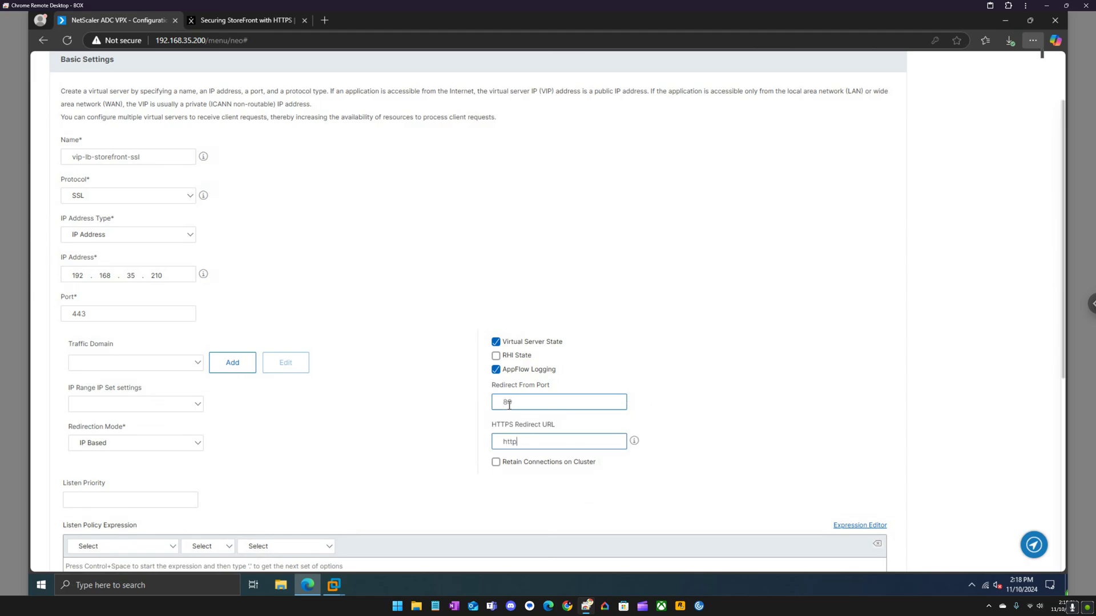
type("https://storefront.eucla.local")
scroll(398, 402, "down", 6)
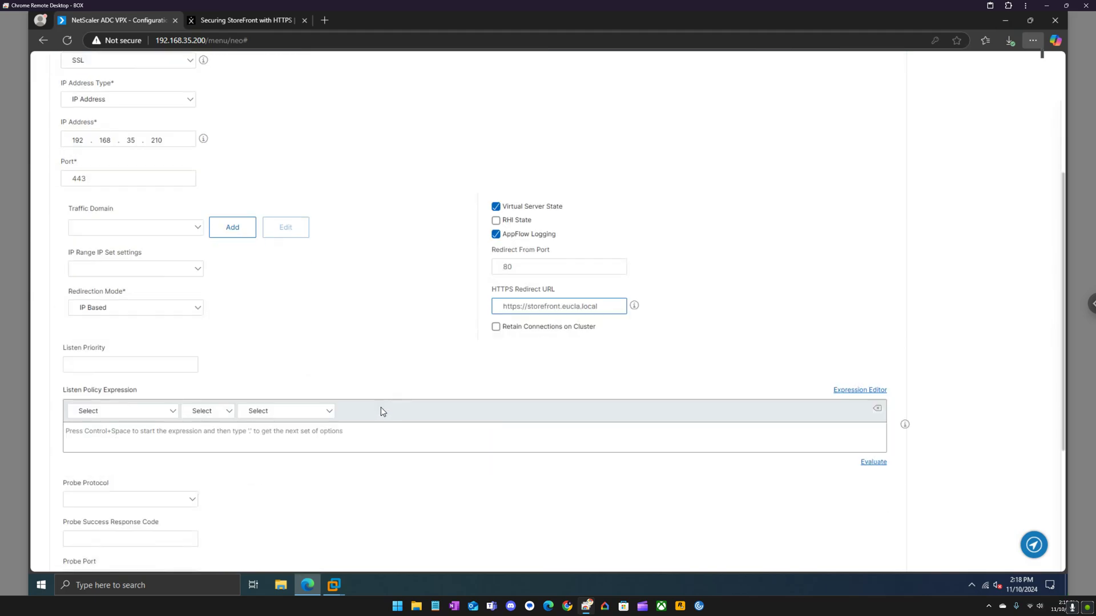
left_click(79, 540)
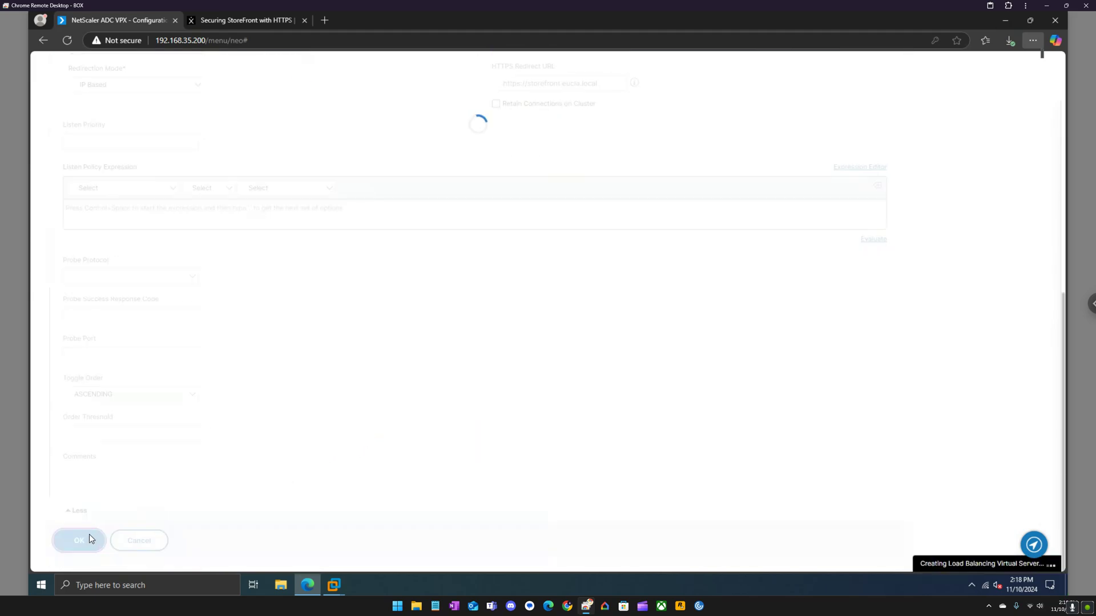
- Bind the service group sg-lb-storefront to the new virtual server and continue to the certificate settings
scroll(125, 458, "down", 1)
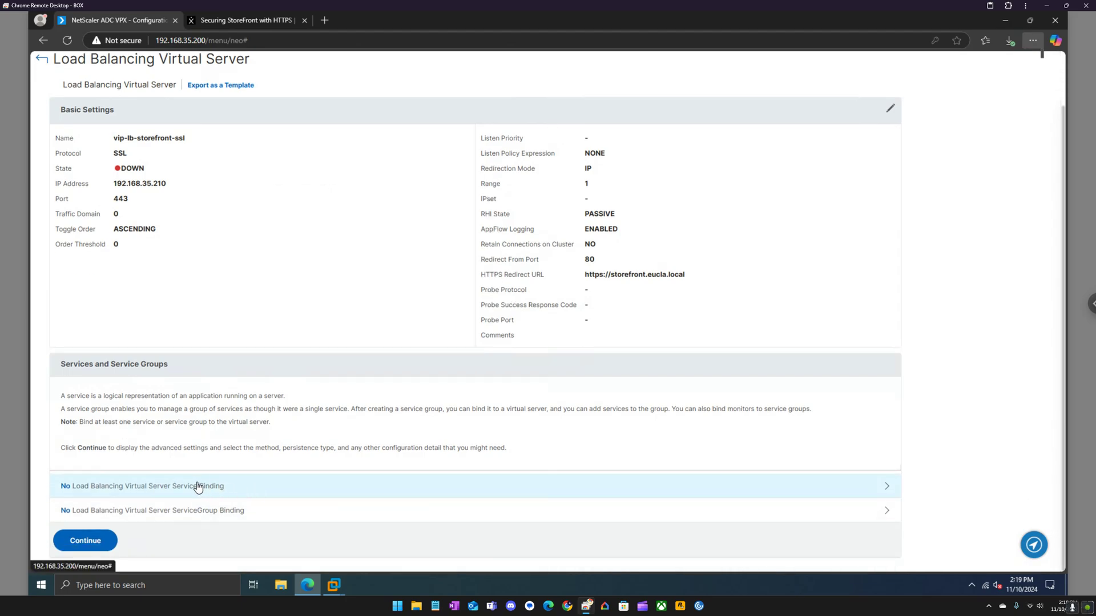
left_click(249, 509)
left_click(365, 156)
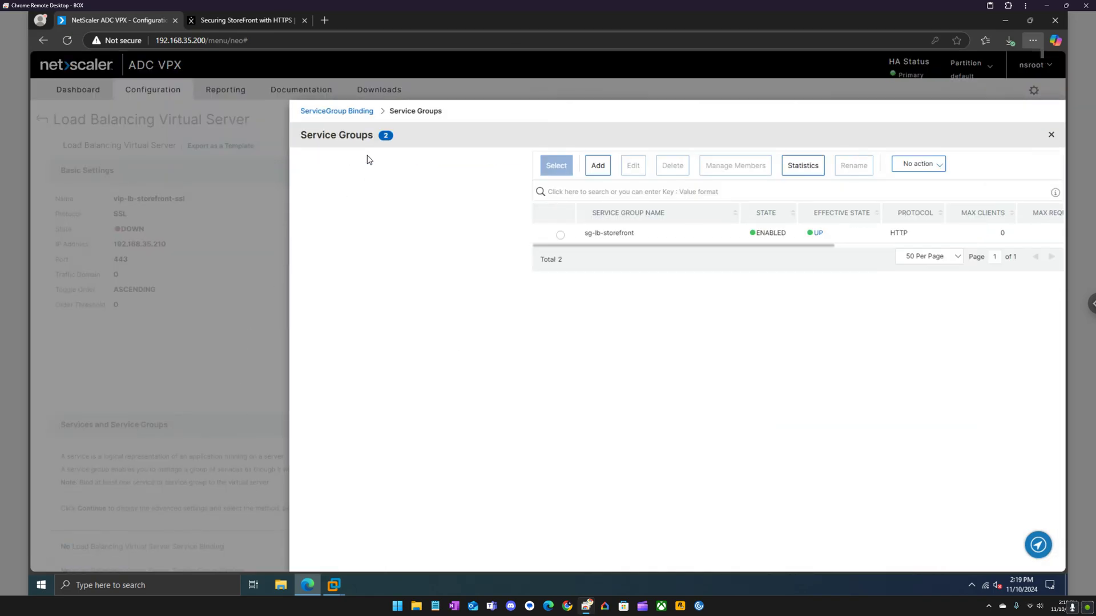
left_click(321, 235)
left_click(317, 165)
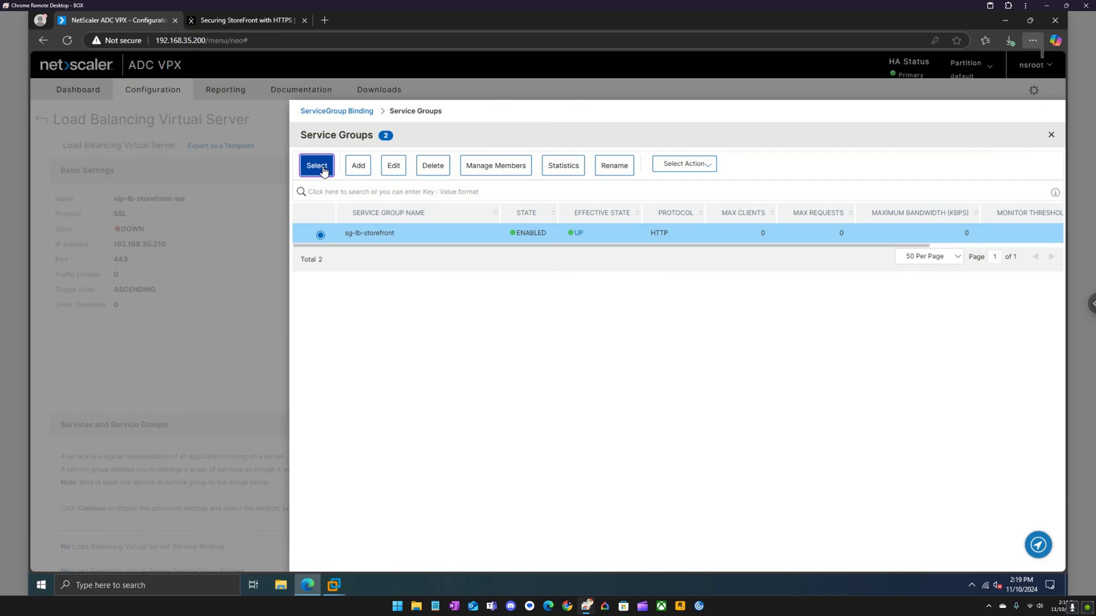
left_click(318, 253)
scroll(229, 400, "down", 1)
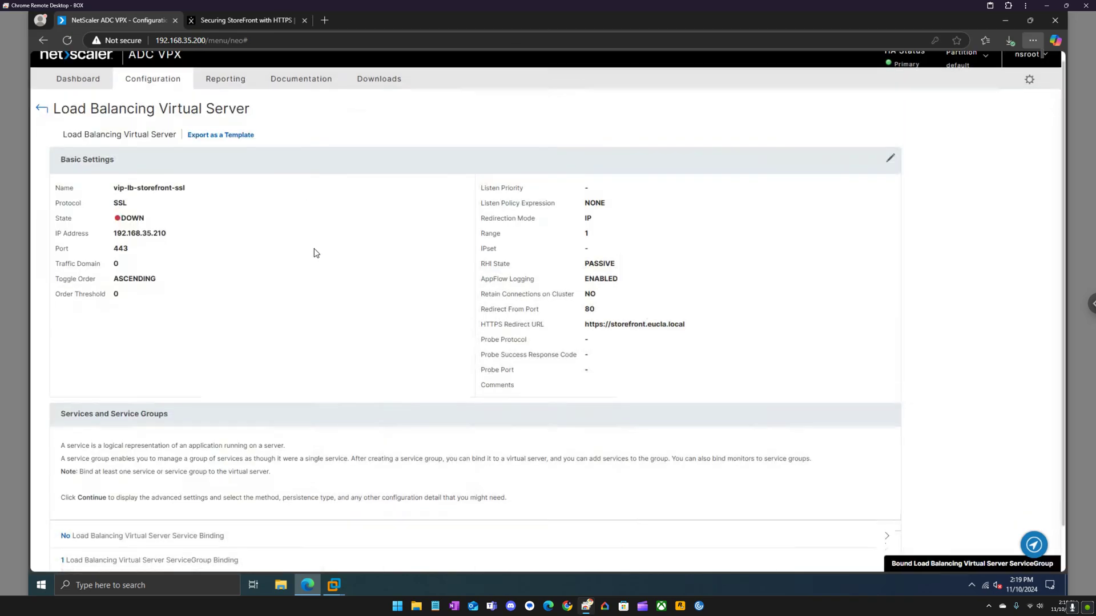
left_click(86, 541)
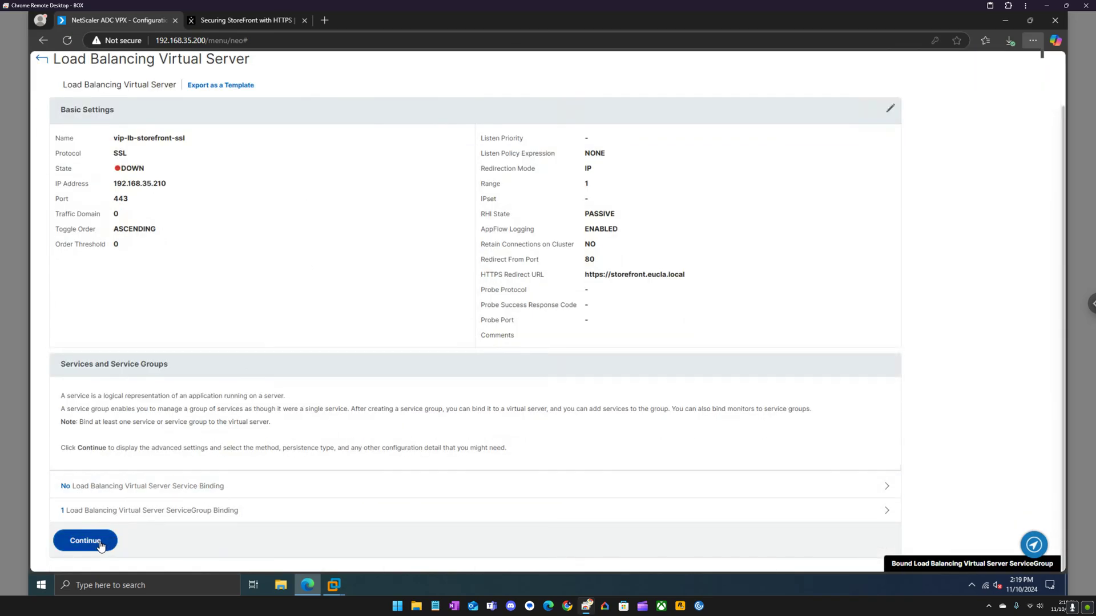
- Bind the server certificate eucla-wildcard-pfx.pfx_CERT_KEY to the virtual server and continue to its SSL cipher and parameter settings
scroll(321, 388, "down", 2)
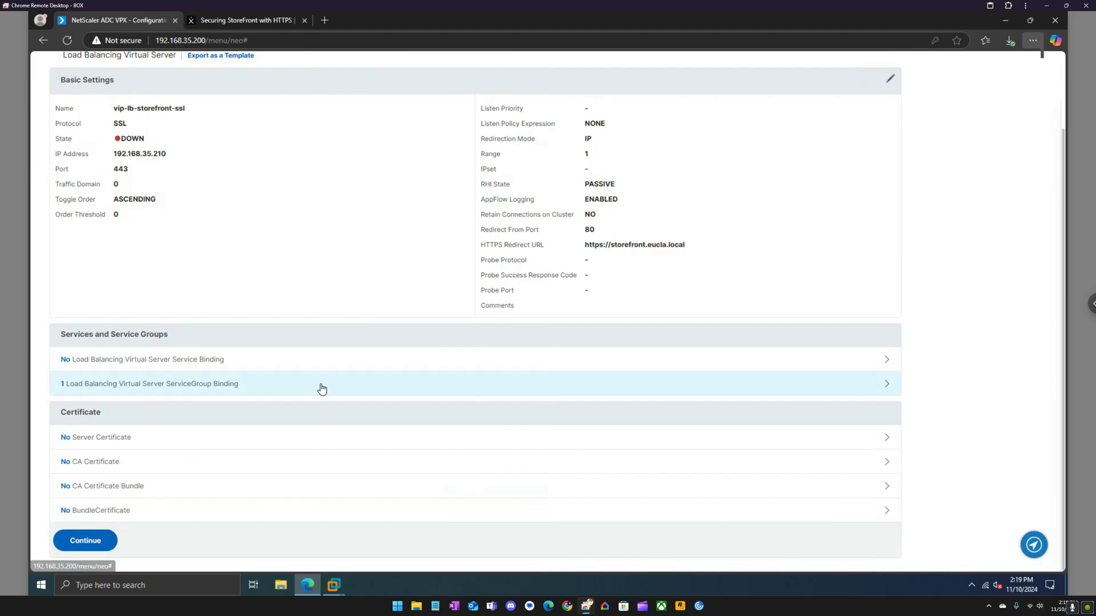
left_click(288, 434)
left_click(386, 160)
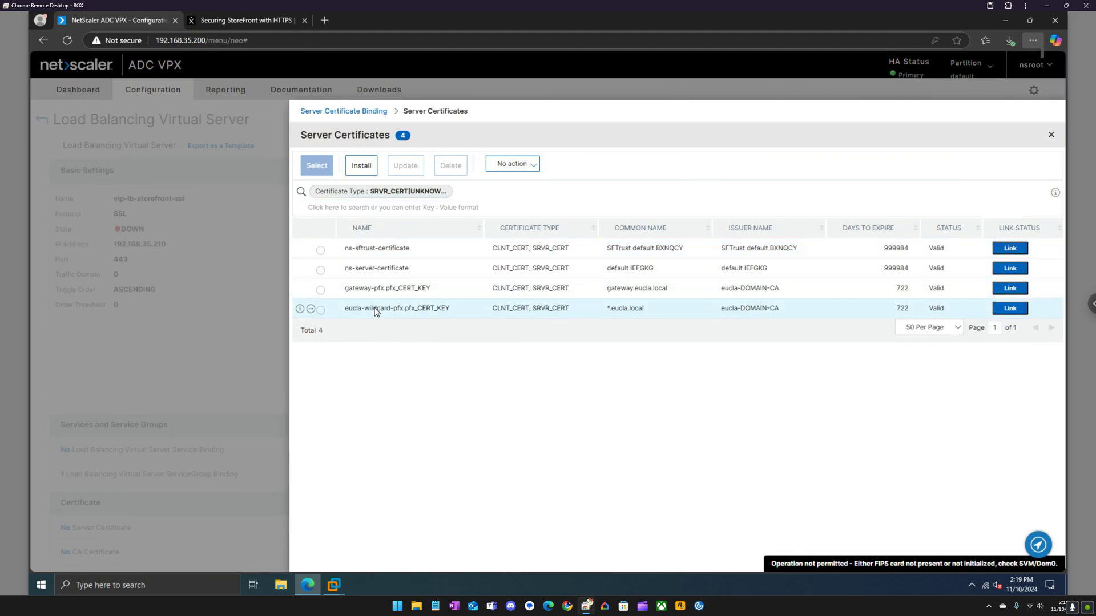
left_click(320, 310)
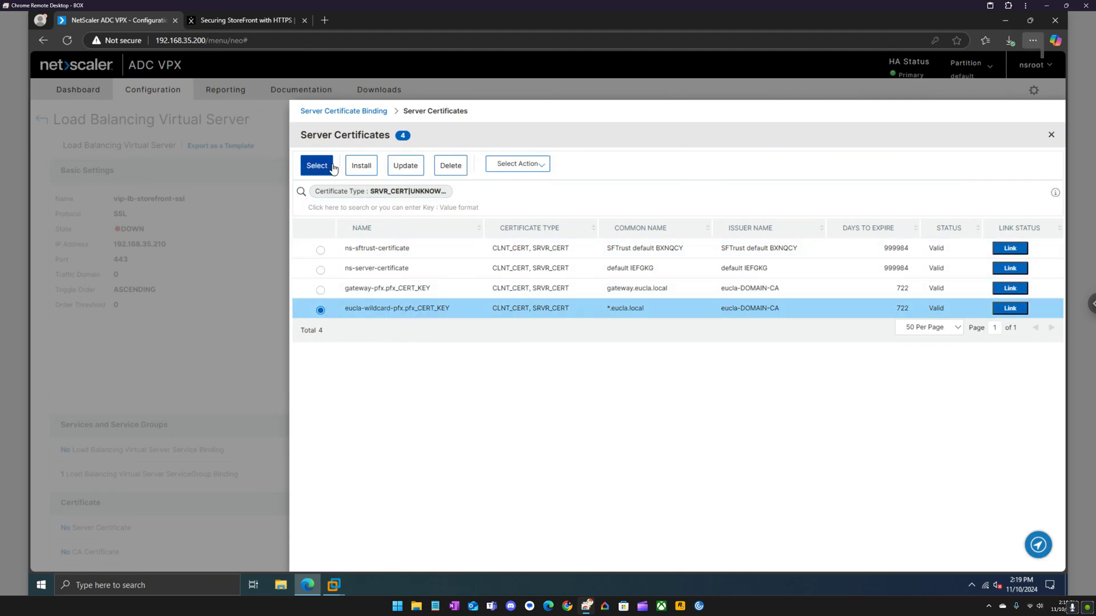
left_click(317, 166)
left_click(325, 233)
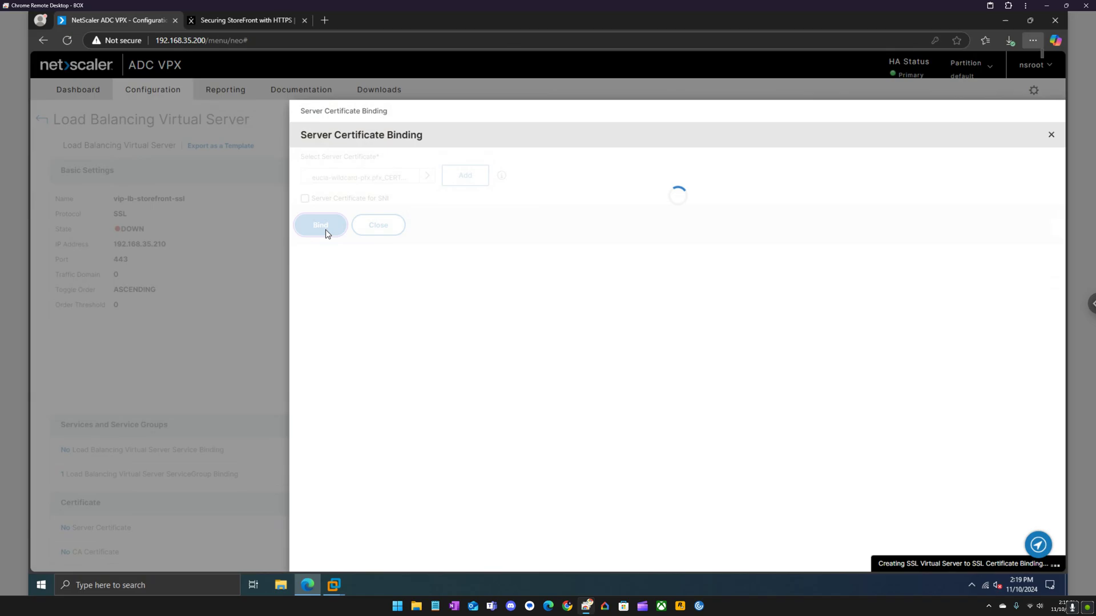
scroll(292, 303, "down", 1)
scroll(291, 303, "down", 1)
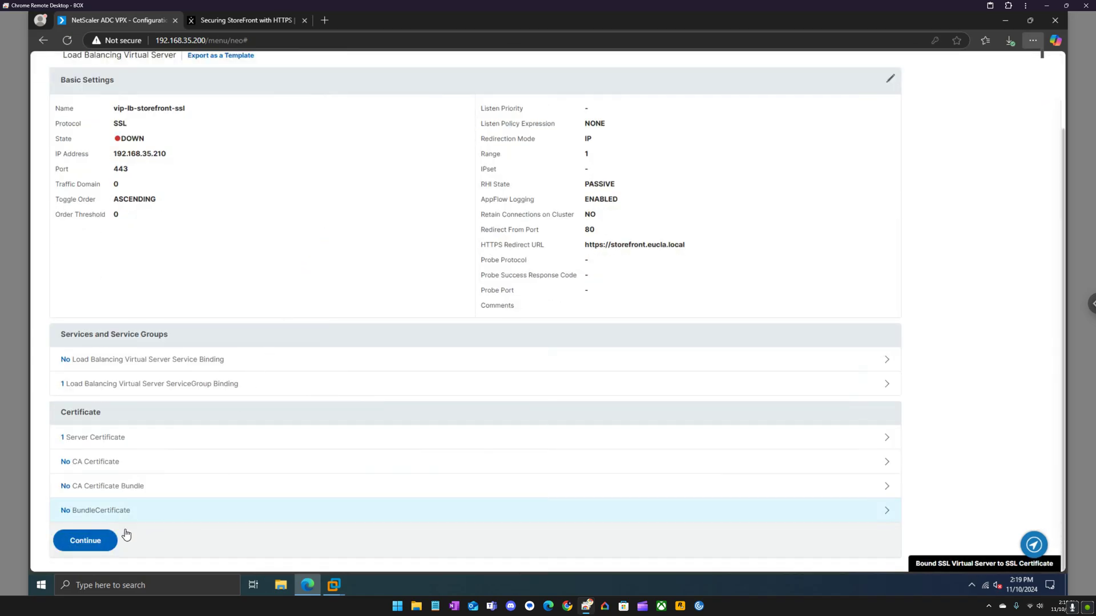
left_click(97, 543)
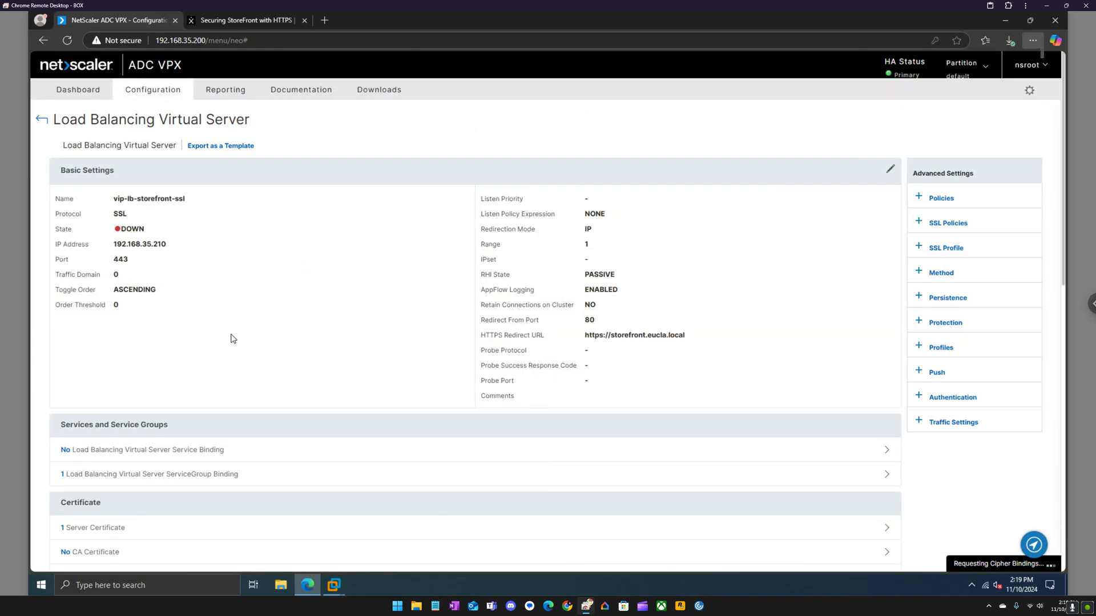
scroll(232, 339, "down", 5)
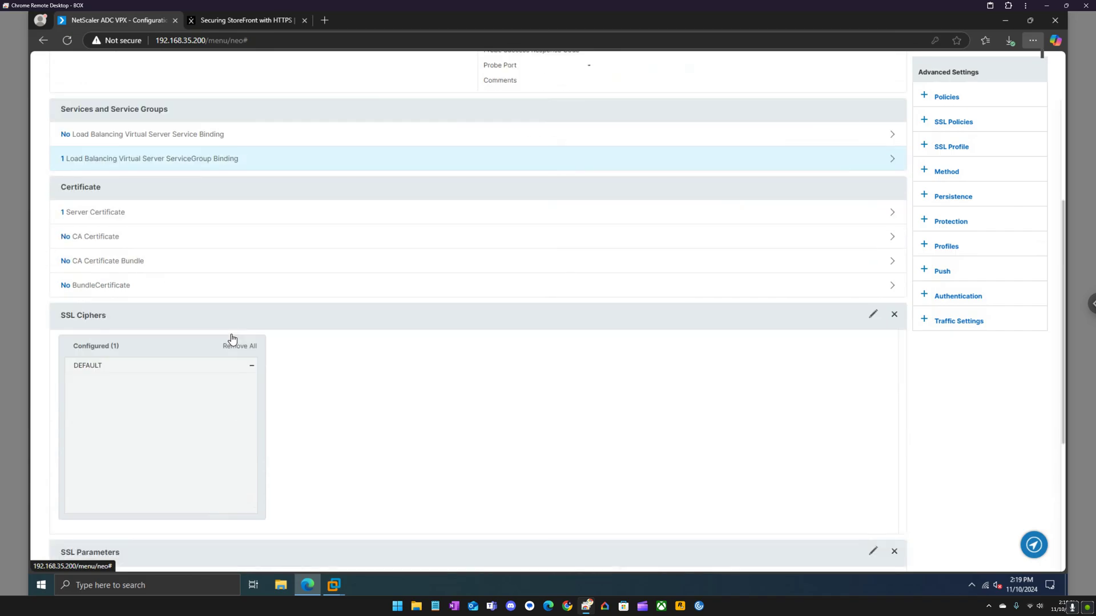
scroll(231, 339, "down", 2)
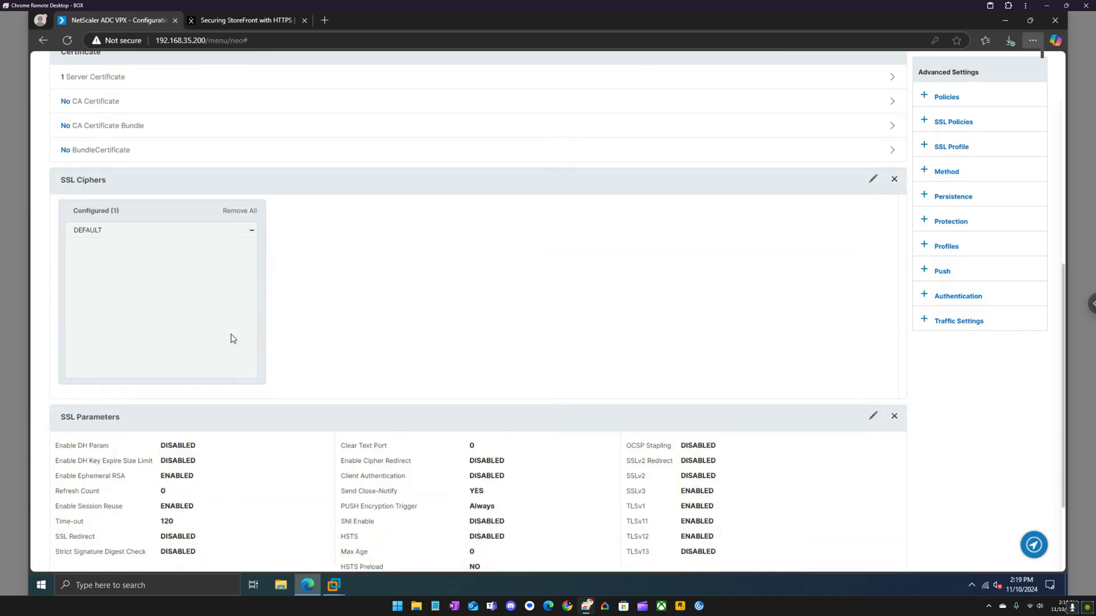
- Add SOURCEIP persistence to the SSL virtual server and finish its configuration
scroll(231, 339, "down", 2)
scroll(489, 281, "up", 2)
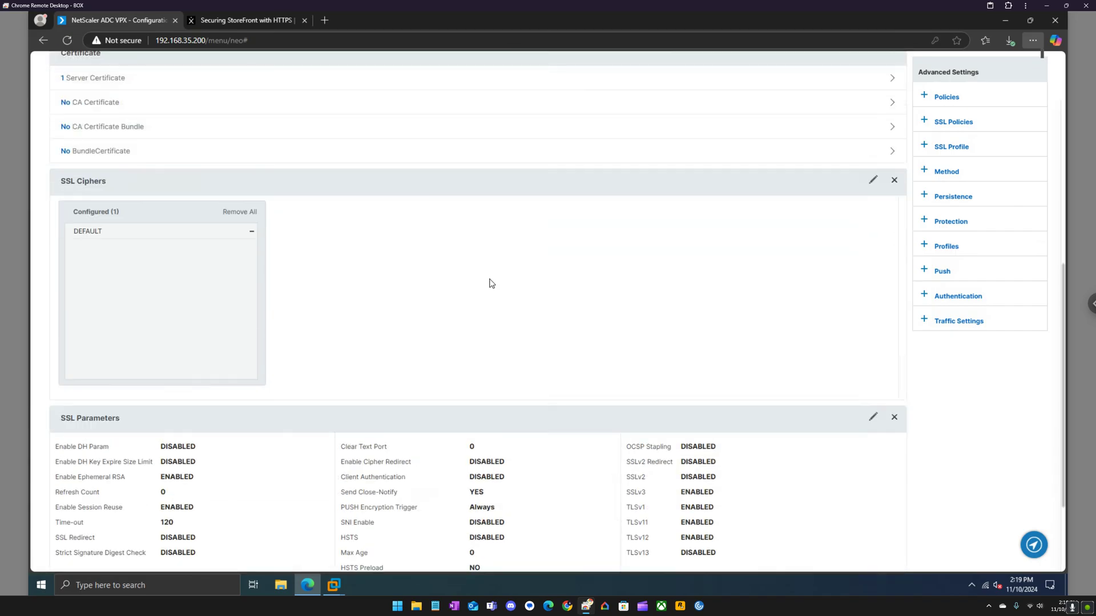
left_click(953, 196)
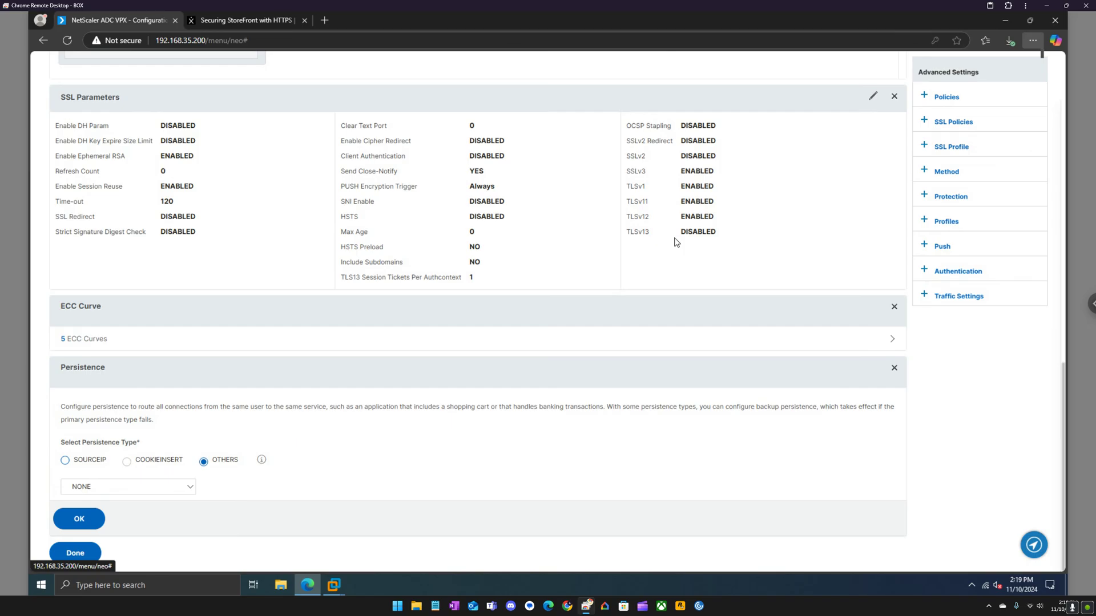
left_click(65, 460)
scroll(86, 484, "down", 2)
left_click(80, 520)
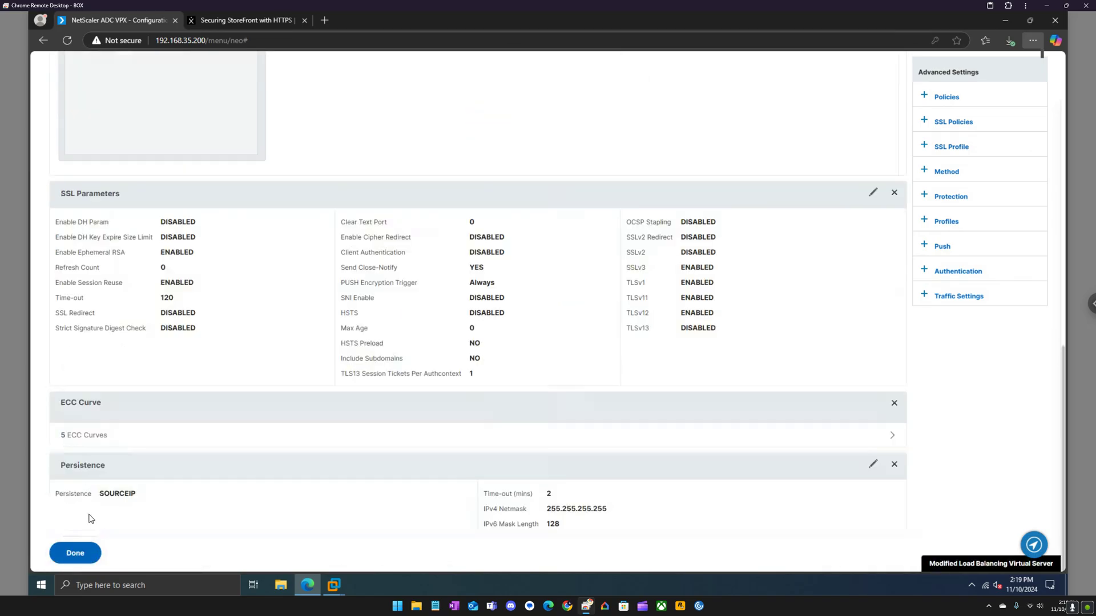
left_click(85, 552)
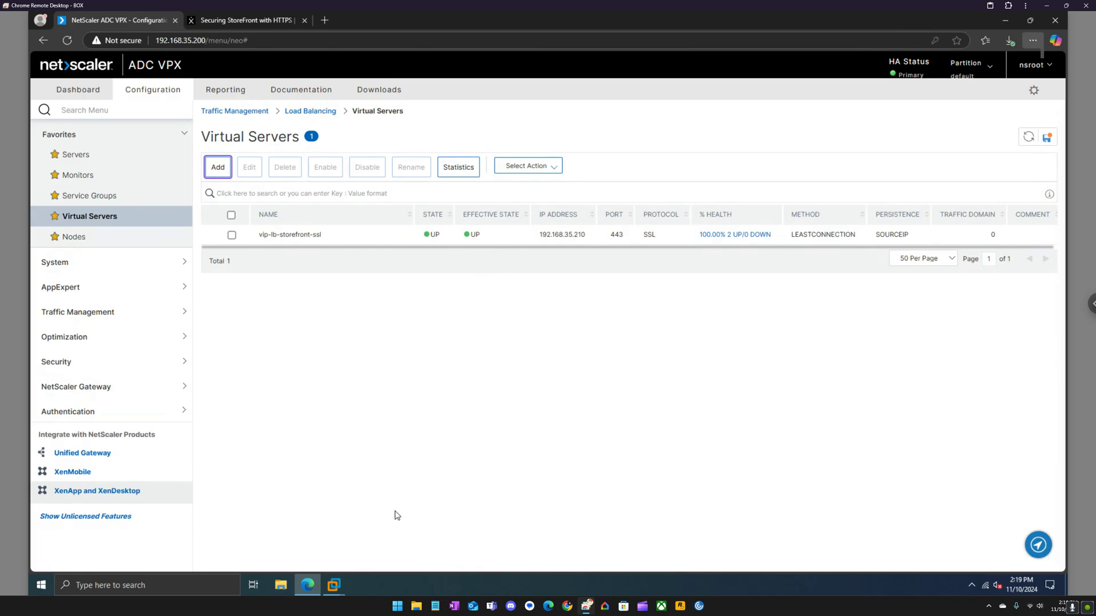
- Switch to the EP3 virtual machine in VMware Workstation and open a new InPrivate Edge window there
left_click(333, 585)
left_click(753, 525)
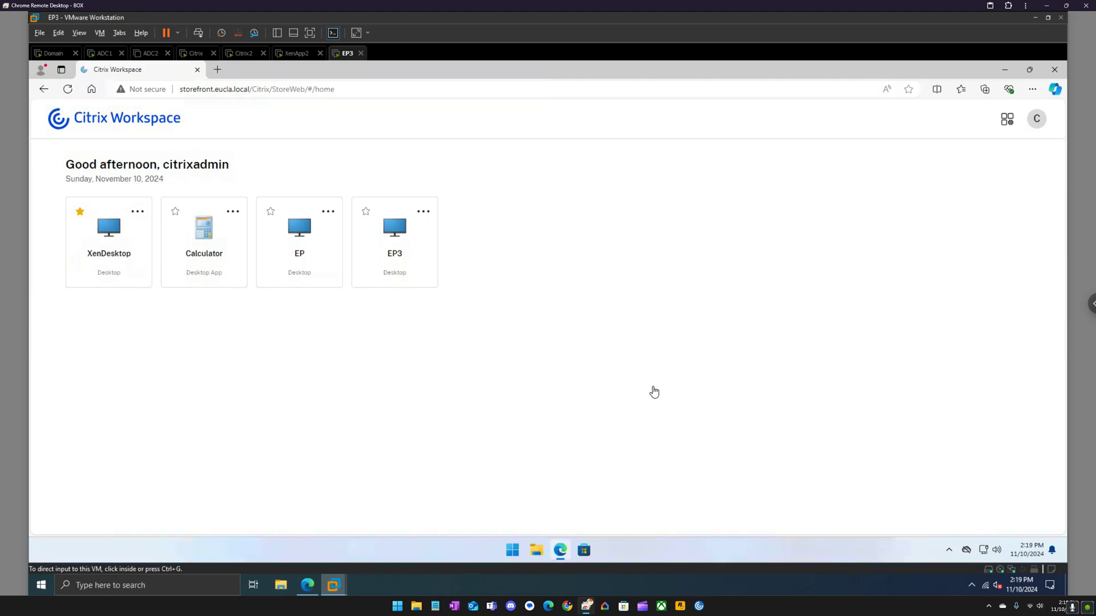
right_click(560, 550)
left_click(541, 465)
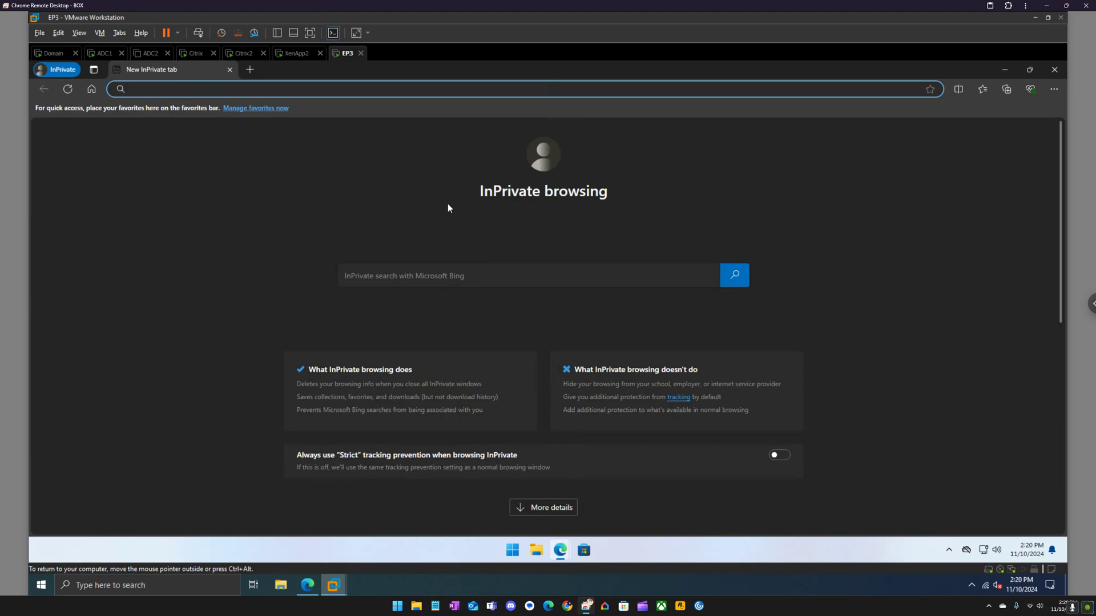
- Browse to storefront.eucla.local/ without any StoreWeb path in the InPrivate window
type("store")
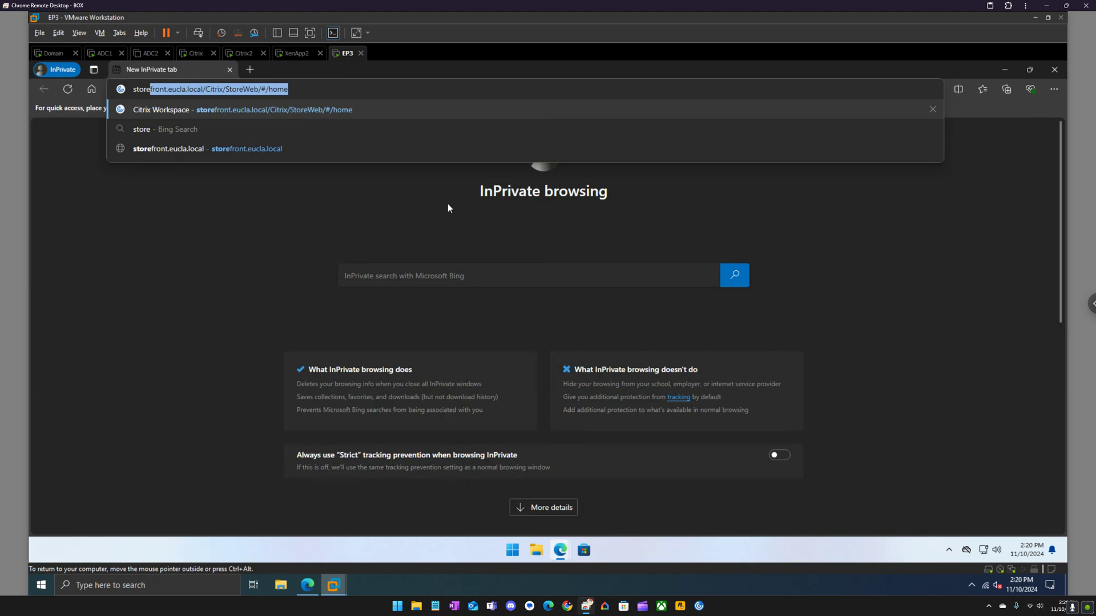
key("End")
key("BackSpace")
key("BackSpace")
key("BackSpace")
key("BackSpace")
key("BackSpace")
key("BackSpace")
key("BackSpace")
key("BackSpace")
key("BackSpace")
key("BackSpace")
key("BackSpace")
key("BackSpace")
key("BackSpace")
key("BackSpace")
key("BackSpace")
key("BackSpace")
key("BackSpace")
key("BackSpace")
key("BackSpace")
key("BackSpace")
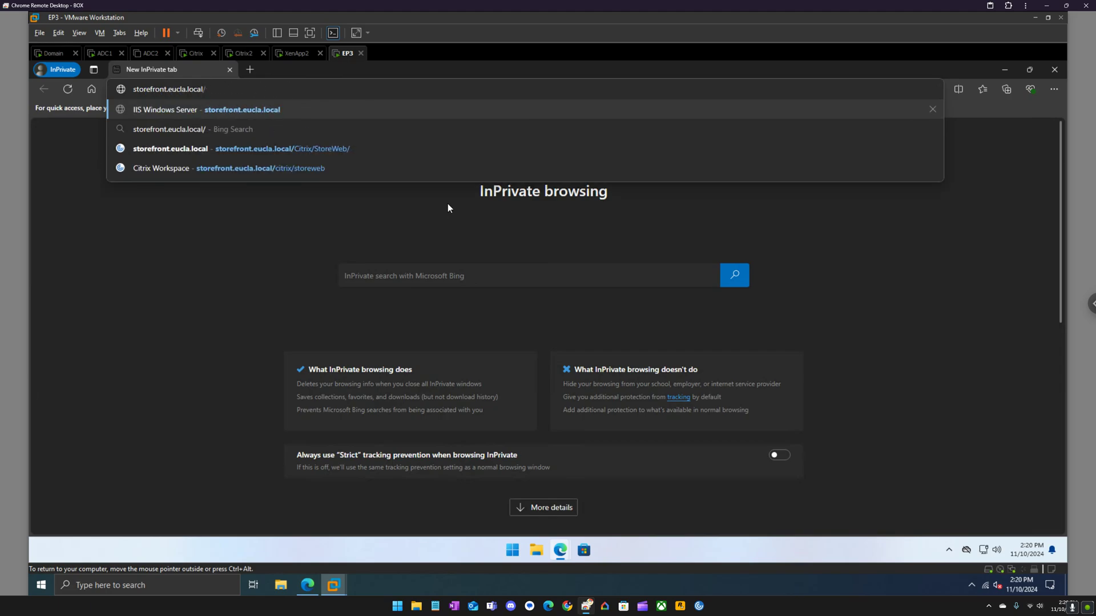
key("Return")
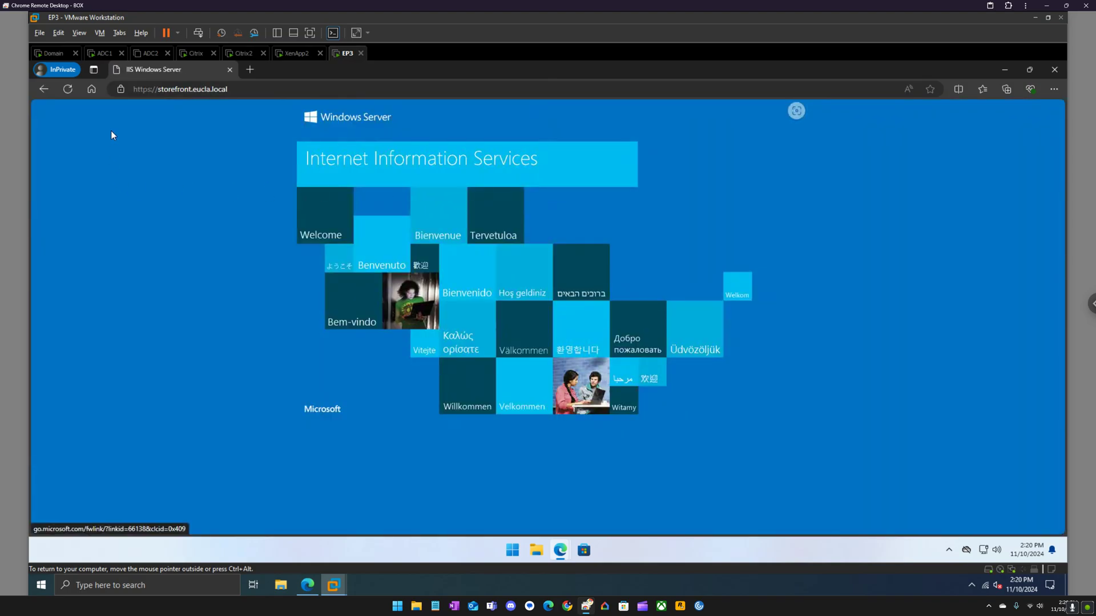
- Examine the site's certificate from its connection security details, and close the certificate viewer
left_click(121, 90)
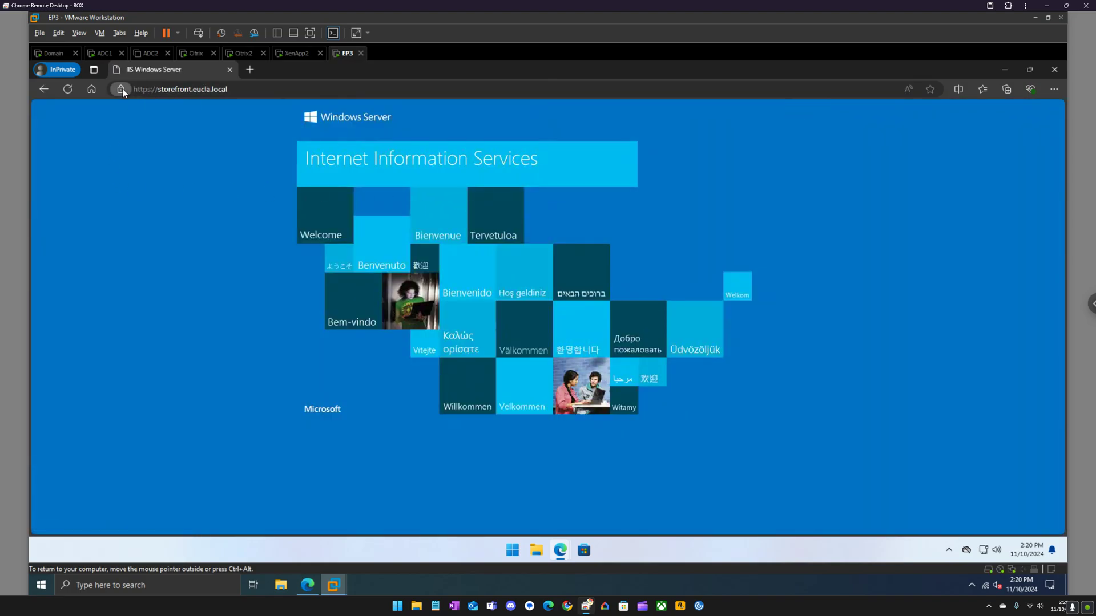
left_click(186, 127)
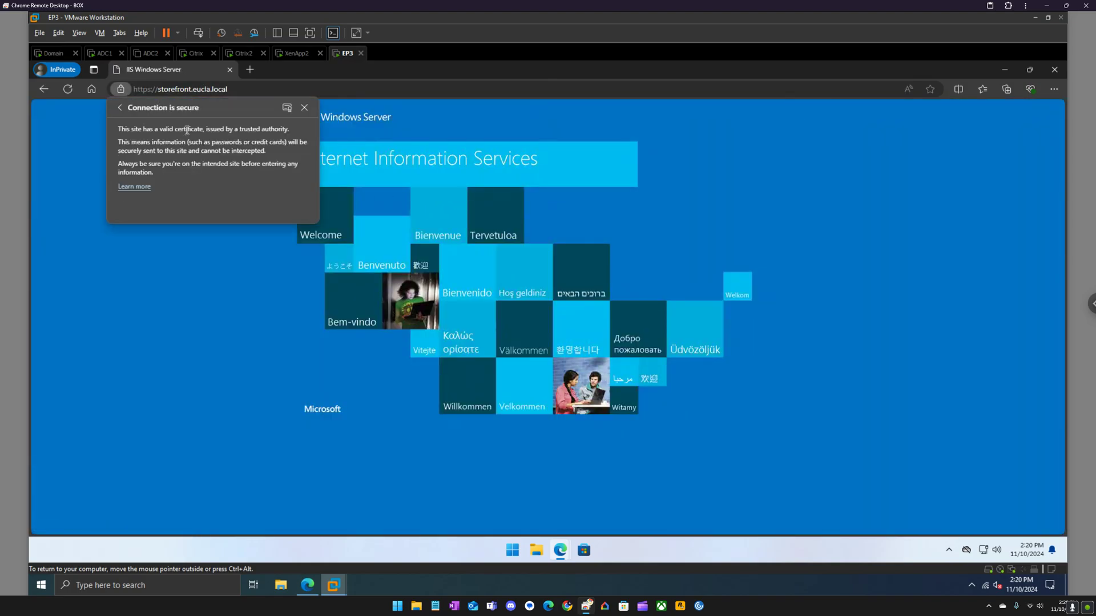
left_click(287, 108)
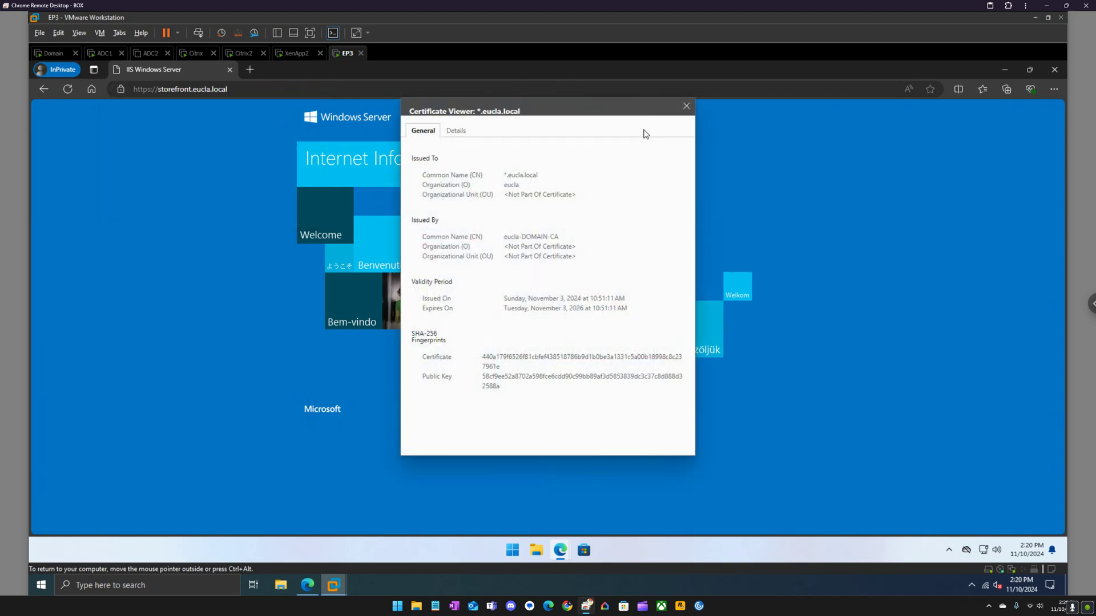
left_click(686, 106)
left_click(250, 90)
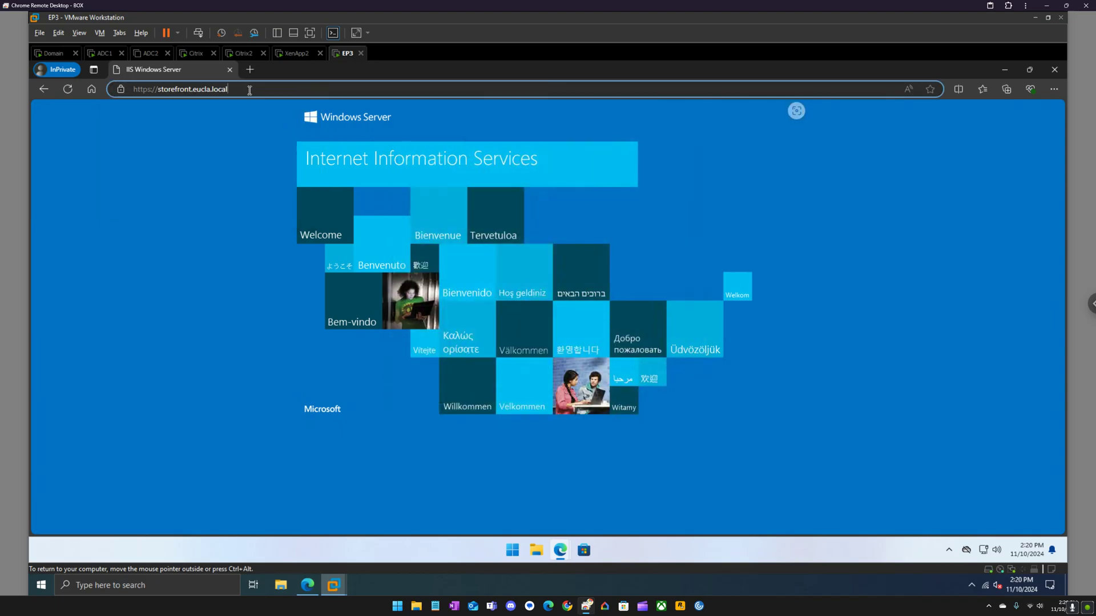
left_click(249, 90)
key("BackSpace")
key("BackSpace")
key("BackSpace")
key("BackSpace")
key("BackSpace")
type("/")
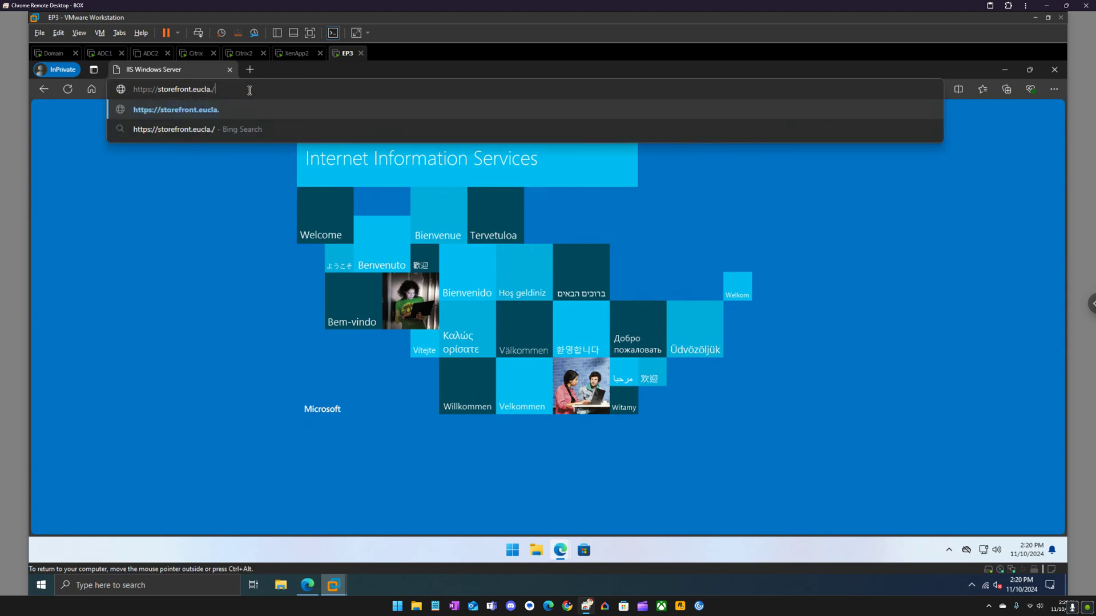
key("BackSpace")
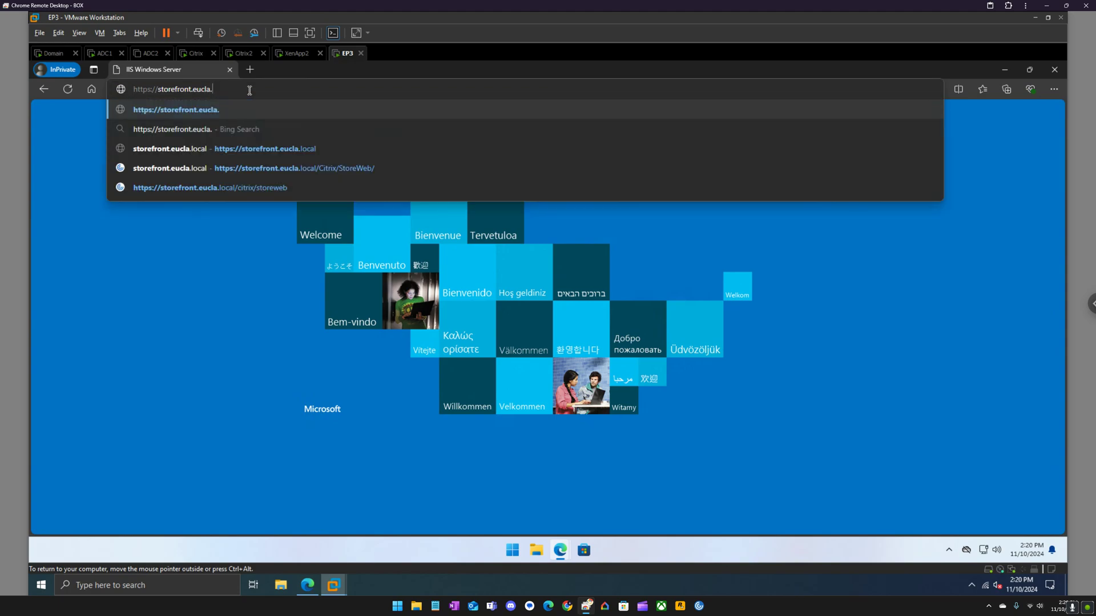
type("loca")
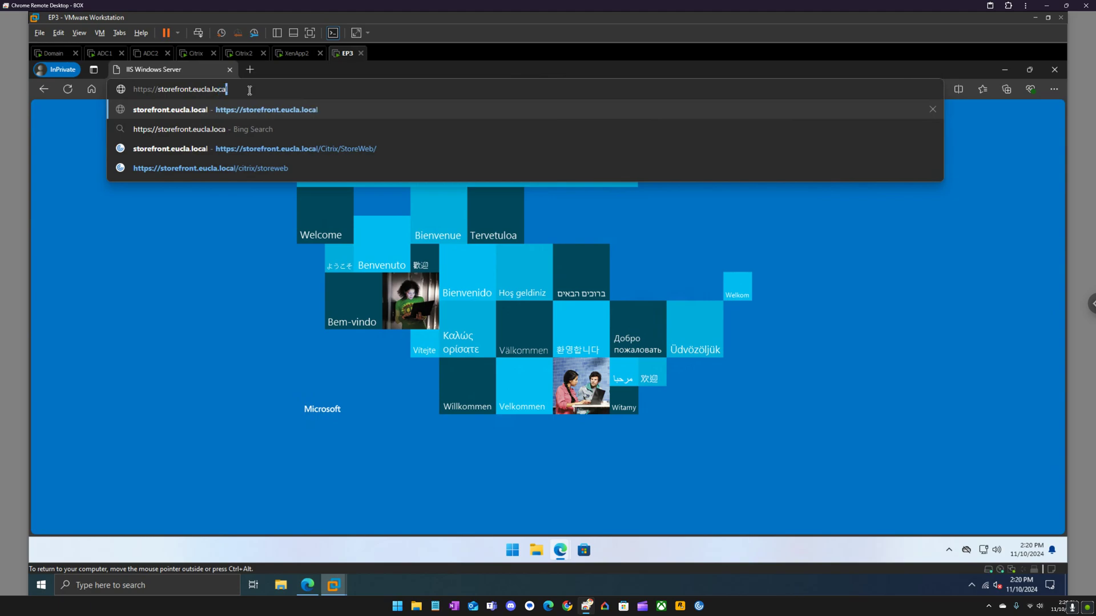
type("l/")
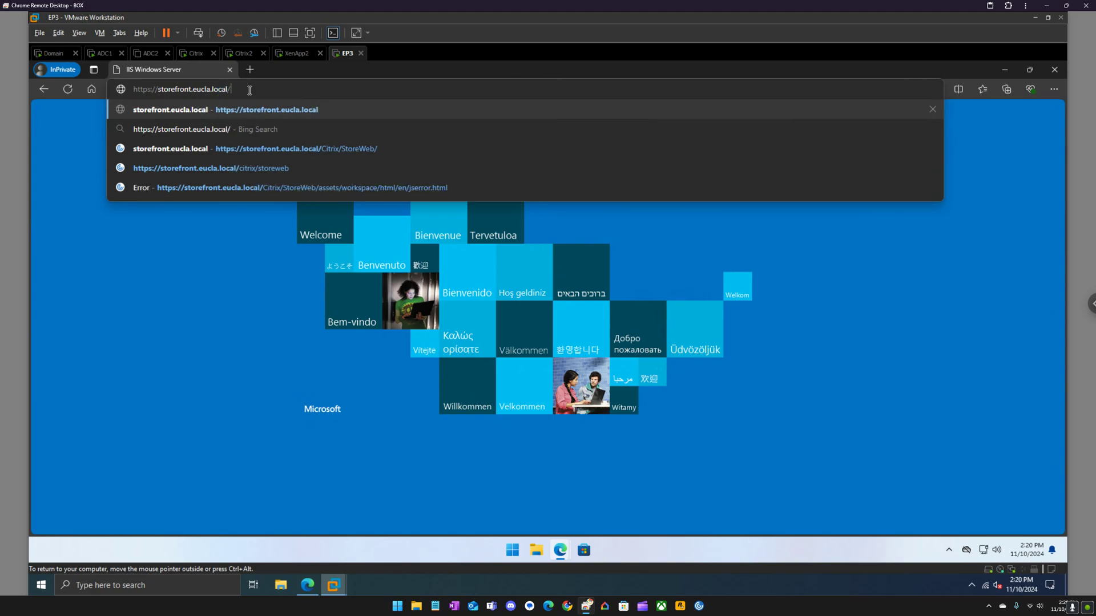
type("ci")
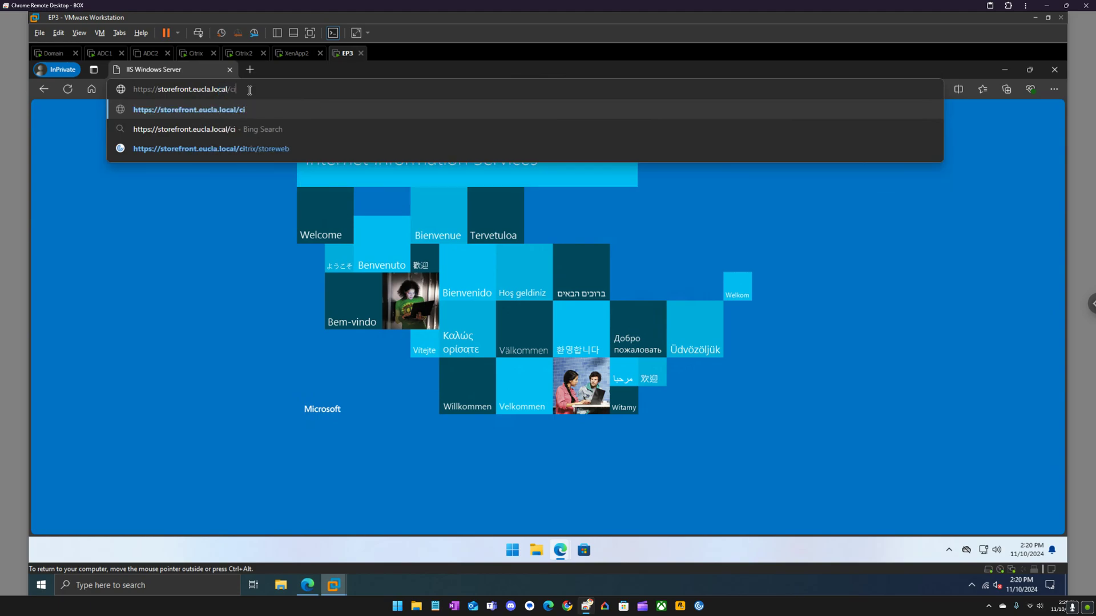
type("trix/sto")
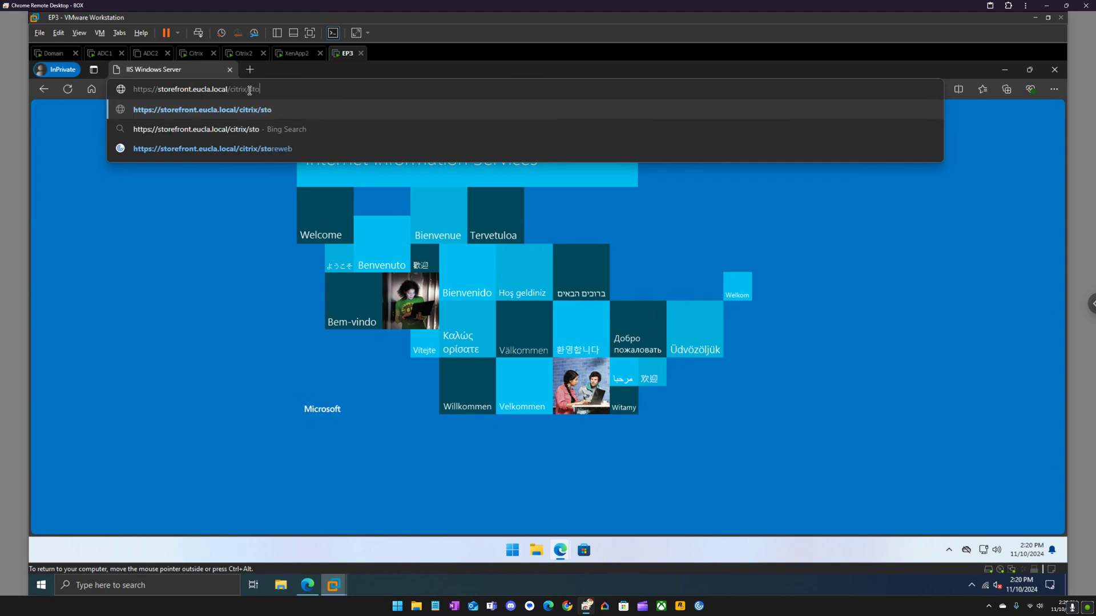
type("reweb")
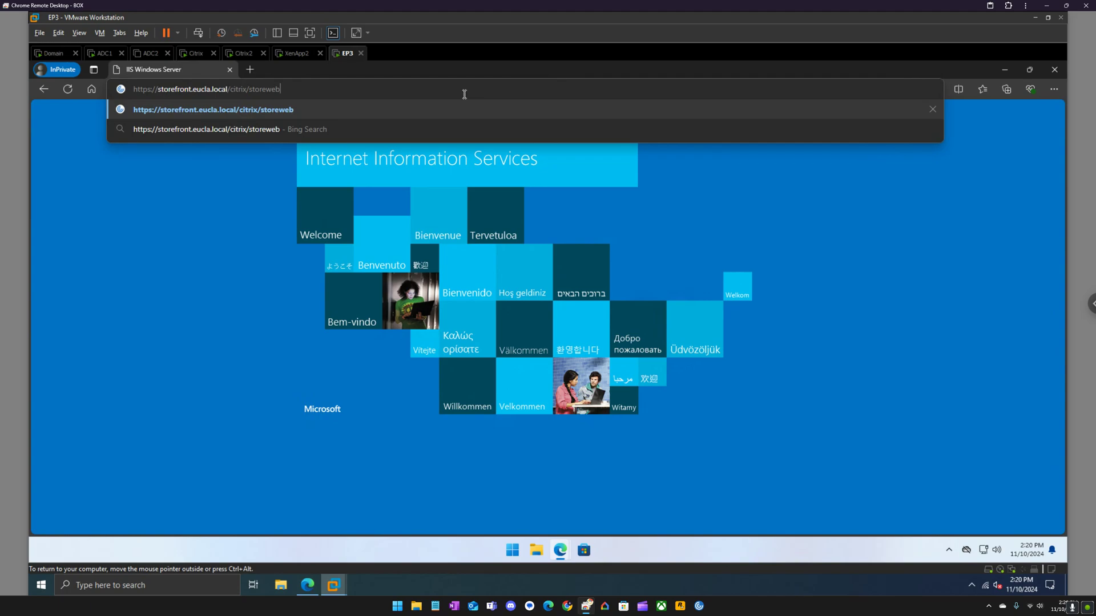
key("Return")
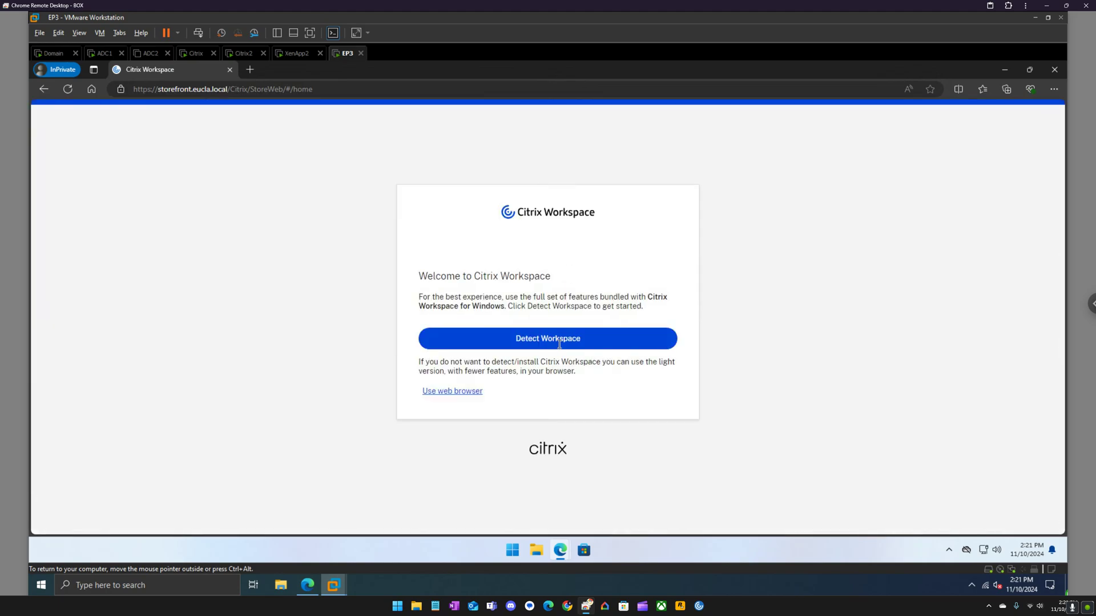
- Detect Citrix Workspace and try to log on with the saved account's user name and password
left_click(560, 341)
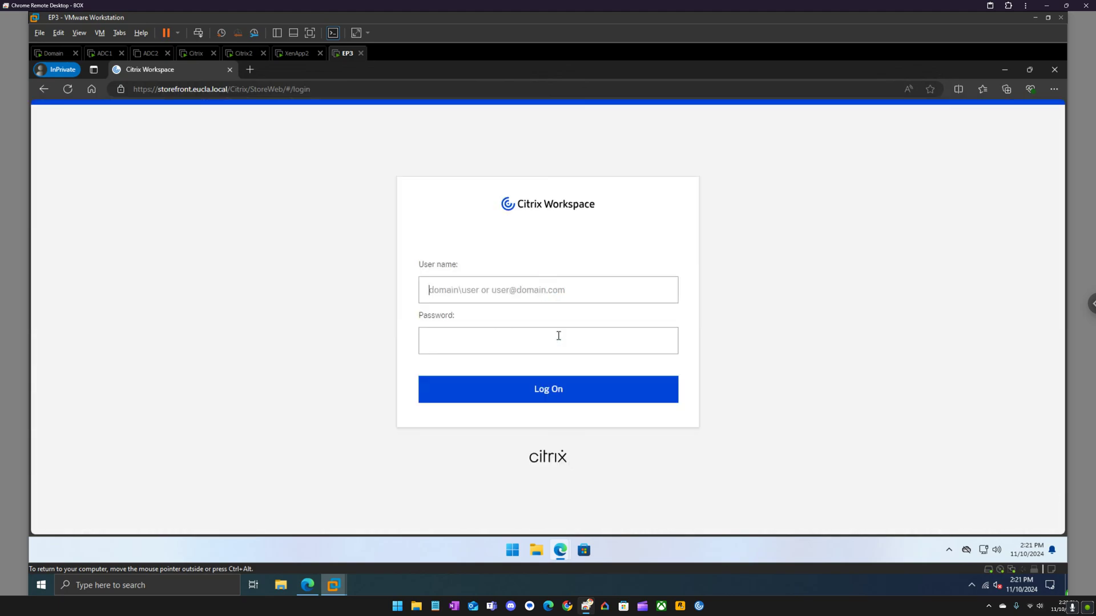
left_click(511, 300)
left_click(491, 334)
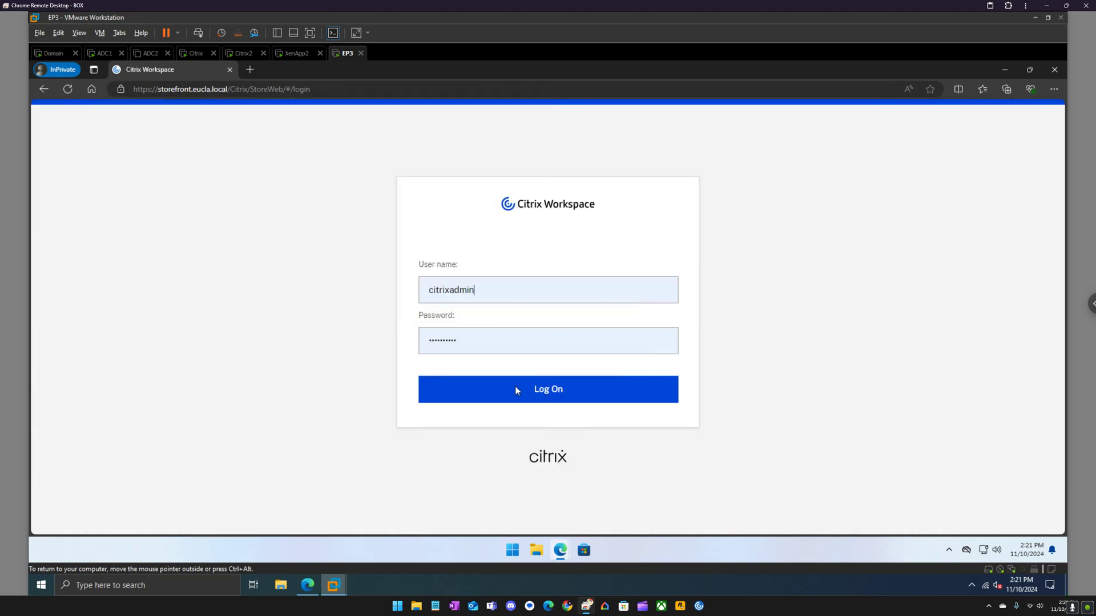
left_click(512, 386)
- Refill the saved user name and password, prefix the user name with the domain eucla\, and log on
left_click(430, 280)
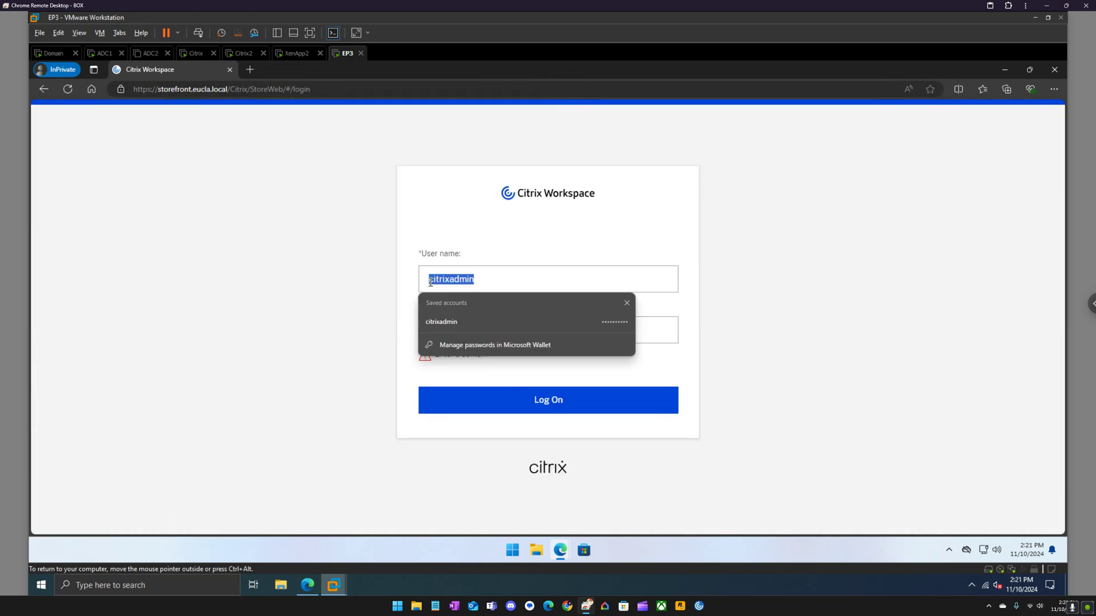
left_click(444, 322)
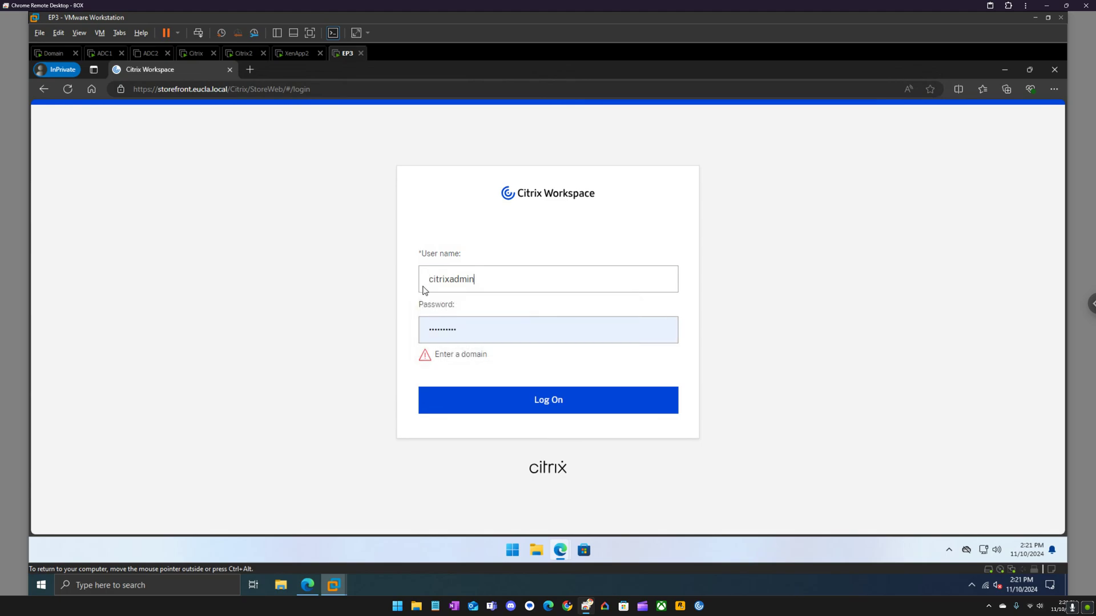
left_click(430, 281)
type("eucla\\")
key("Return")
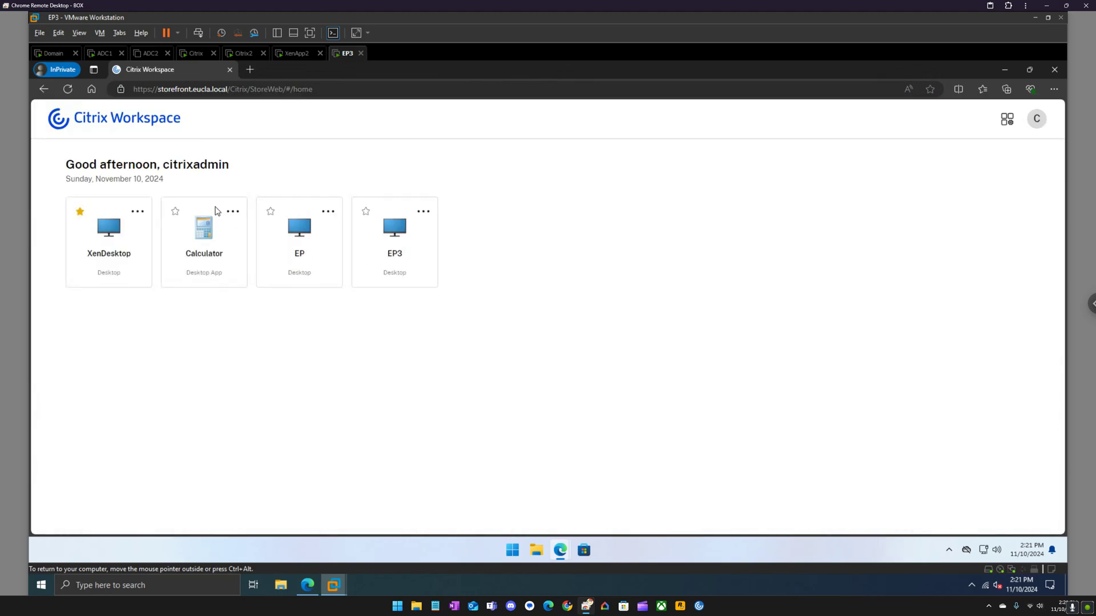
- Launch the published Calculator with device use permitted, try a multiplication in it, and close it
left_click(204, 236)
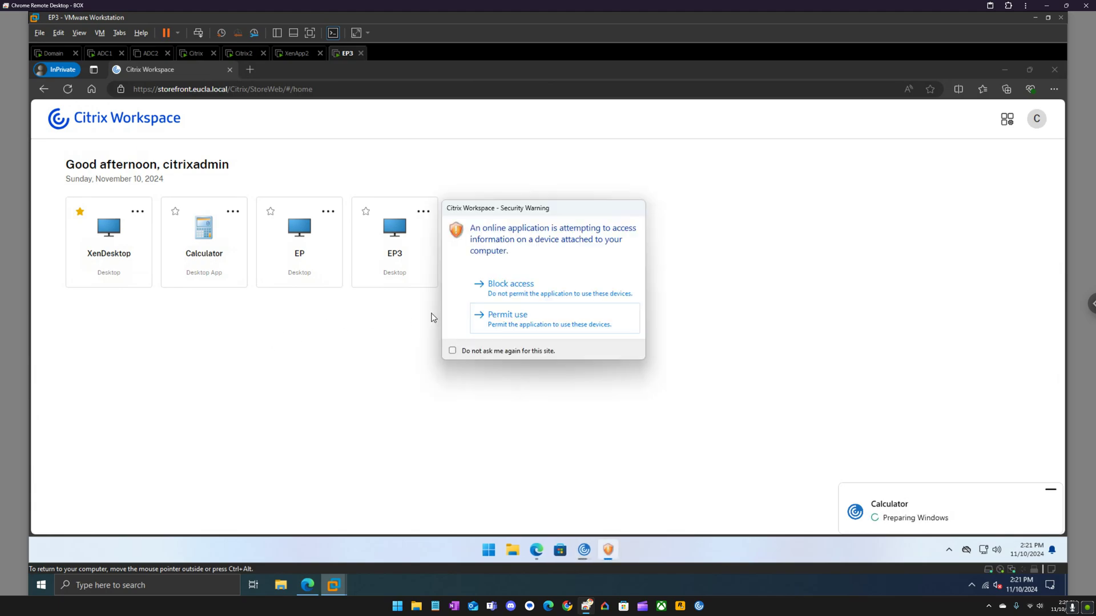
left_click(505, 321)
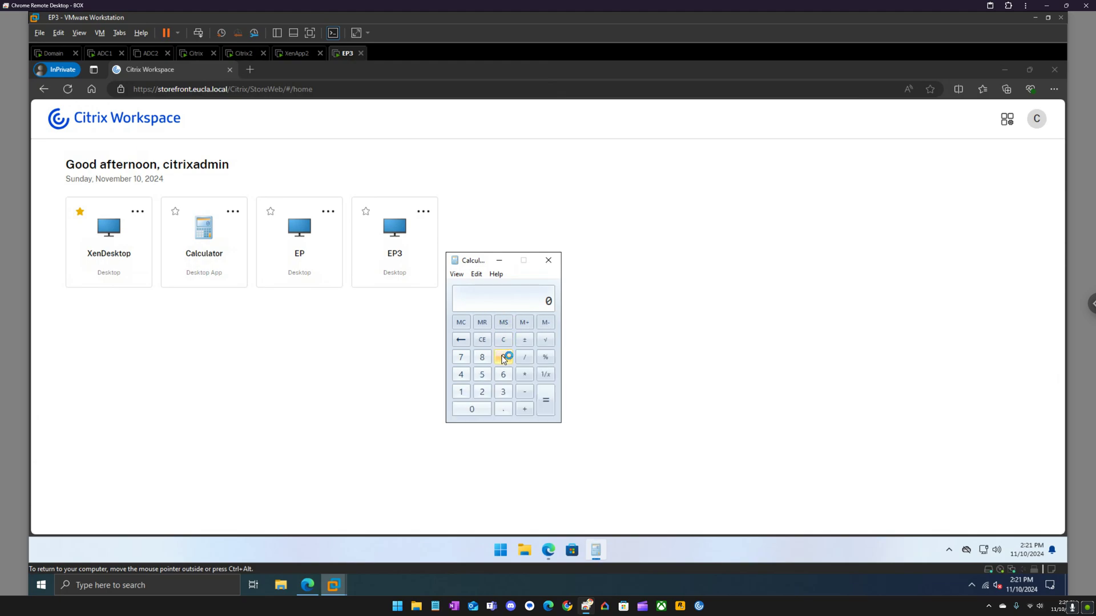
left_click(482, 374)
left_click(525, 374)
left_click(482, 375)
left_click(460, 339)
left_click(545, 400)
left_click(548, 261)
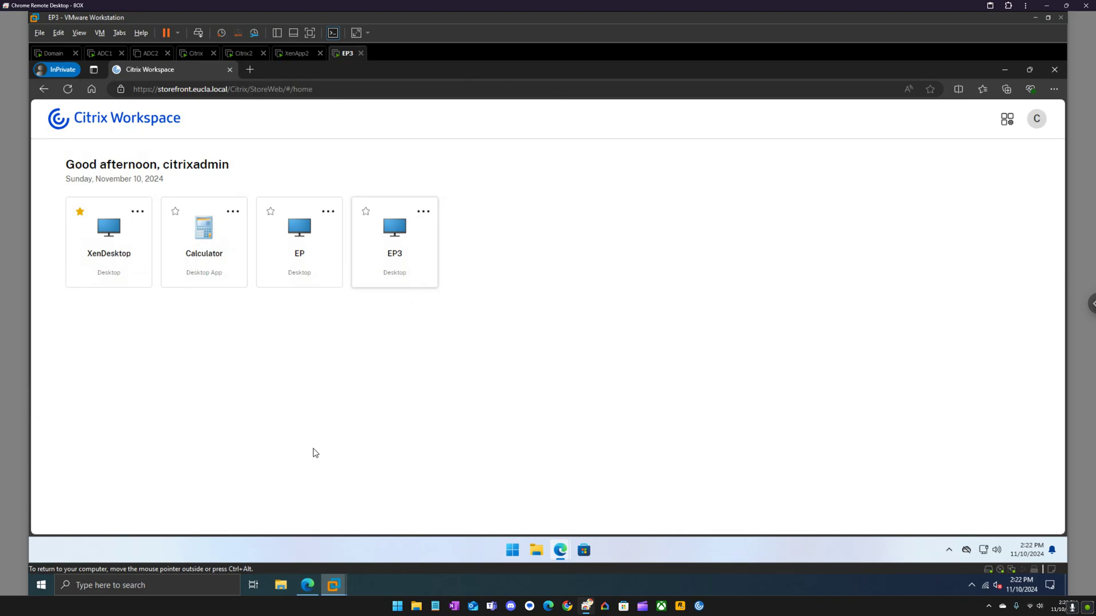
- Return to the host's Edge browser and review the Citrix article Securing StoreFront with HTTPS from its beginning
mouse_move(306, 587)
left_click(317, 527)
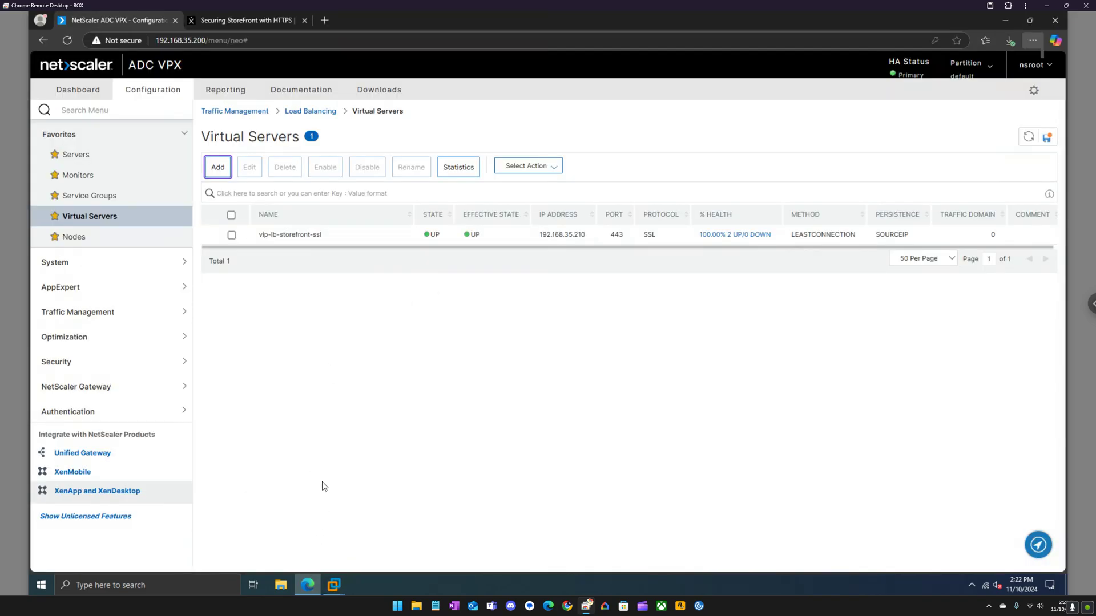
left_click(265, 28)
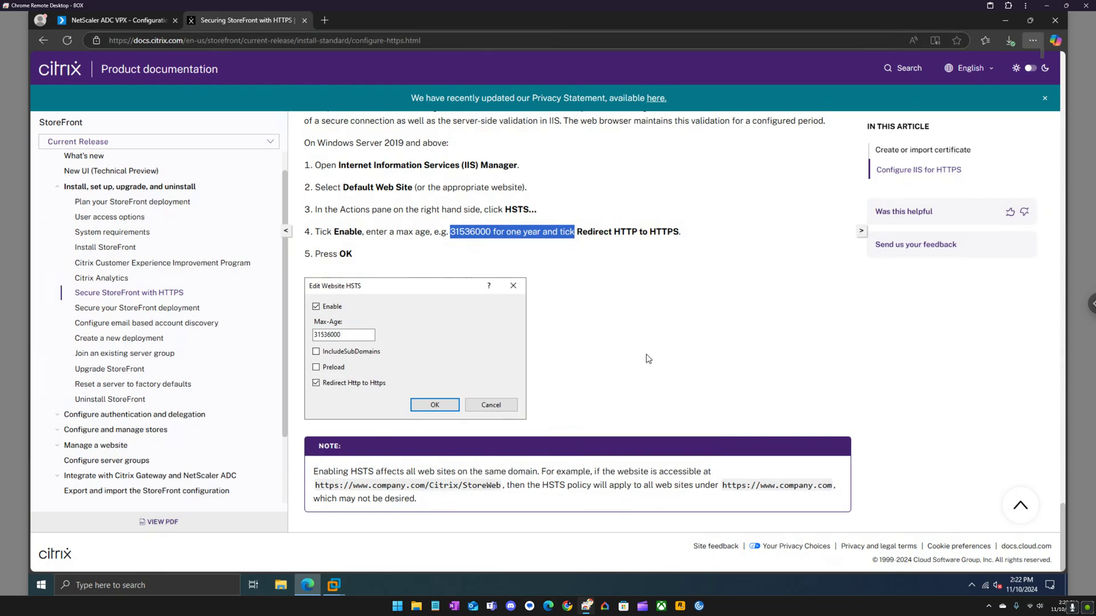
scroll(648, 360, "up", 10)
scroll(723, 372, "up", 8)
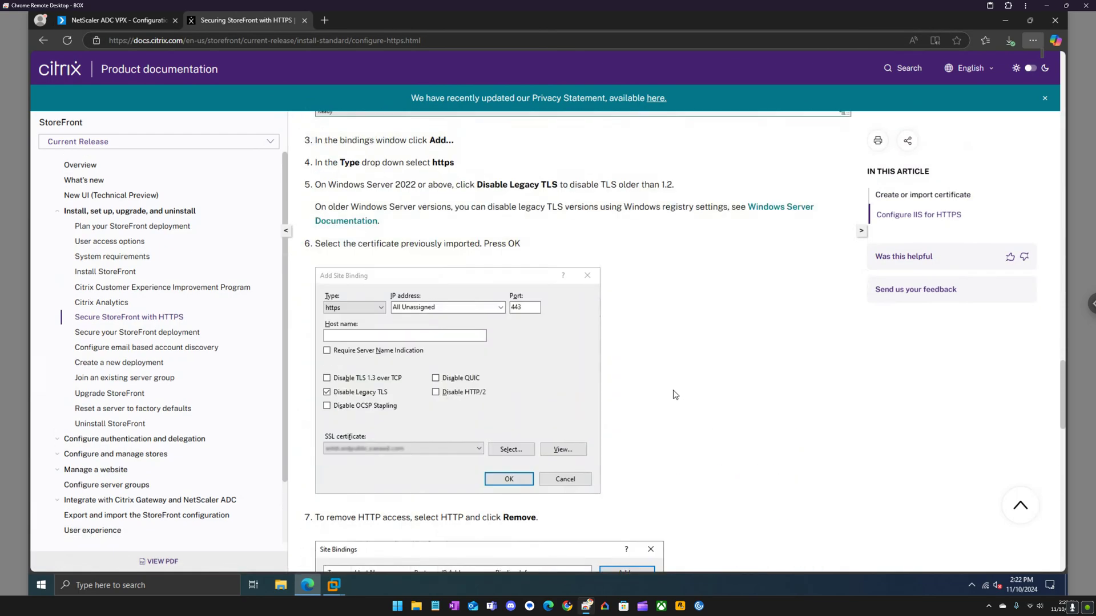
left_click_drag(1060, 379, 1053, 78)
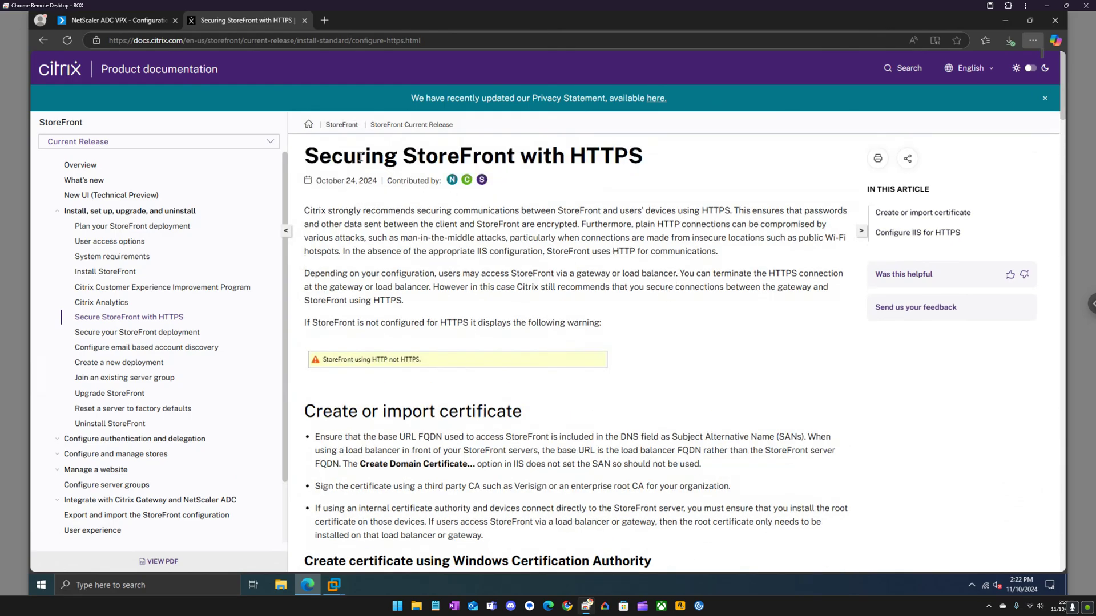
left_click_drag(305, 156, 667, 167)
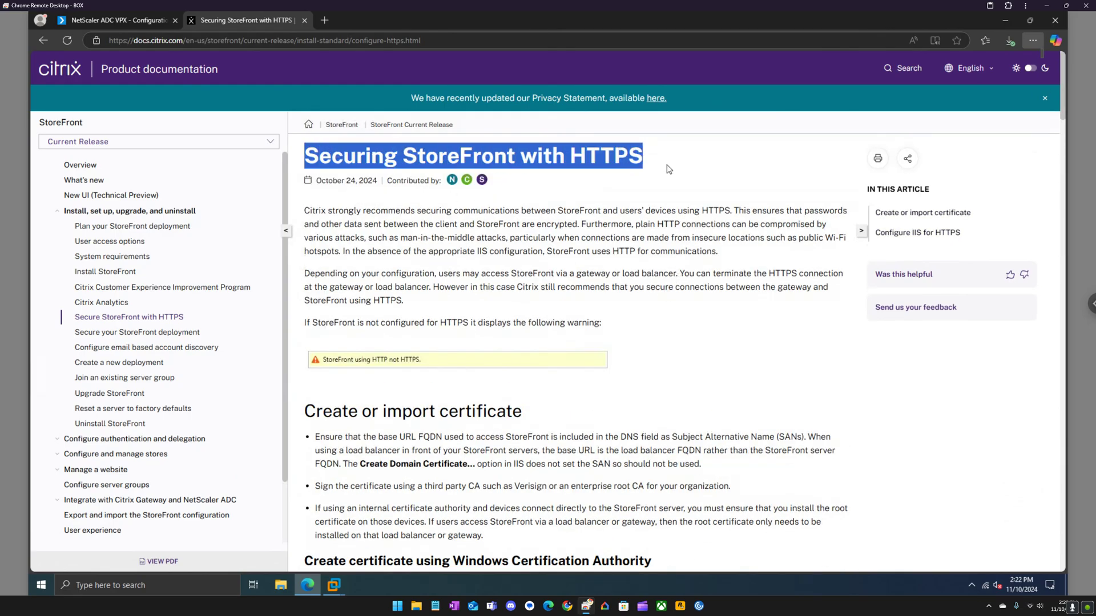
left_click(622, 411)
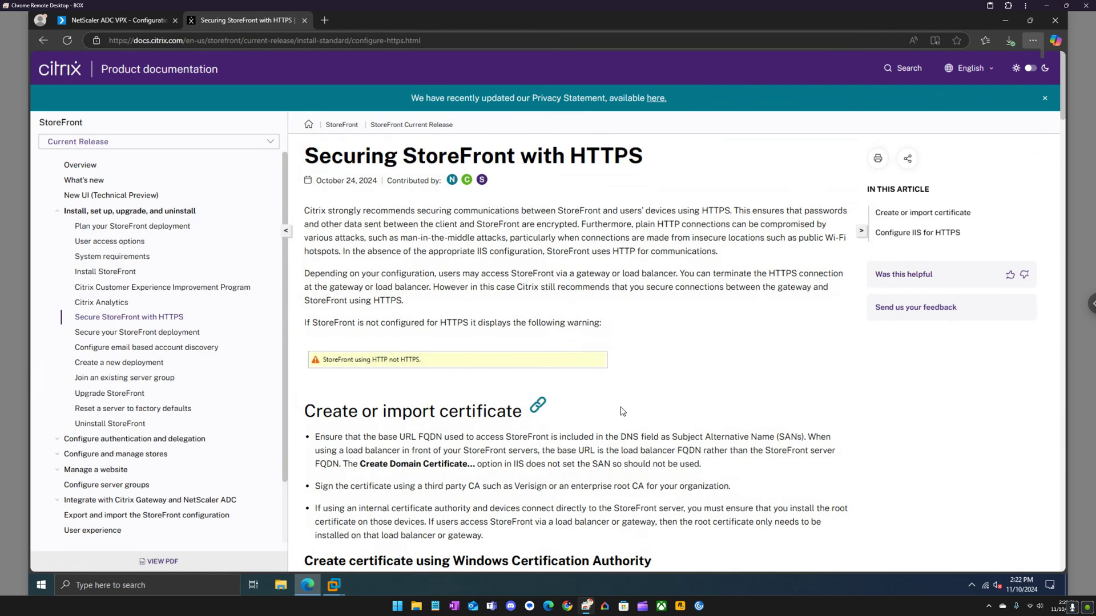
- Read through the article's certificate creation, import and IIS configuration sections up to the HTTPS binding instructions
scroll(622, 411, "down", 2)
scroll(621, 409, "down", 2)
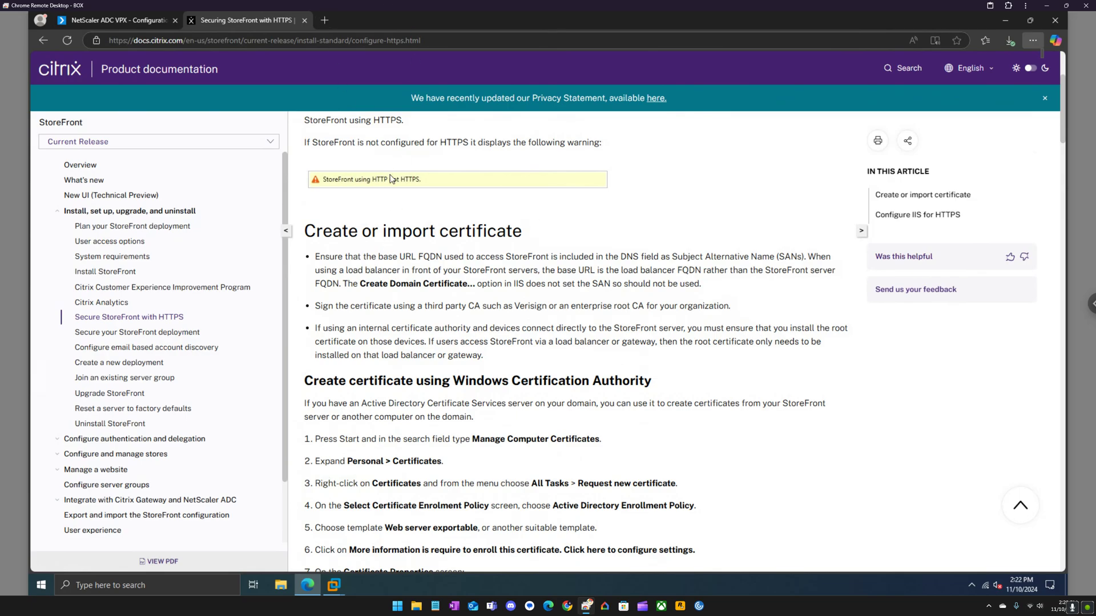
scroll(452, 331, "down", 6)
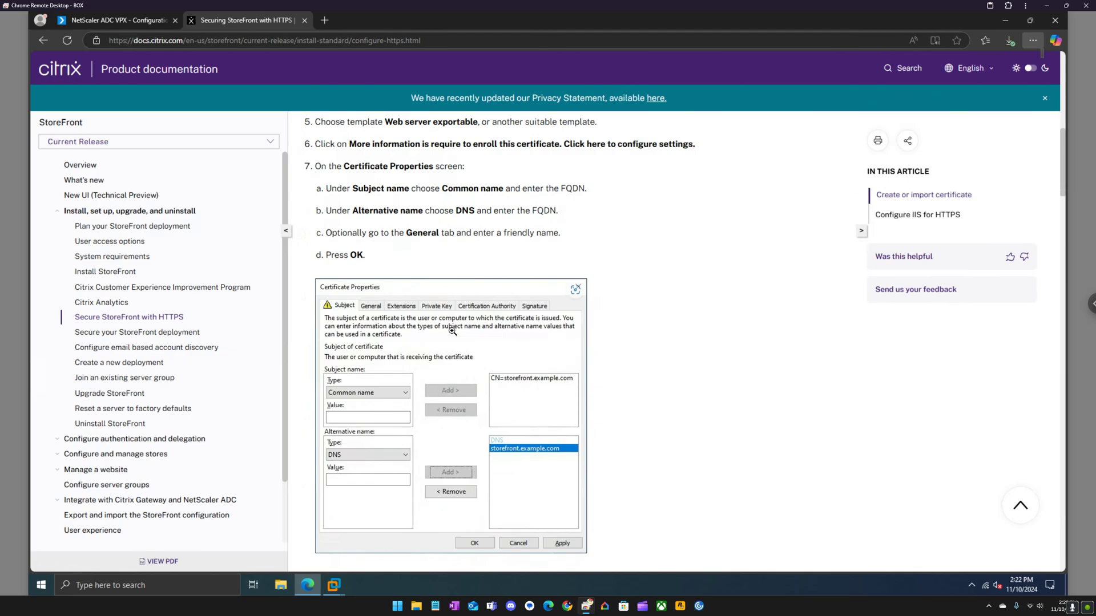
scroll(482, 348, "down", 3)
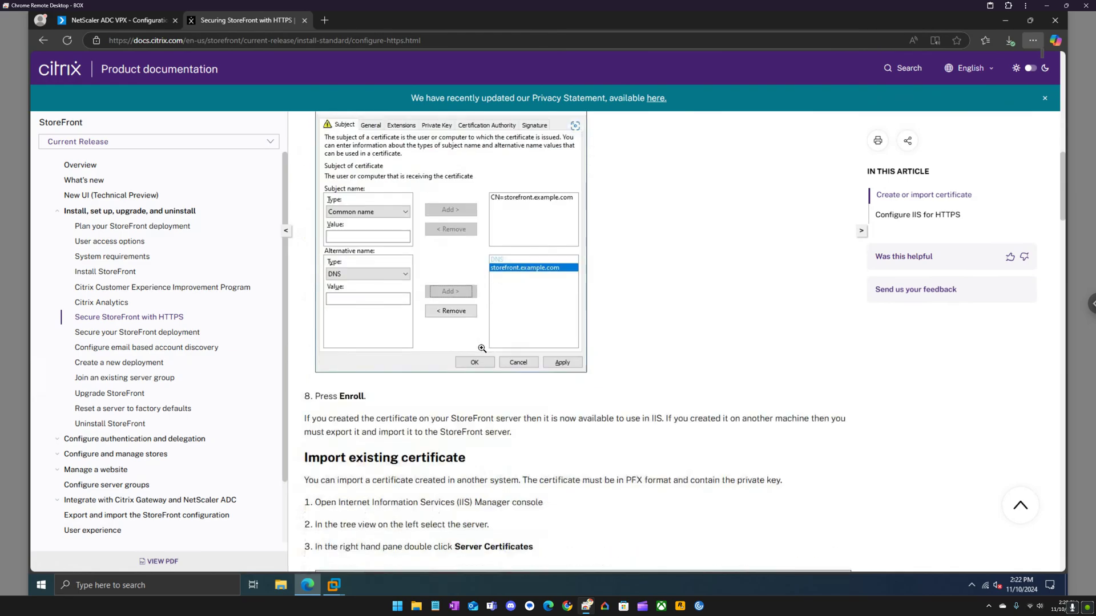
scroll(482, 348, "down", 2)
scroll(483, 347, "down", 4)
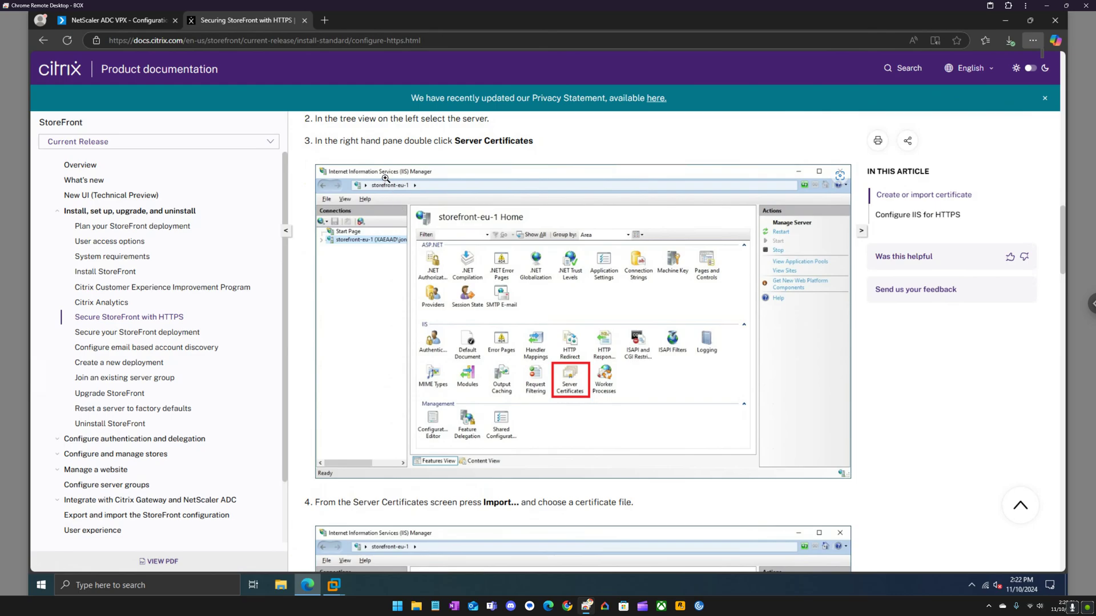
scroll(561, 372, "down", 3)
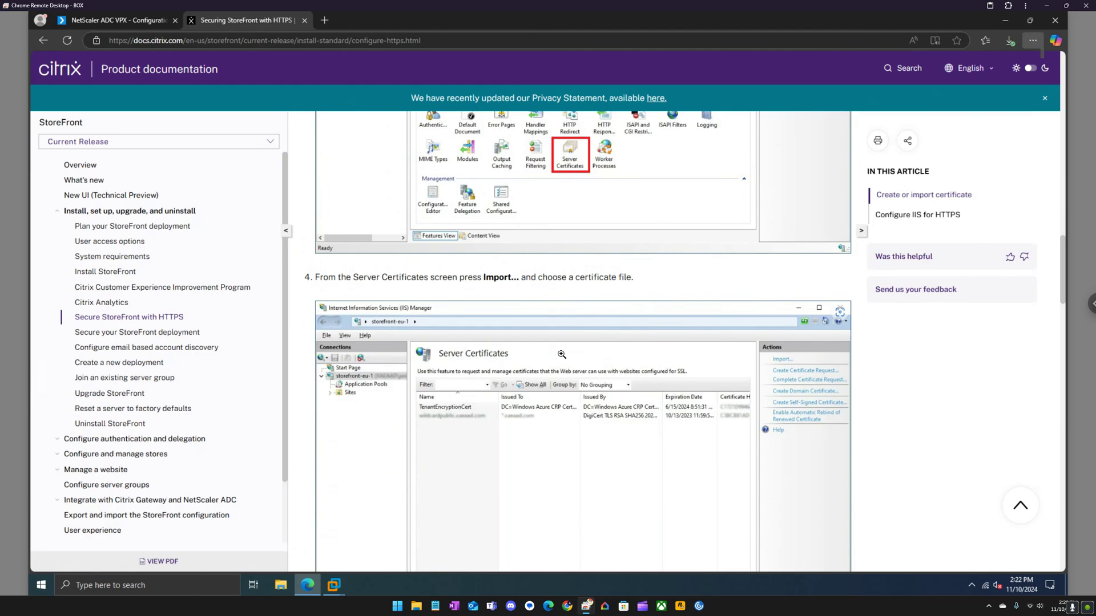
scroll(556, 356, "down", 3)
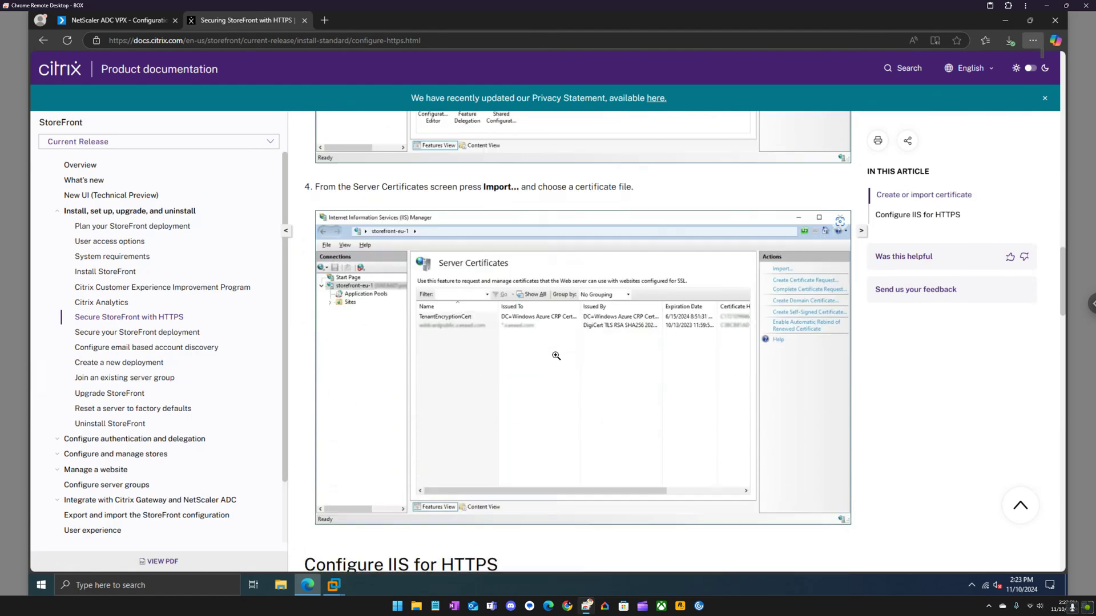
scroll(556, 359, "down", 2)
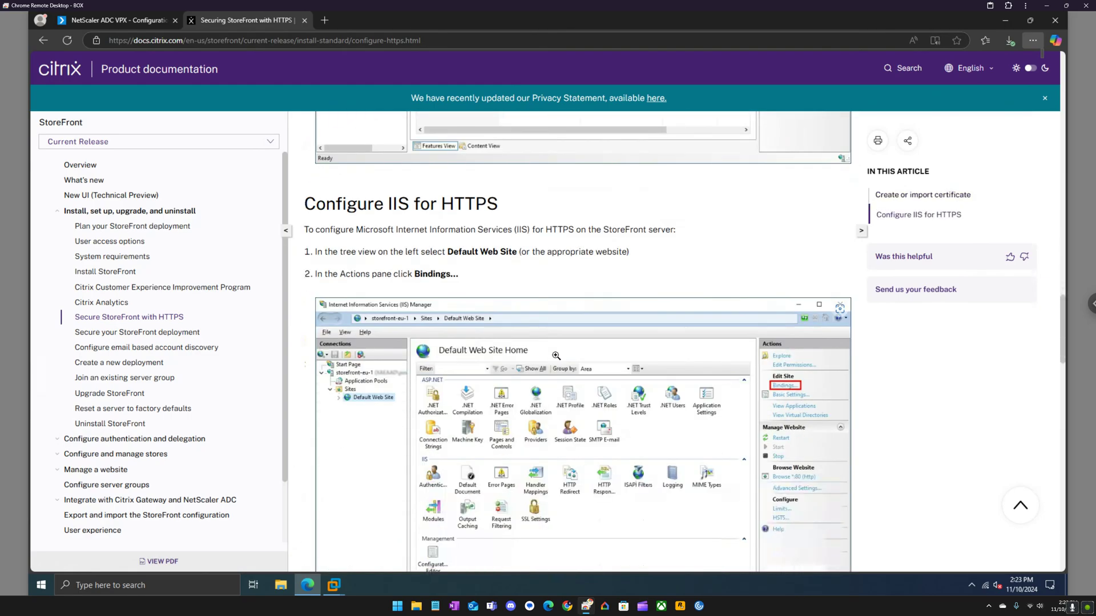
scroll(555, 355, "down", 5)
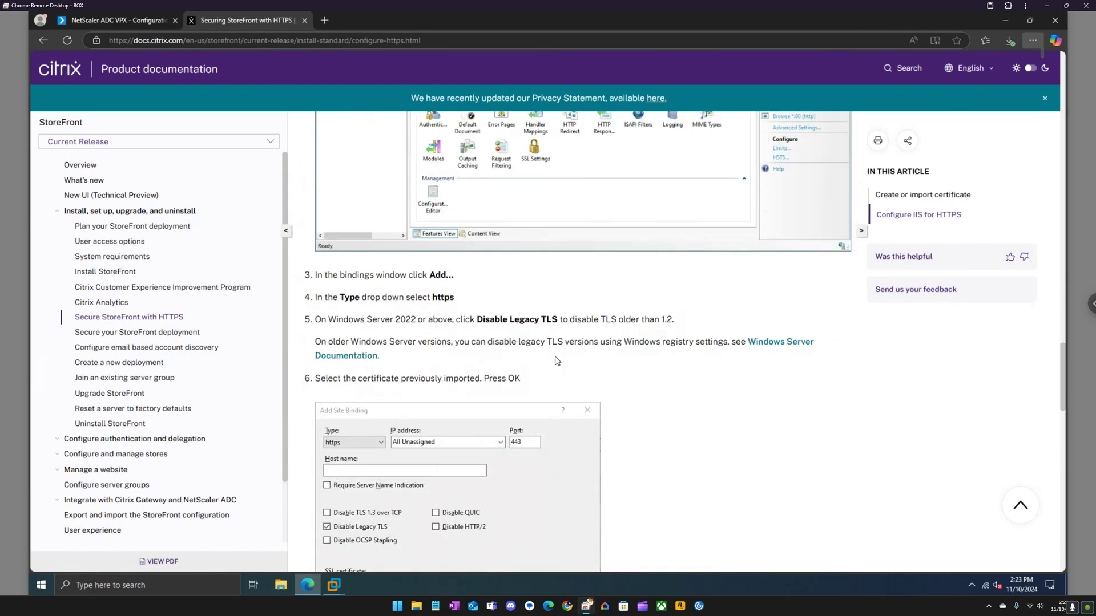
- Switch to IIS Manager on the Citrix2 virtual machine and open the CITRIX2 server's Server Certificates
left_click(334, 585)
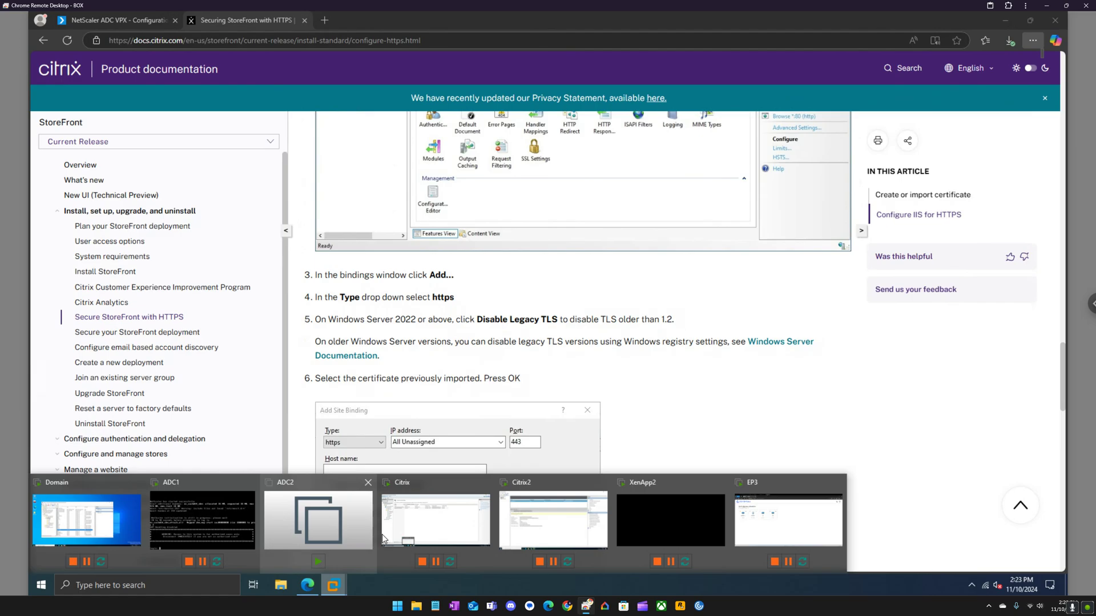
left_click(551, 521)
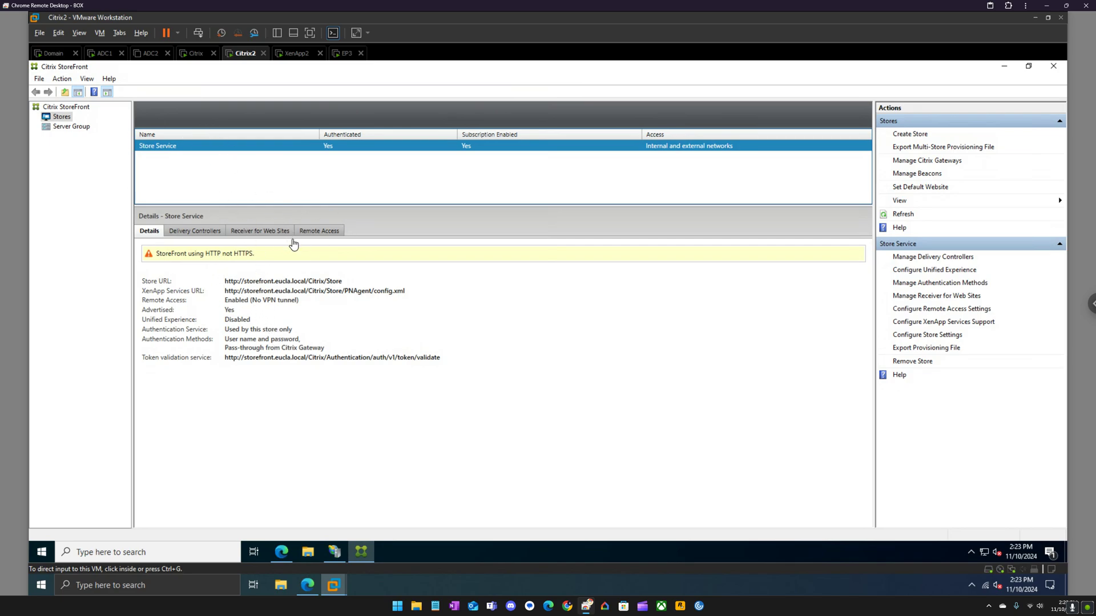
left_click(334, 551)
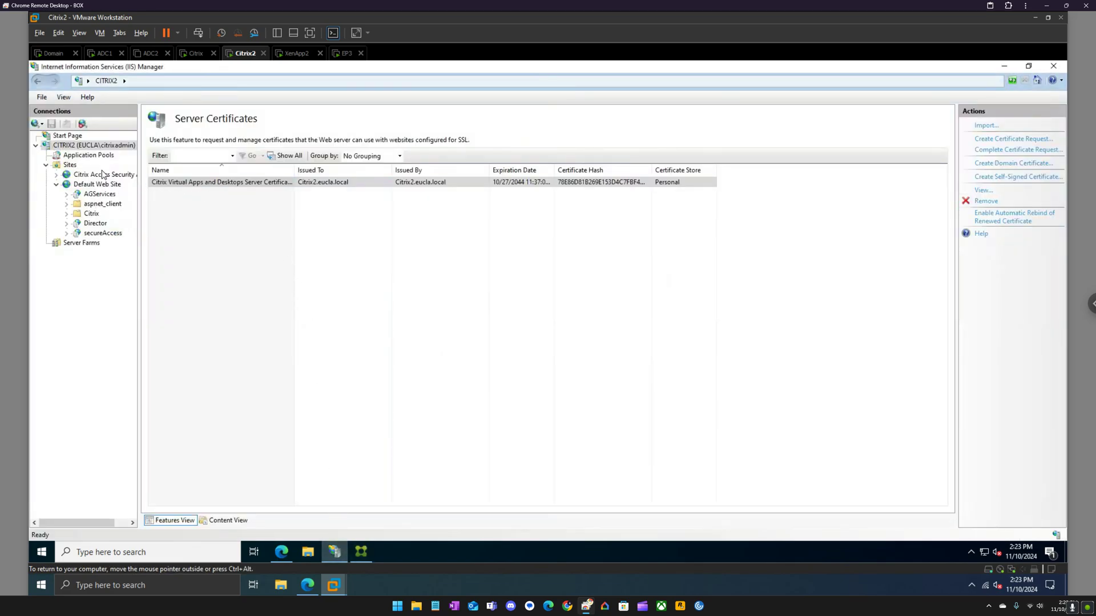
left_click(80, 146)
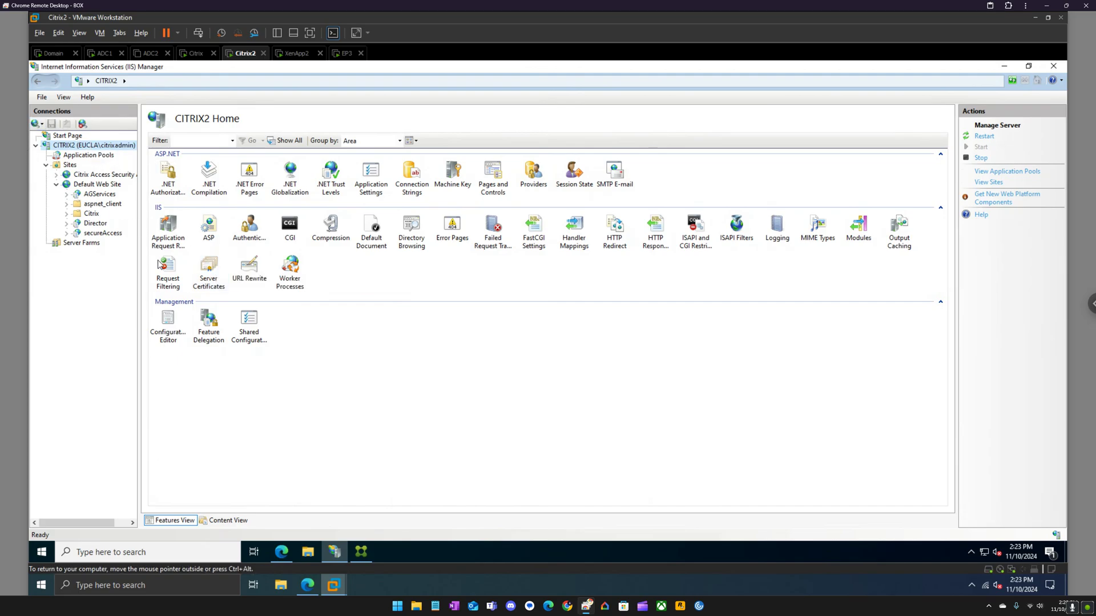
double_click(206, 272)
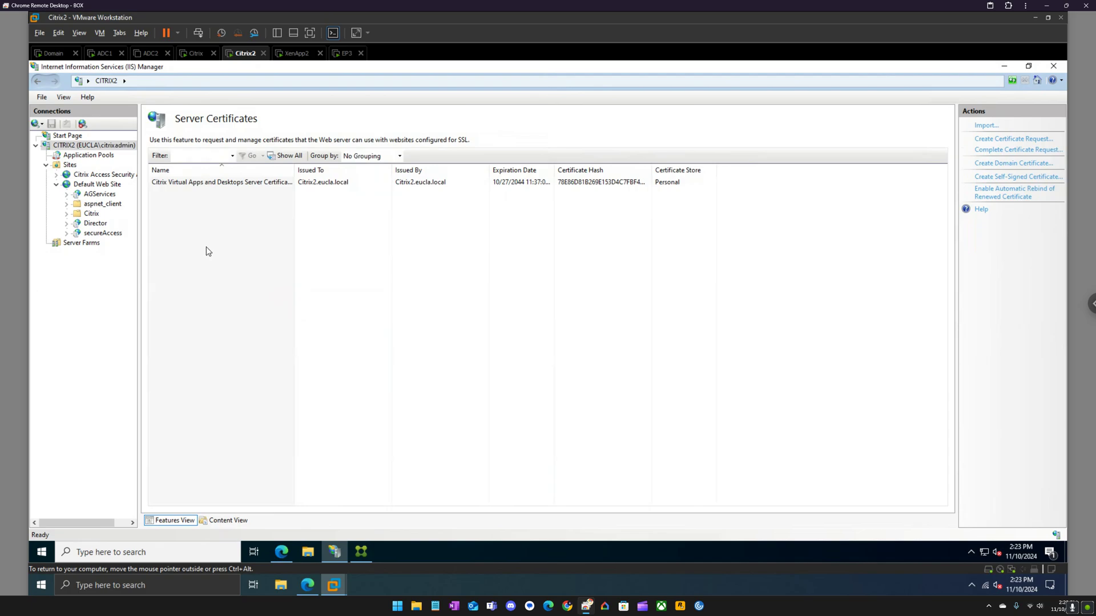
- Widen the Name column of the certificate list and collapse the Default Web Site node in the connections tree
left_click(214, 182)
left_click_drag(294, 169, 349, 170)
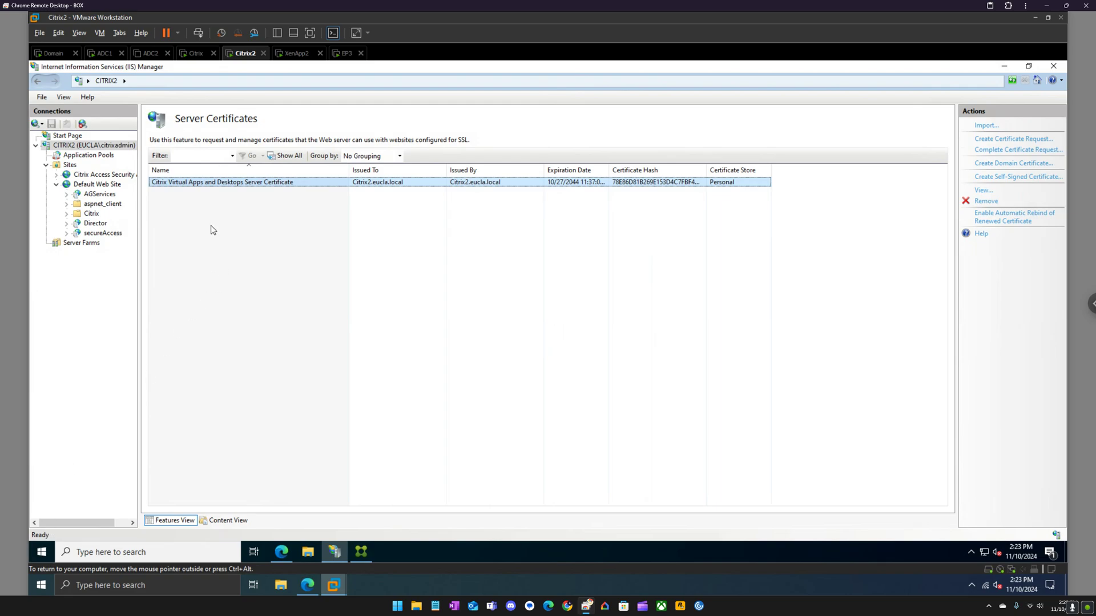
left_click(66, 213)
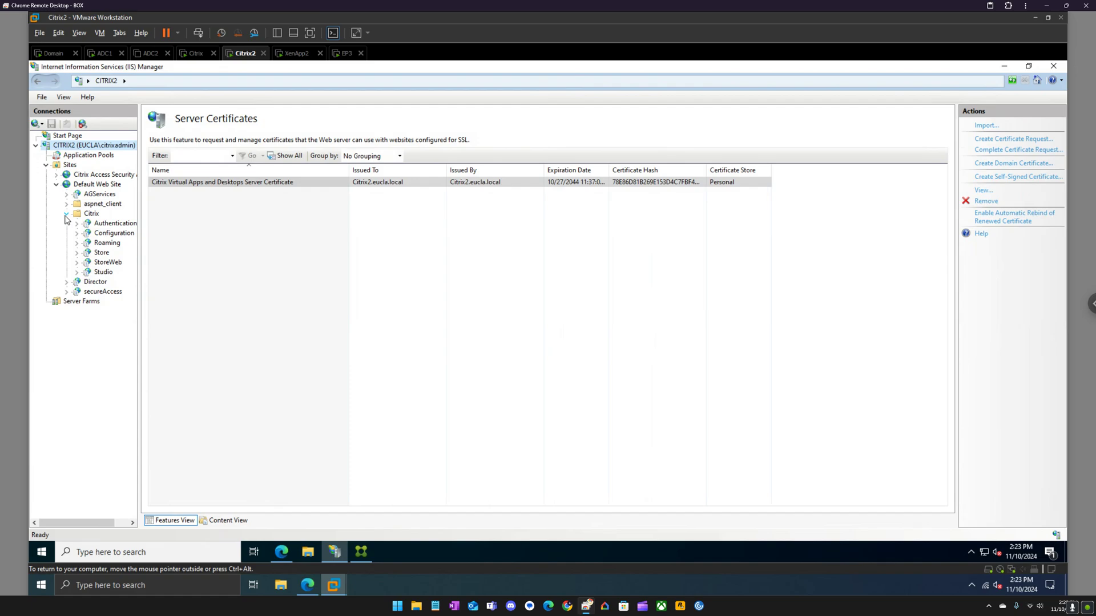
left_click(66, 214)
left_click(57, 184)
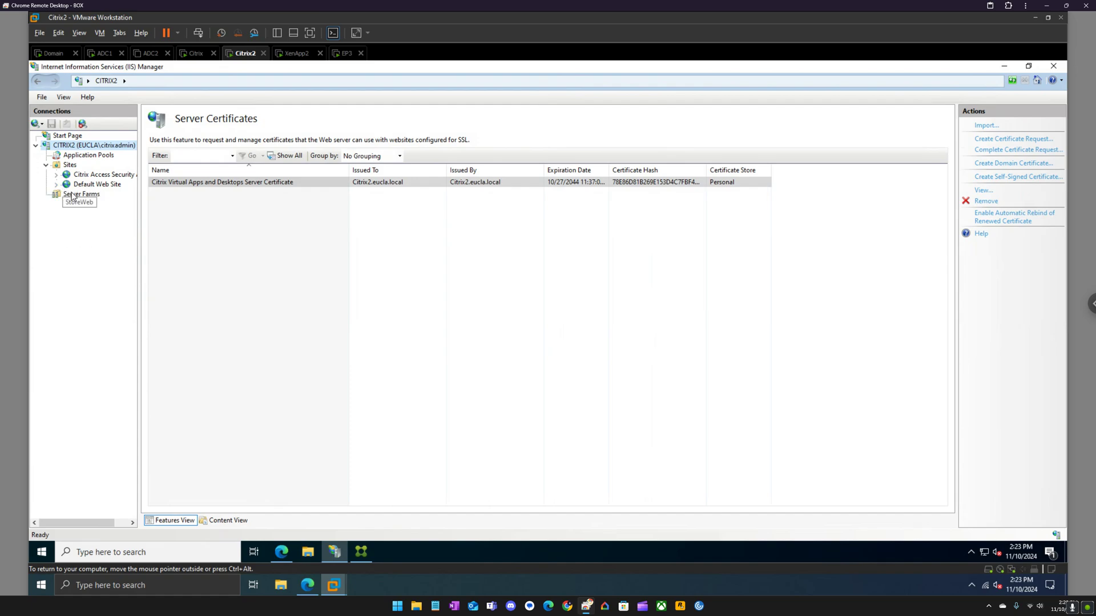
- Start a certificate import and choose the file \\box\Storage\Certs\Storefront\storefront.pfx
right_click(187, 204)
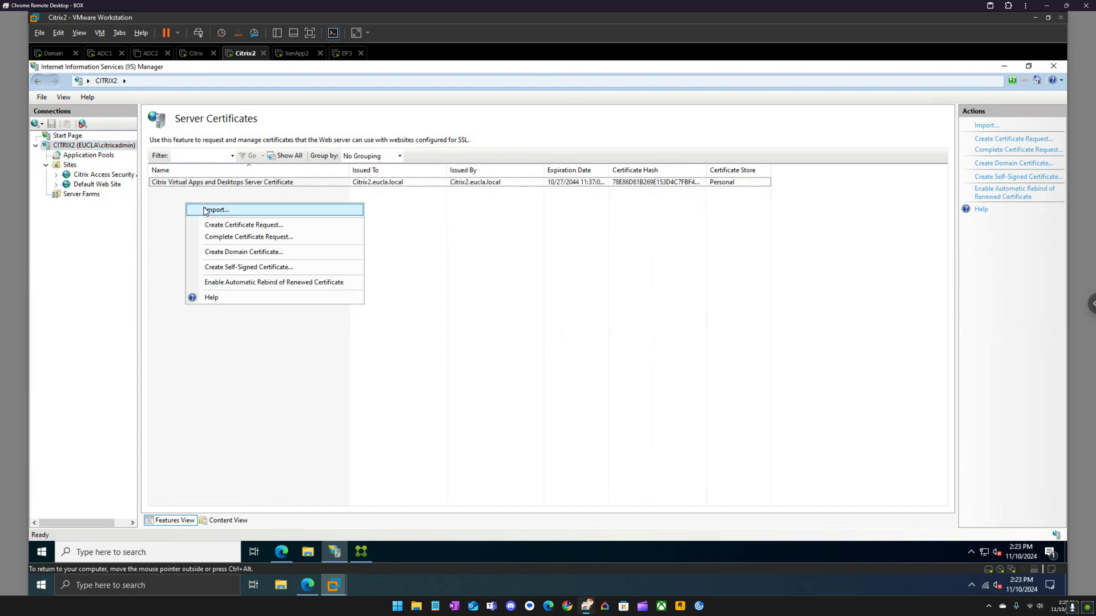
left_click(201, 210)
left_click(627, 256)
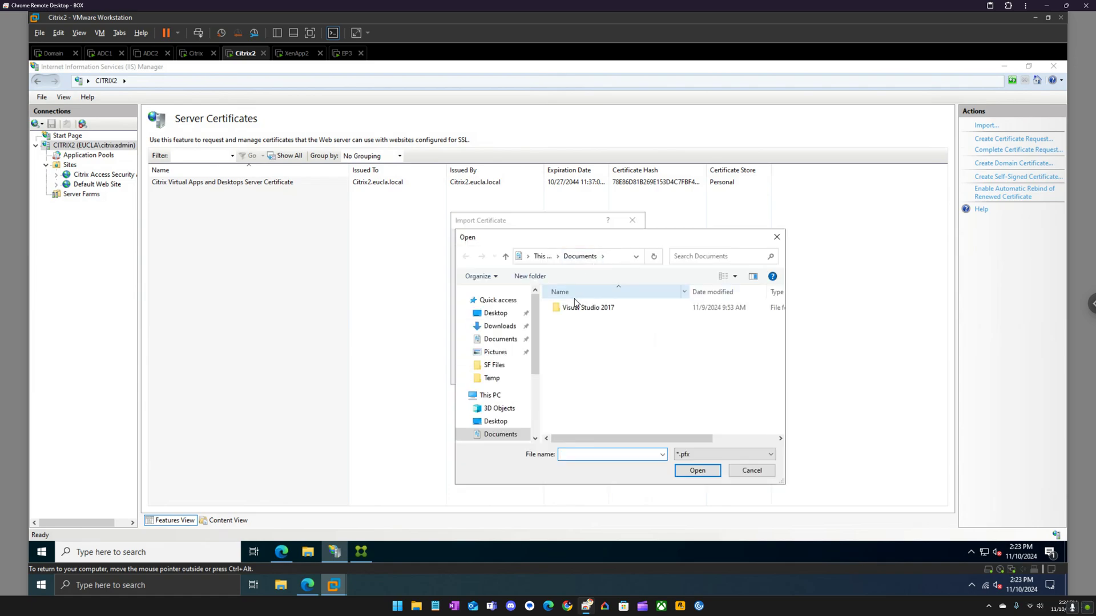
left_click(614, 259)
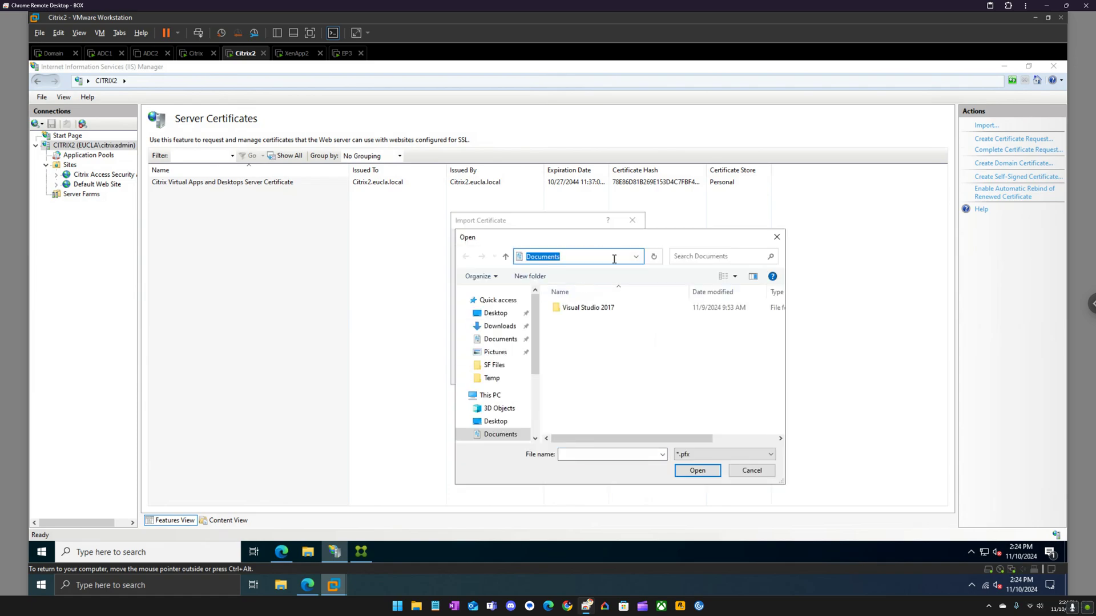
type("\\")
type("ox")
key("Return")
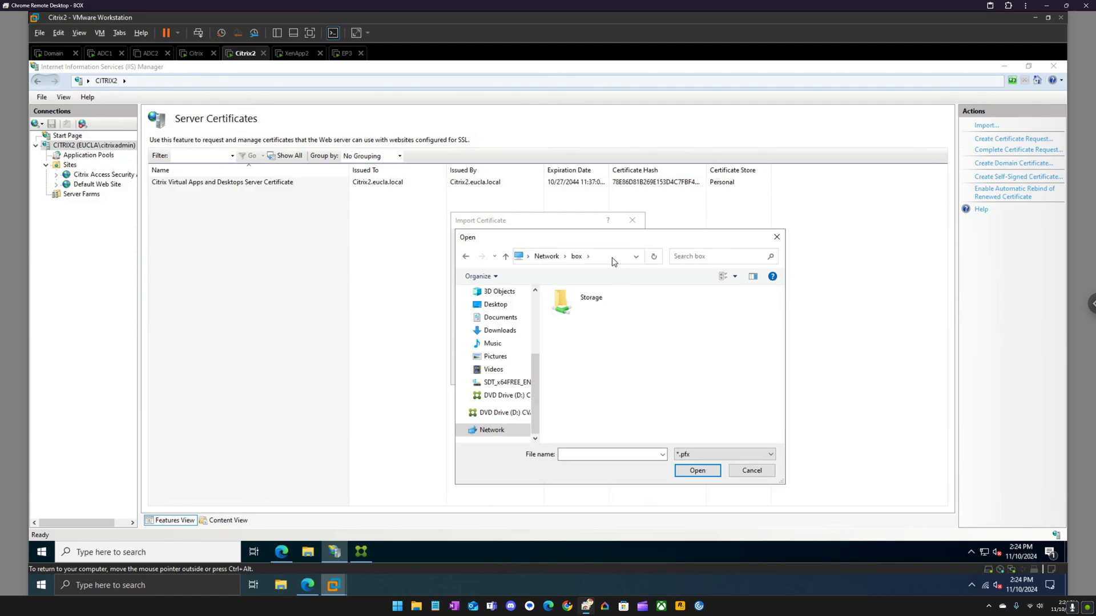
double_click(576, 299)
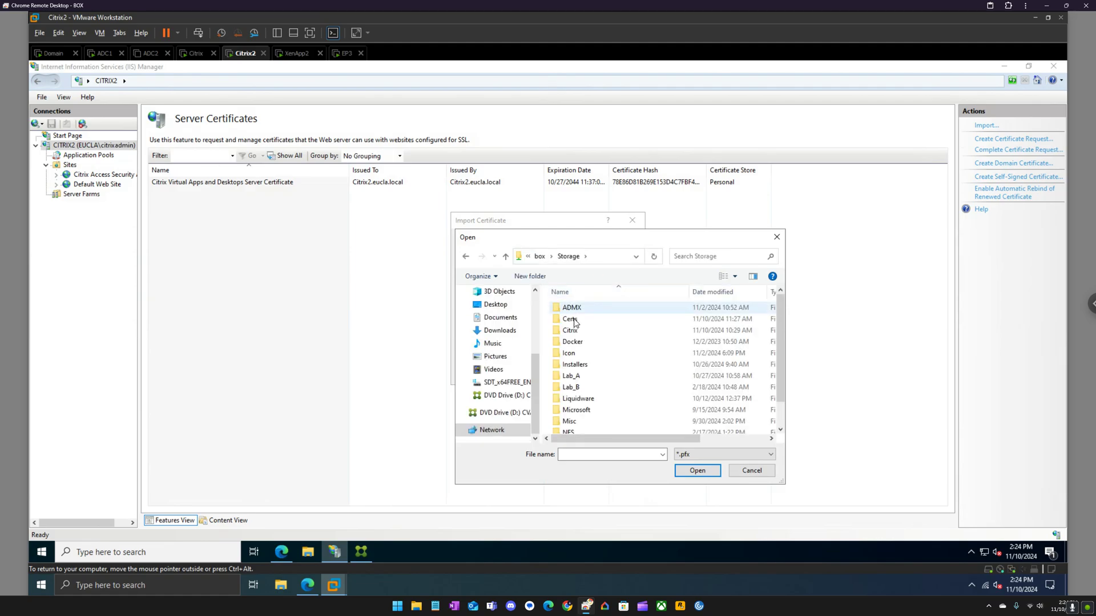
double_click(570, 320)
double_click(575, 322)
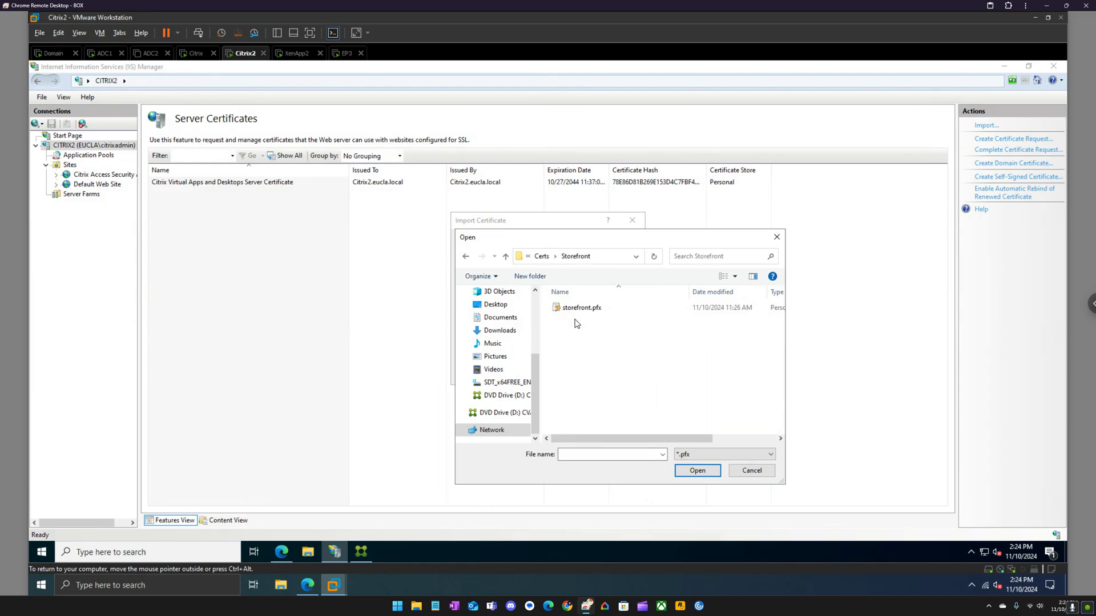
left_click(580, 309)
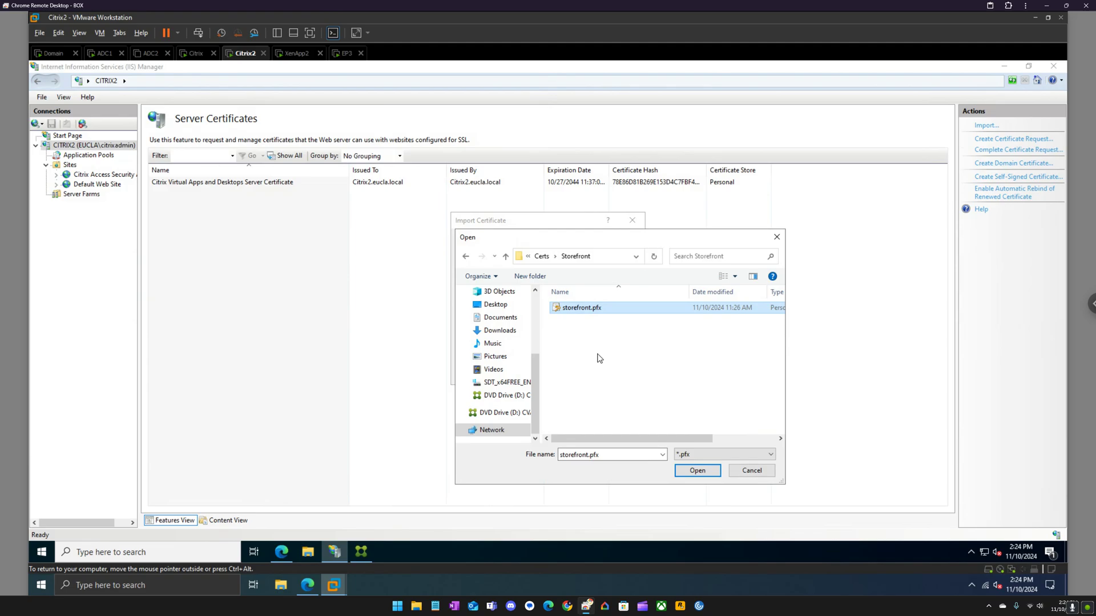
left_click(709, 469)
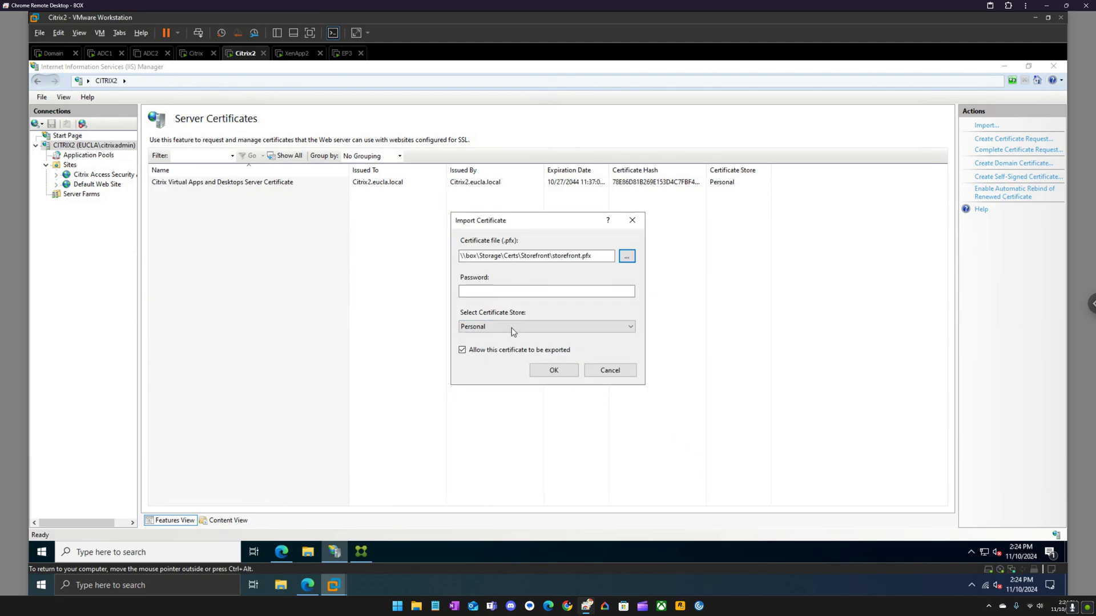
- Compare the Personal and Web Hosting certificate stores, then try to import into Personal without a password
left_click(523, 329)
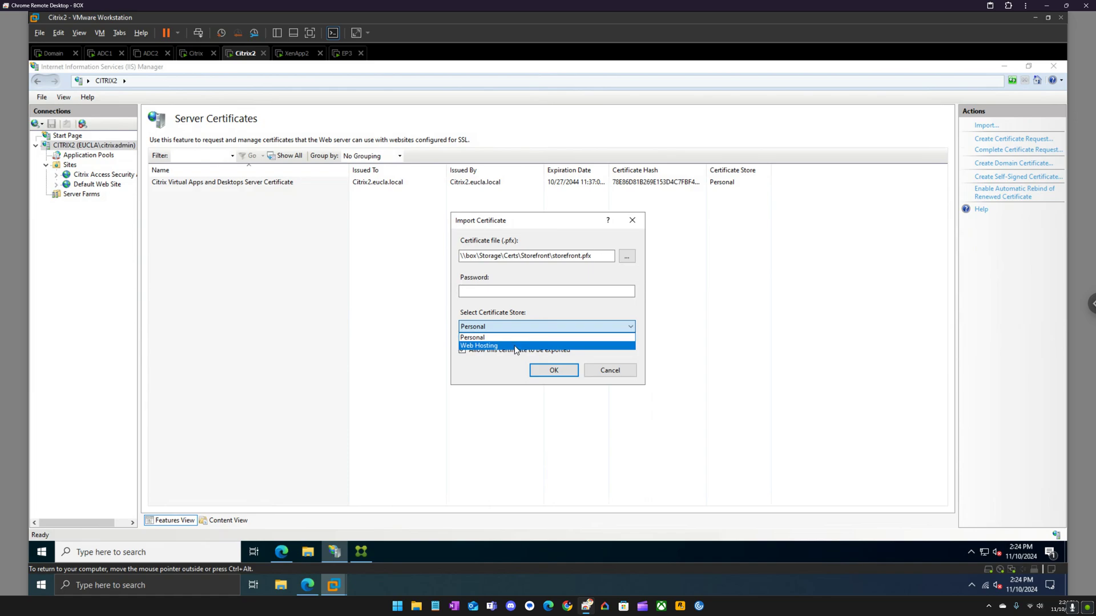
left_click(523, 325)
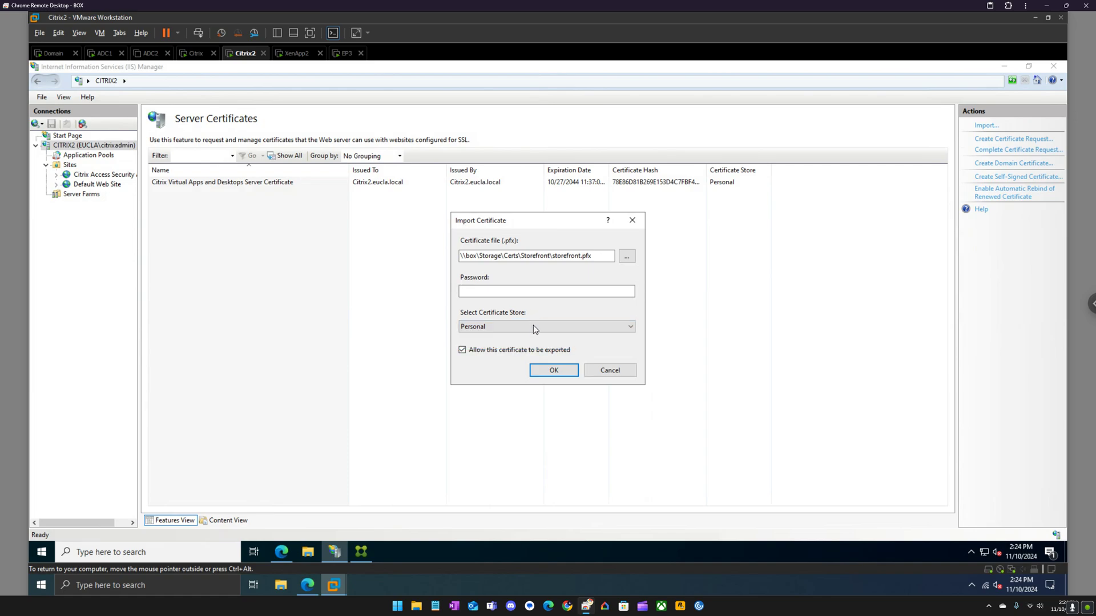
left_click(523, 326)
left_click(498, 349)
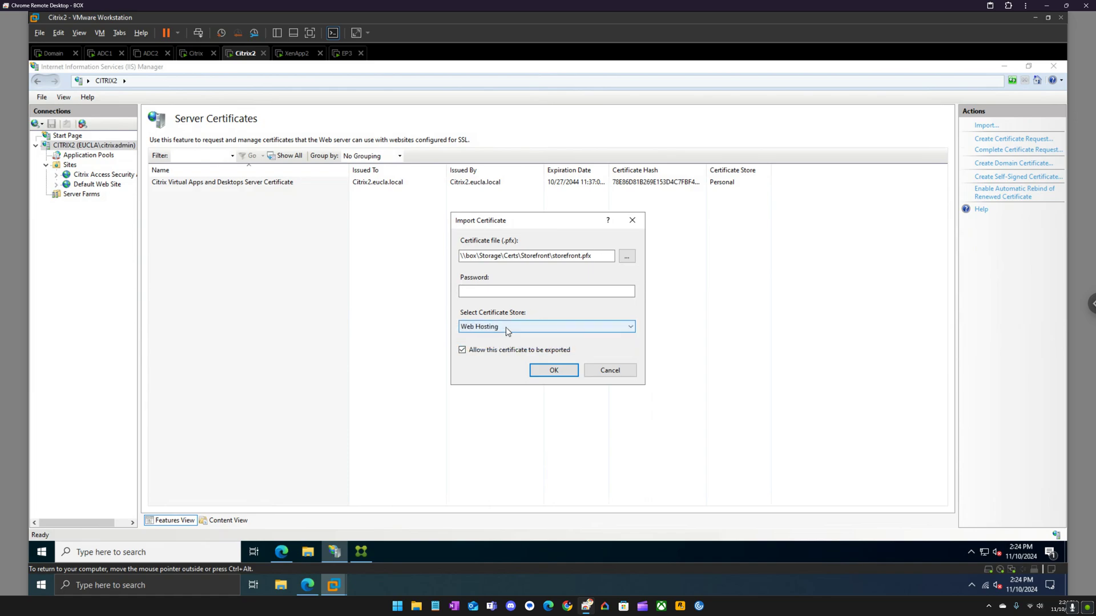
left_click(503, 330)
left_click(510, 338)
left_click(537, 367)
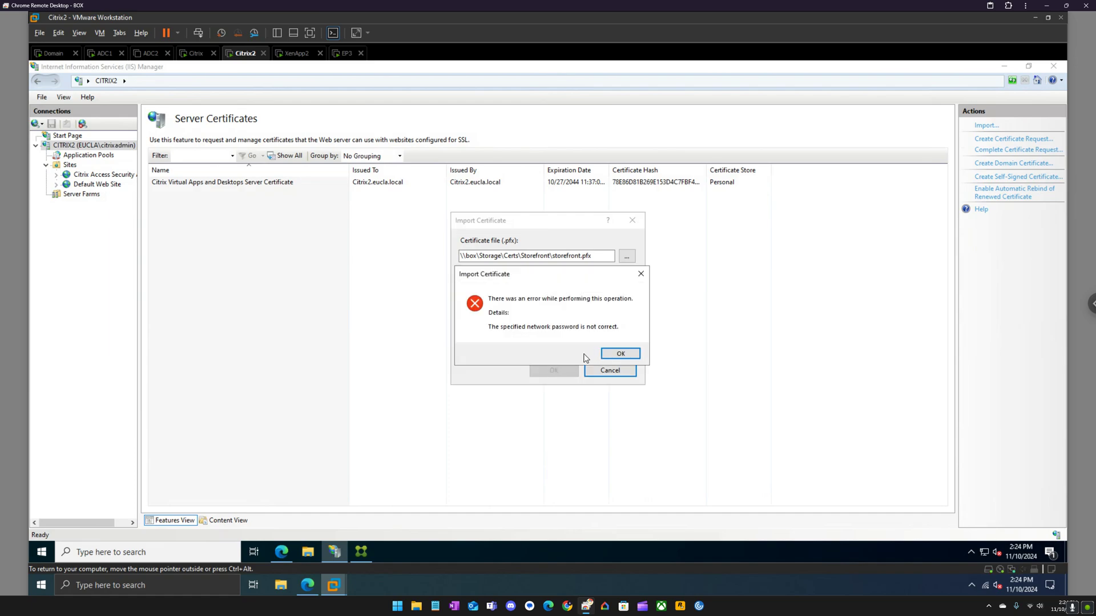
key("Return")
- Enter the certificate file's password and import the certificate into the Personal store
left_click(541, 292)
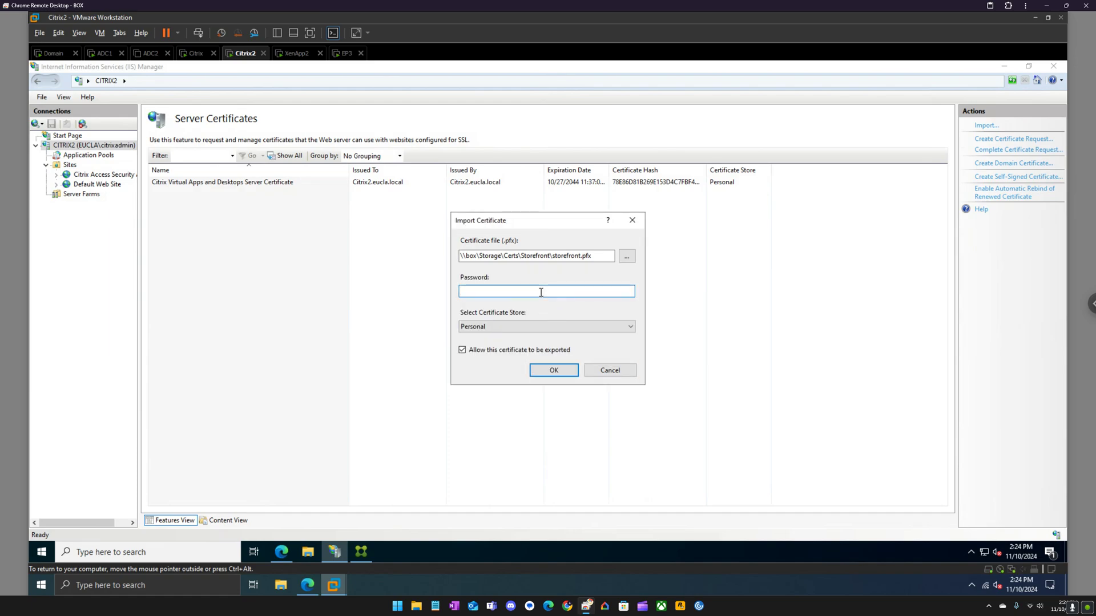
type("•••••••••")
key("Return")
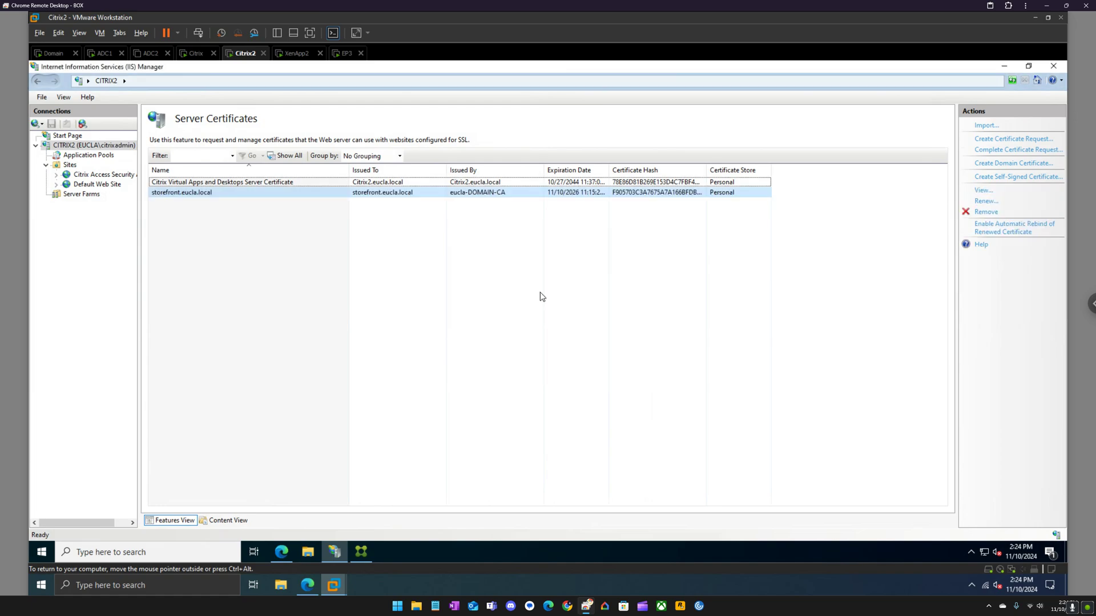
right_click(219, 193)
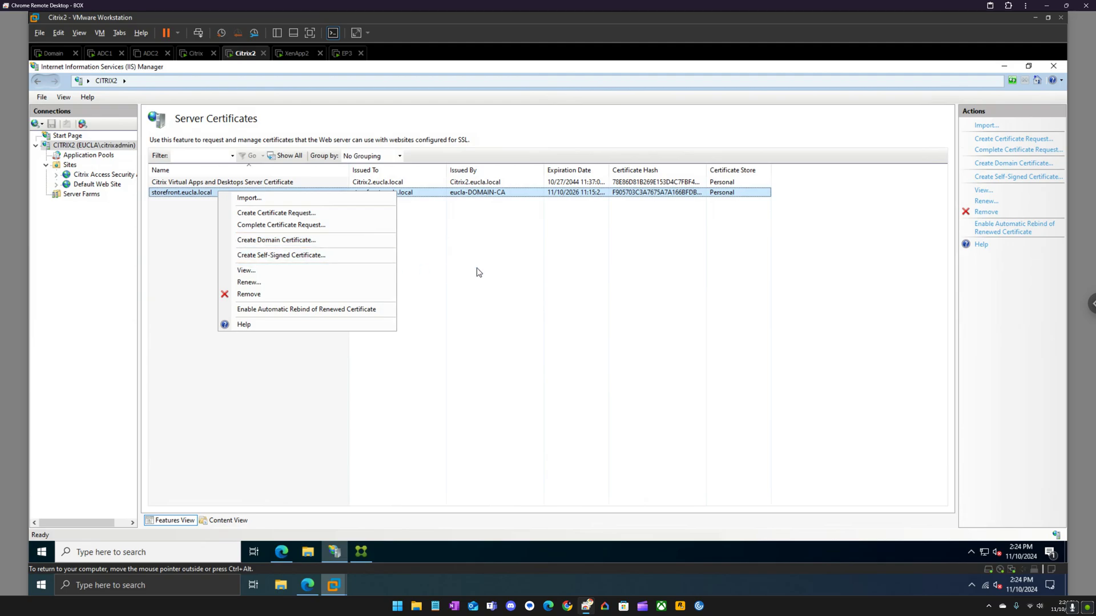
left_click(508, 277)
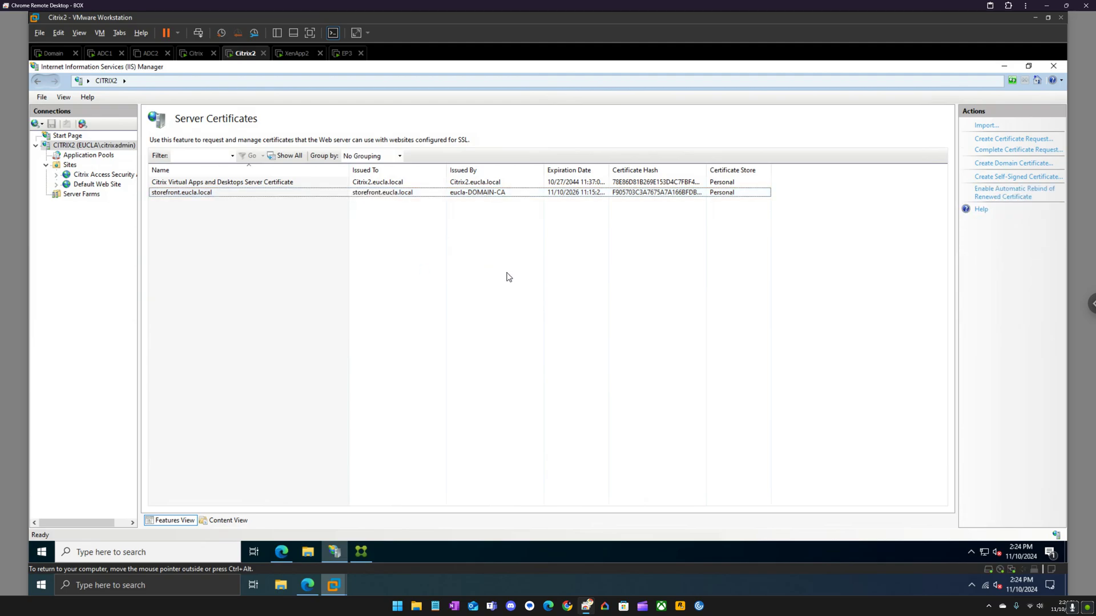
- Select Default Web Site in IIS Manager, then return to the Edge browser and review the article's Add Site Binding instructions
left_click(89, 185)
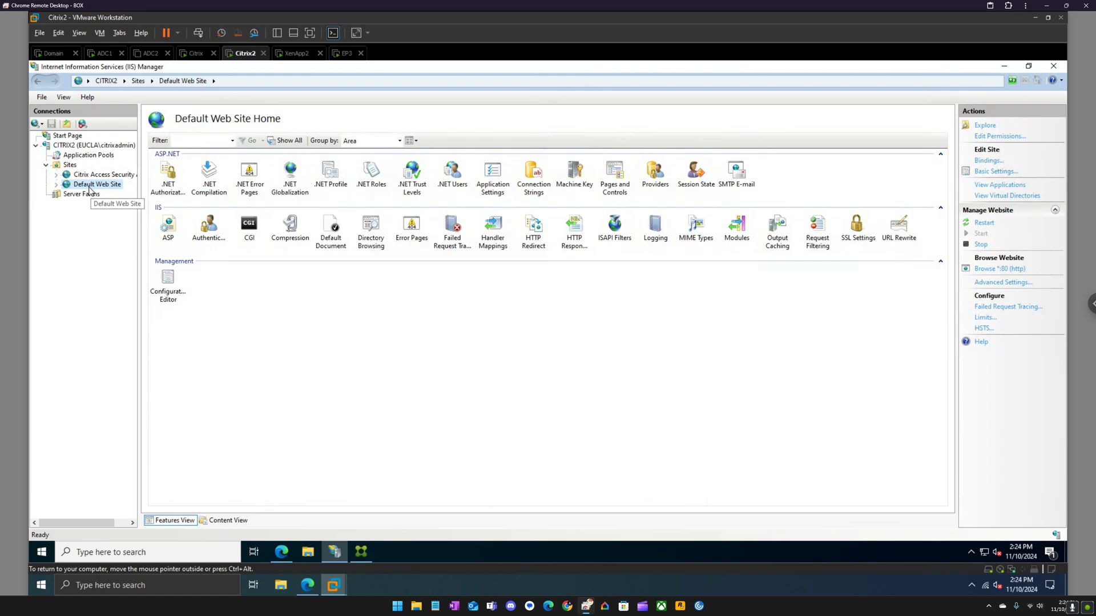
left_click(308, 583)
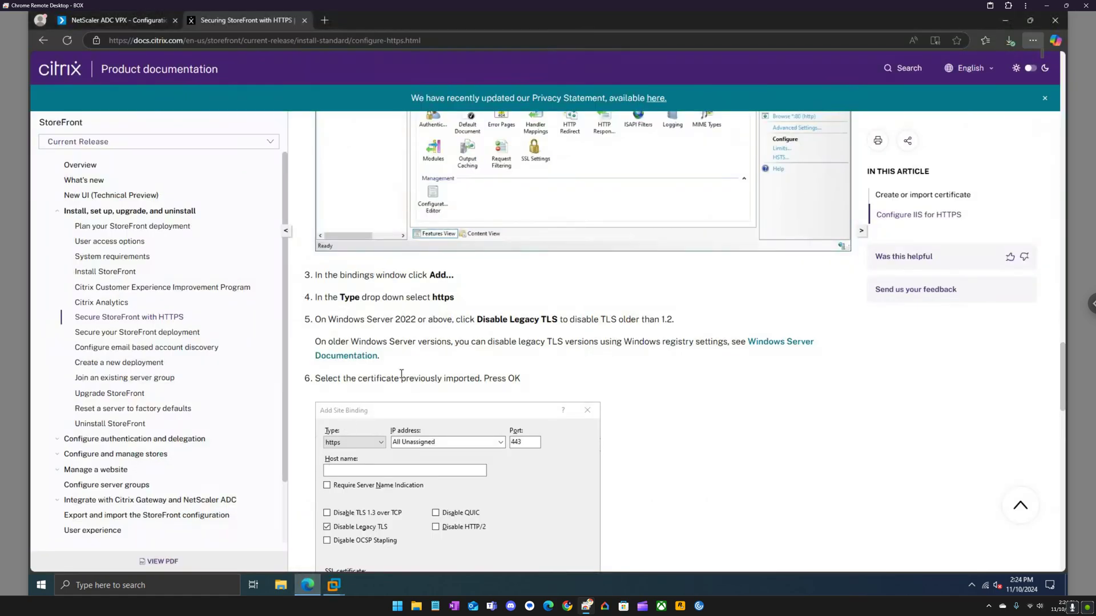
scroll(401, 374, "down", 2)
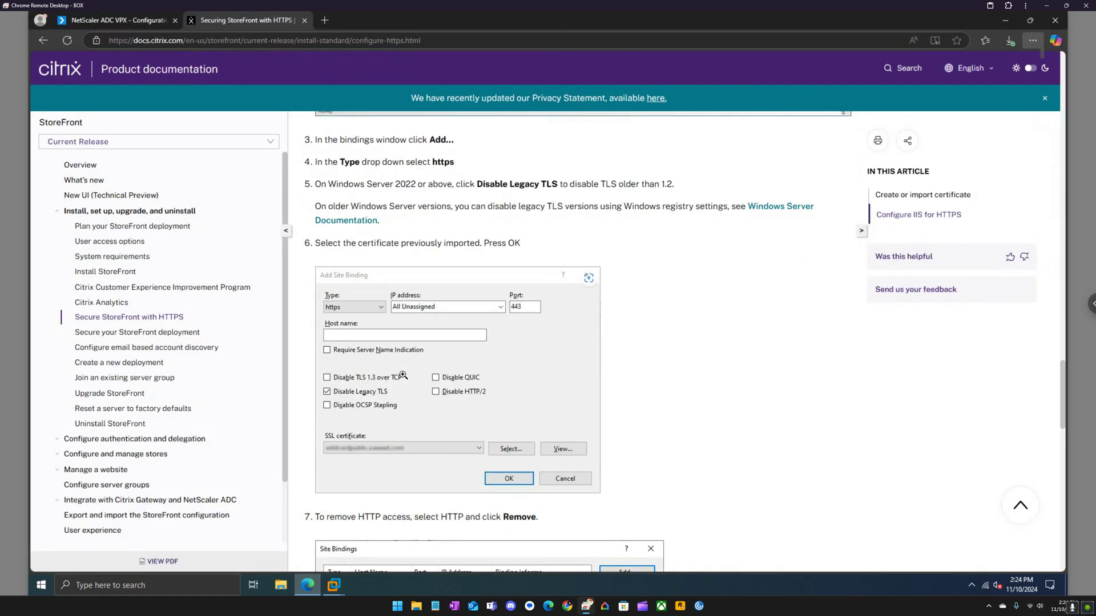
- Switch to VMware Workstation's Citrix2 machine and start adding a new site binding to Default Web Site in IIS Manager
scroll(403, 375, "up", 3)
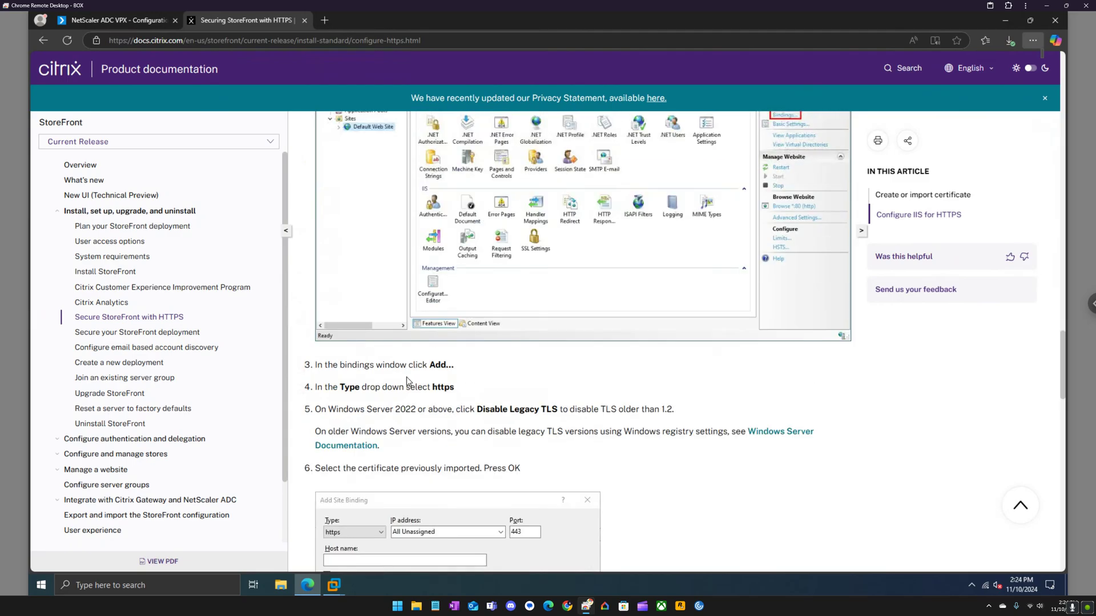
scroll(407, 381, "up", 1)
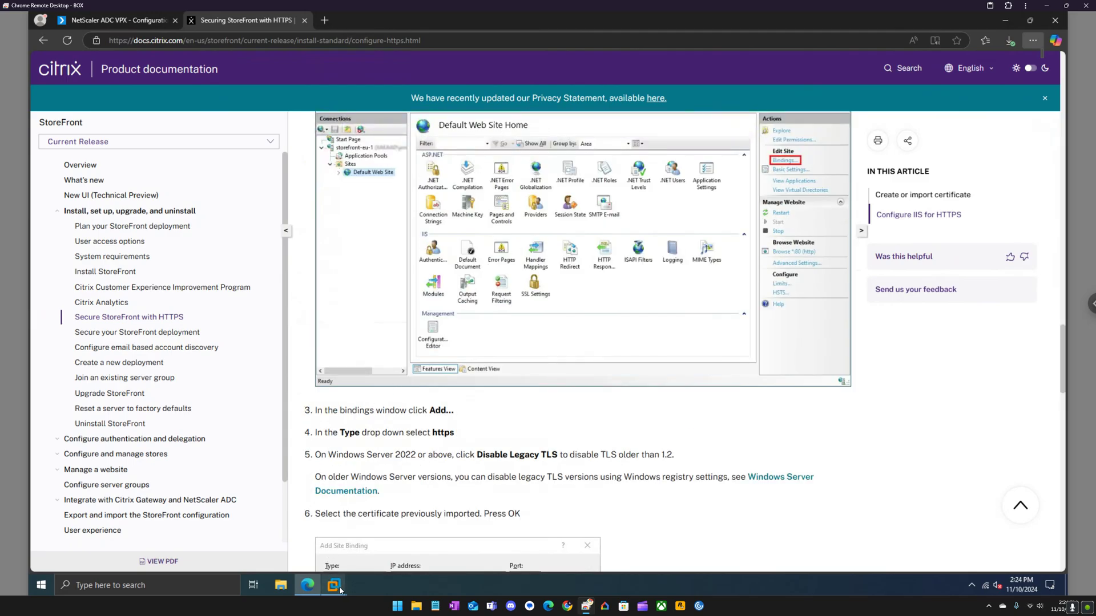
mouse_move(334, 585)
left_click(527, 506)
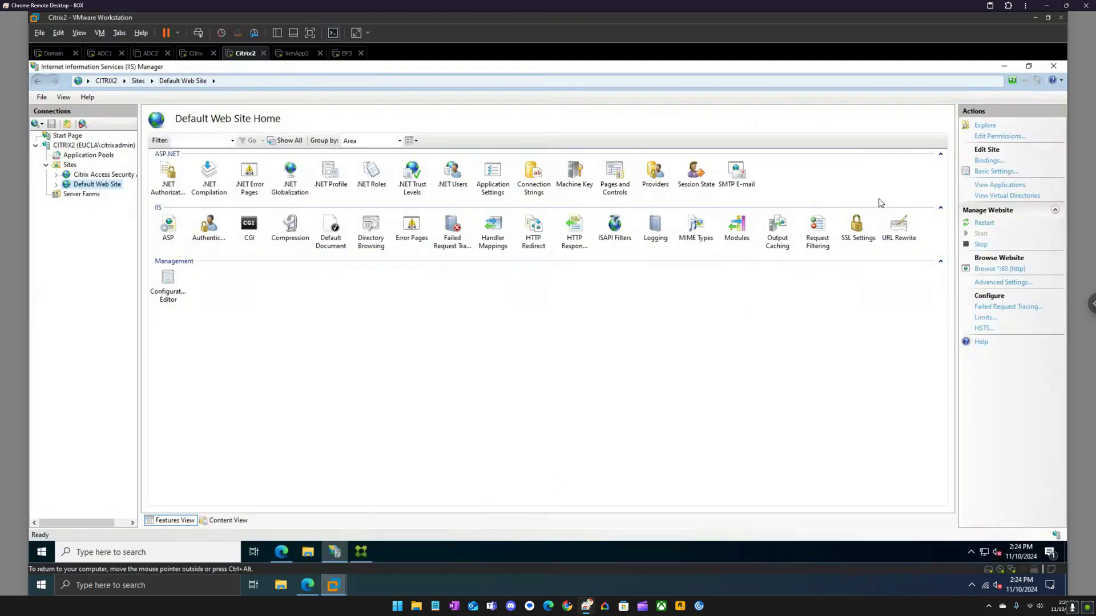
left_click(991, 162)
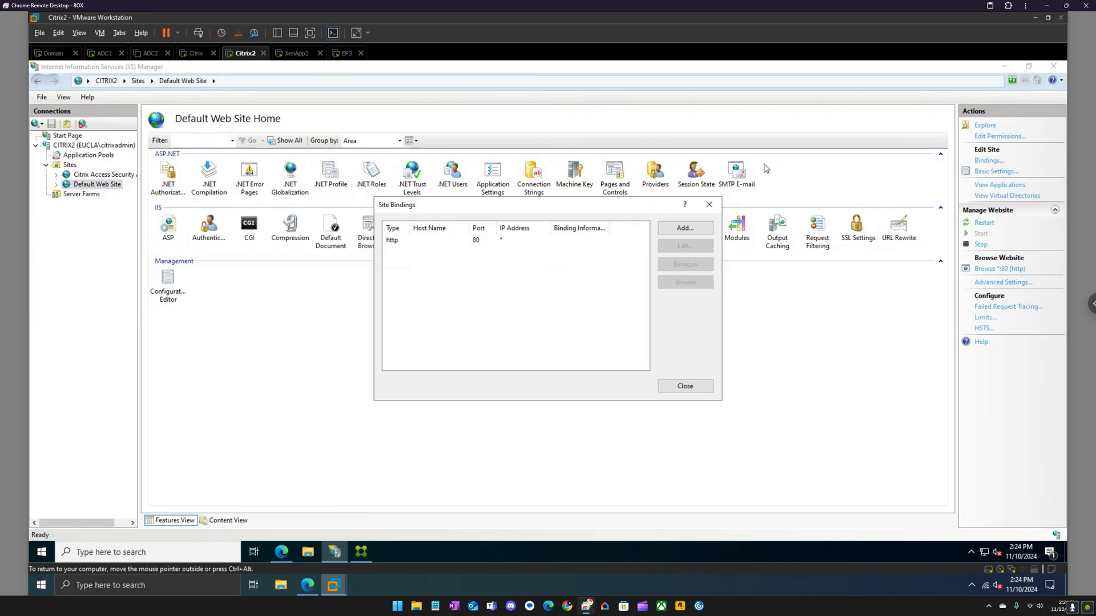
left_click(469, 242)
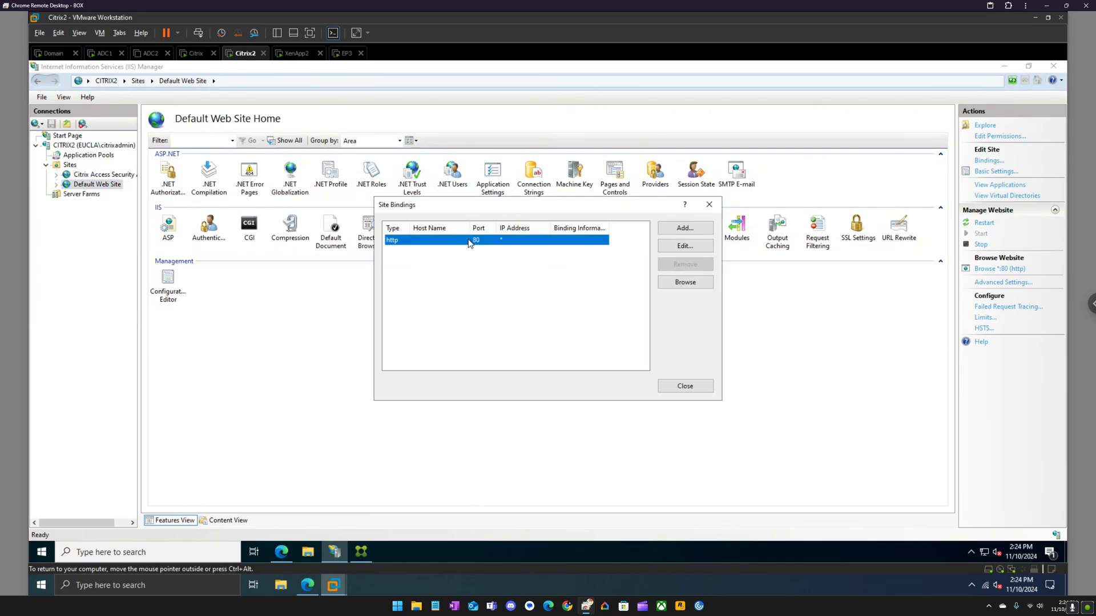
left_click(702, 230)
- Set the new binding's type to https, disable legacy TLS, and choose storefront.eucla.local as the SSL certificate
left_click(444, 226)
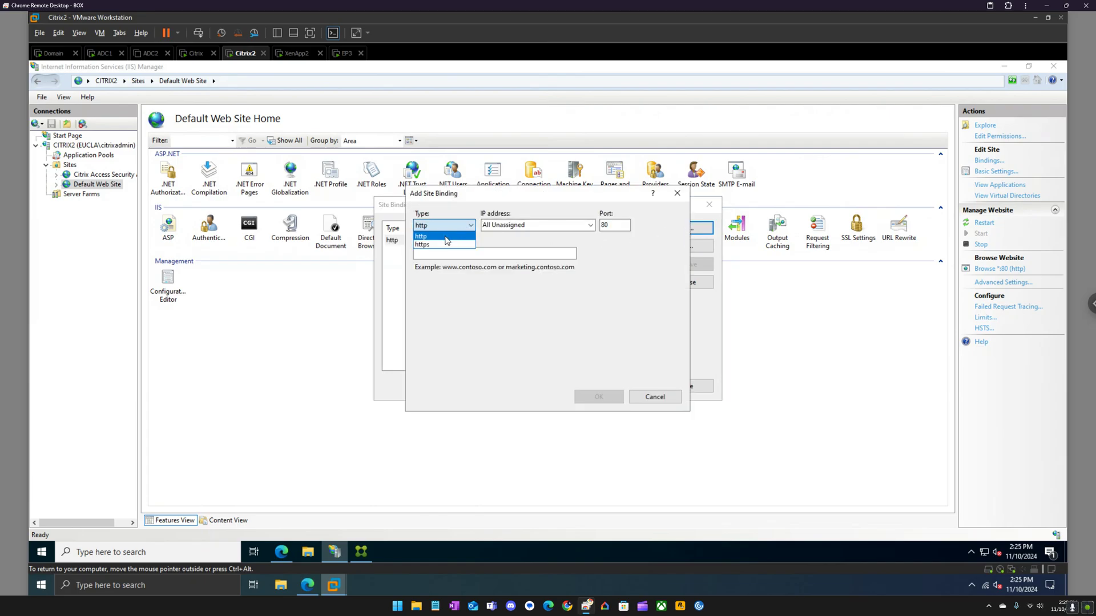
left_click(446, 245)
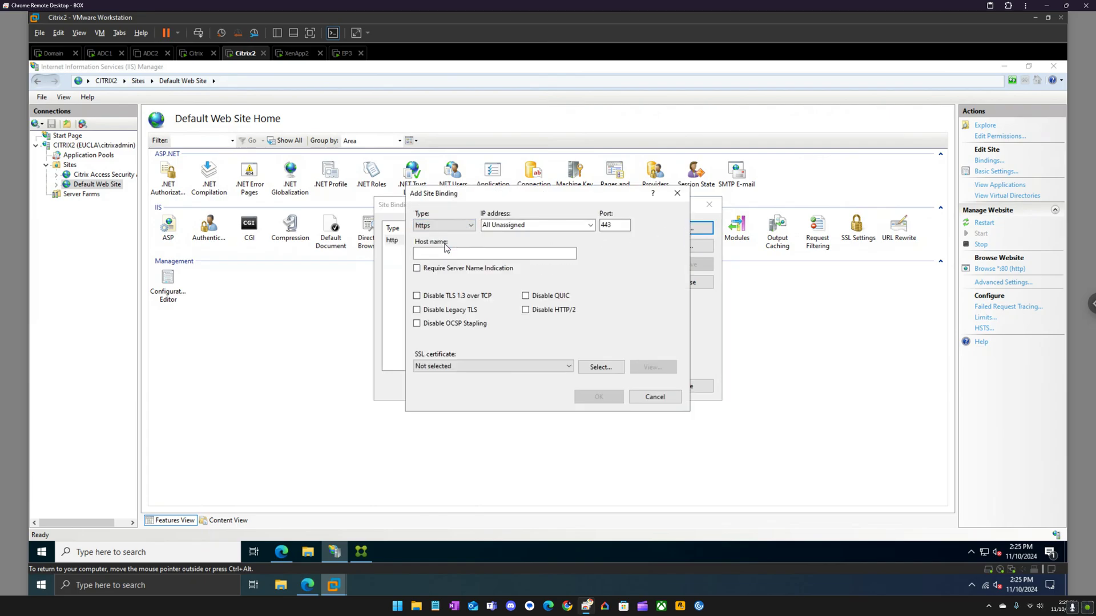
left_click(442, 315)
left_click(481, 368)
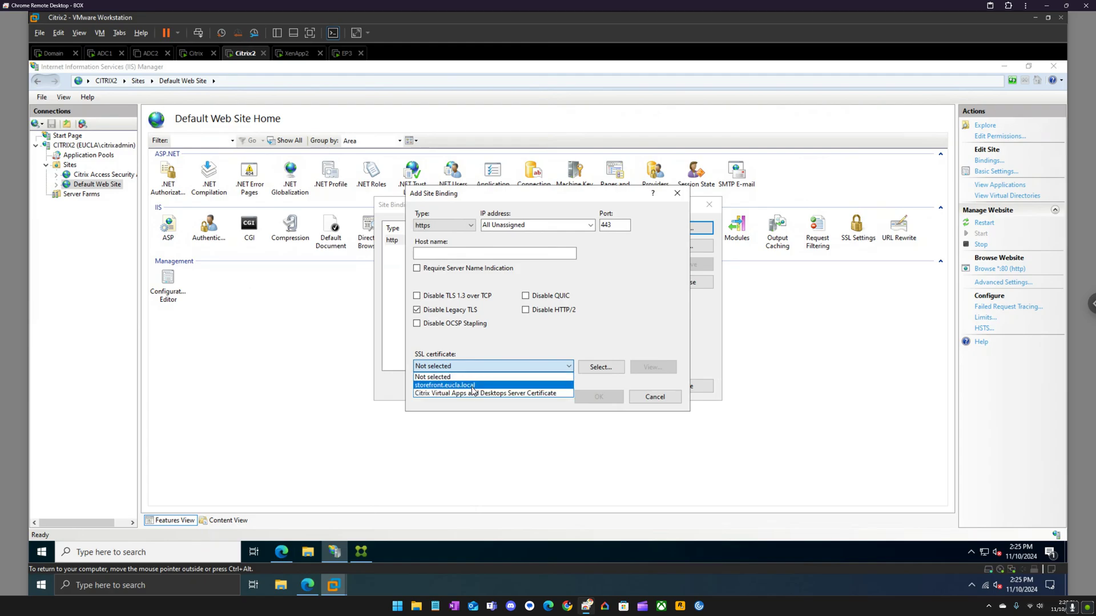
left_click(472, 386)
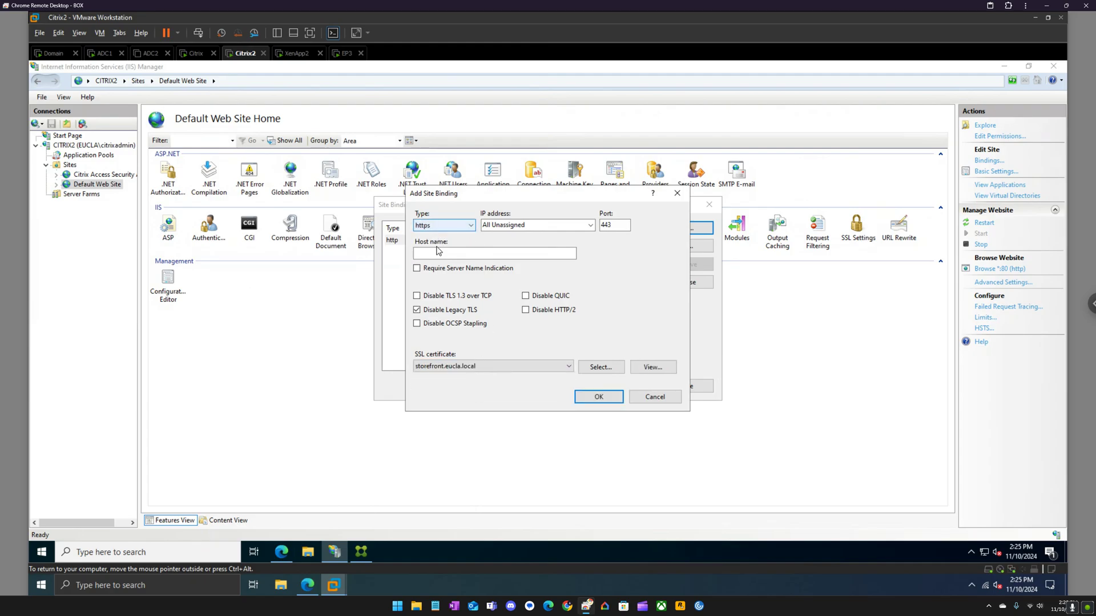
- Review the available SSL certificates, keep storefront.eucla.local, and save the https binding for Default Web Site
left_click(523, 366)
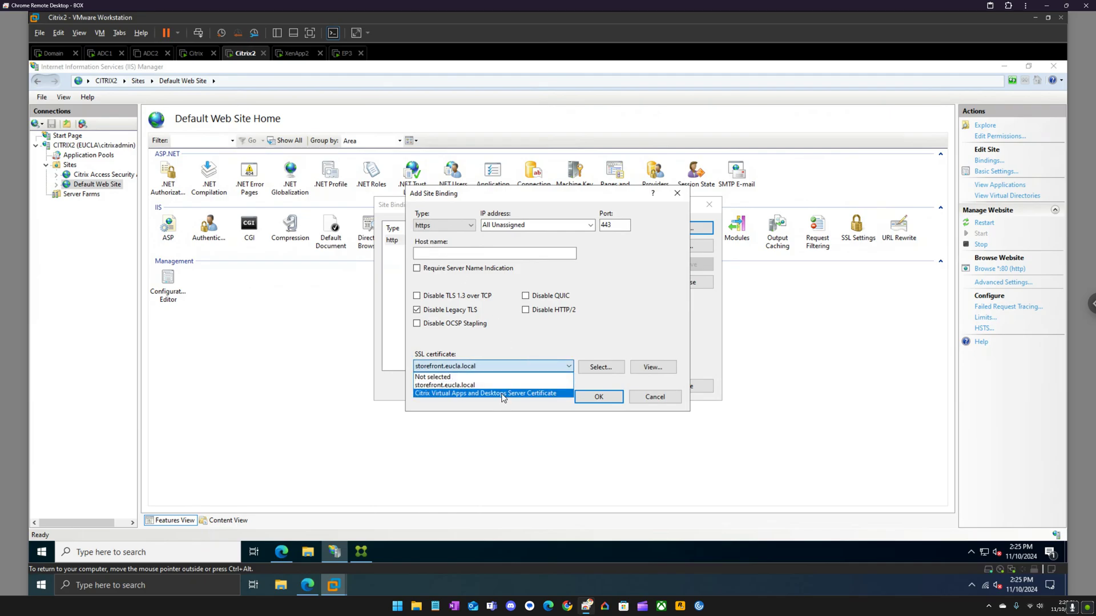
left_click(488, 384)
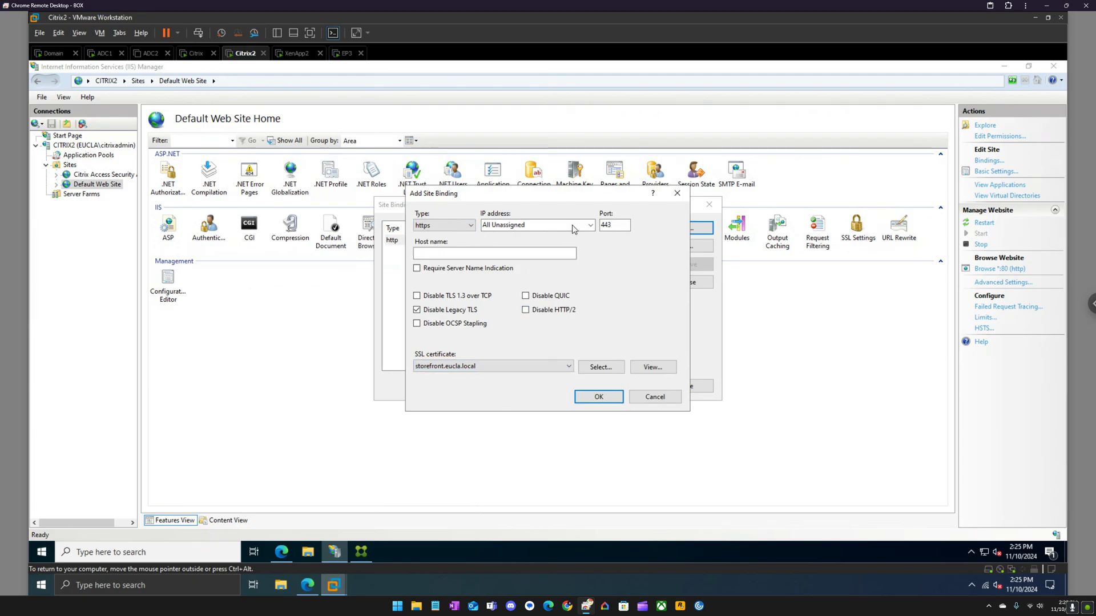
left_click(541, 366)
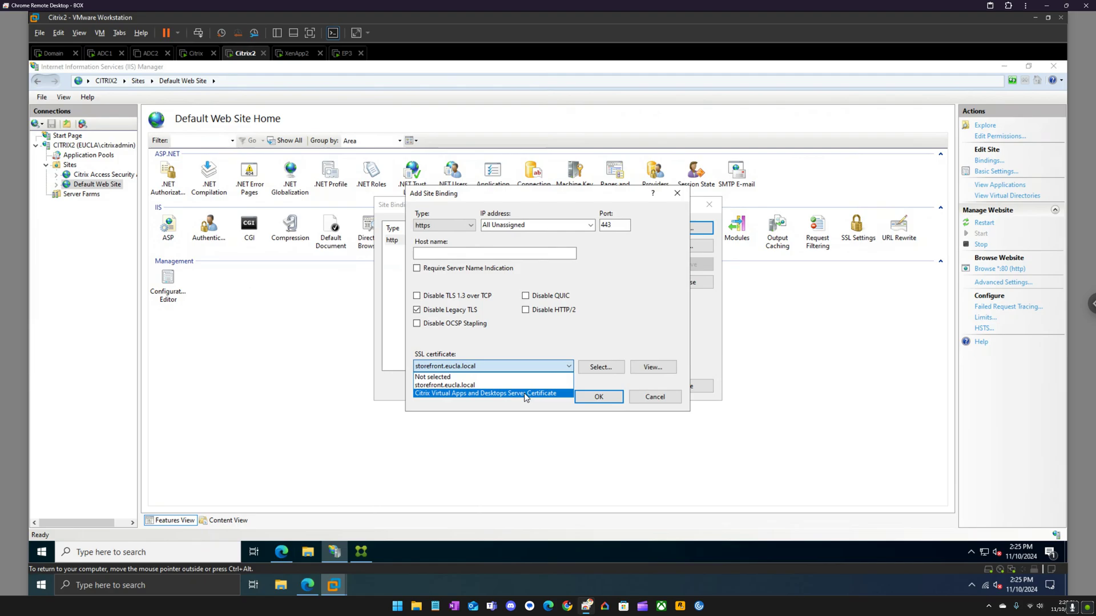
left_click(522, 386)
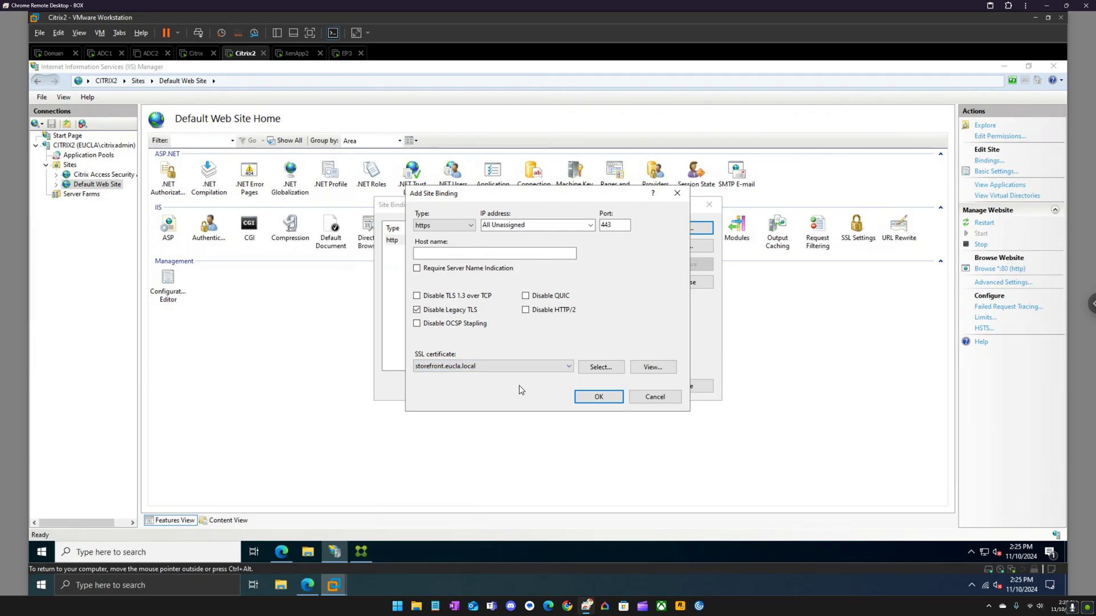
left_click(599, 396)
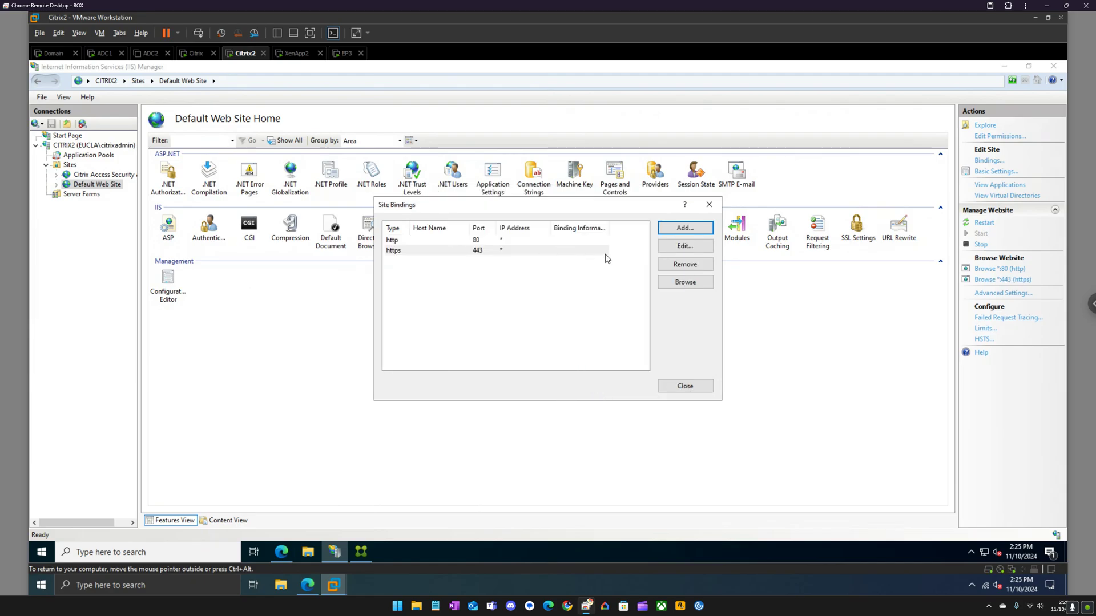
left_click(688, 387)
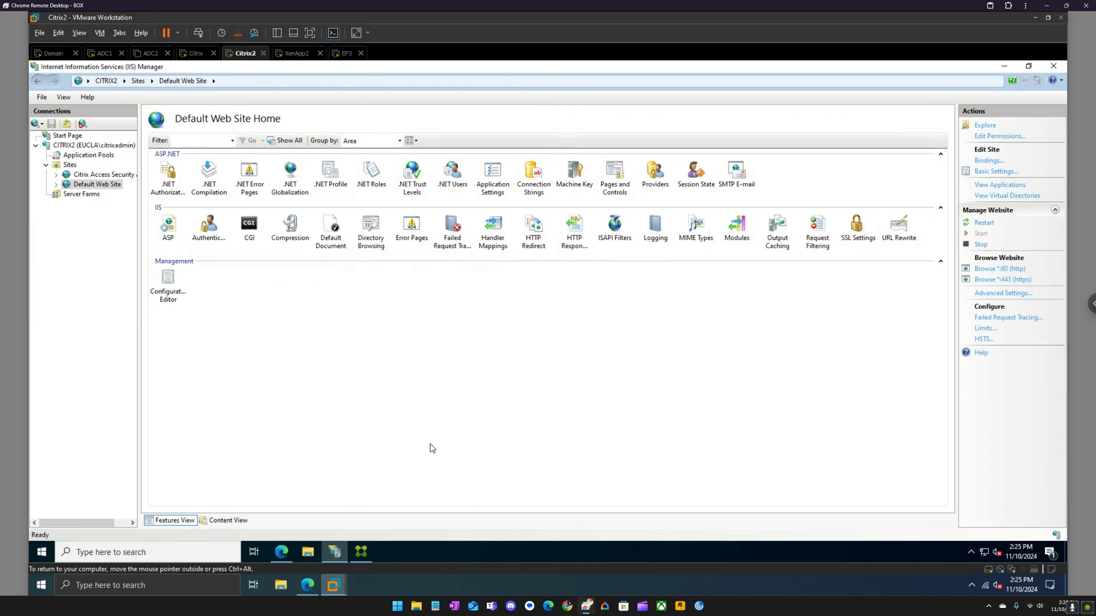
- Switch to the Citrix virtual machine, start a server certificate import, and browse to the \\box network location
left_click(195, 53)
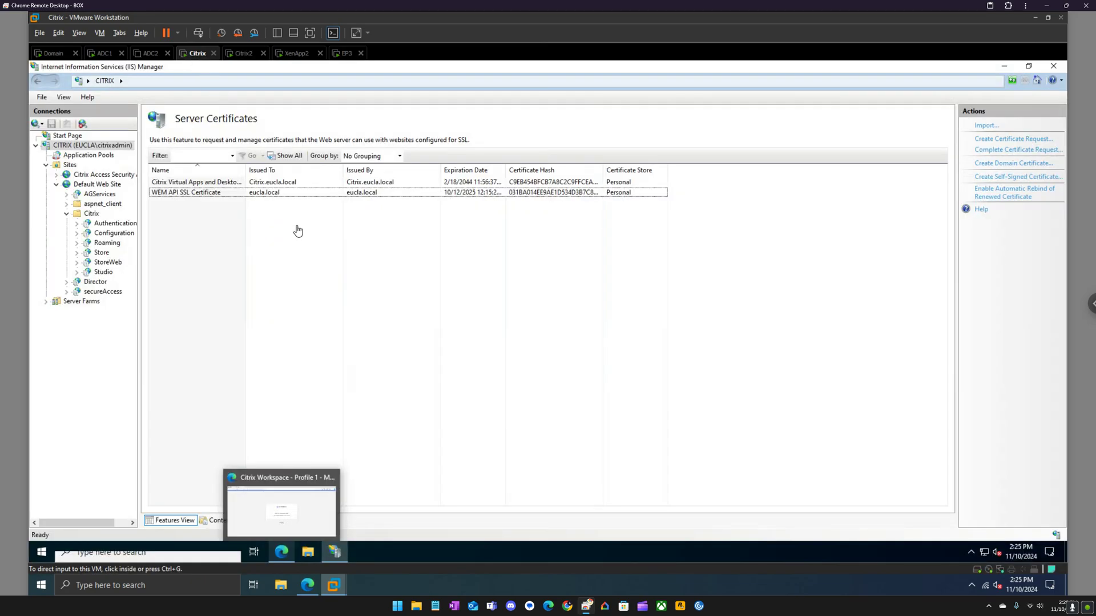
right_click(208, 209)
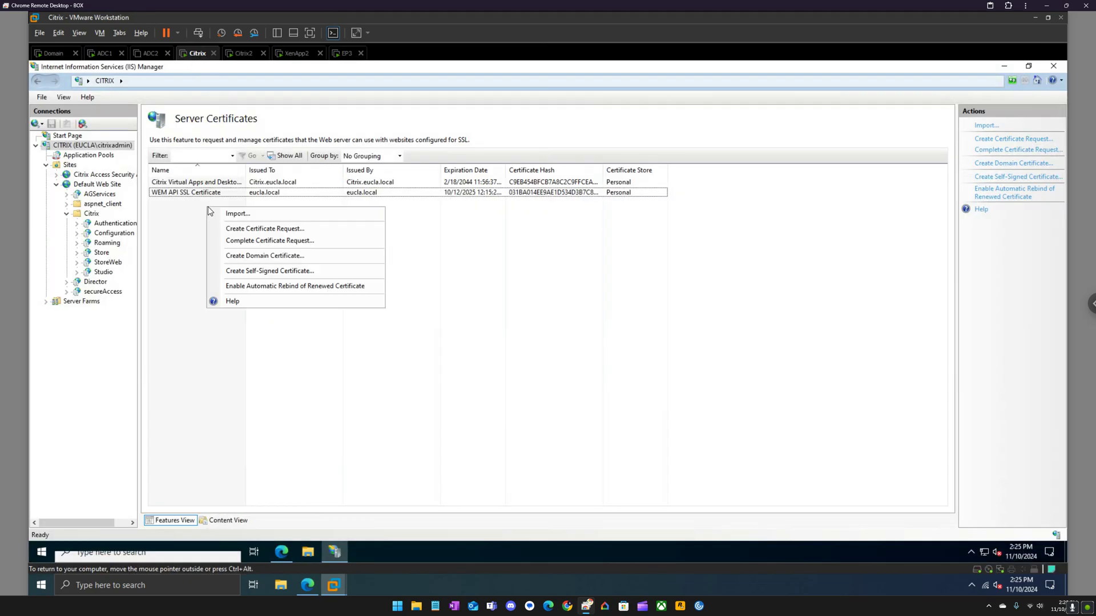
left_click(228, 214)
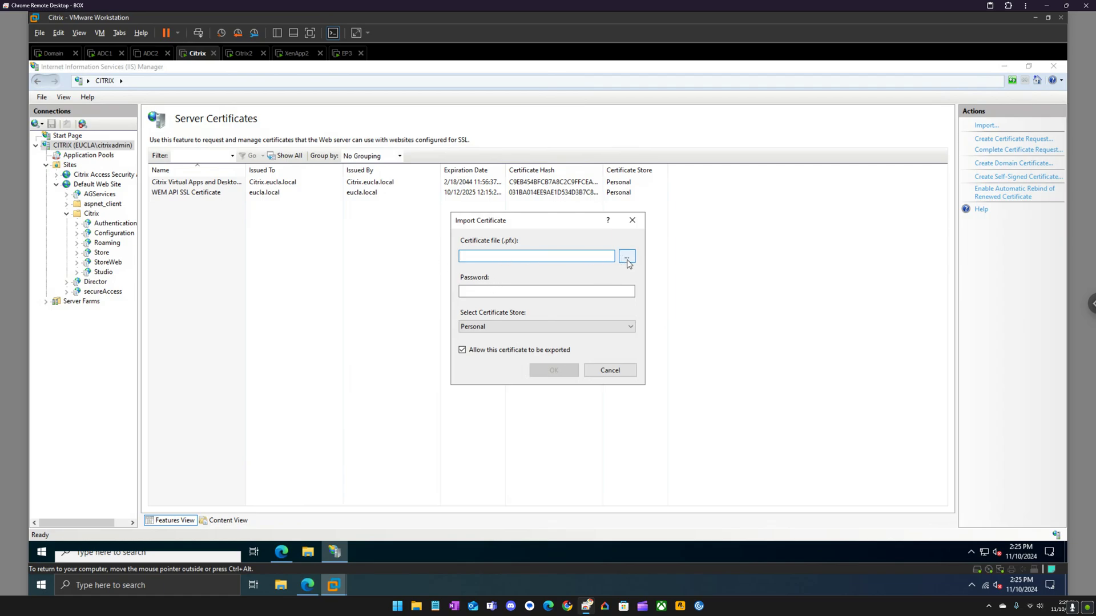
left_click(626, 256)
left_click(650, 258)
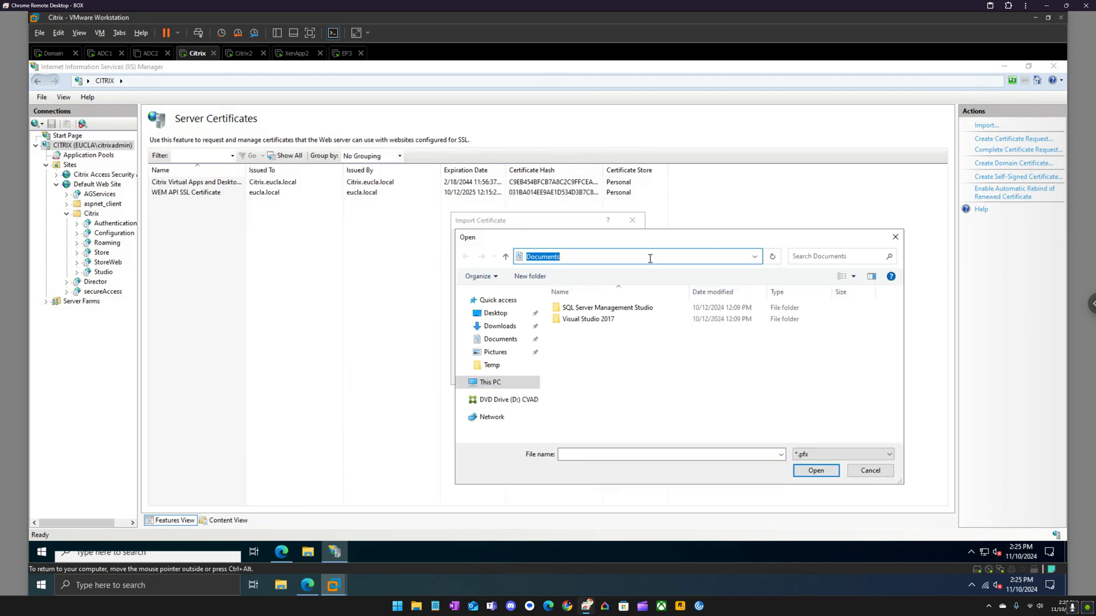
type("\\\\box")
key("Return")
- Choose Storage\Certs\Storefront\storefront.pfx, enter the certificate file's password, and import it into the Personal store
double_click(605, 301)
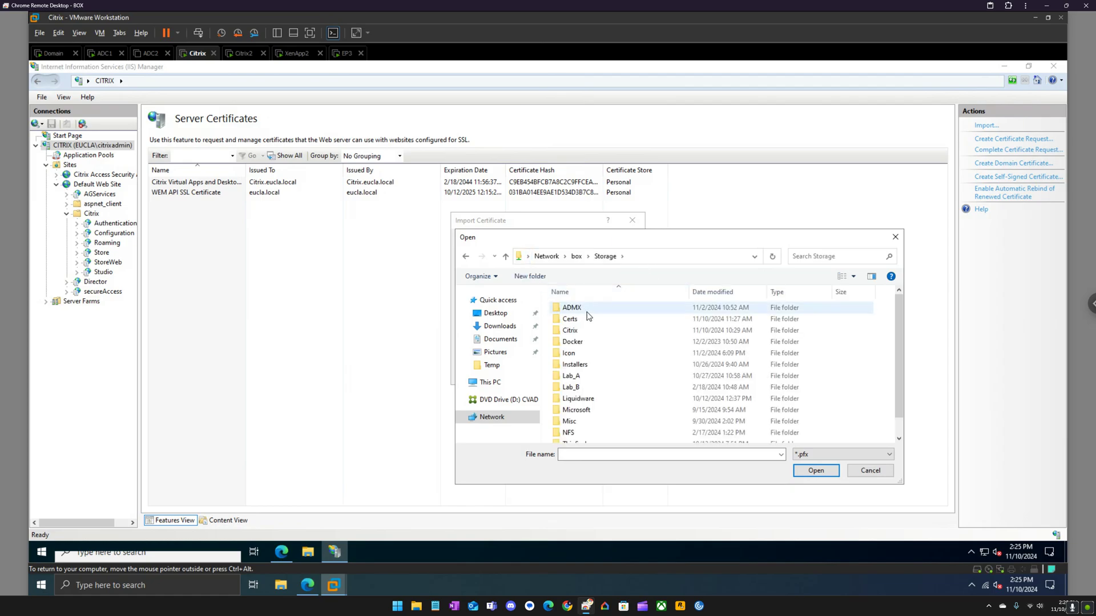
double_click(590, 319)
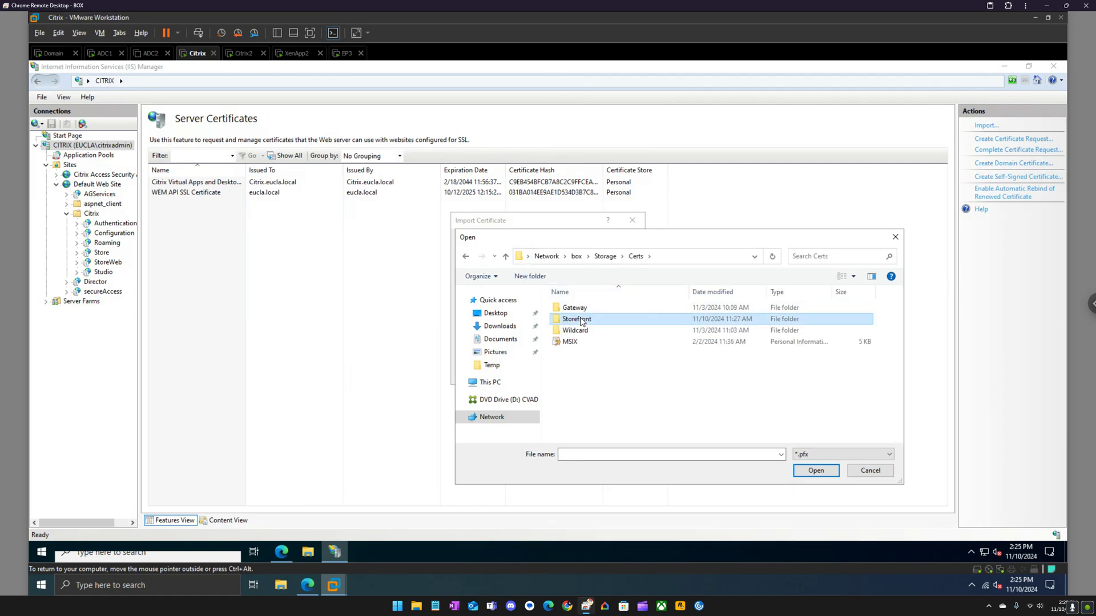
double_click(581, 323)
left_click(574, 313)
left_click(815, 471)
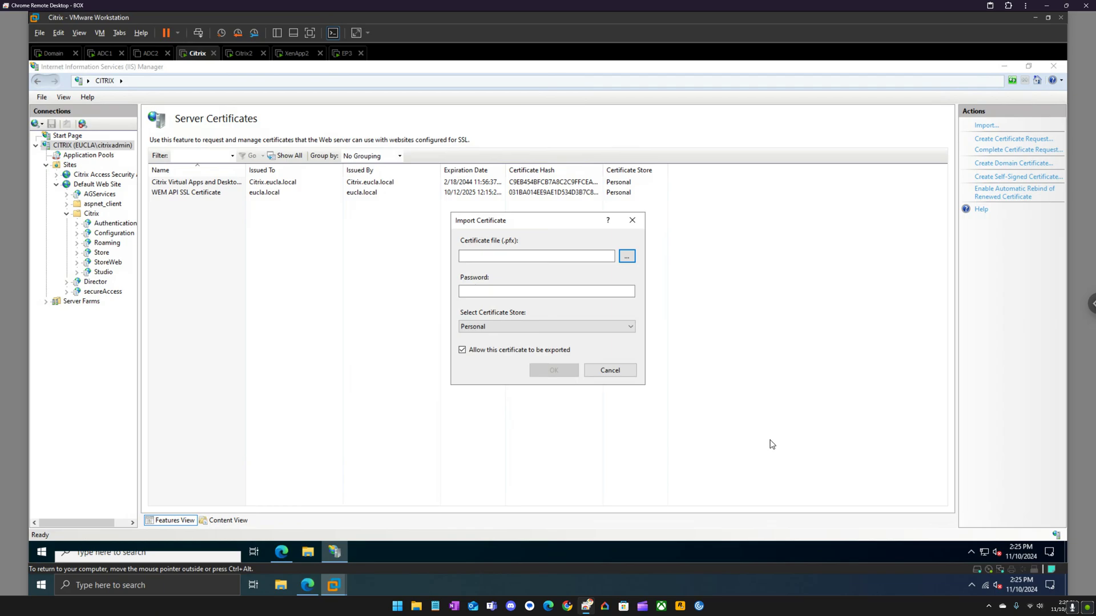
left_click(513, 292)
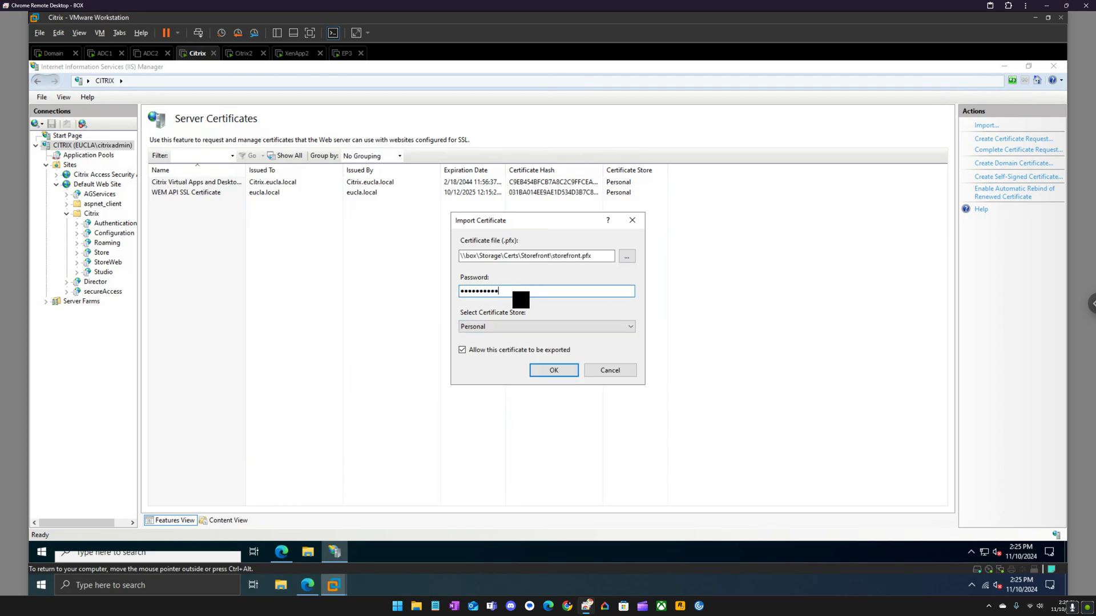
key("Return")
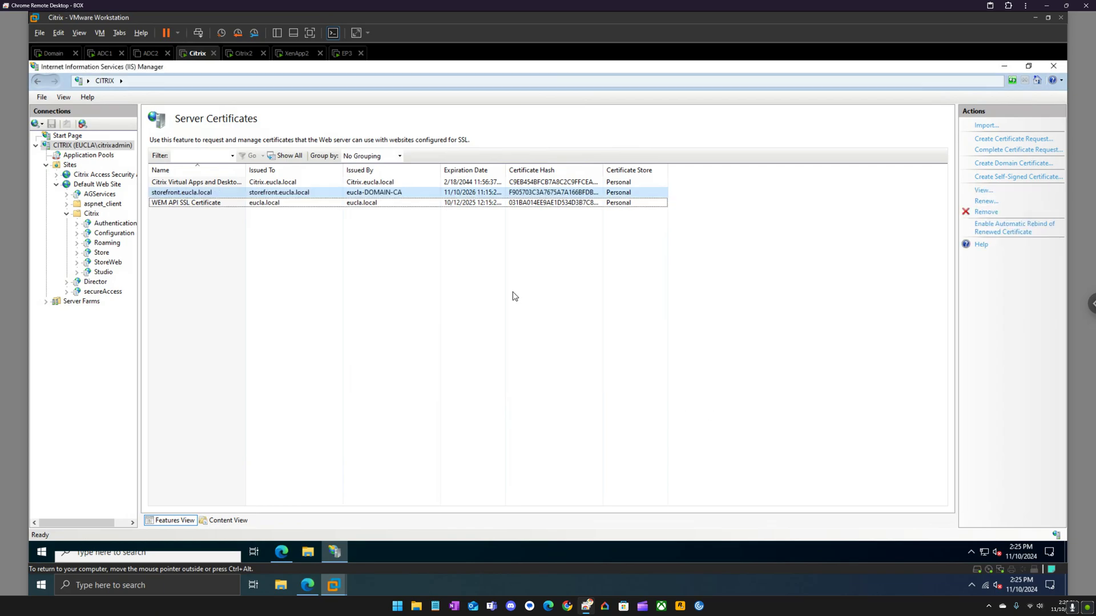
- Add an https binding on port 443 to Default Web Site with legacy TLS disabled and the storefront.eucla.local certificate
left_click(104, 184)
left_click(989, 161)
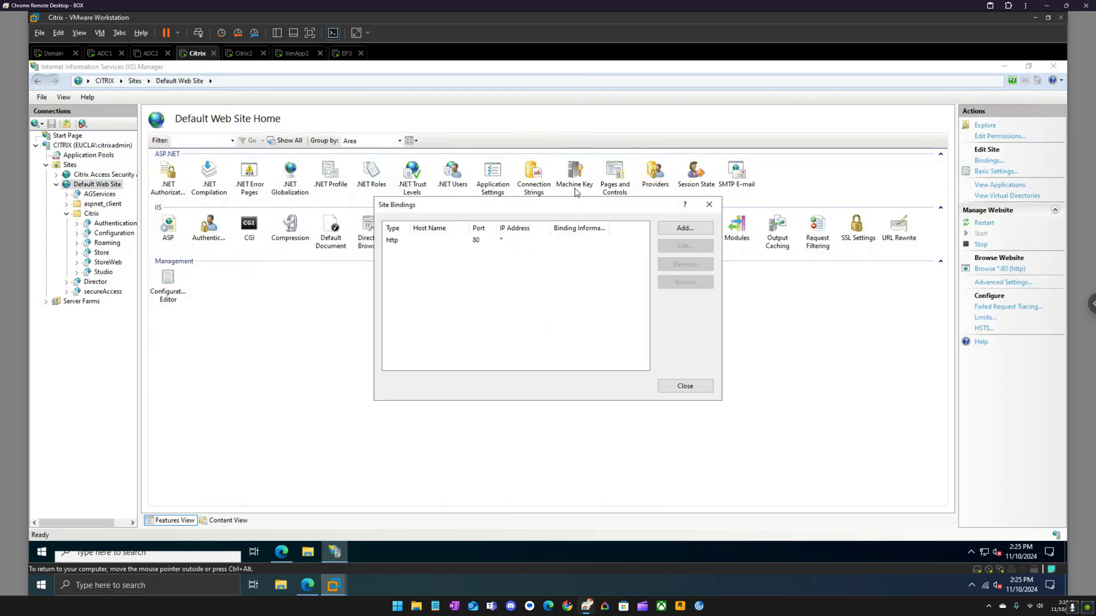
left_click(685, 228)
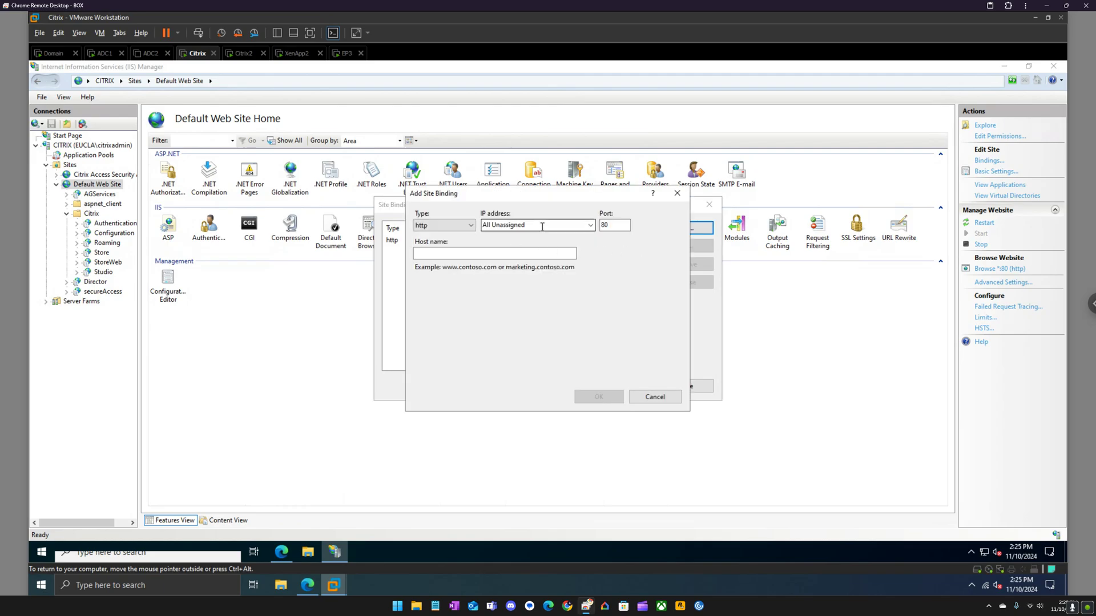
left_click(440, 225)
left_click(444, 245)
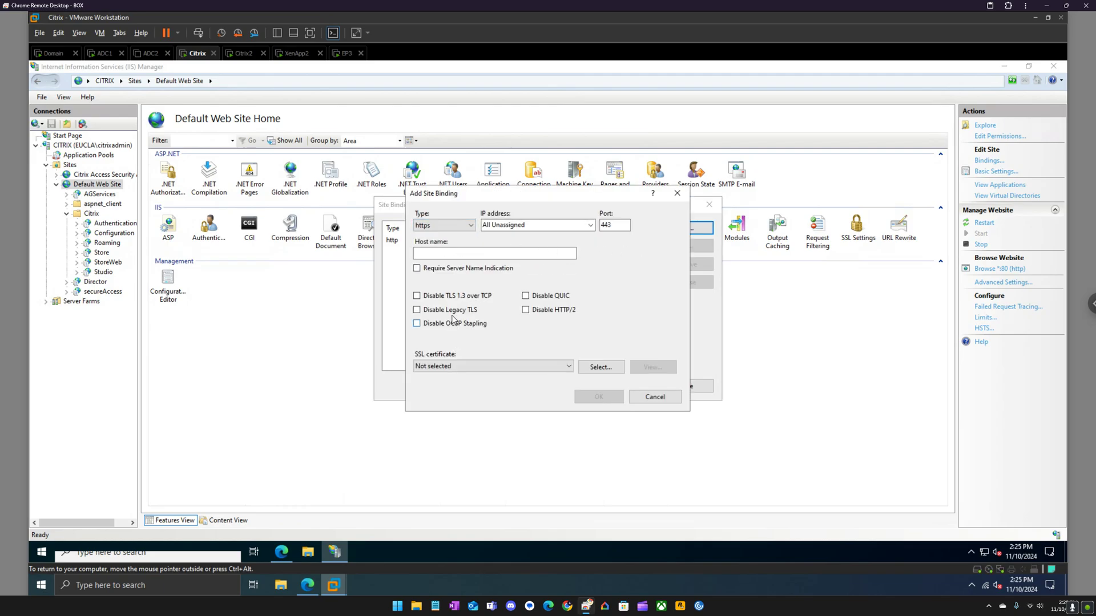
left_click(551, 366)
left_click(495, 385)
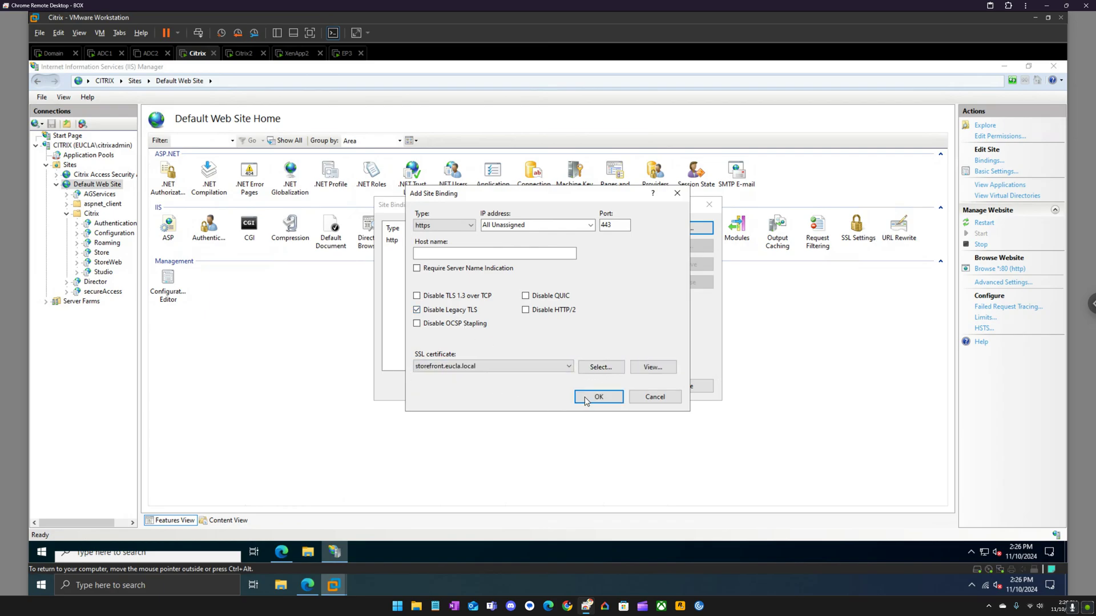
left_click(588, 398)
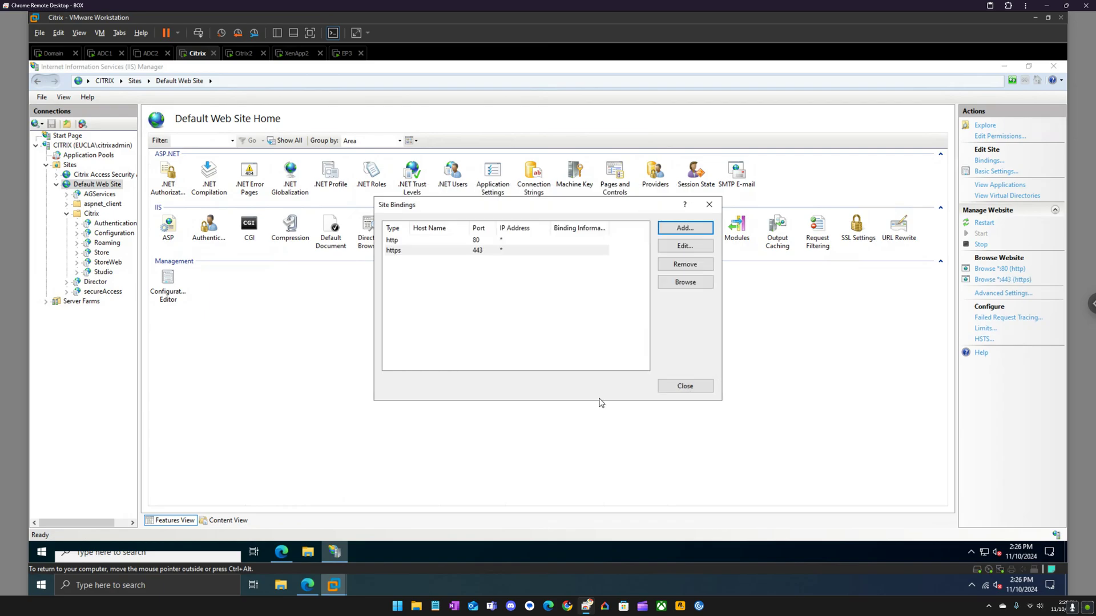
left_click(685, 386)
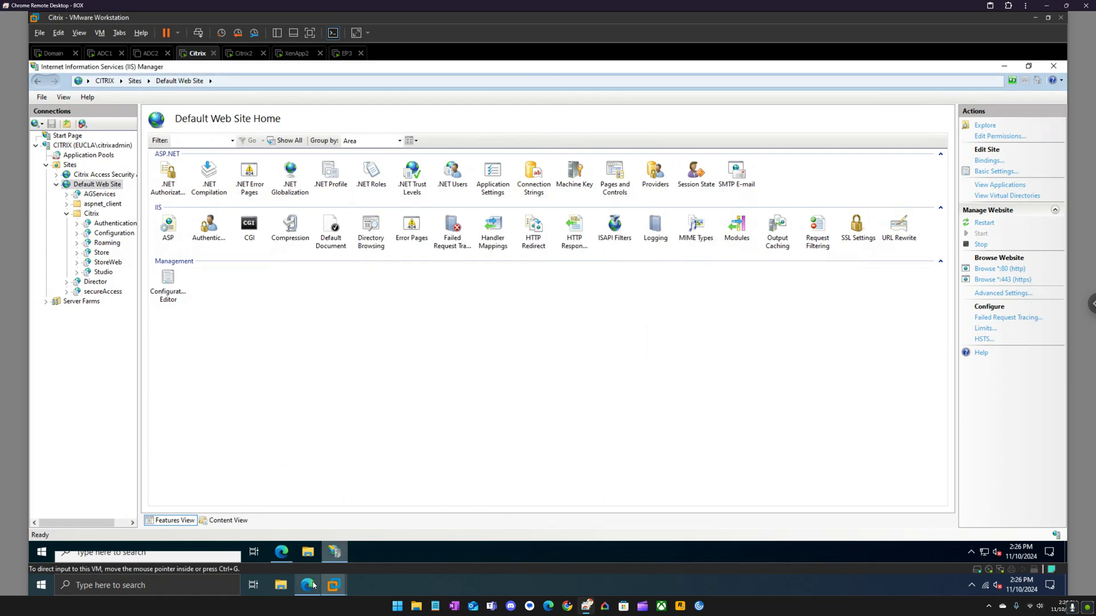
- Return to the Edge browser and read the article's instructions on removing HTTP access and changing the StoreFront base URL
left_click(334, 547)
scroll(416, 455, "down", 8)
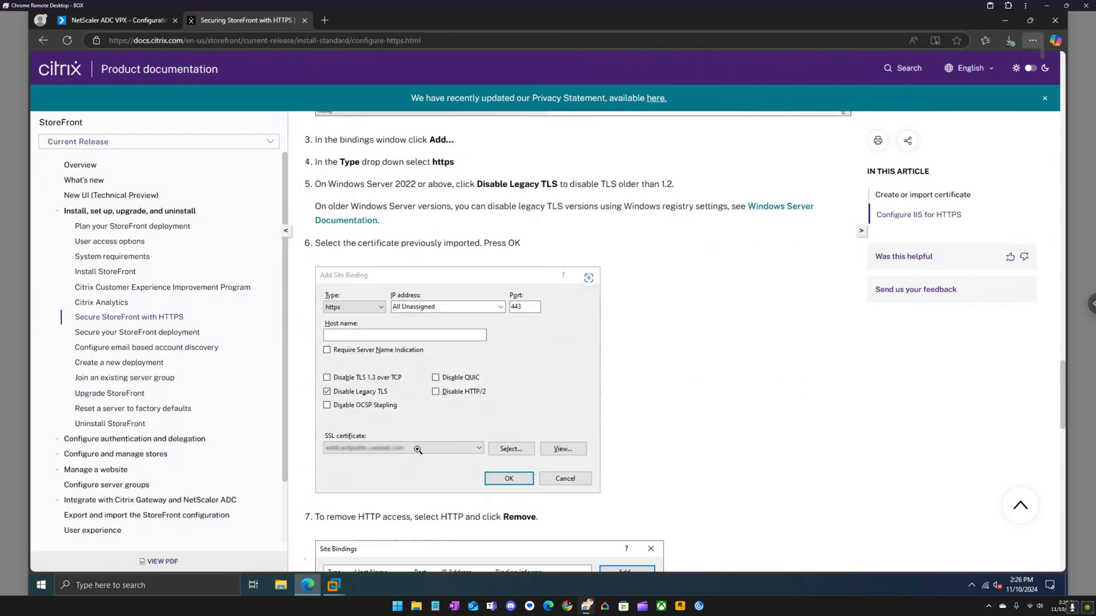
scroll(418, 452, "down", 2)
scroll(421, 453, "up", 5)
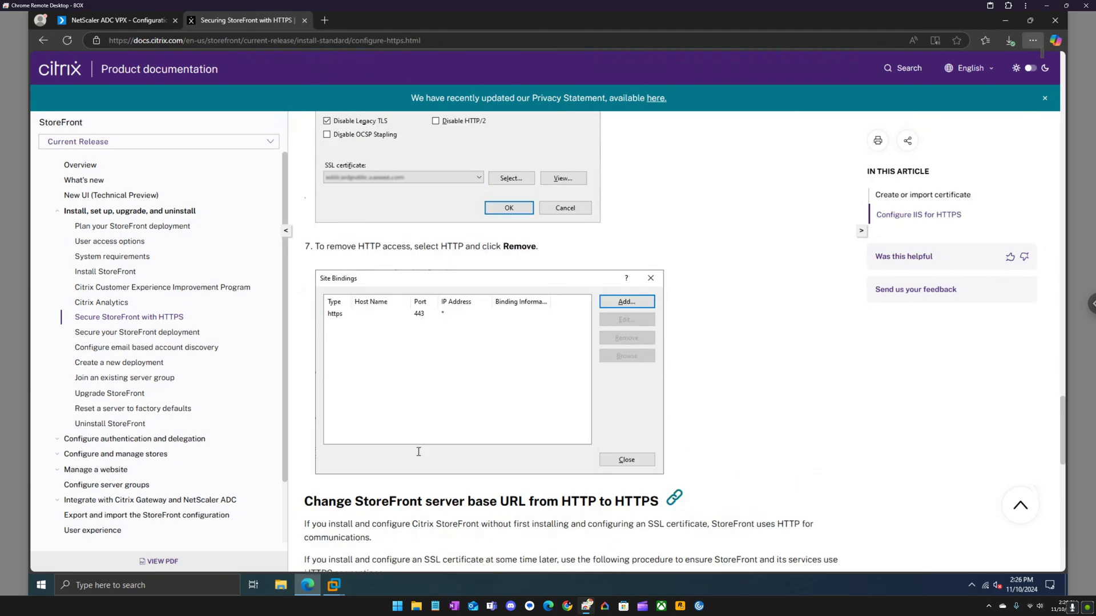
scroll(423, 454, "down", 1)
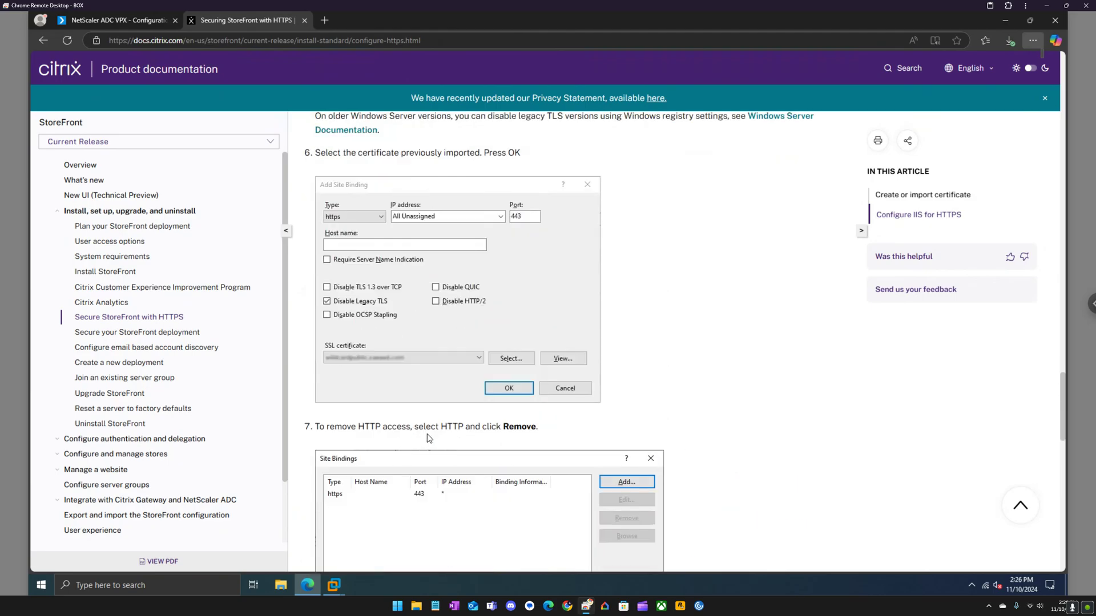
left_click_drag(359, 428, 382, 428)
scroll(383, 428, "down", 4)
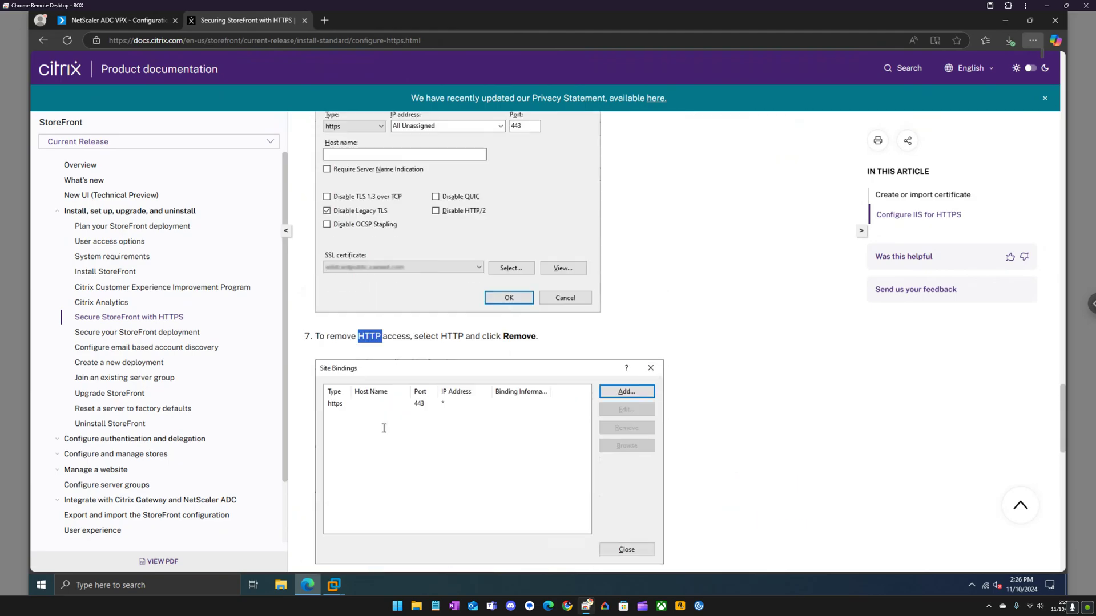
scroll(383, 429, "down", 1)
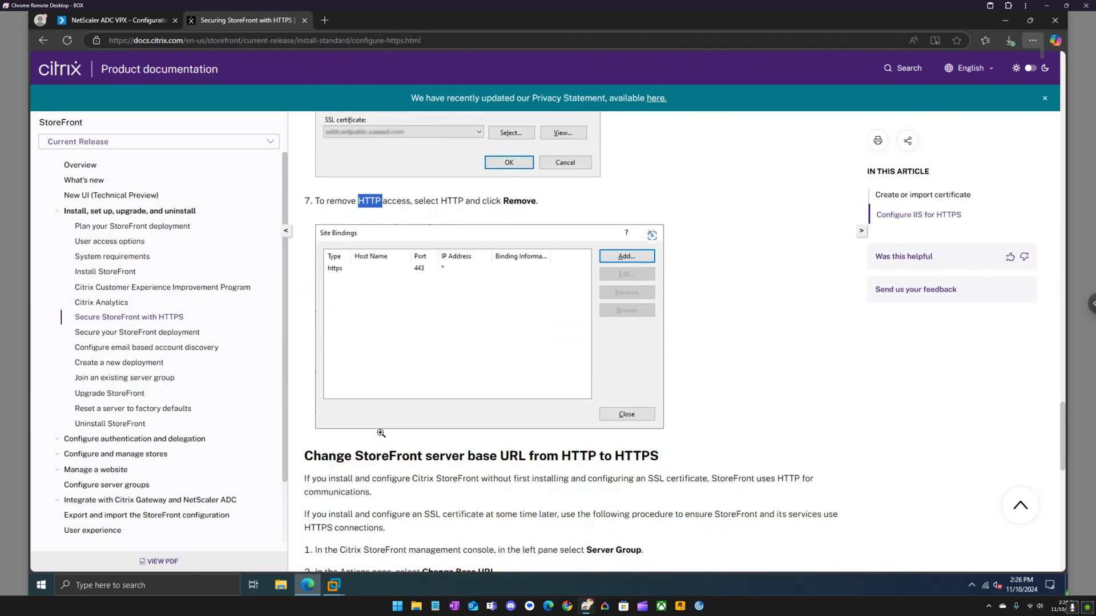
scroll(381, 433, "down", 2)
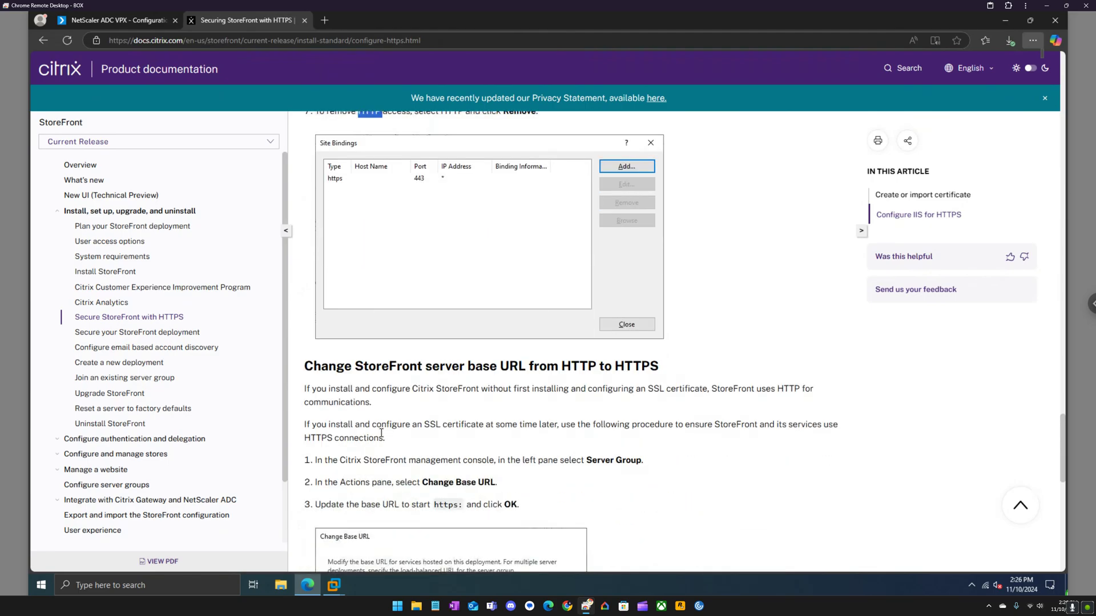
scroll(381, 434, "down", 1)
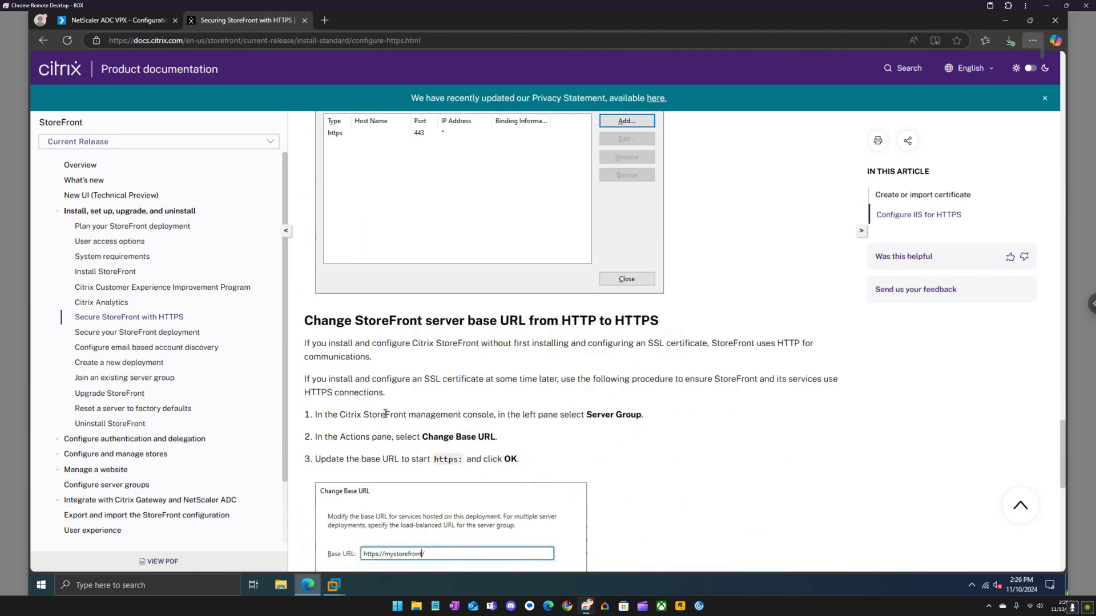
scroll(377, 540, "down", 4)
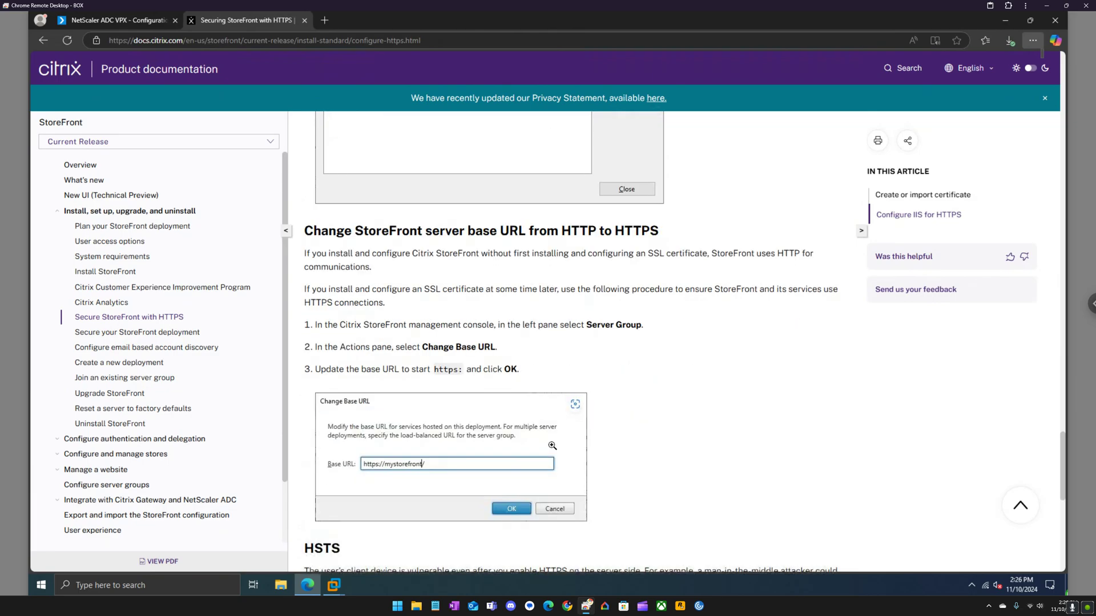
left_click(334, 585)
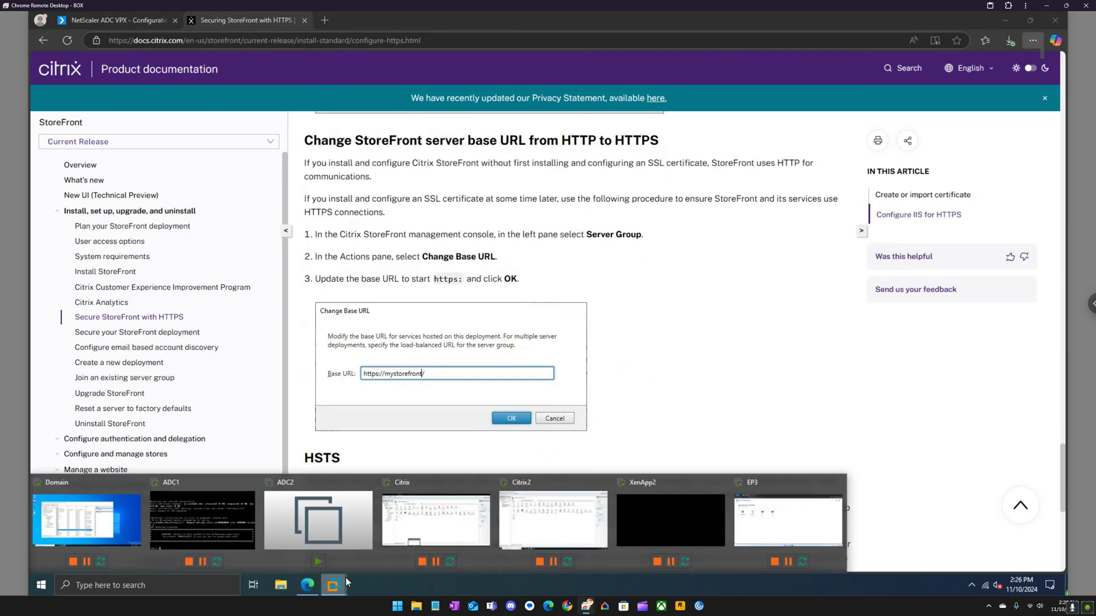
left_click(535, 499)
left_click(361, 552)
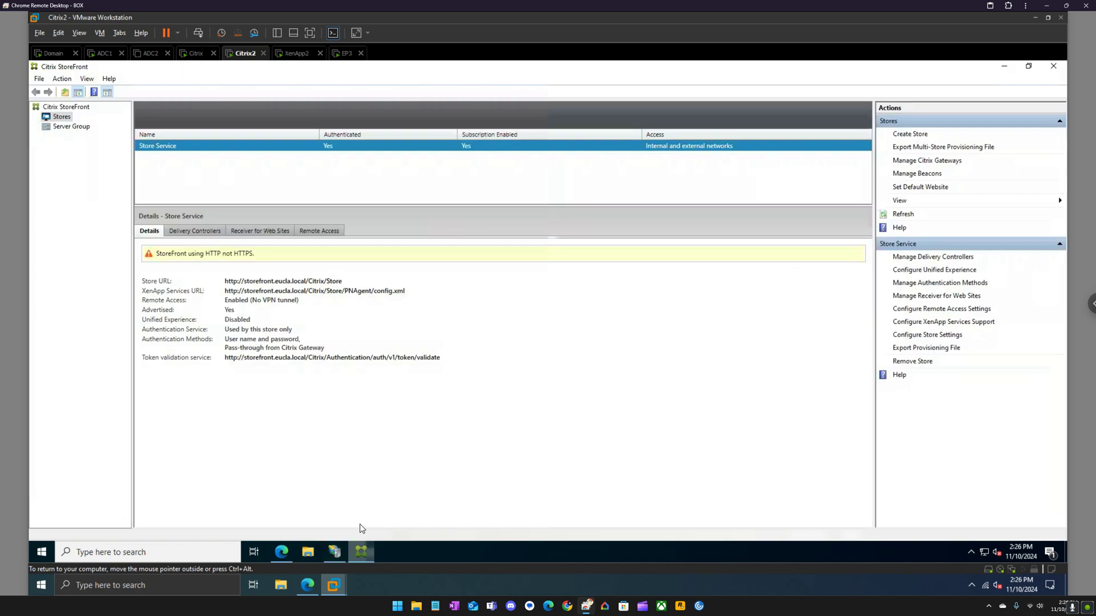
right_click(72, 127)
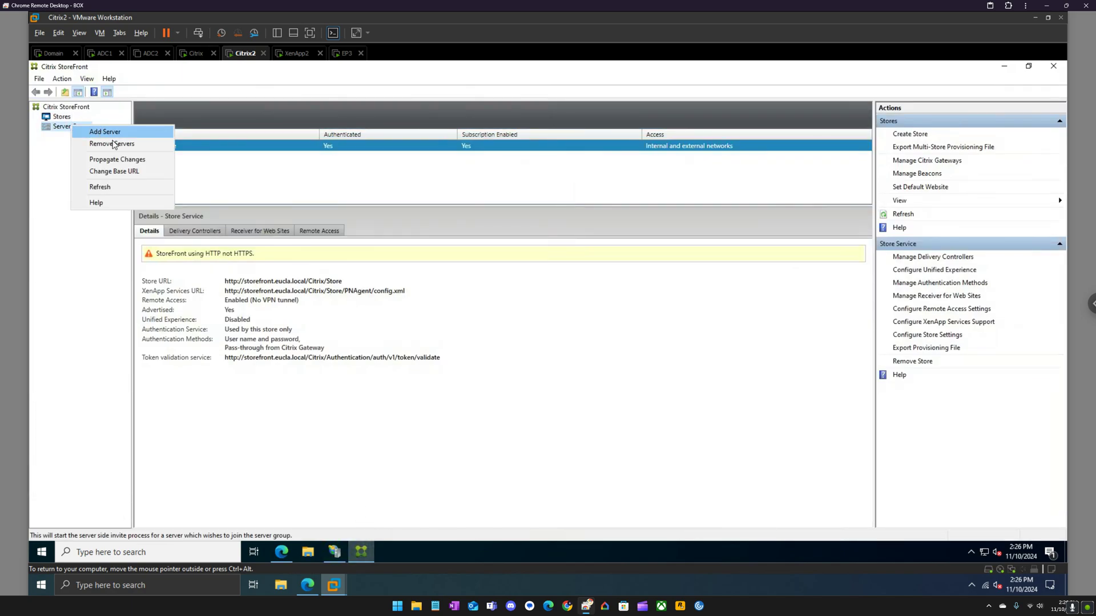
left_click(124, 177)
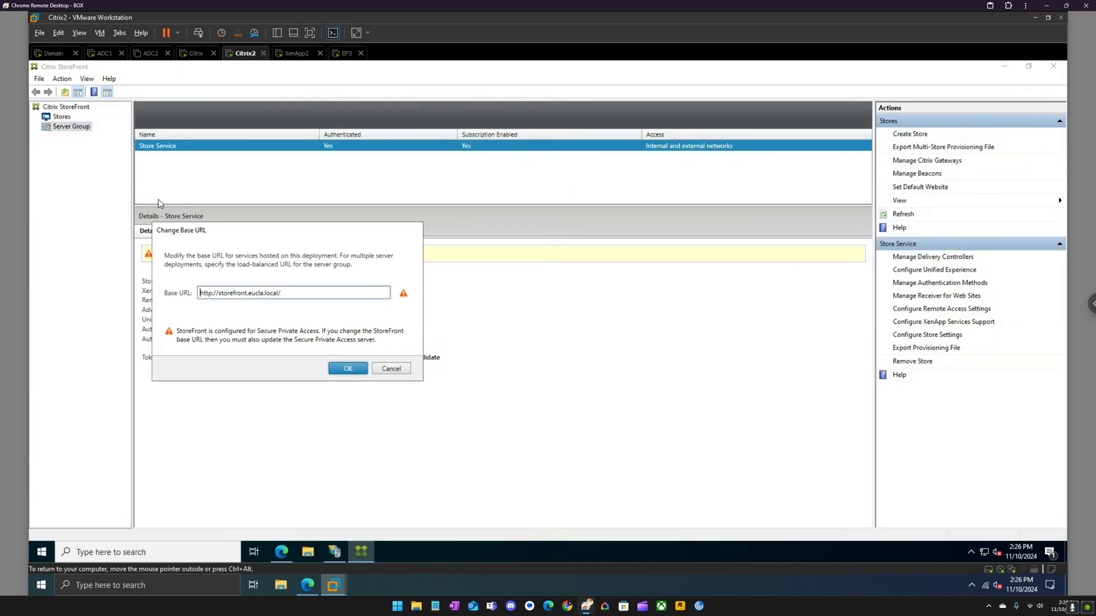
type("s")
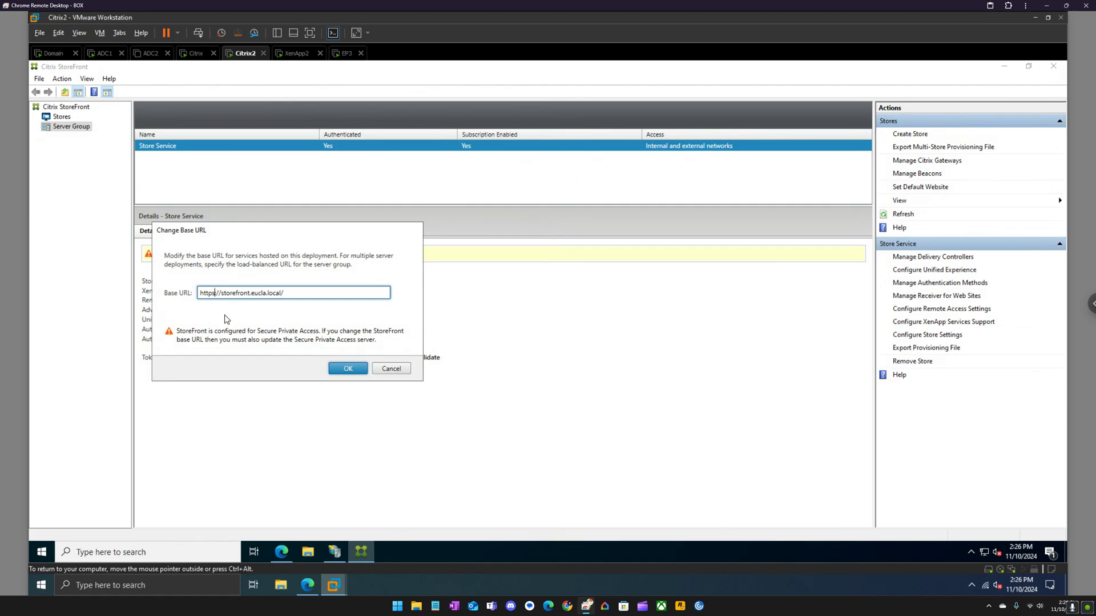
left_click(345, 369)
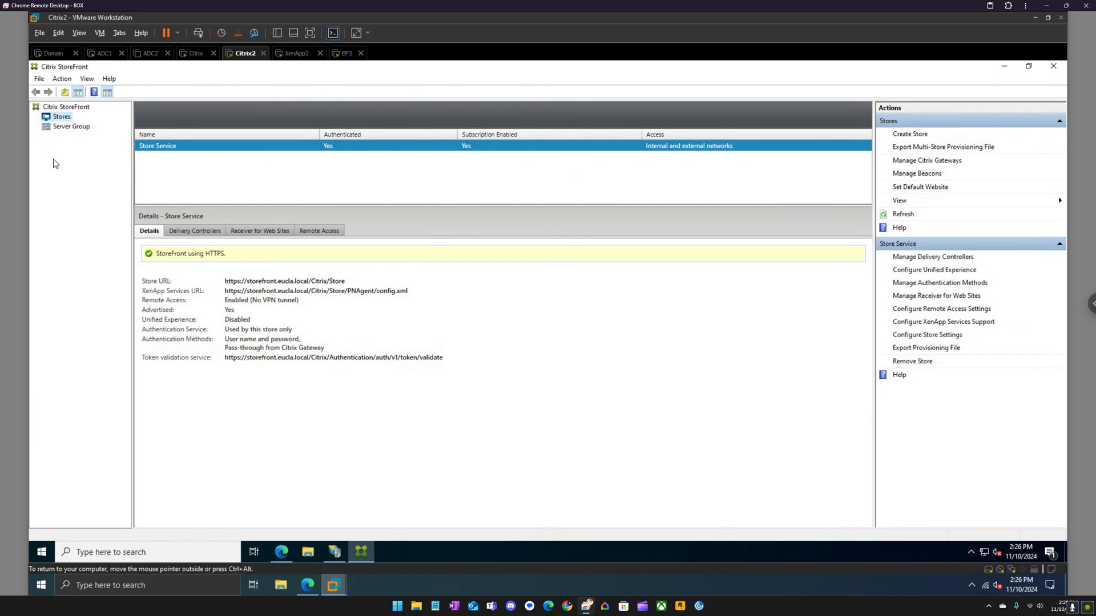
- Propagate the configuration changes to the other servers in the StoreFront server group
right_click(78, 133)
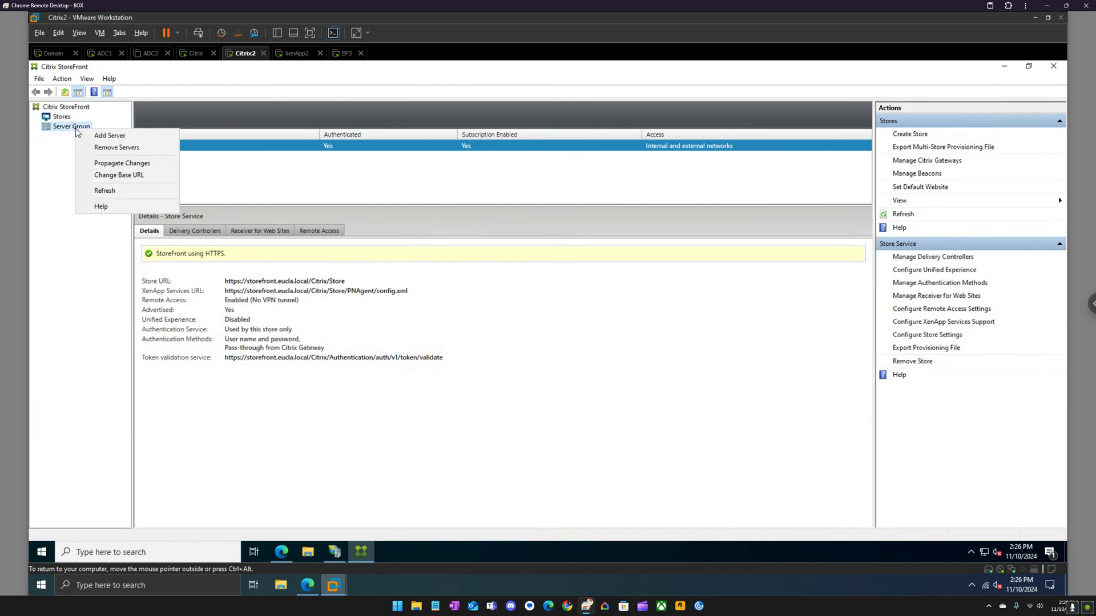
left_click(121, 164)
left_click(329, 352)
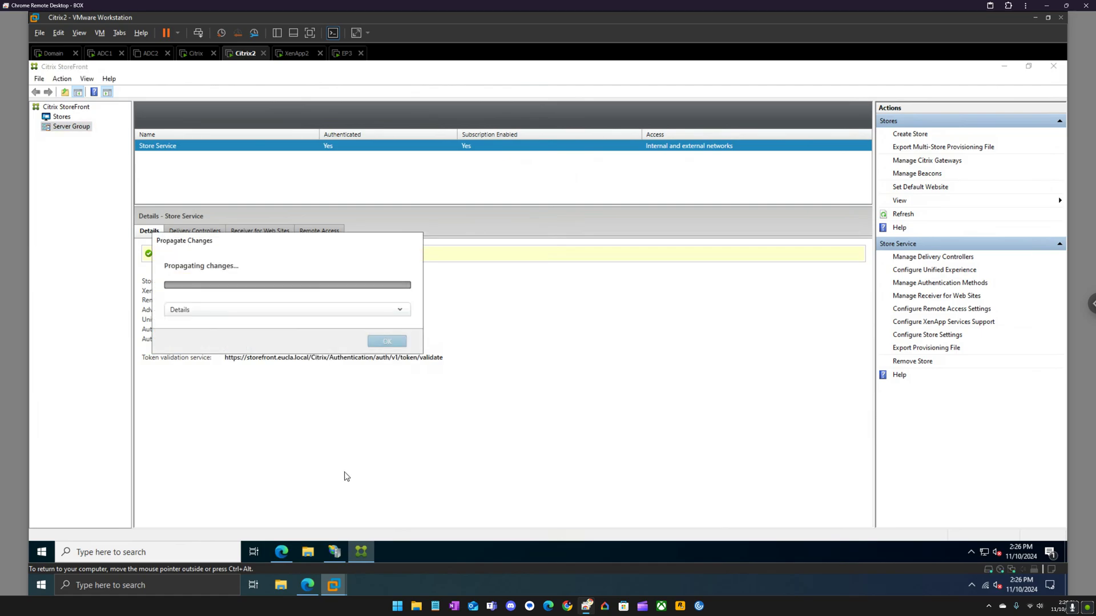
- Return to the article in the Edge browser, read the HSTS instructions, and highlight the one-year max age value
left_click(307, 585)
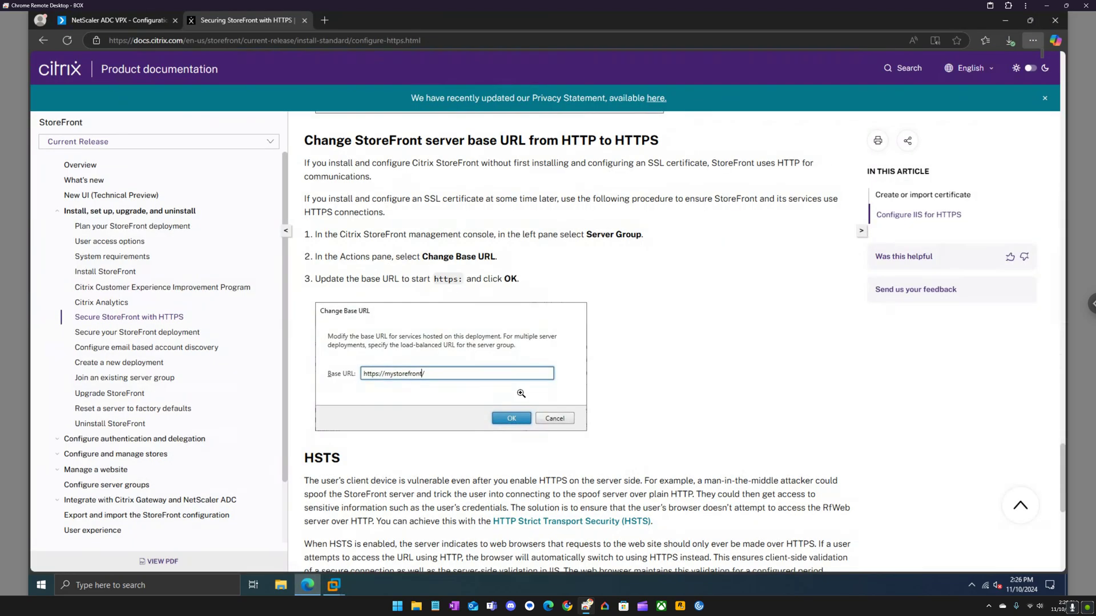
scroll(521, 394, "down", 3)
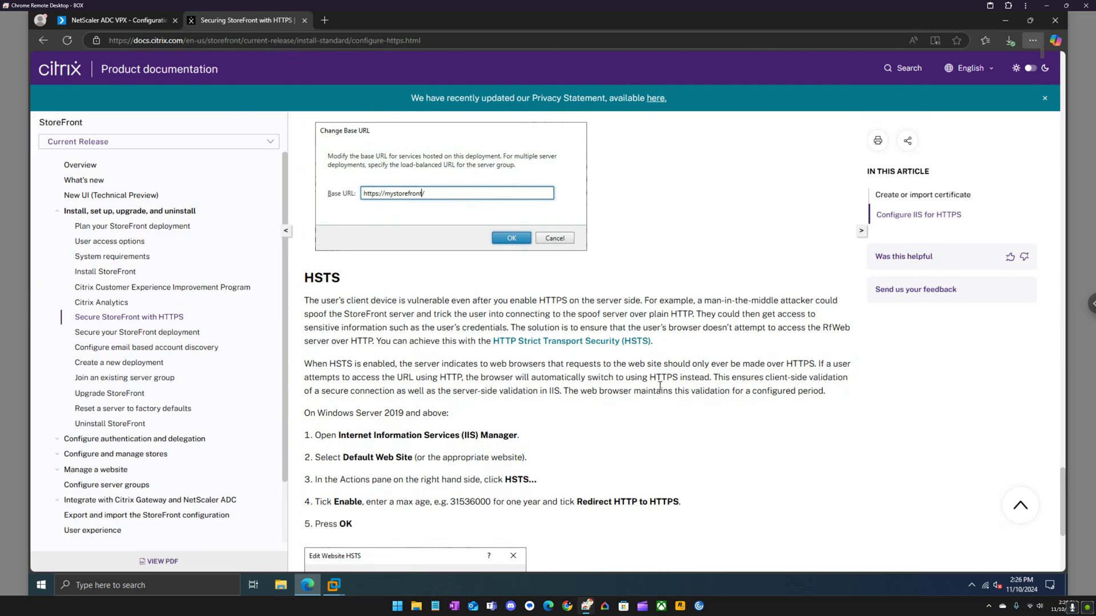
scroll(659, 386, "down", 2)
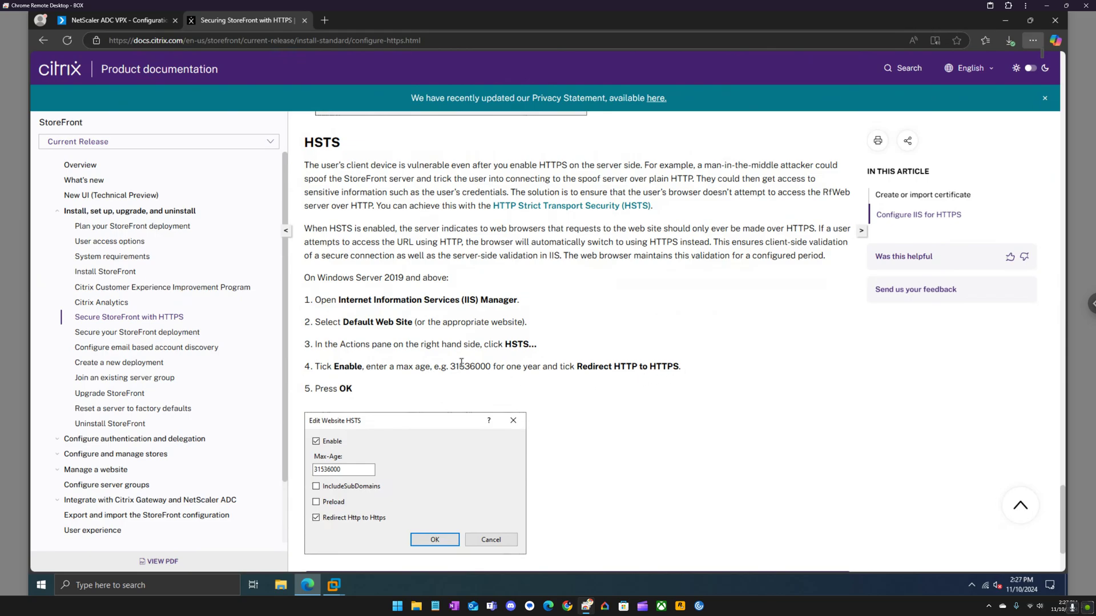
left_click_drag(452, 366, 545, 369)
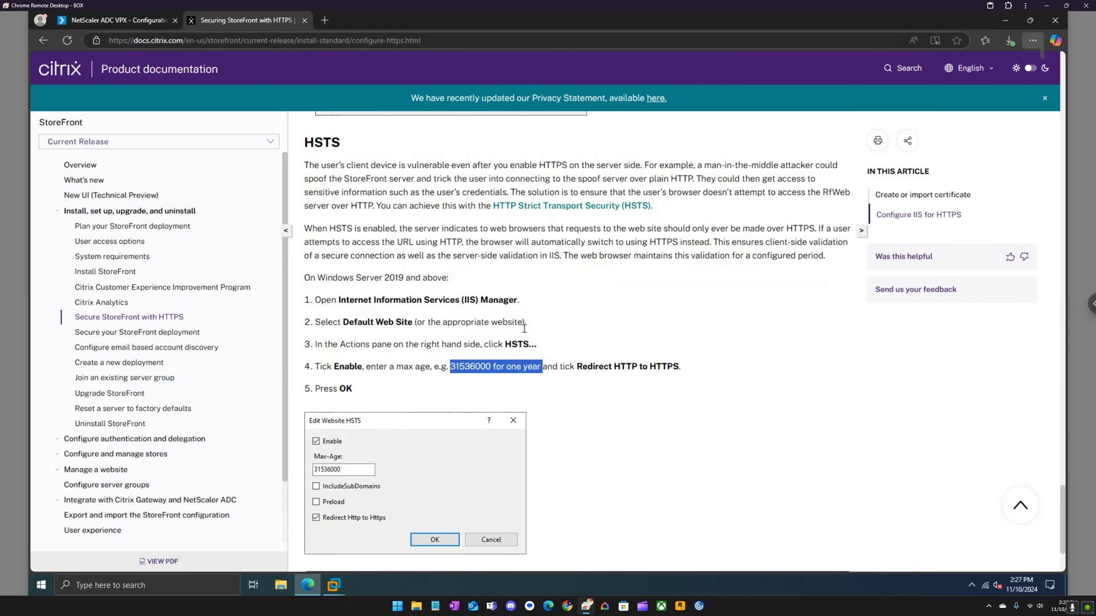
- On Citrix2, enable HSTS for Default Web Site in IIS Manager with max age 31536000 and HTTP redirected to HTTPS
left_click(336, 585)
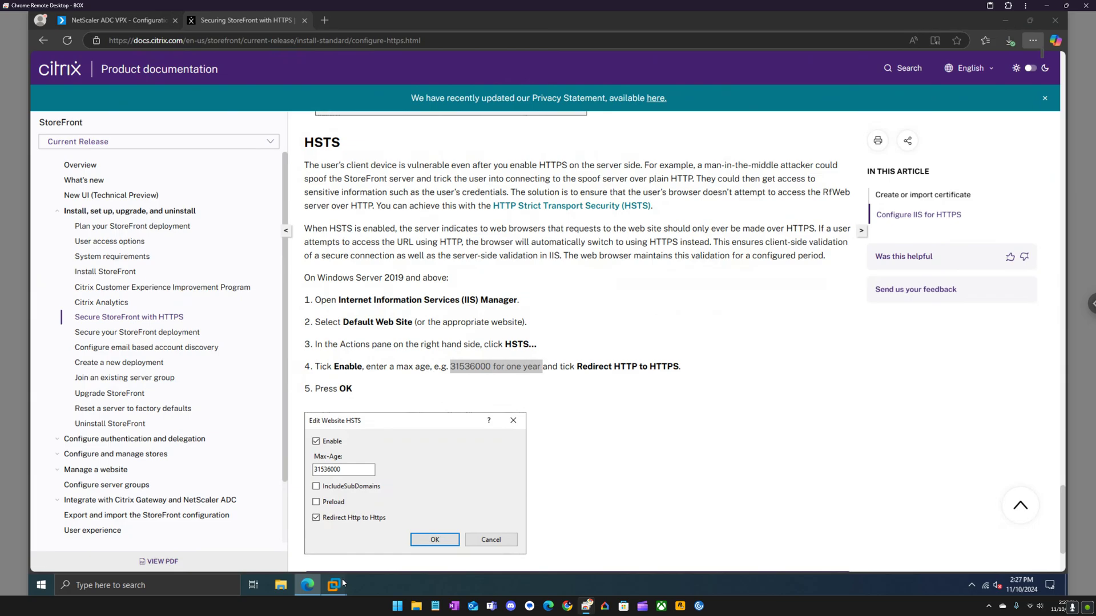
left_click(558, 492)
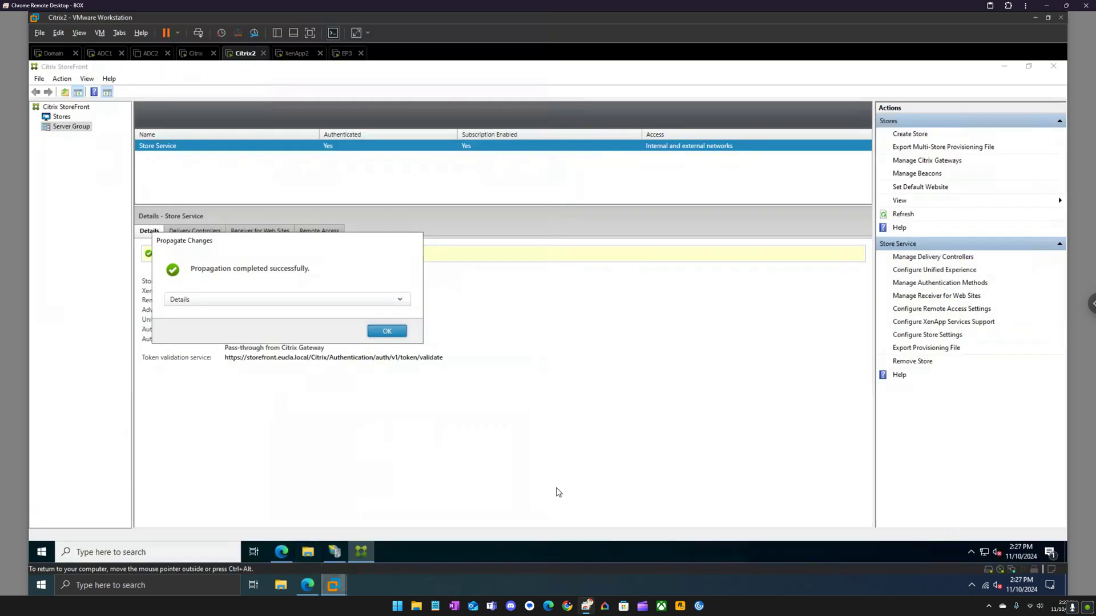
left_click(334, 551)
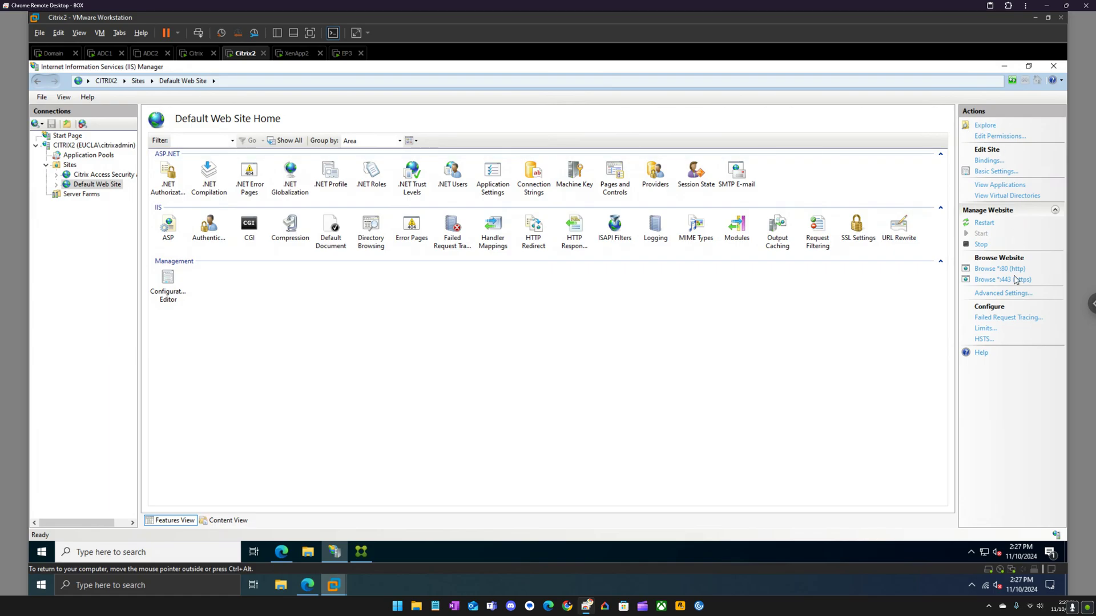
left_click(983, 339)
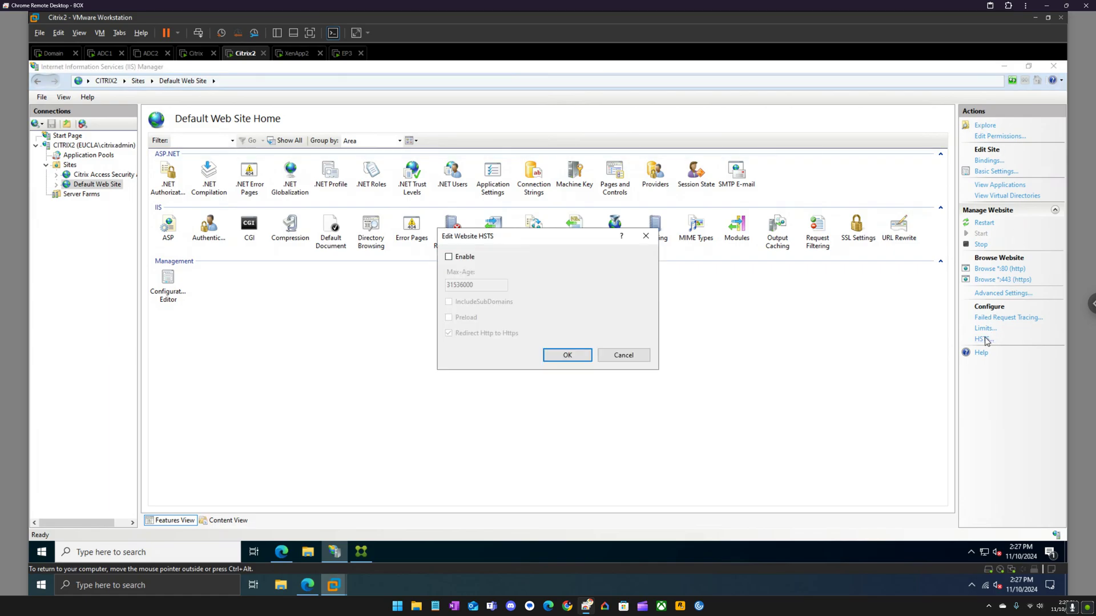
left_click(465, 257)
left_click_drag(479, 284, 409, 282)
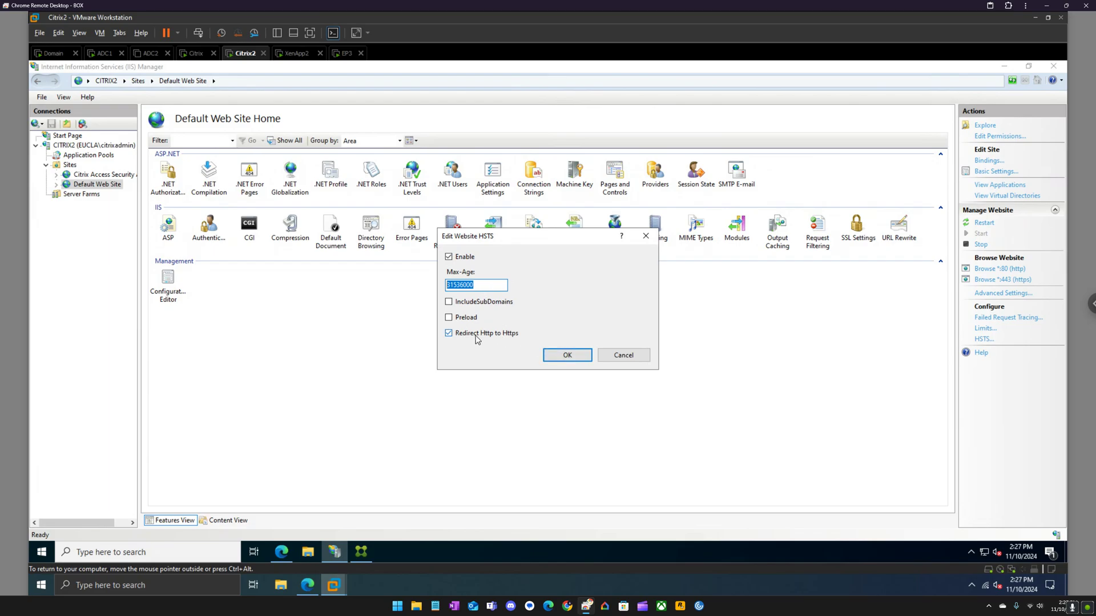
left_click(577, 354)
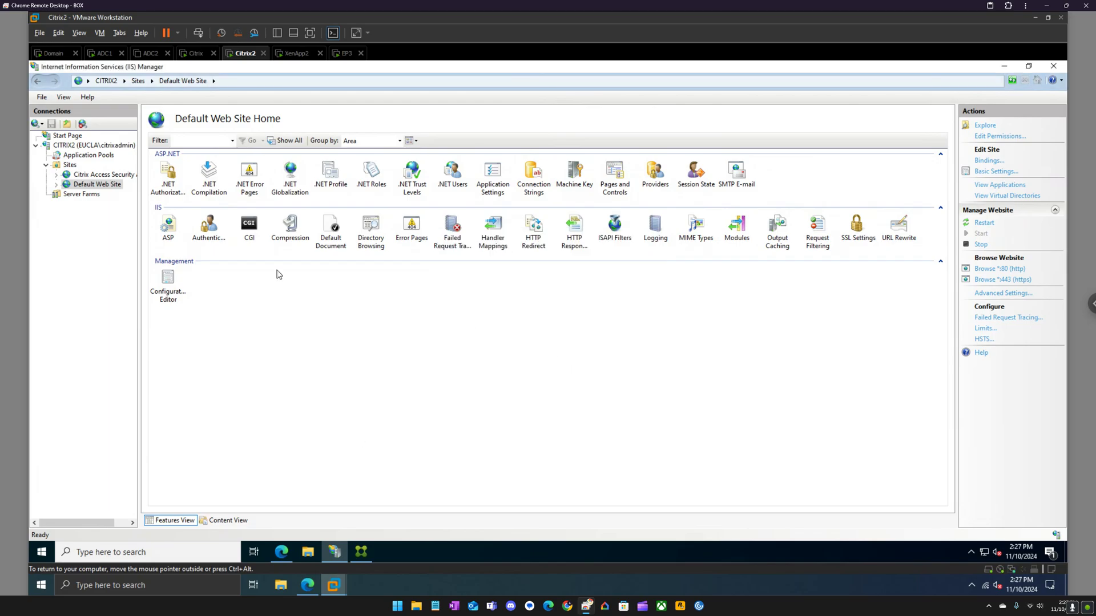
- On the Citrix virtual machine, enable HSTS for Default Web Site with max age 31536000 and HTTP redirected to HTTPS
left_click(196, 53)
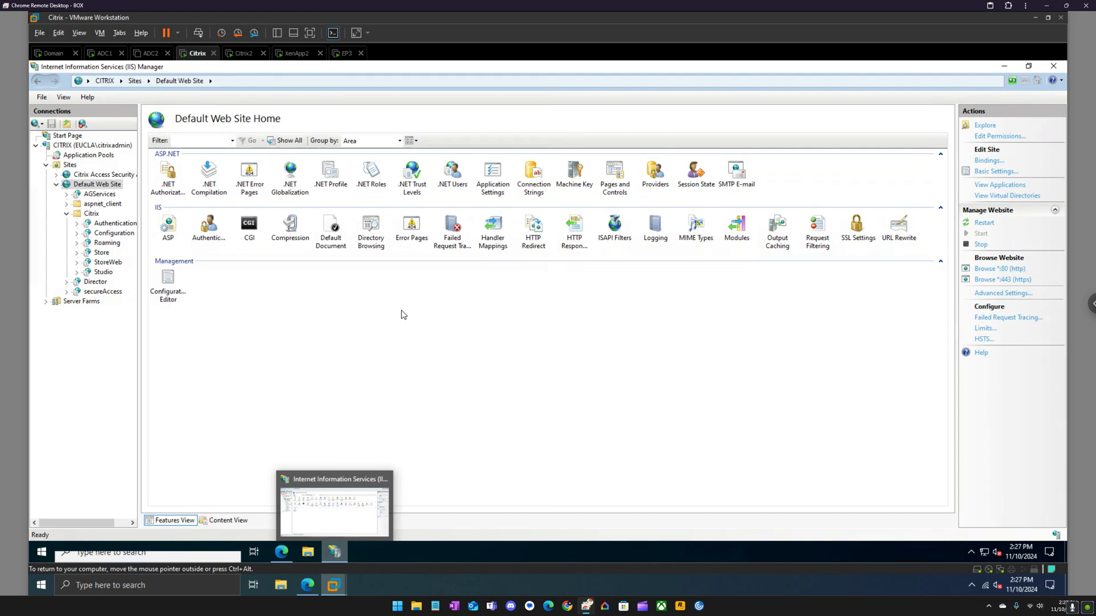
left_click(983, 340)
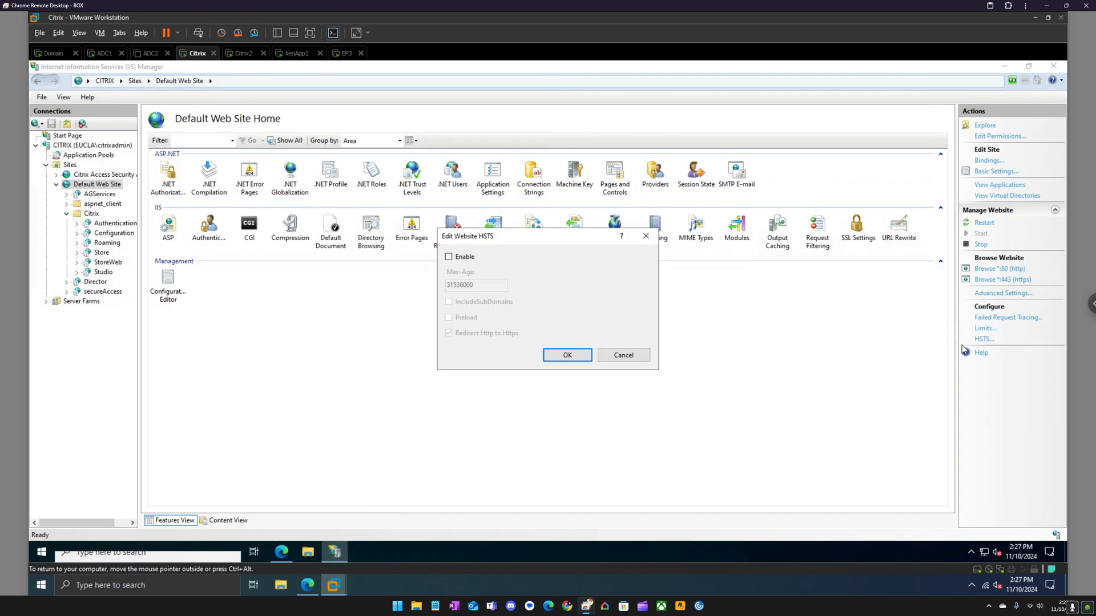
left_click(467, 258)
key("Tab")
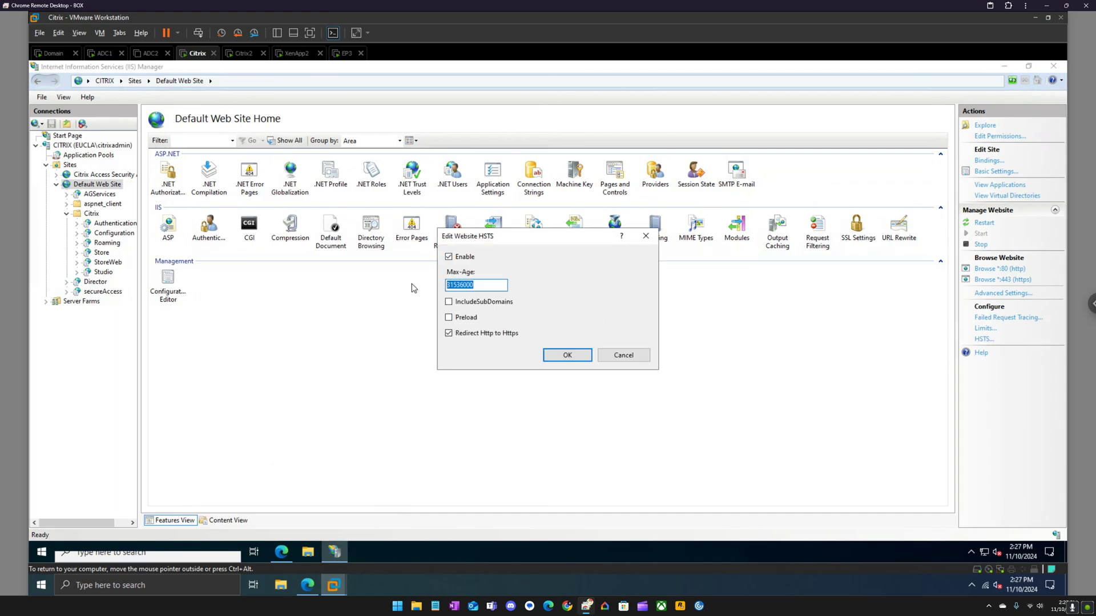
left_click(581, 354)
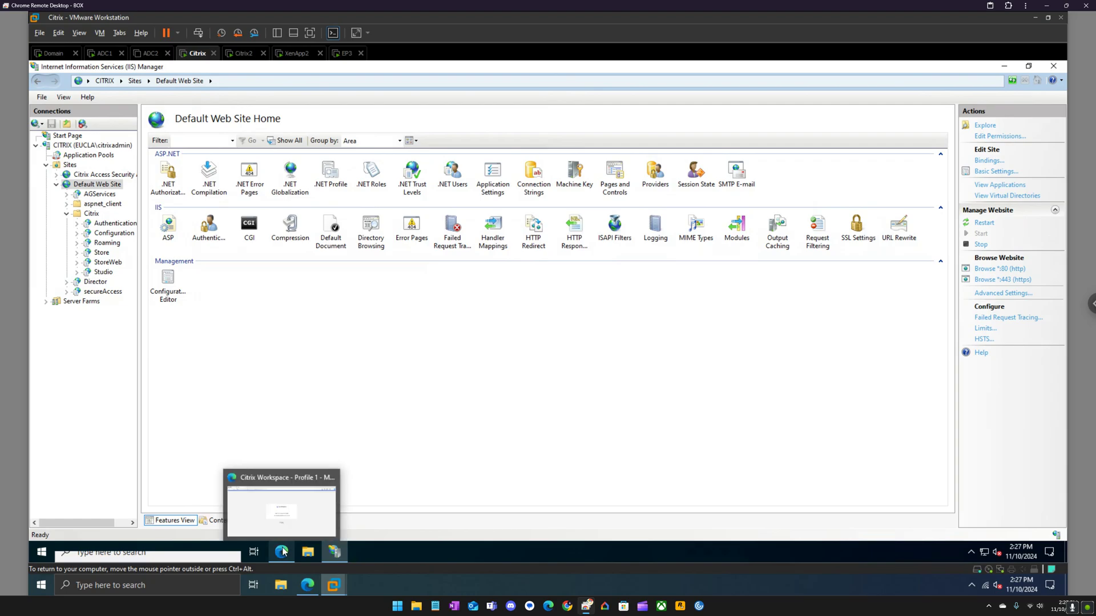
- Switch back to the Edge article and read its closing note on how HSTS affects web sites on the same domain
left_click(307, 586)
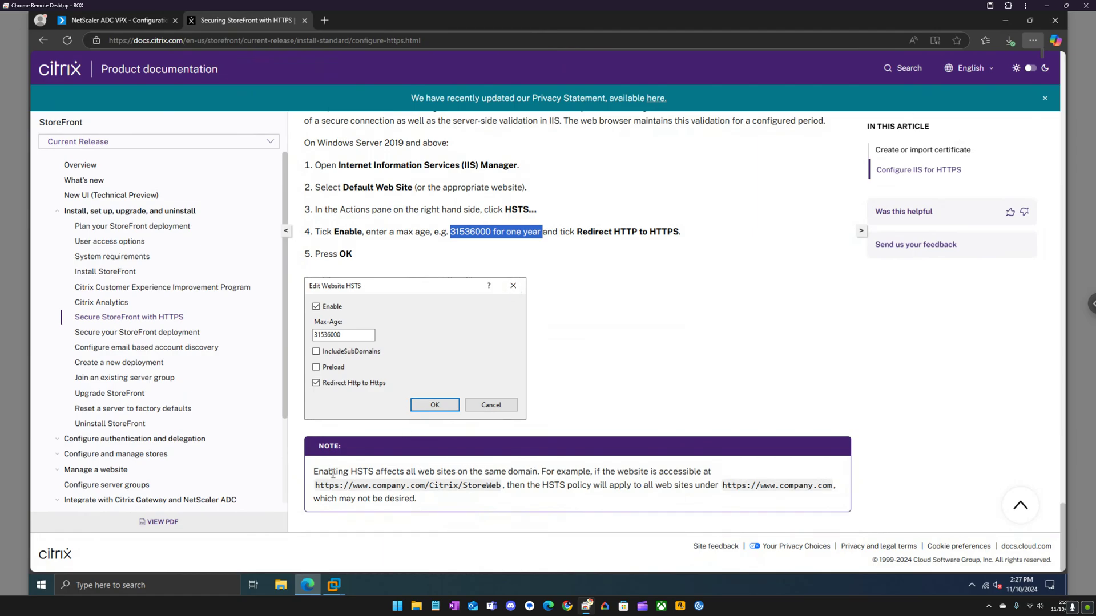
left_click_drag(325, 473, 502, 476)
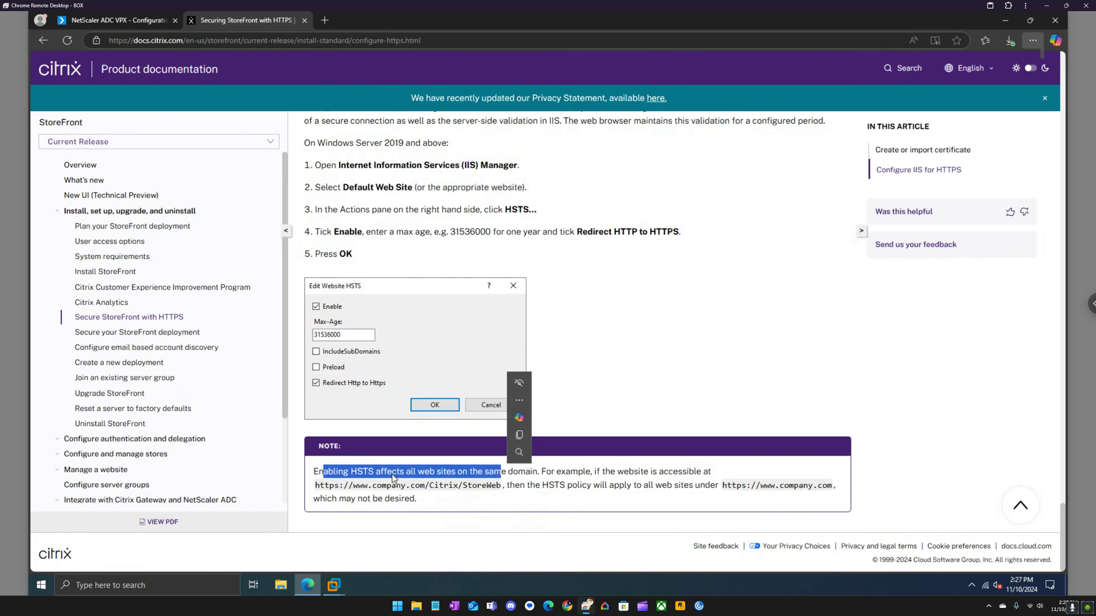
left_click_drag(409, 473, 558, 475)
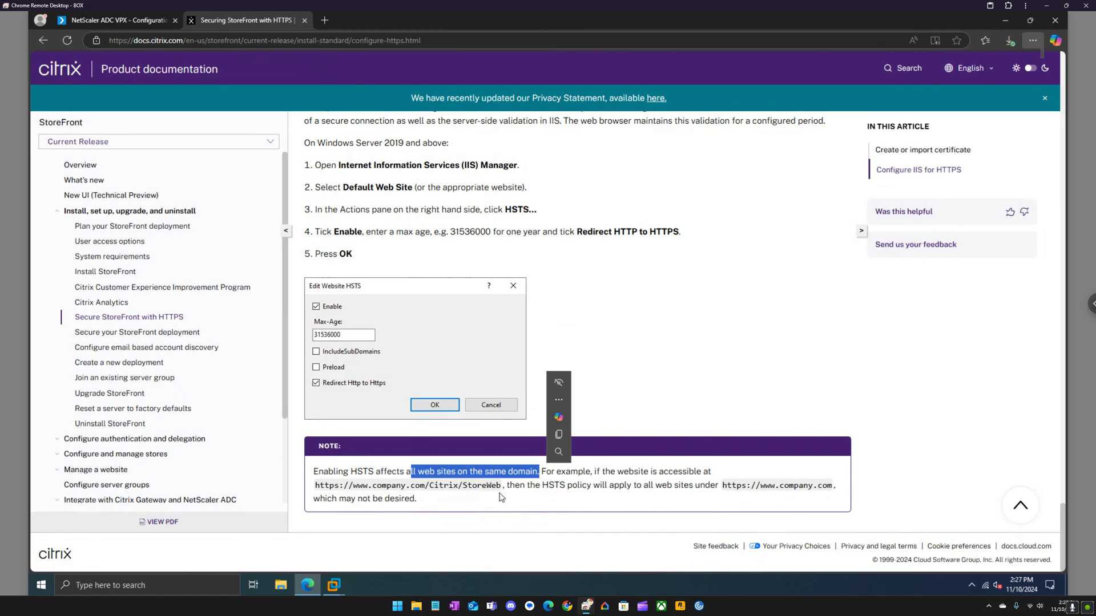
left_click_drag(586, 498, 522, 488)
left_click(493, 476)
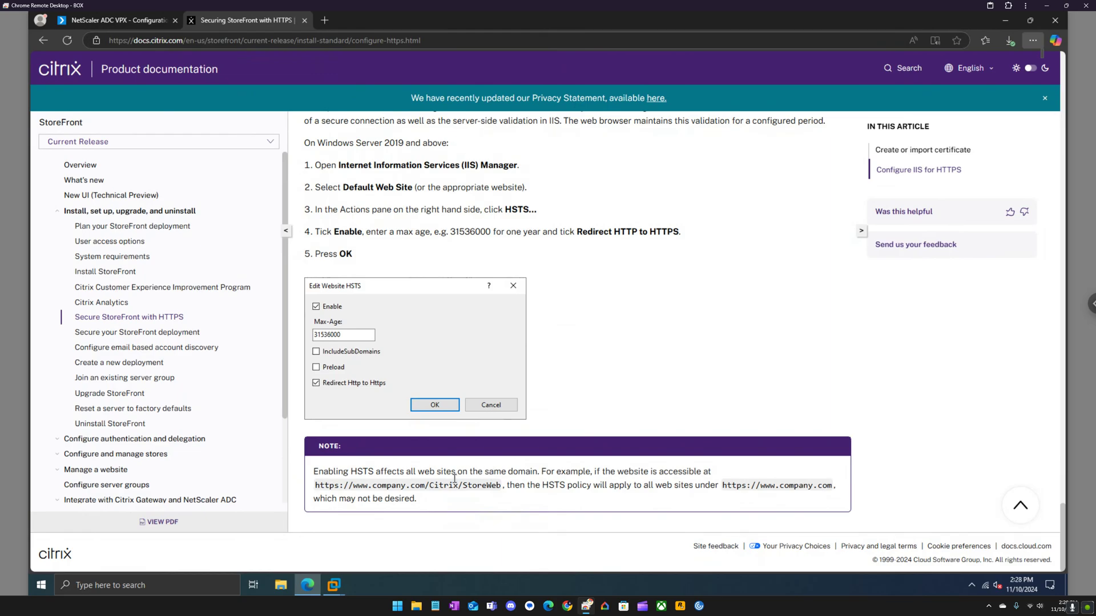
- Switch to the EP3 virtual machine and close all tabs of the InPrivate browser window
left_click(334, 583)
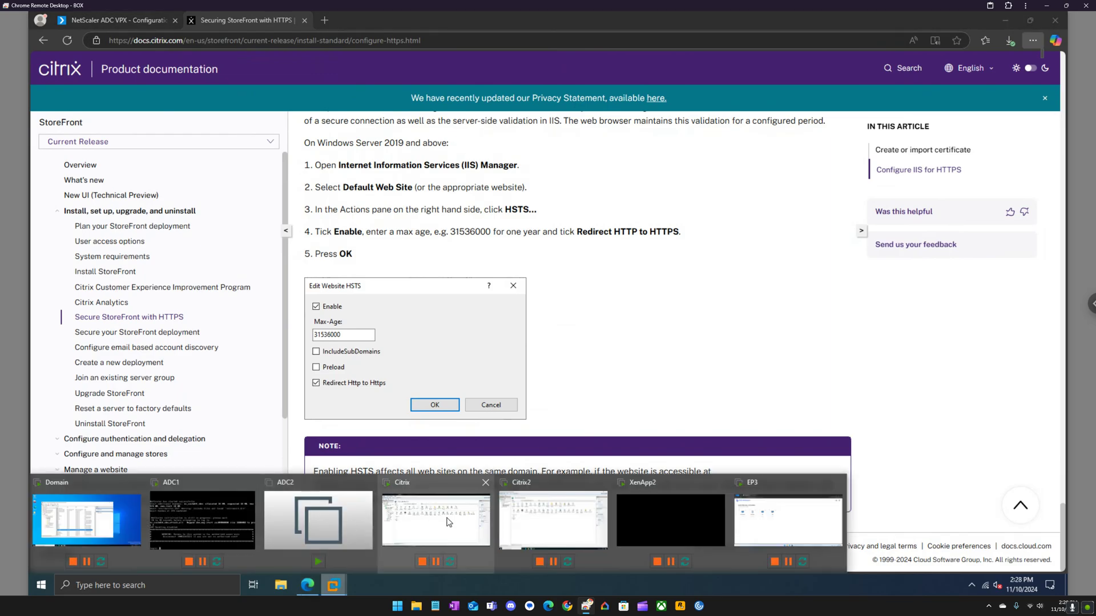
left_click(793, 520)
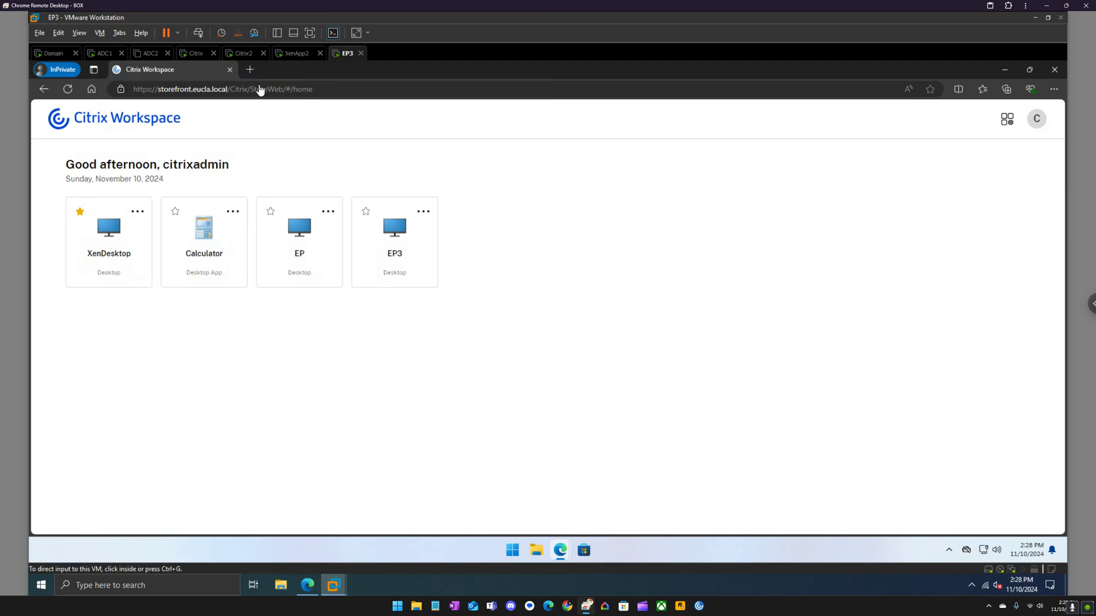
left_click(251, 70)
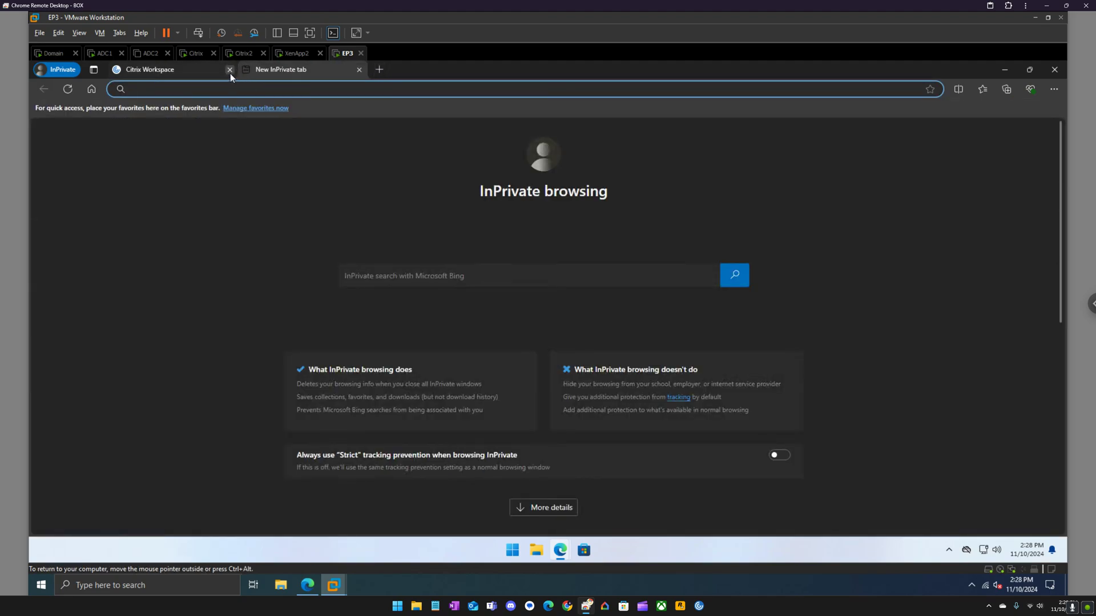
left_click(230, 73)
left_click(232, 72)
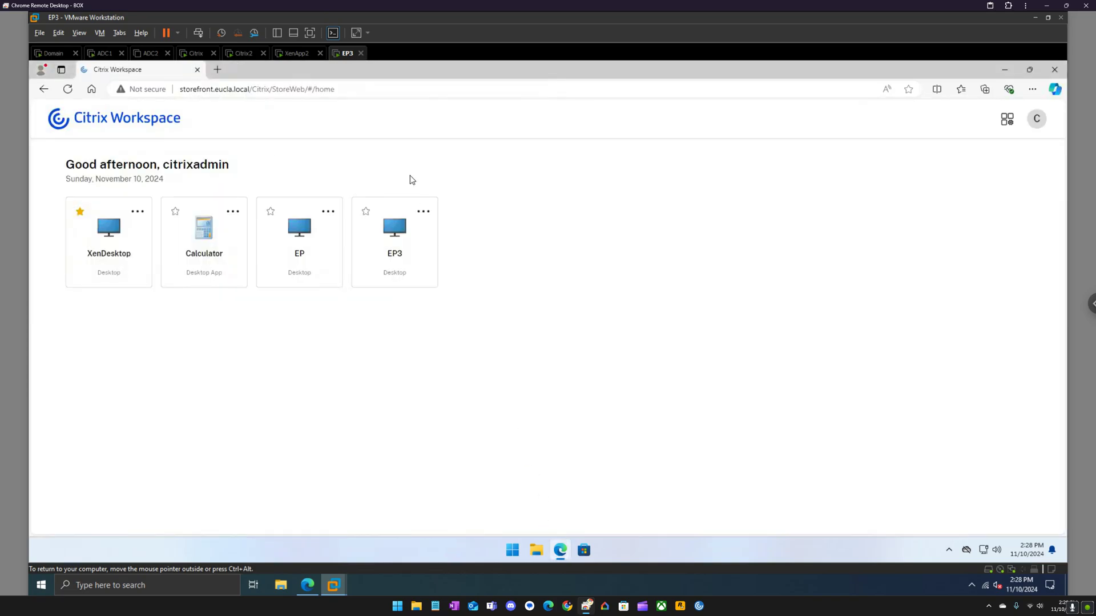
- Reload the Citrix Workspace page in the remaining browser window and load the root address storefront.eucla.local to test HTTPS redirection
left_click(69, 90)
left_click_drag(336, 89, 250, 93)
key("BackSpace")
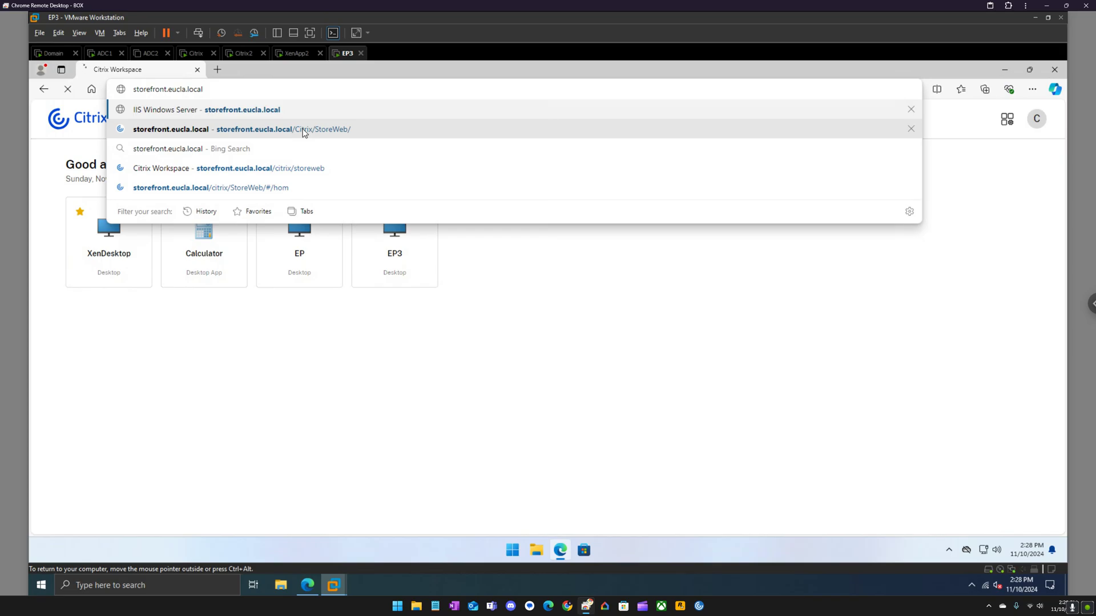
key("Return")
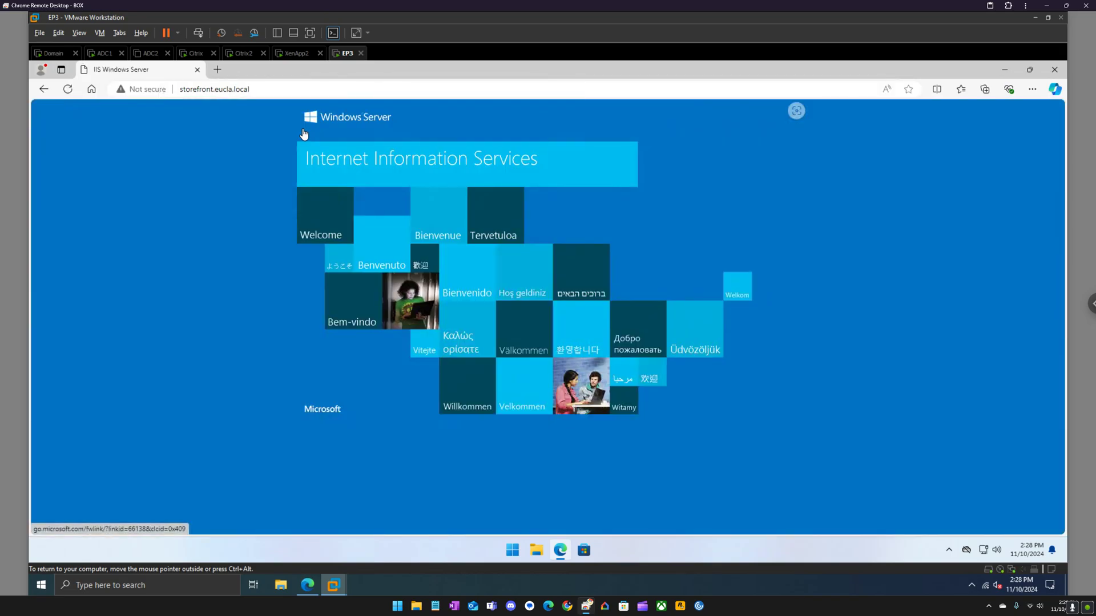
left_click(262, 88)
left_click(269, 93)
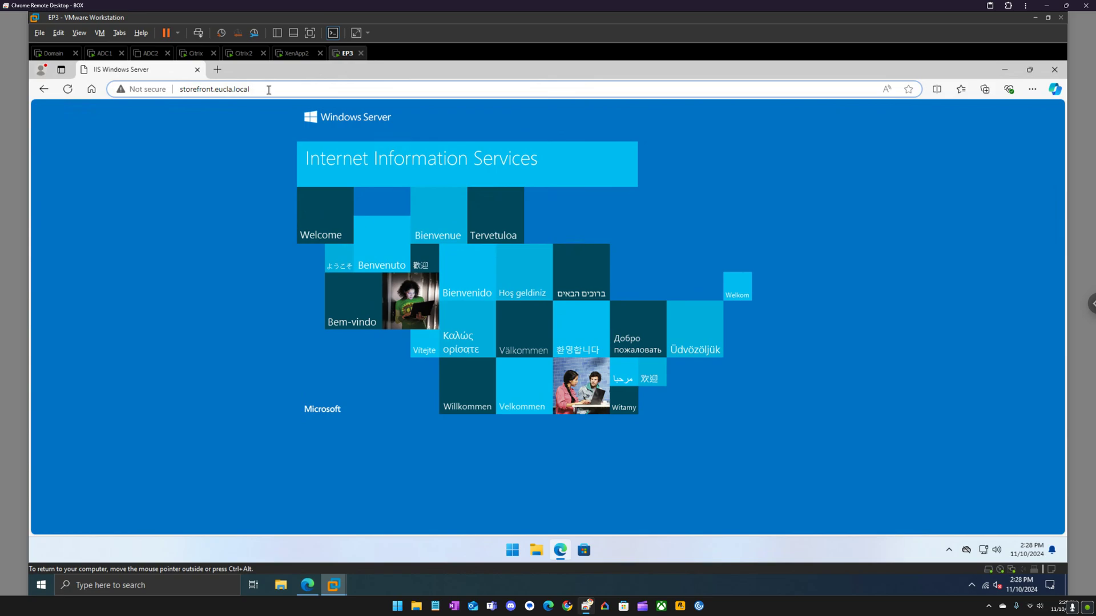
key("Return")
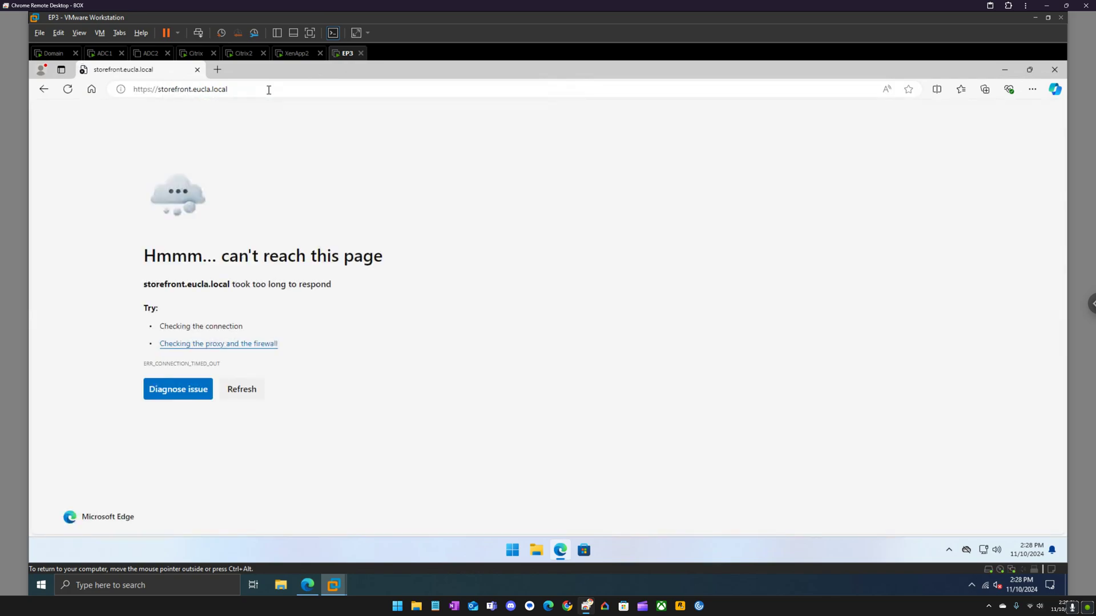
key("F5")
- Open the single server's store page at citrix/Citrix/StoreWeb in a new browser tab
left_click(216, 69)
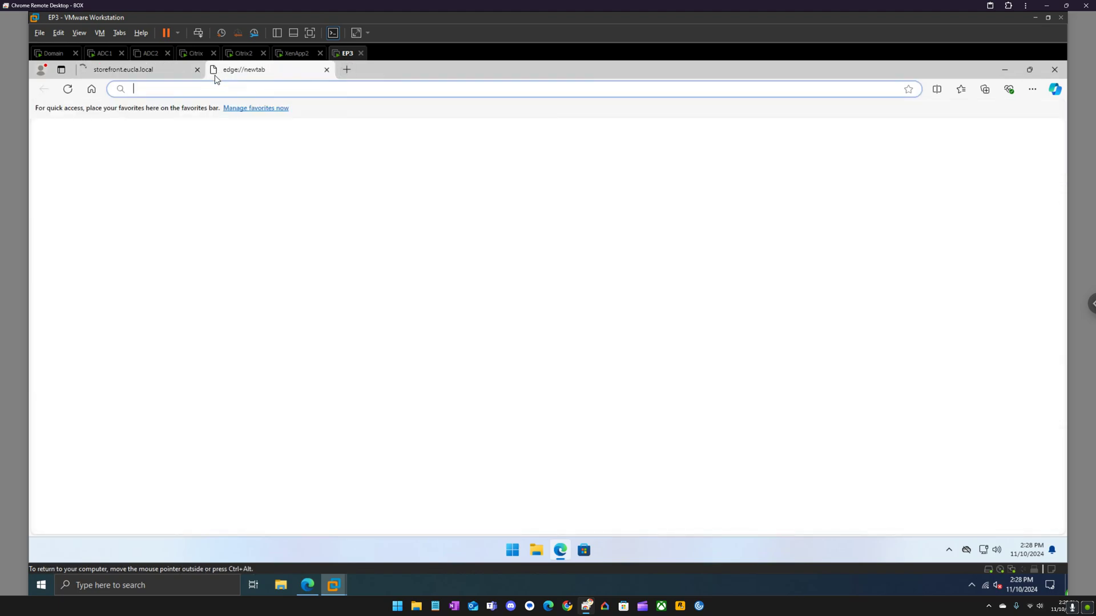
type("citrix/Citrix/StoreWeb")
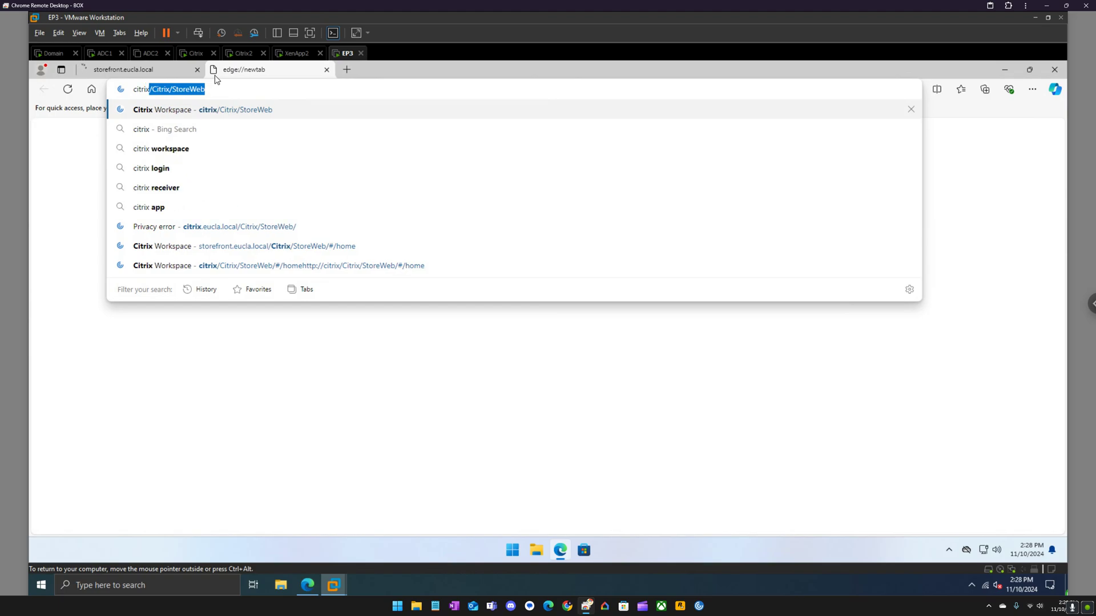
key("Right")
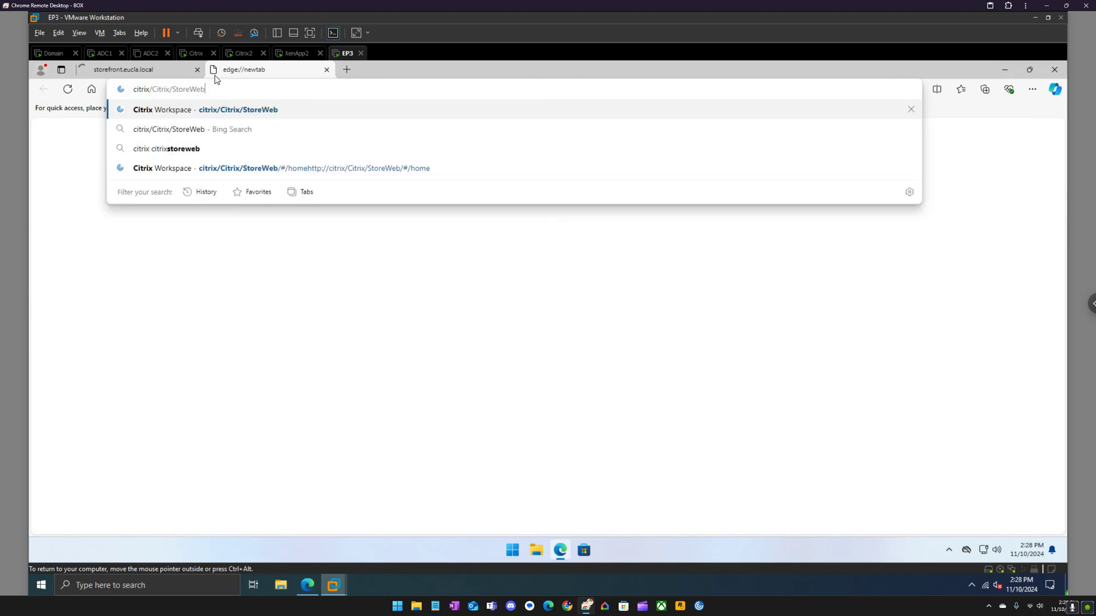
key("Return")
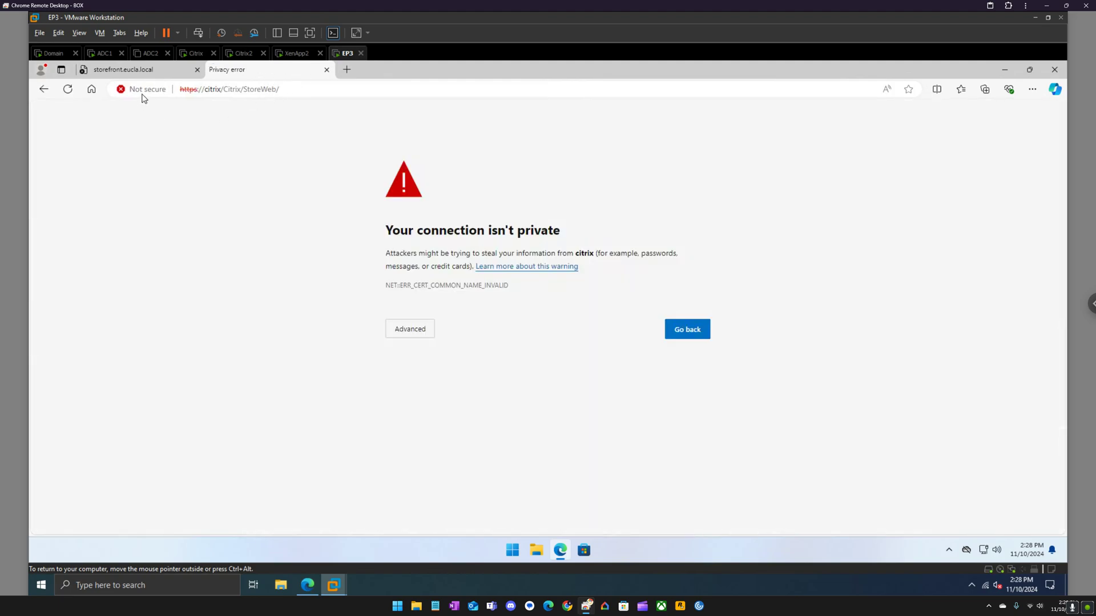
- Inspect the site certificate for the citrix page, highlight its issued-to common name, and close the certificate viewer
left_click(144, 95)
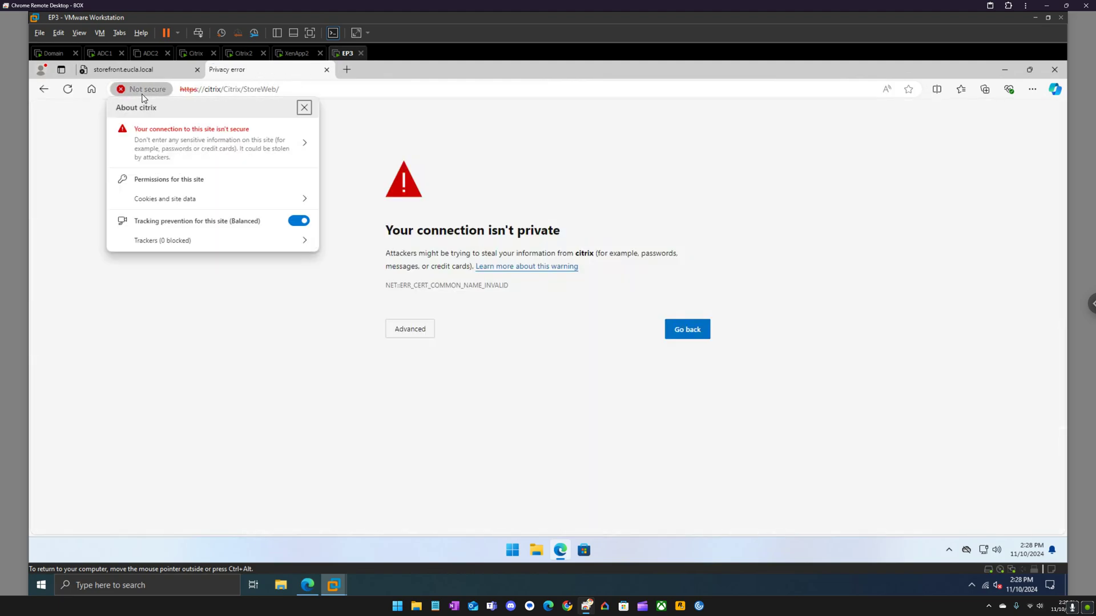
left_click(224, 145)
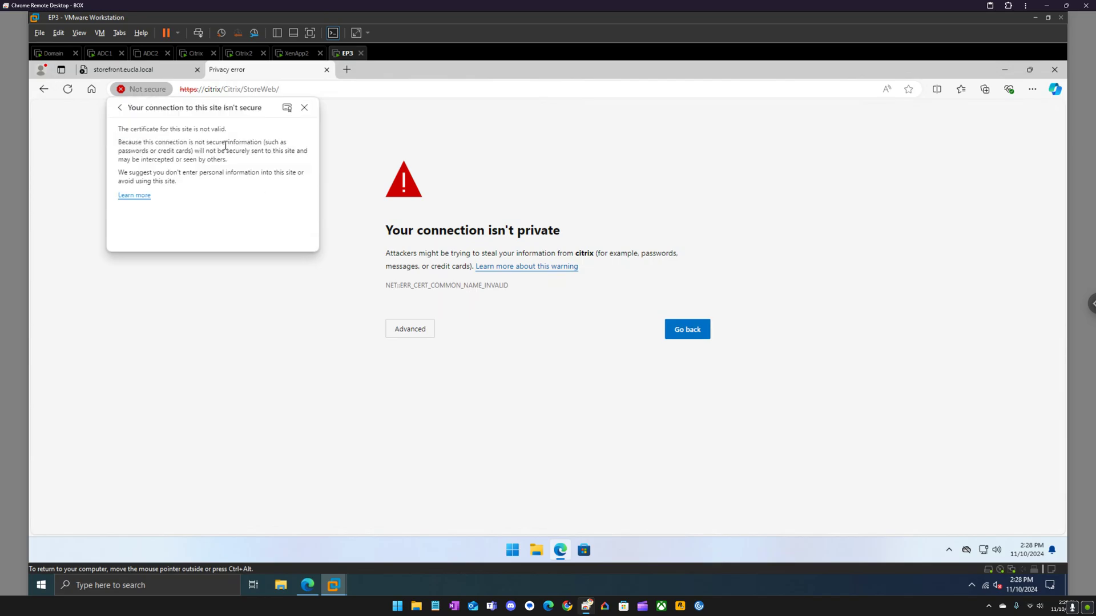
left_click(286, 108)
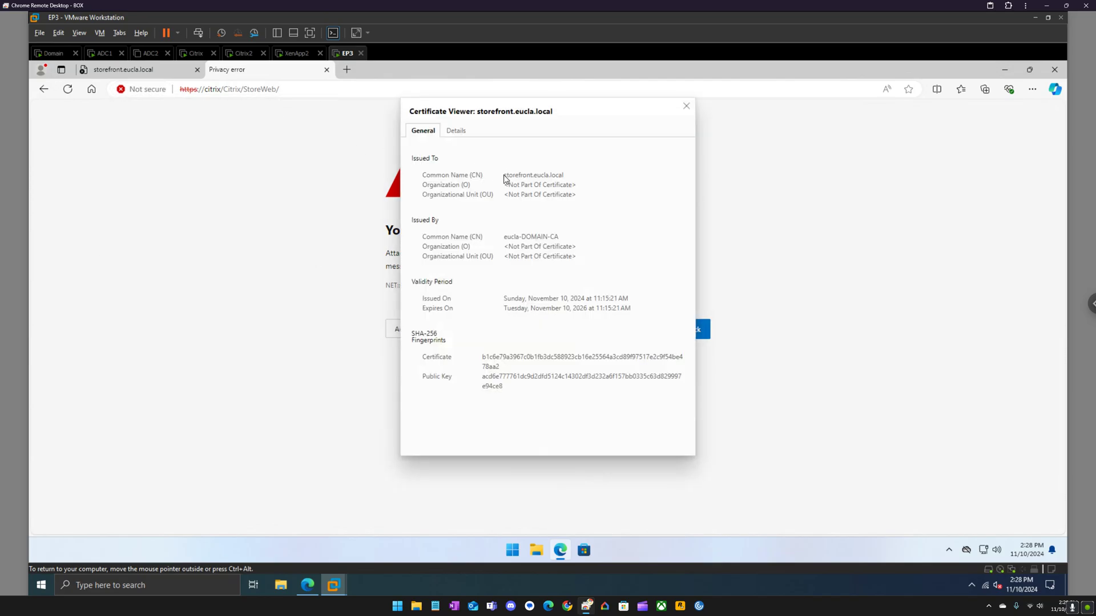
left_click_drag(505, 178, 565, 179)
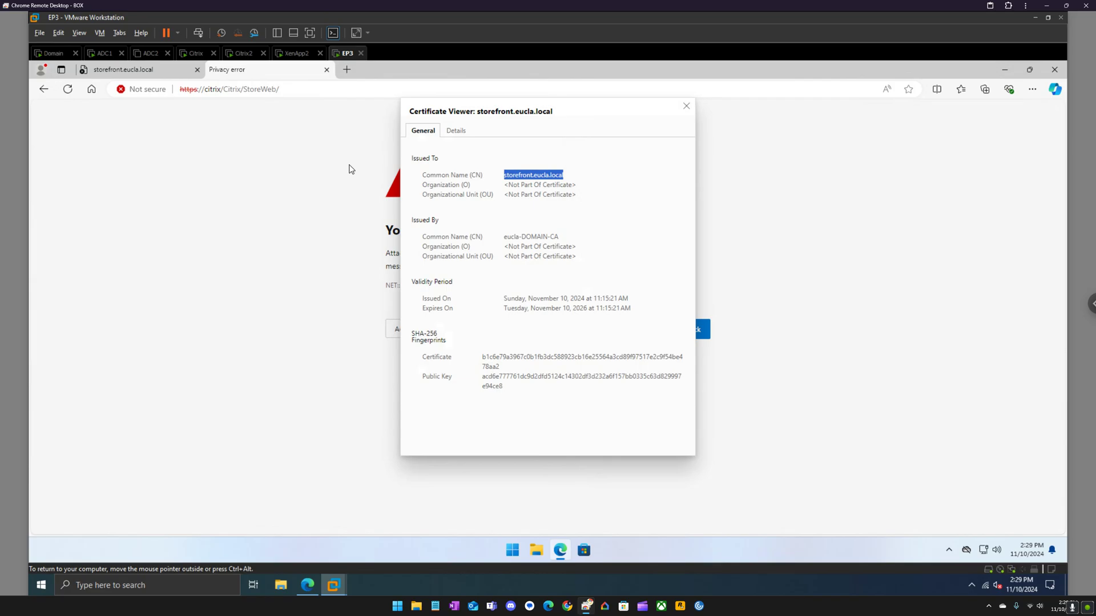
left_click(686, 108)
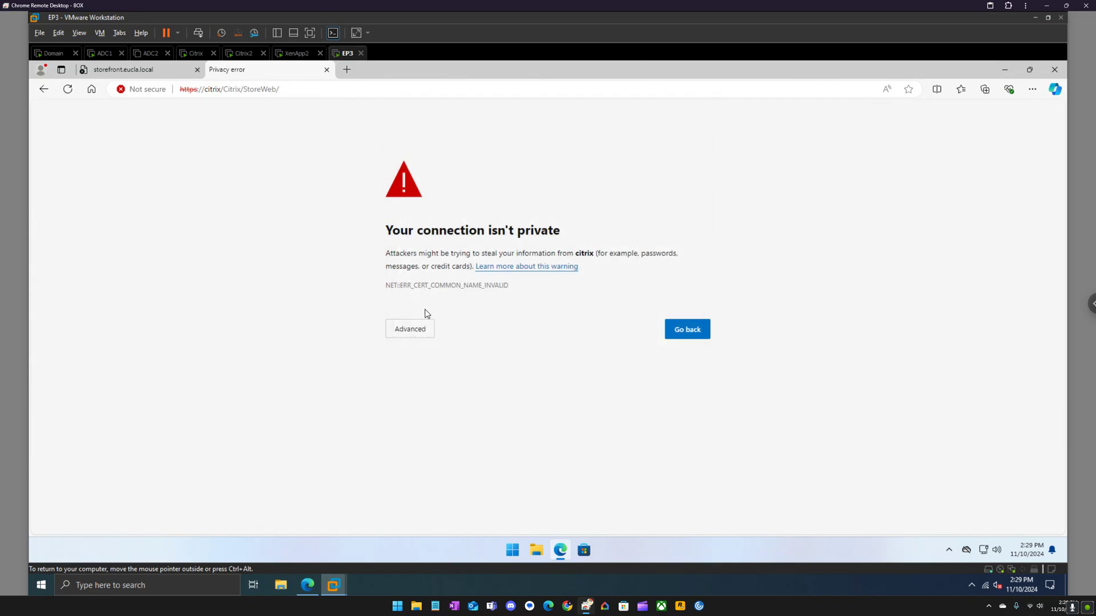
- Continue past the privacy warning to the citrix site and run Detect Workspace
left_click(421, 331)
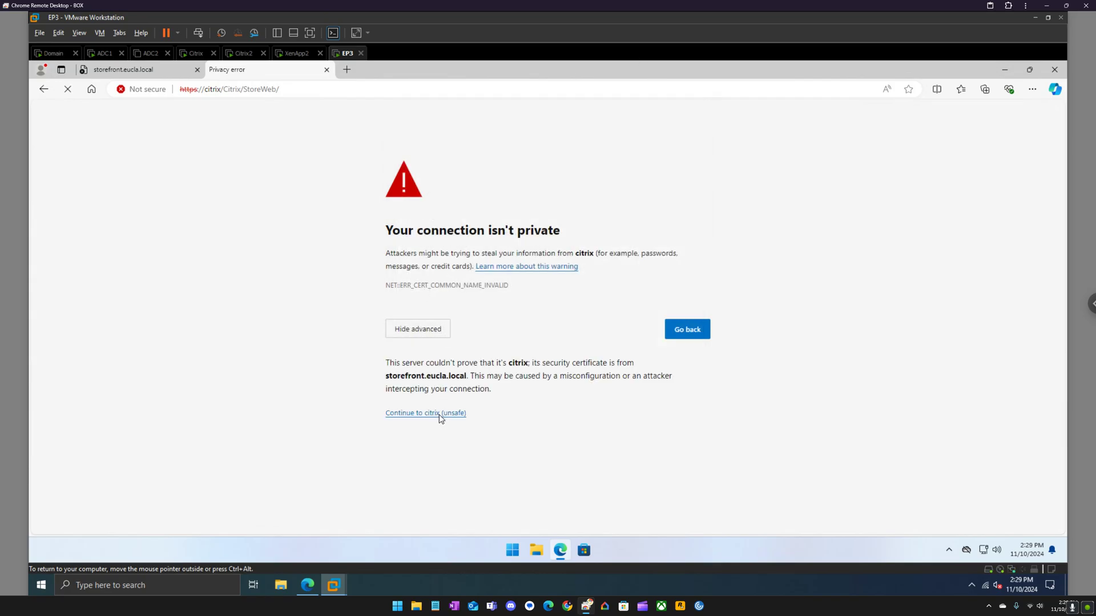
left_click(440, 415)
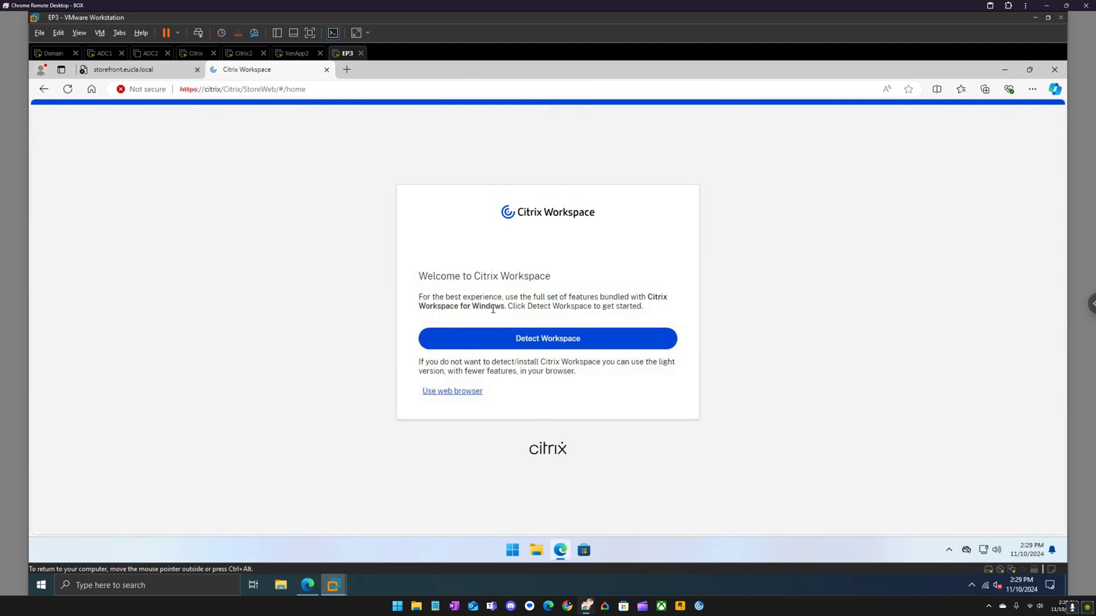
left_click(533, 339)
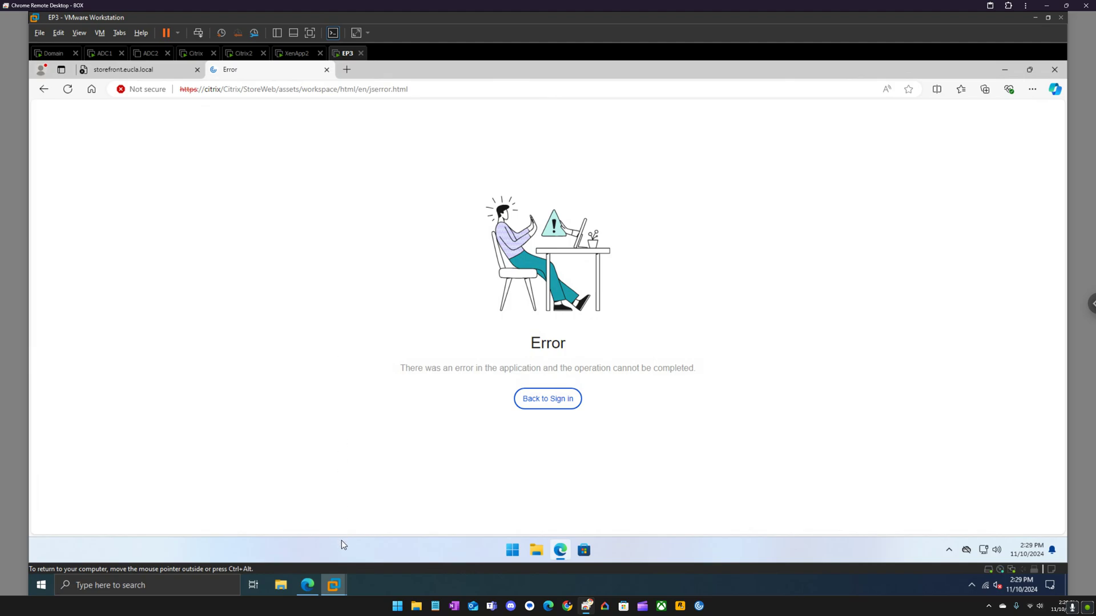
- Switch to the Domain virtual machine and unlock it with the administrator account password
left_click(53, 53)
left_click(367, 325)
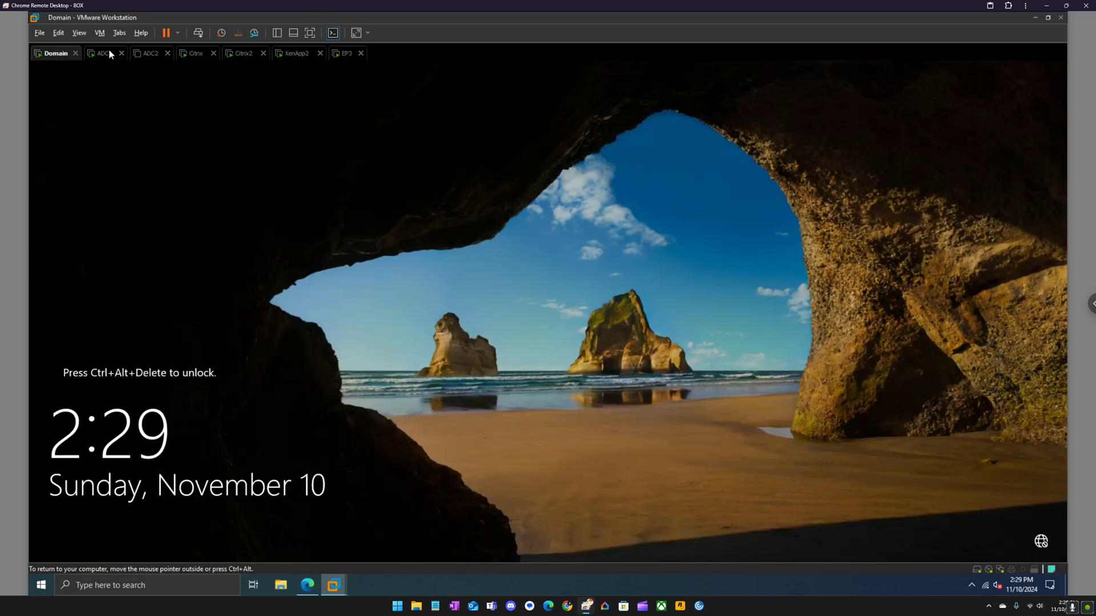
left_click(198, 35)
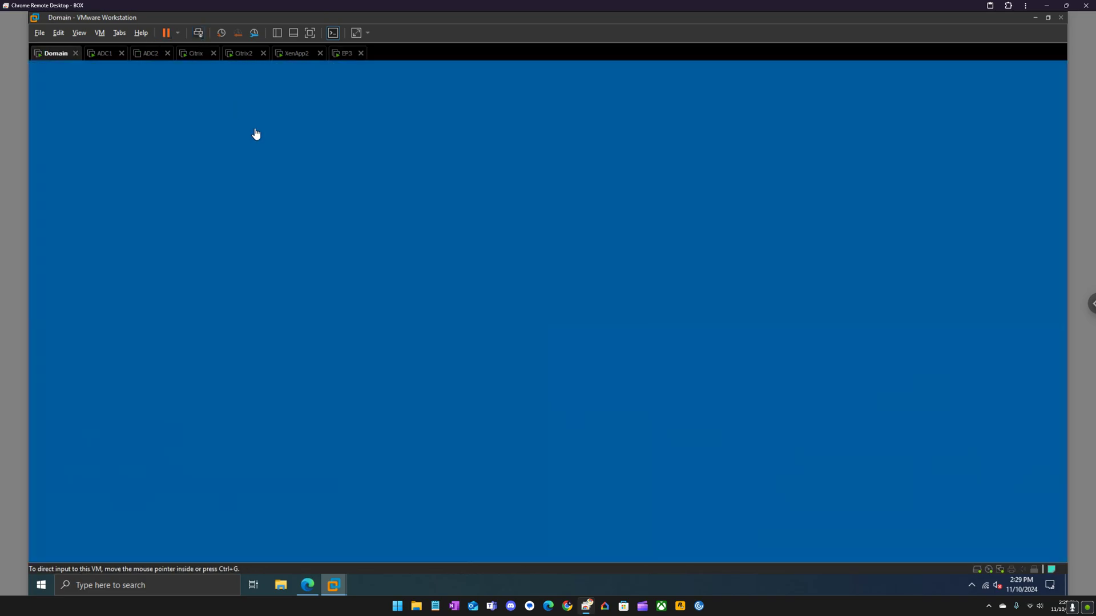
type("••")
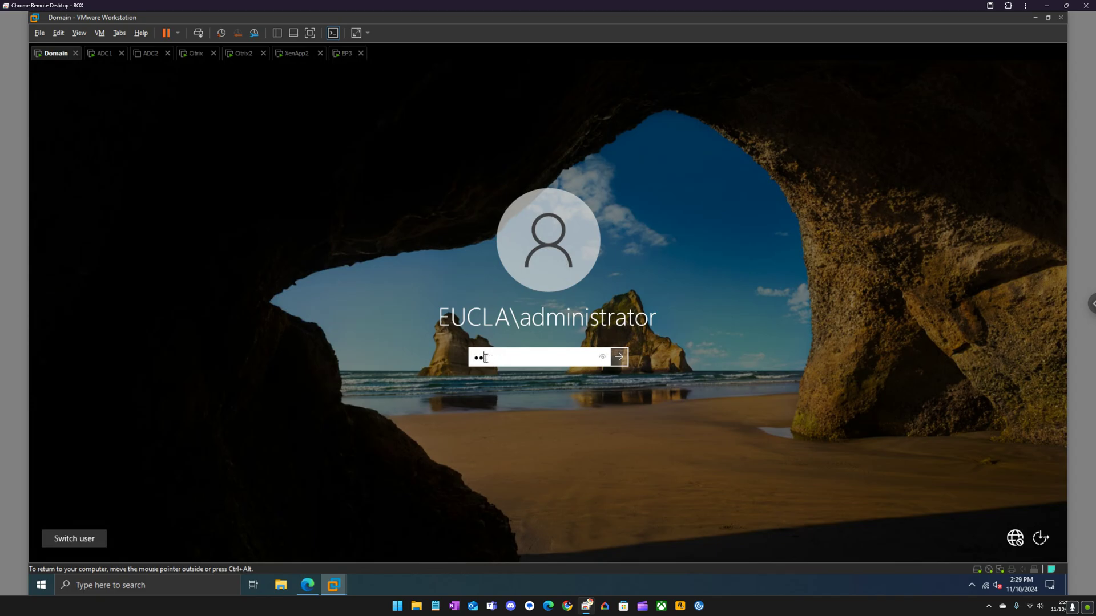
type("••••••")
key("Return")
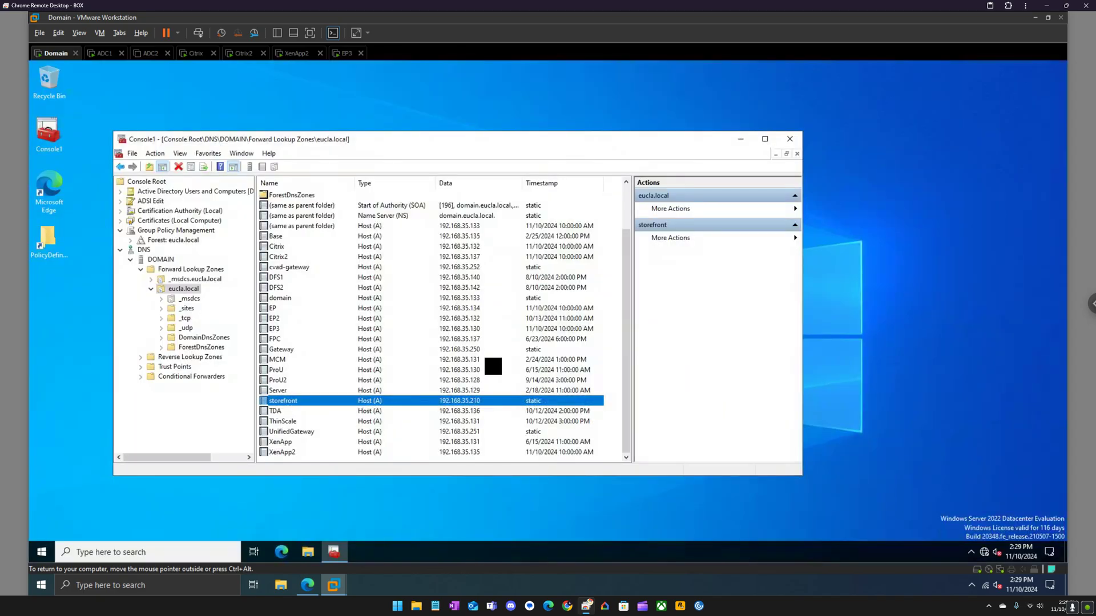
- Show the certificates in the local computer's Personal store in the management console
left_click(120, 211)
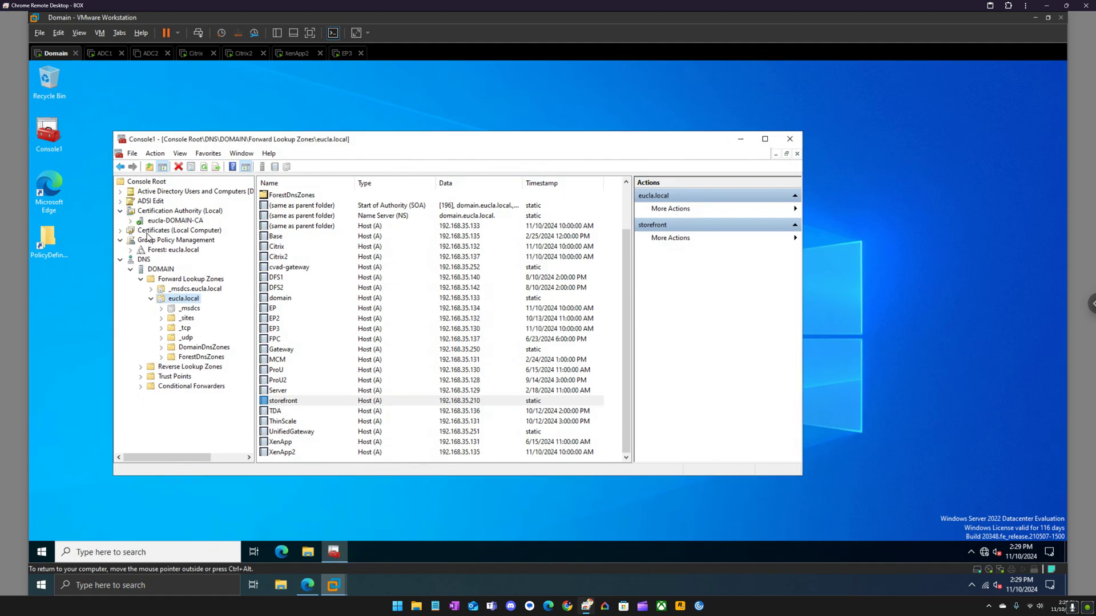
left_click(120, 211)
left_click(120, 220)
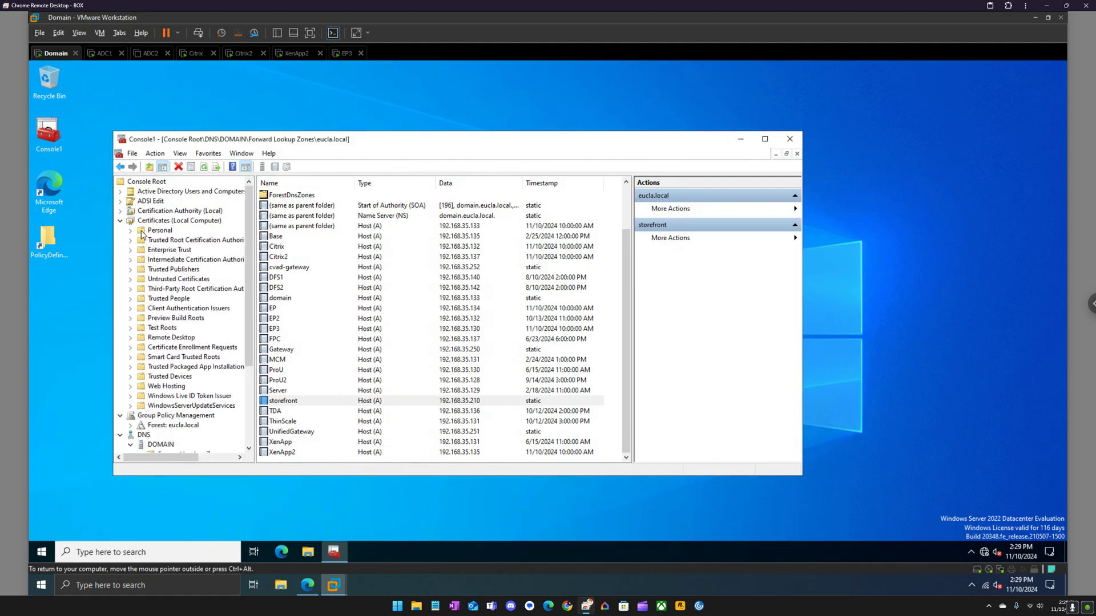
double_click(150, 231)
left_click(152, 249)
left_click(166, 239)
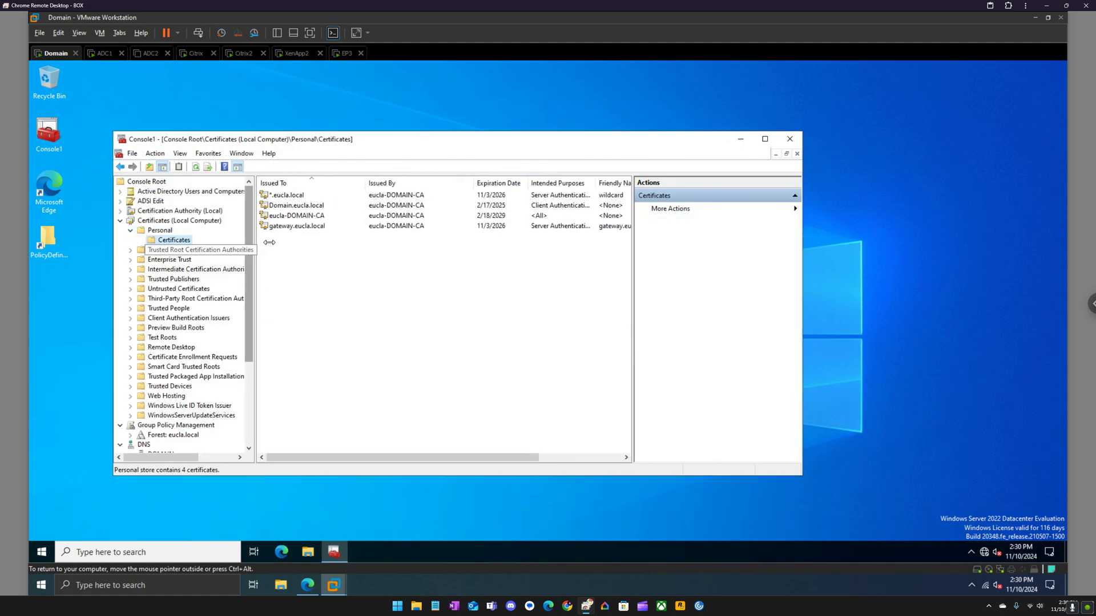
right_click(305, 245)
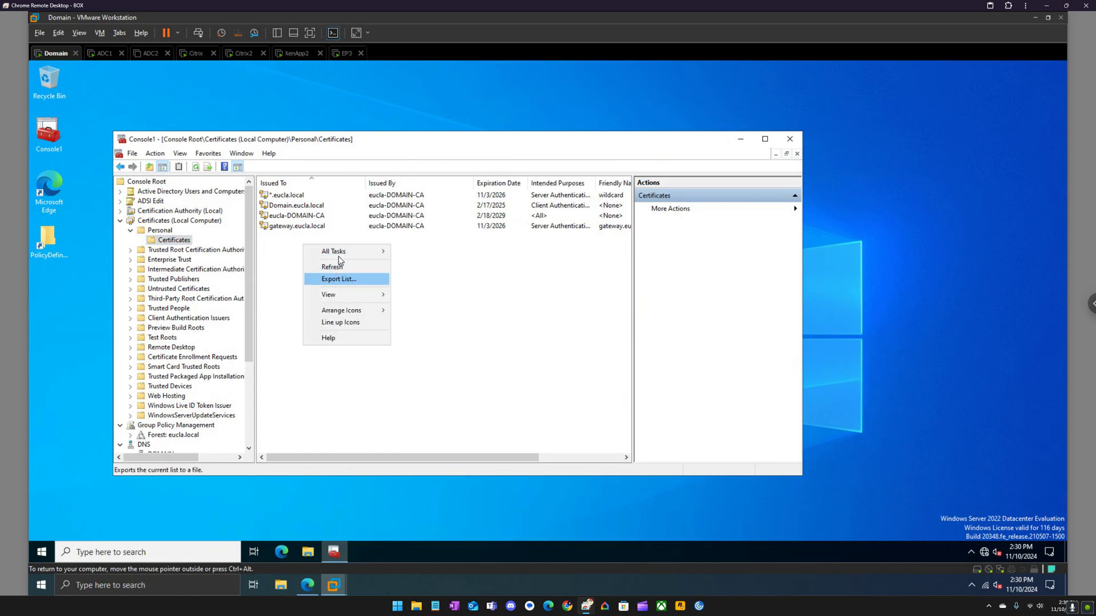
mouse_move(339, 254)
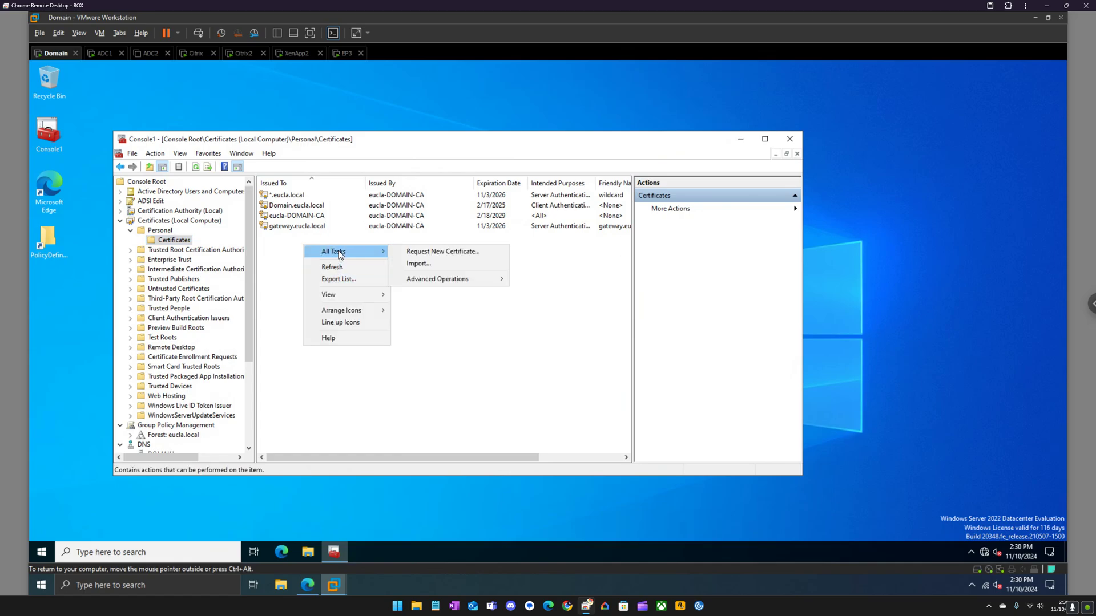
left_click(425, 255)
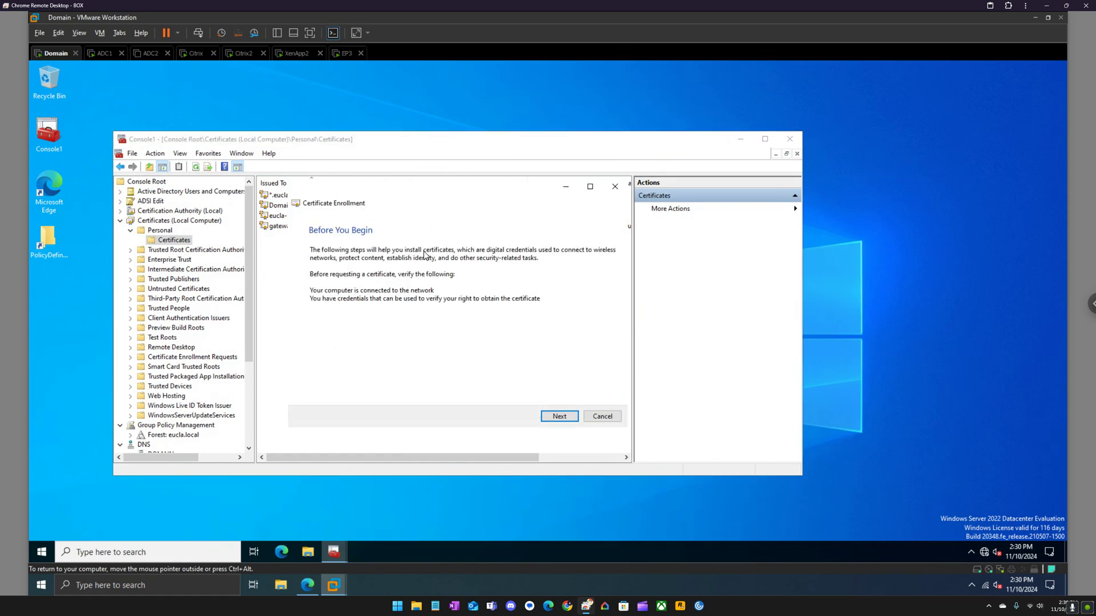
left_click(560, 416)
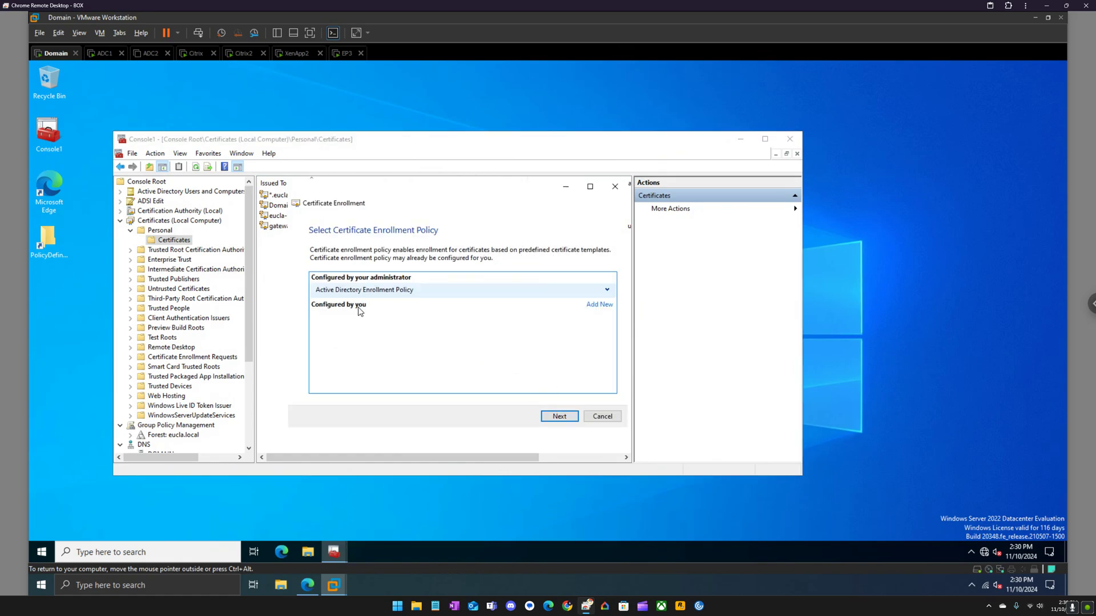
left_click(615, 188)
- Start a custom certificate request in the Personal store without enrollment policy, and continue to its certificate information with the default request format
right_click(320, 254)
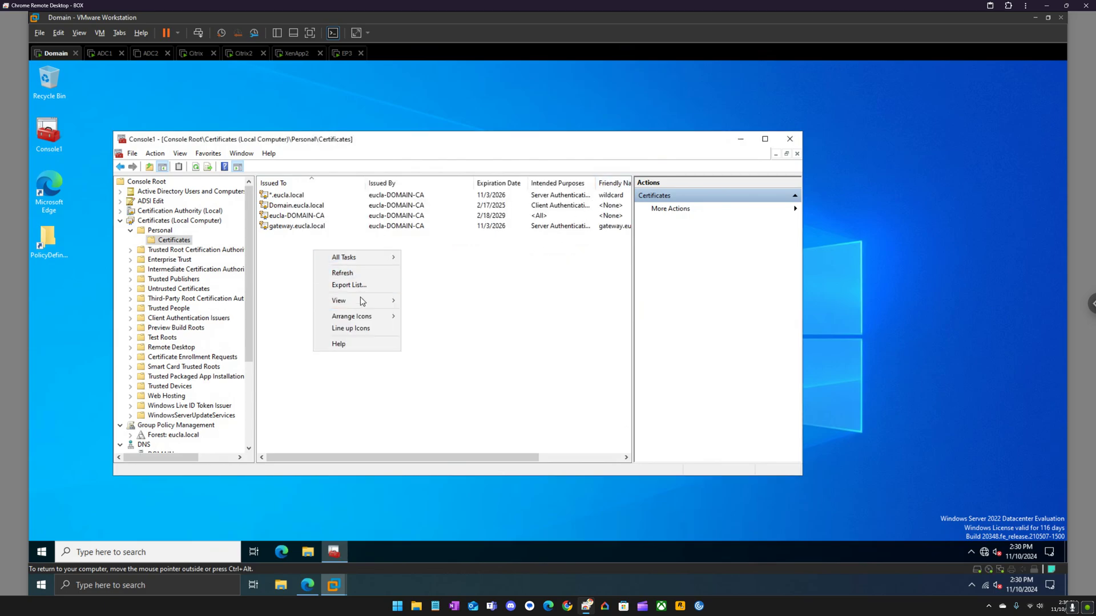
mouse_move(368, 263)
mouse_move(440, 286)
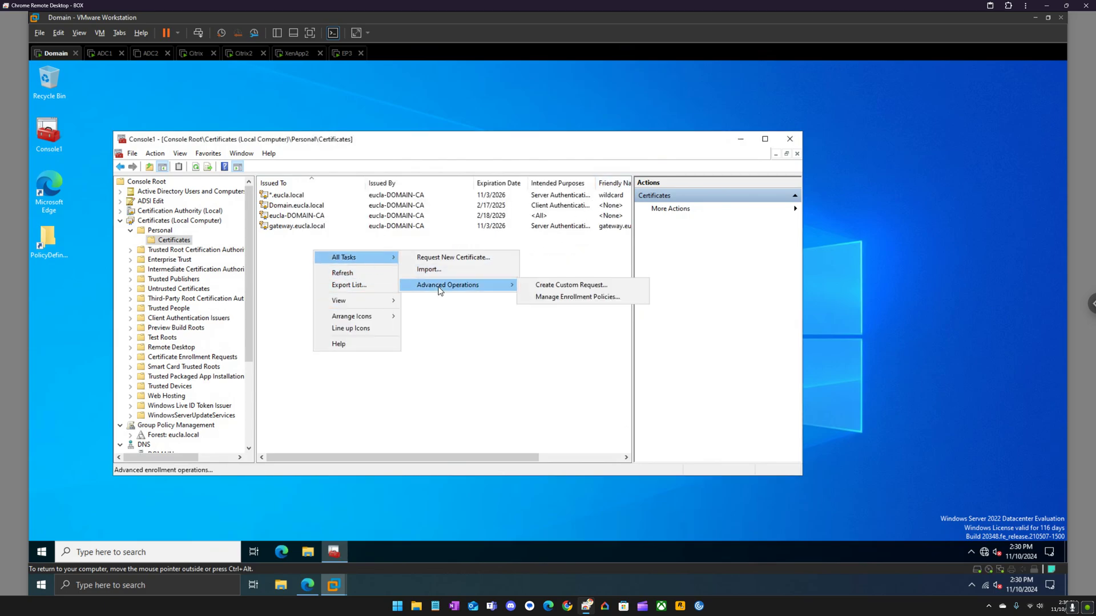
left_click(568, 287)
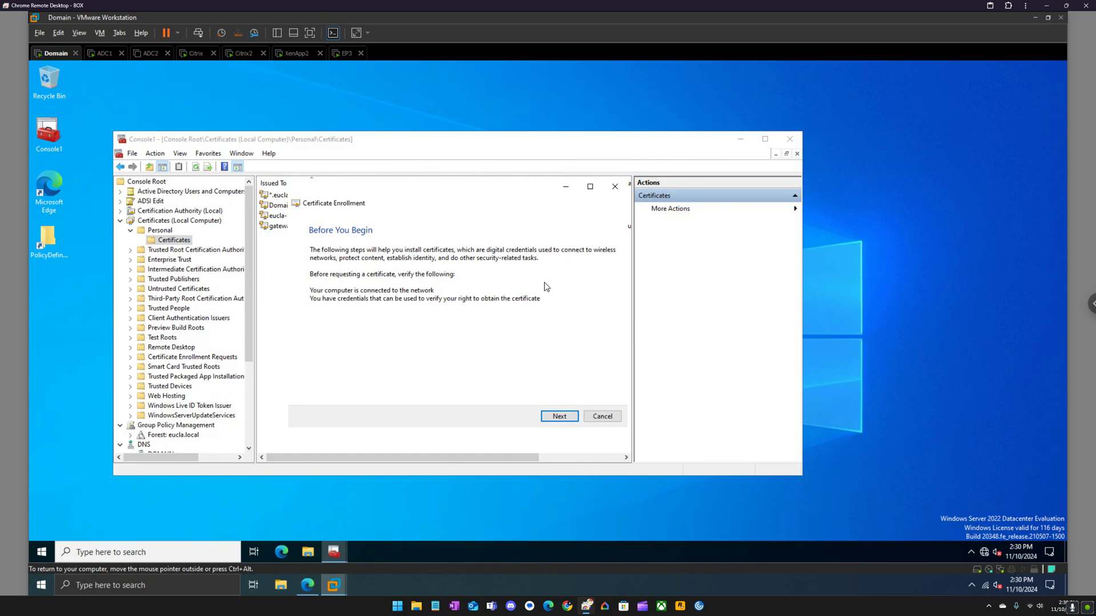
left_click(556, 416)
left_click(409, 331)
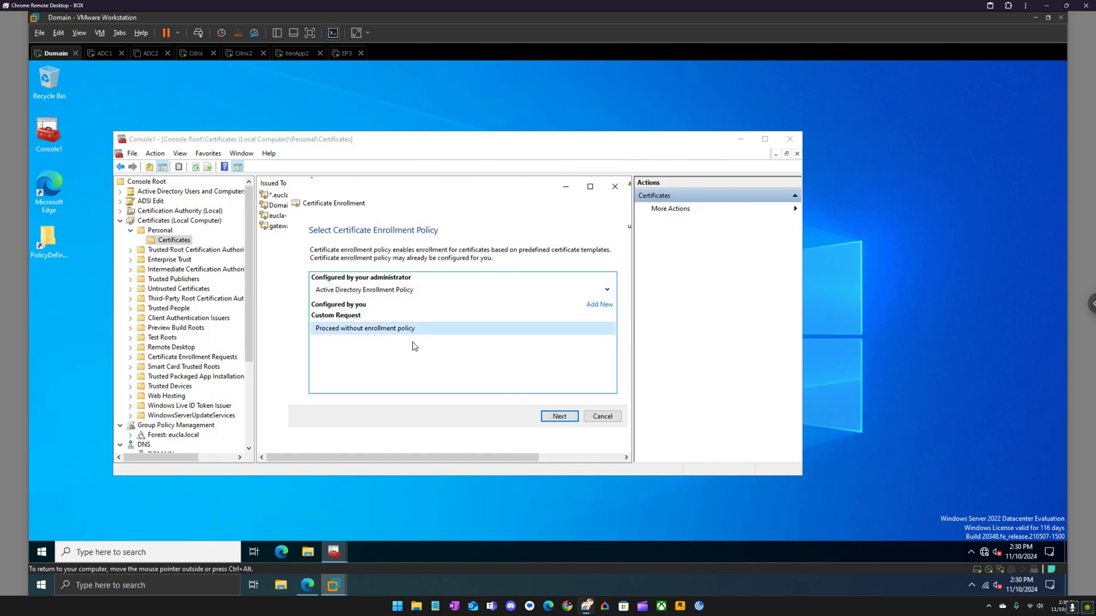
left_click(562, 417)
left_click(560, 417)
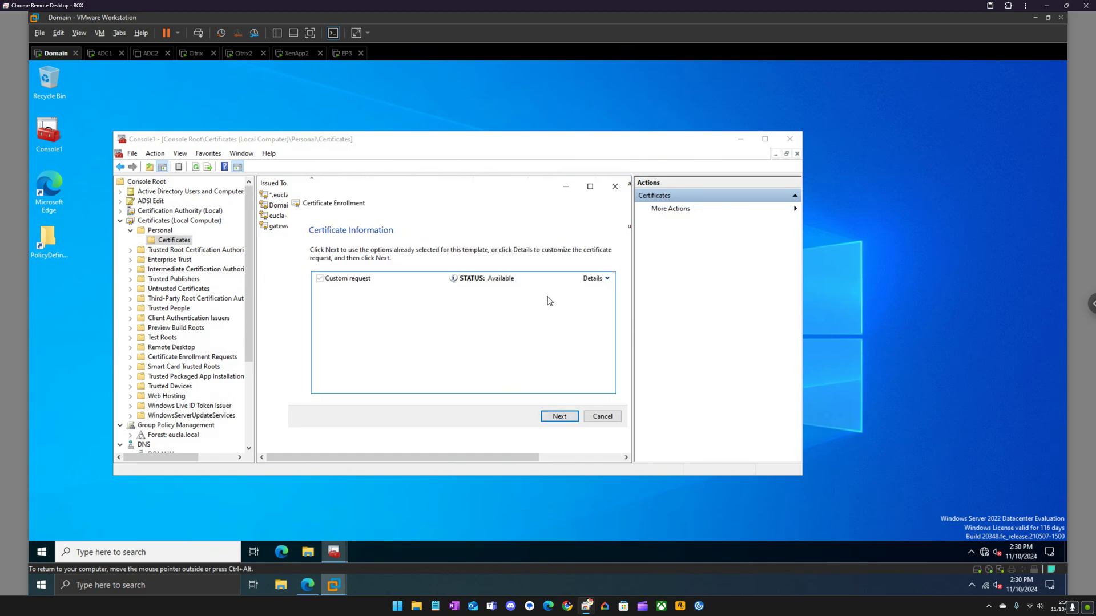
- Open the custom request's properties and set the certificate's friendly name to storefront2
left_click(606, 279)
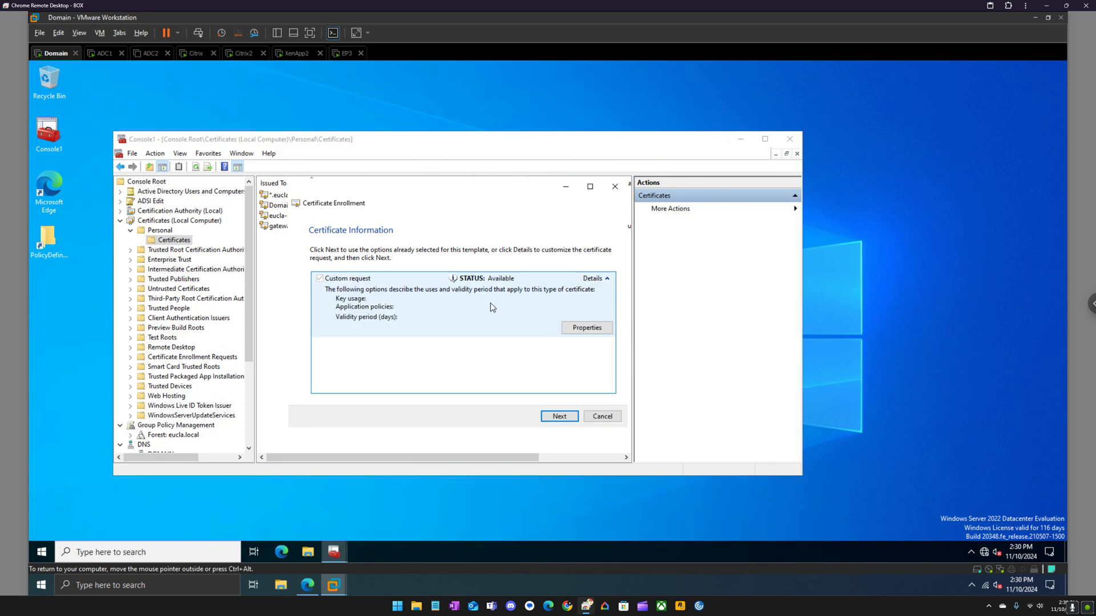
left_click(587, 328)
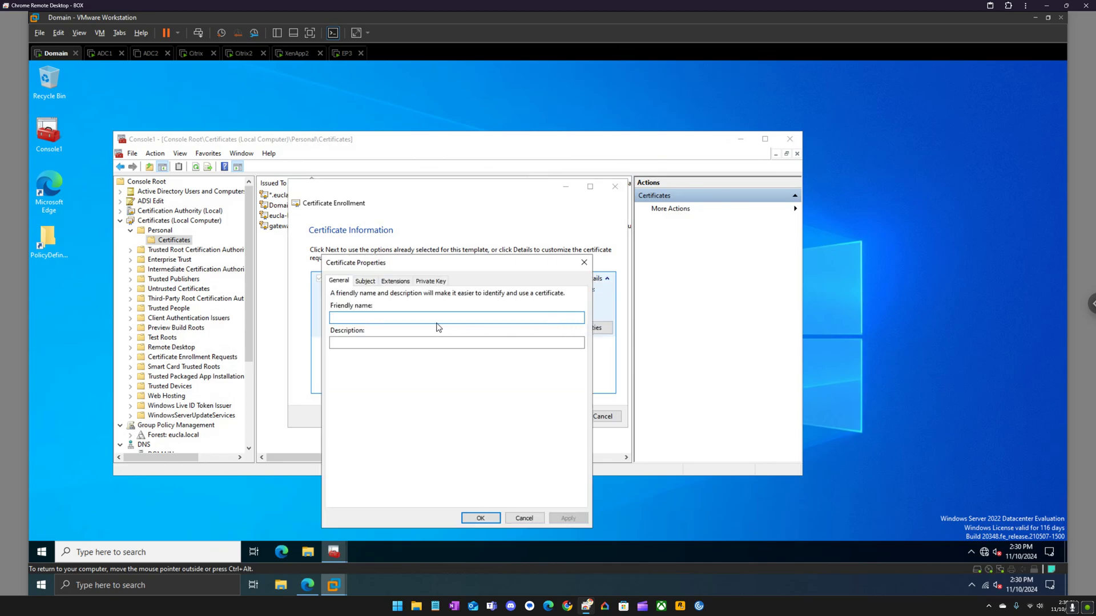
type("storefront2")
- Open the certificate request's subject settings and set the subject name type to Common name
left_click(365, 281)
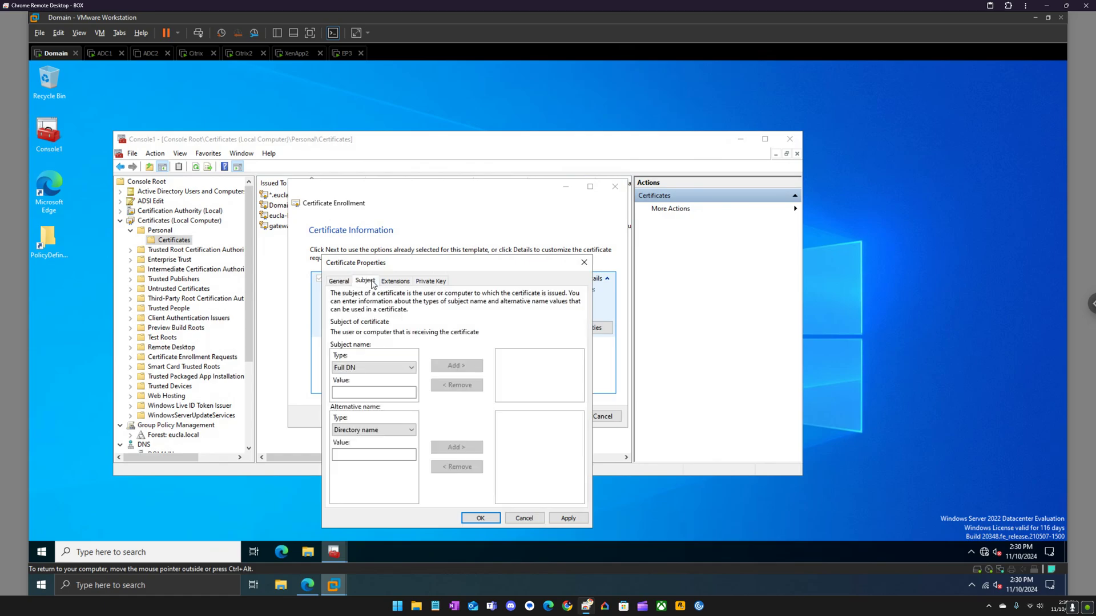
left_click(387, 371)
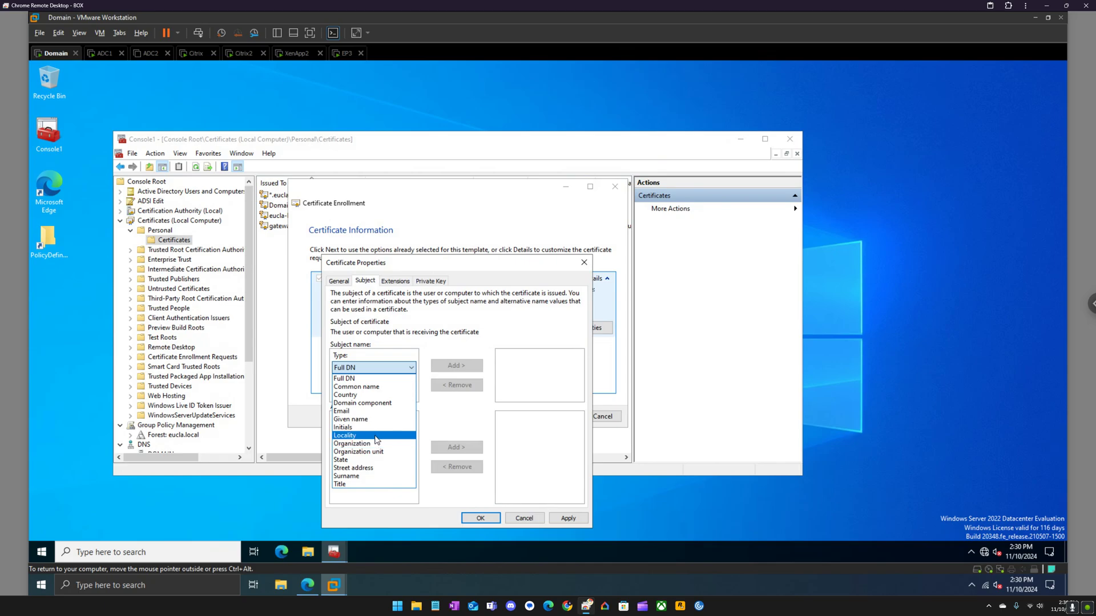
left_click(373, 387)
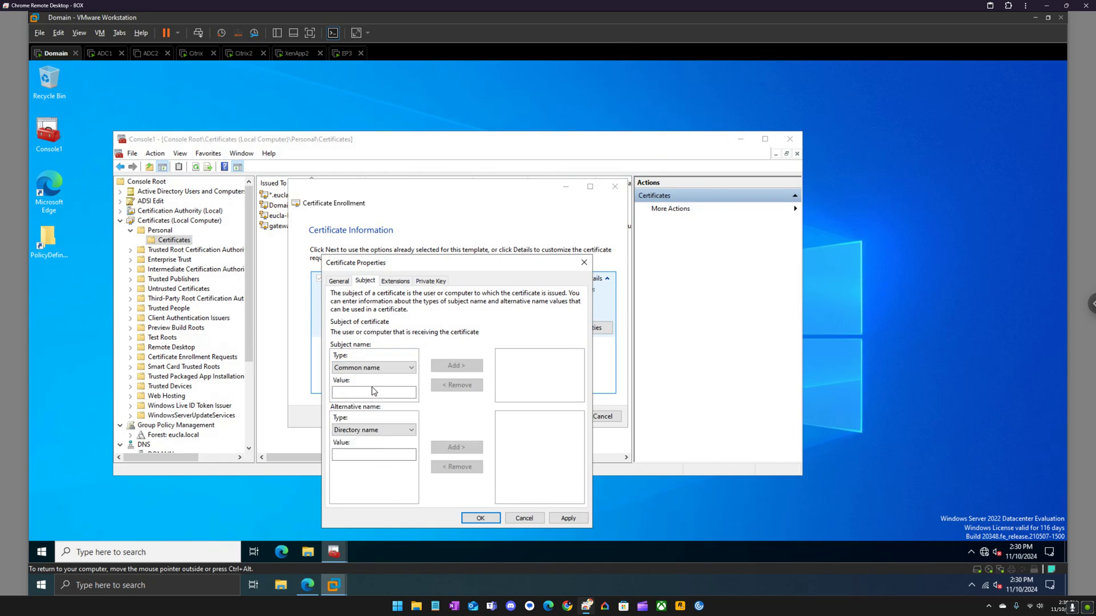
left_click(372, 391)
type("st")
key("BackSpace")
key("BackSpace")
type("vip-lb-storef")
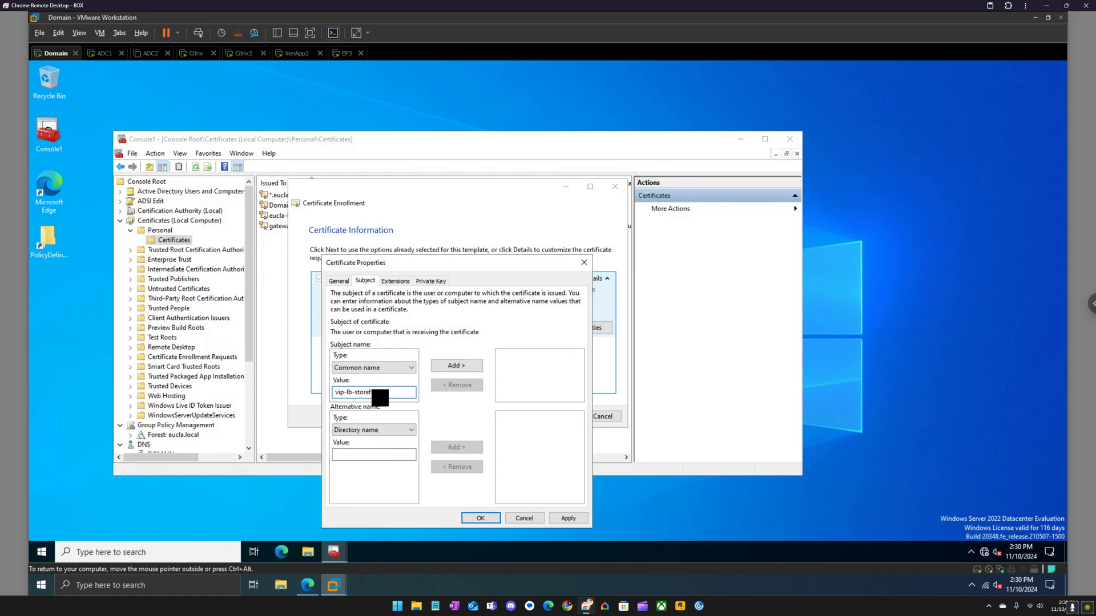
key("BackSpace")
key("BackSpace")
key("BackSpace")
key("BackSpace")
key("BackSpace")
key("BackSpace")
key("BackSpace")
key("BackSpace")
key("BackSpace")
key("BackSpace")
key("BackSpace")
key("BackSpace")
key("BackSpace")
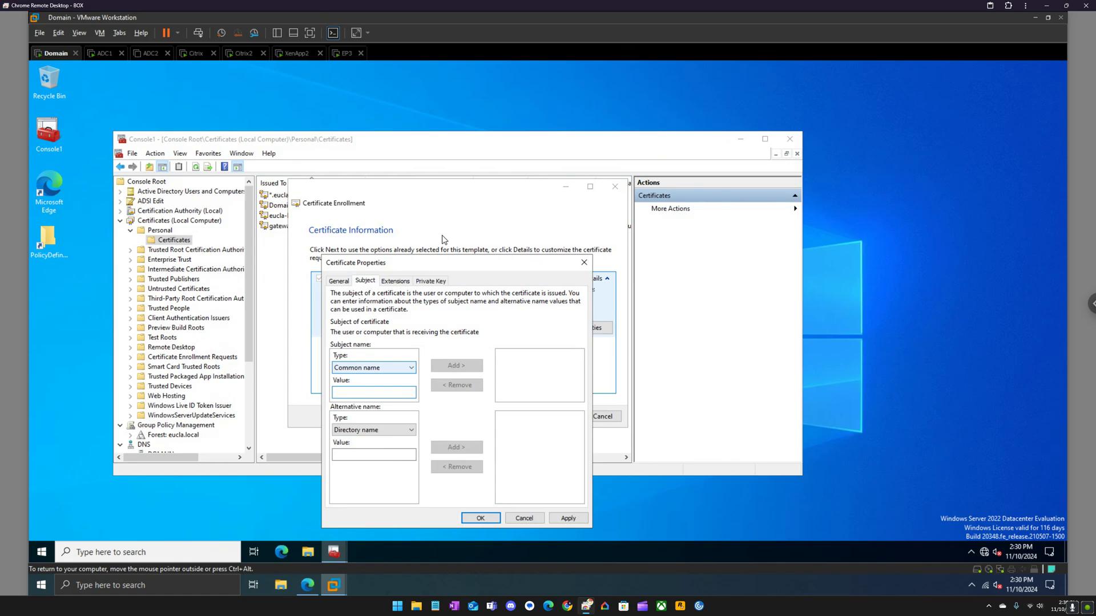
- Add storefront.eucla.local as a common name of the certificate subject and copy the value for reuse
type("sto")
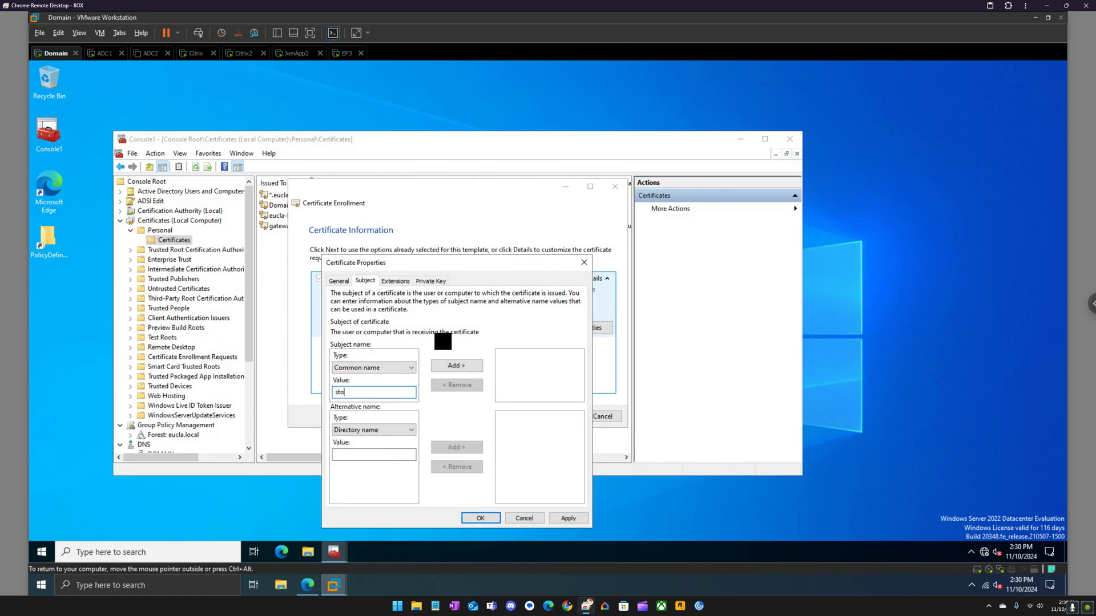
type("refront.eucla")
type("local")
key("ctrl+a")
key("ctrl+c")
left_click(457, 365)
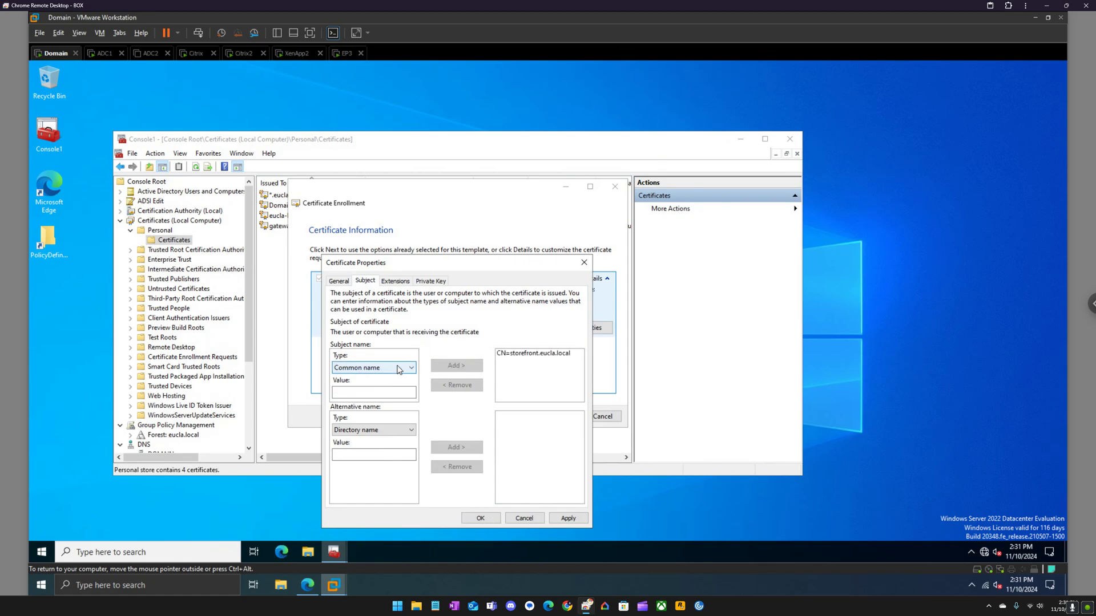
- Add citrix.eucla.local and citrix2.eucla.local as further common names of the certificate subject
left_click(368, 392)
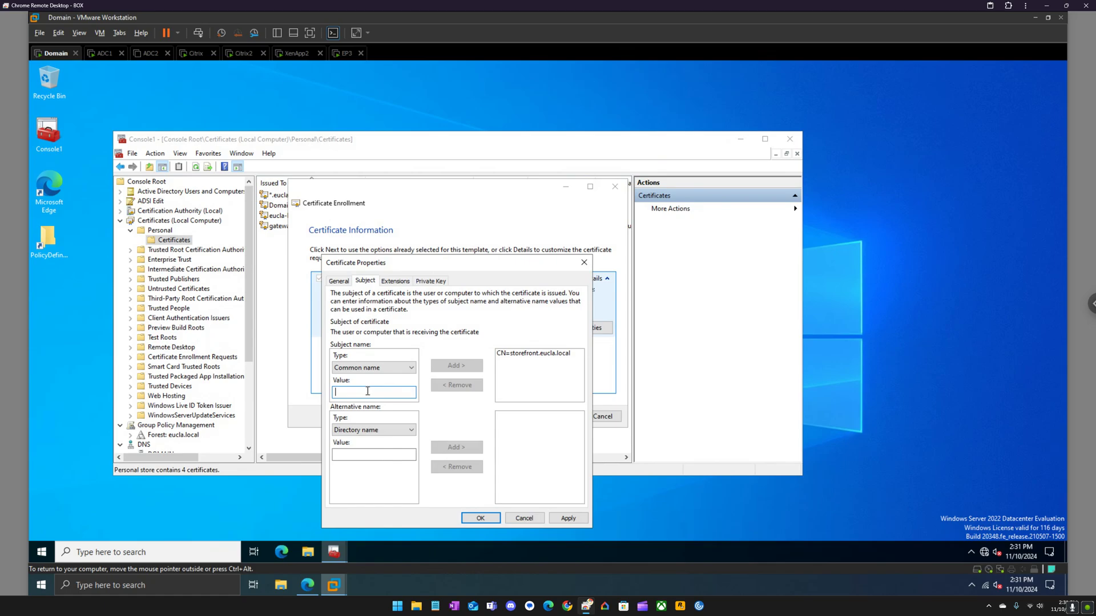
key("ctrl+v")
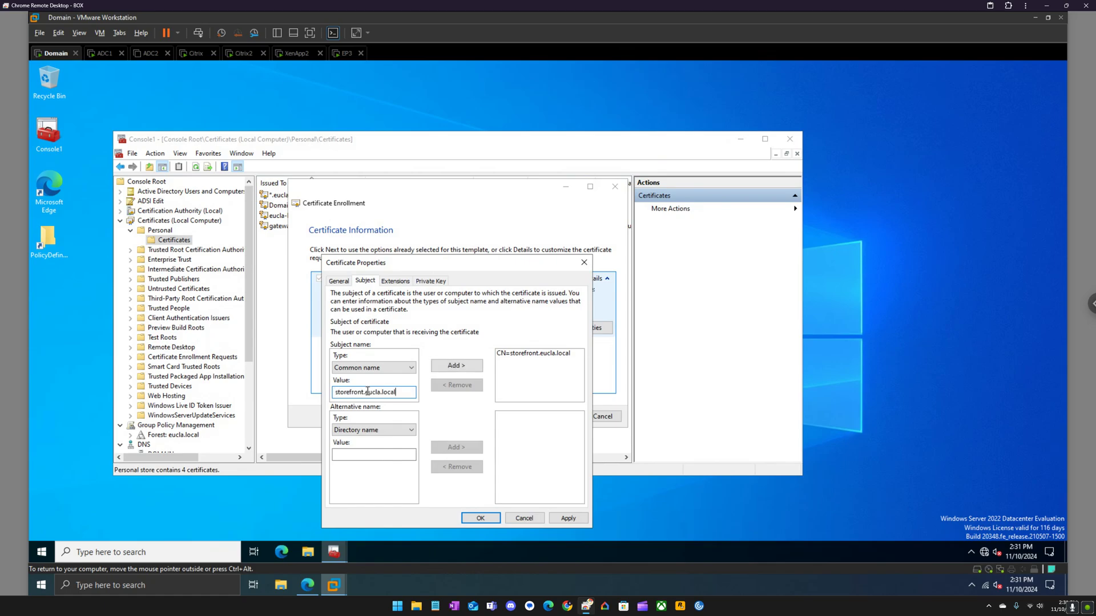
double_click(352, 393)
left_click(362, 392)
left_click_drag(364, 393, 300, 394)
type("citrix")
left_click(456, 366)
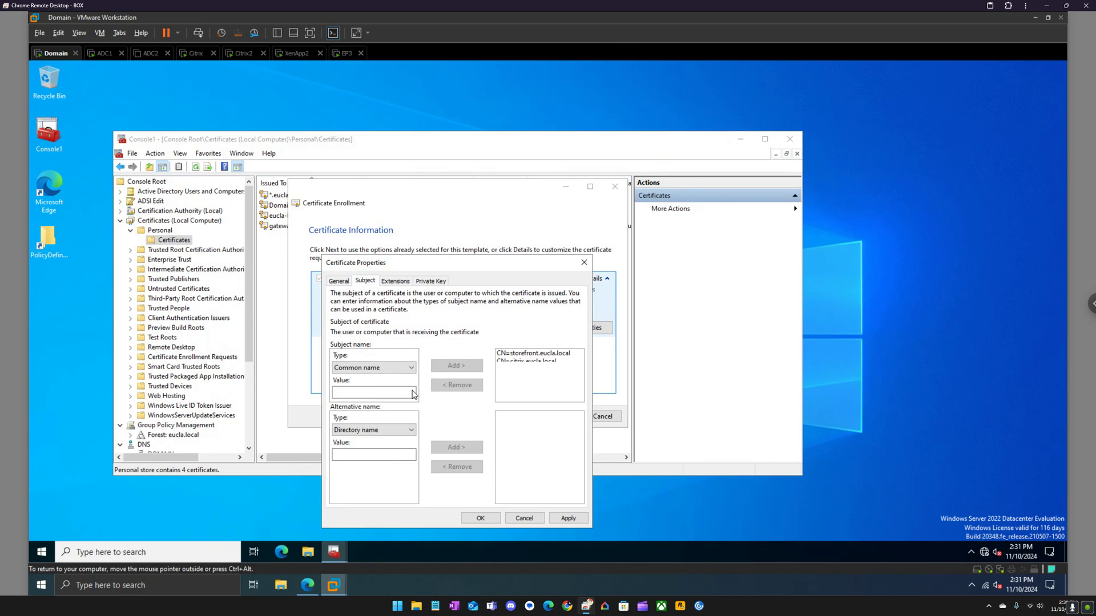
left_click(351, 393)
type("citrix.eucla.local")
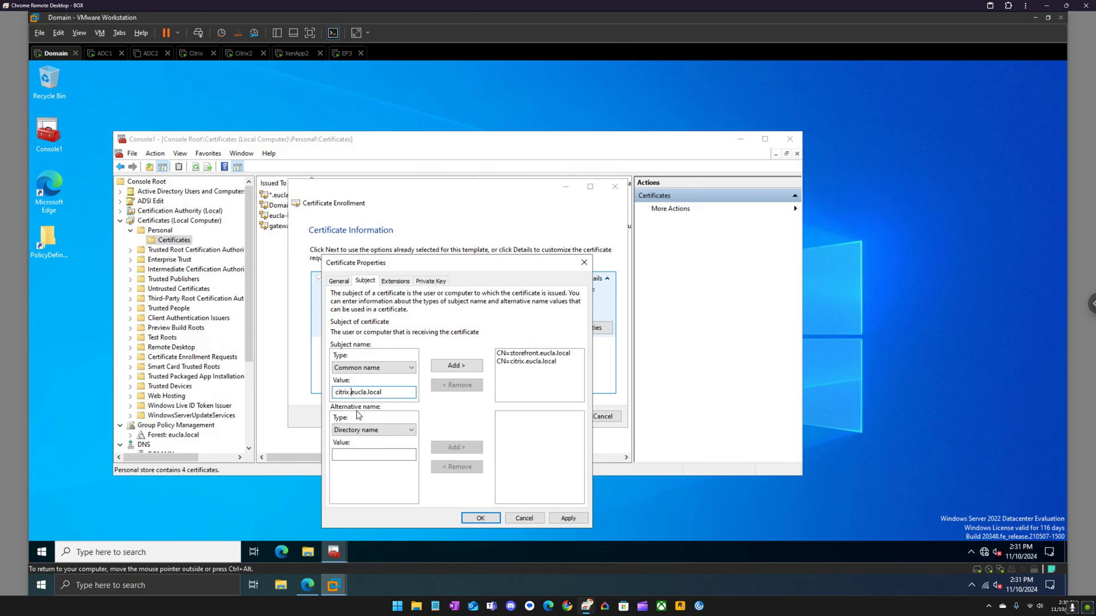
type("2")
left_click(456, 365)
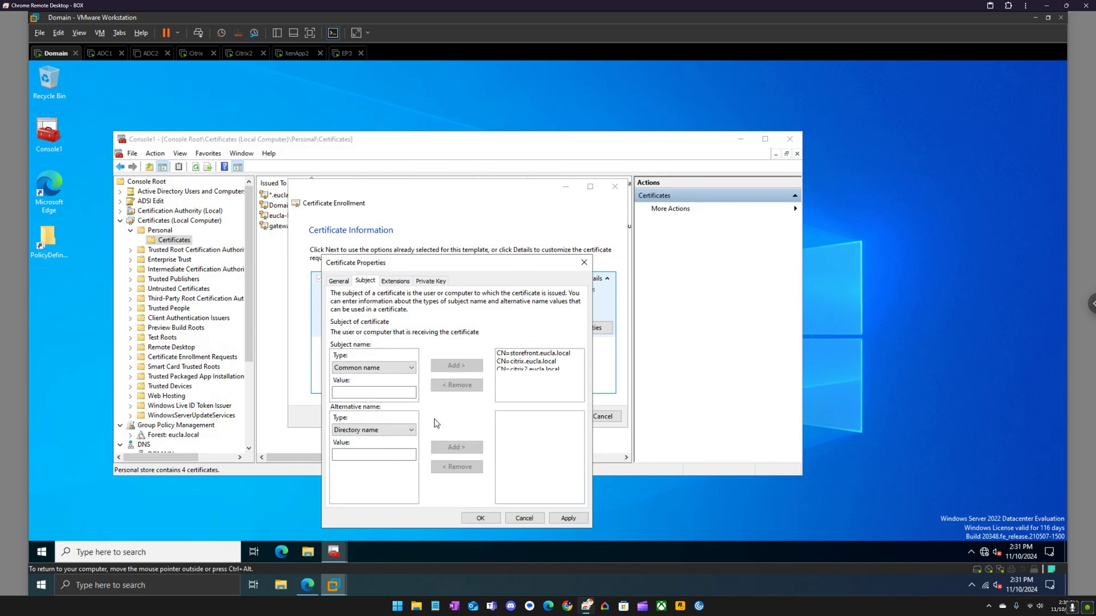
- Set the alternative name type to DNS and add citrix.eucla.local and citrix2.eucla.local as alternative names
left_click(369, 432)
left_click(356, 454)
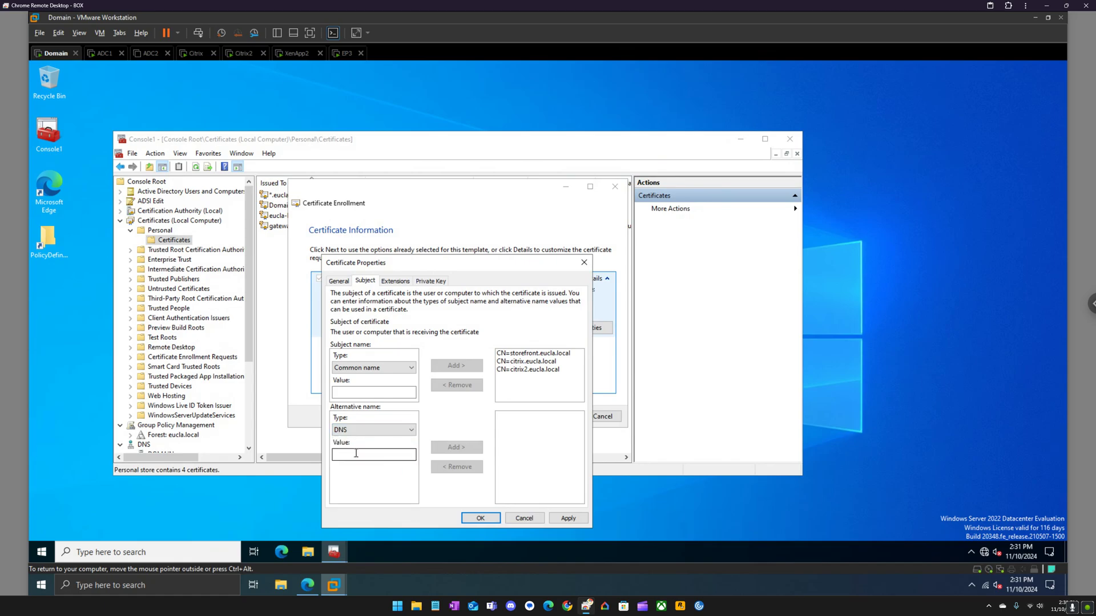
type("citrix.eucla.local")
left_click(457, 447)
left_click(350, 458)
type("citrix.eucla.local")
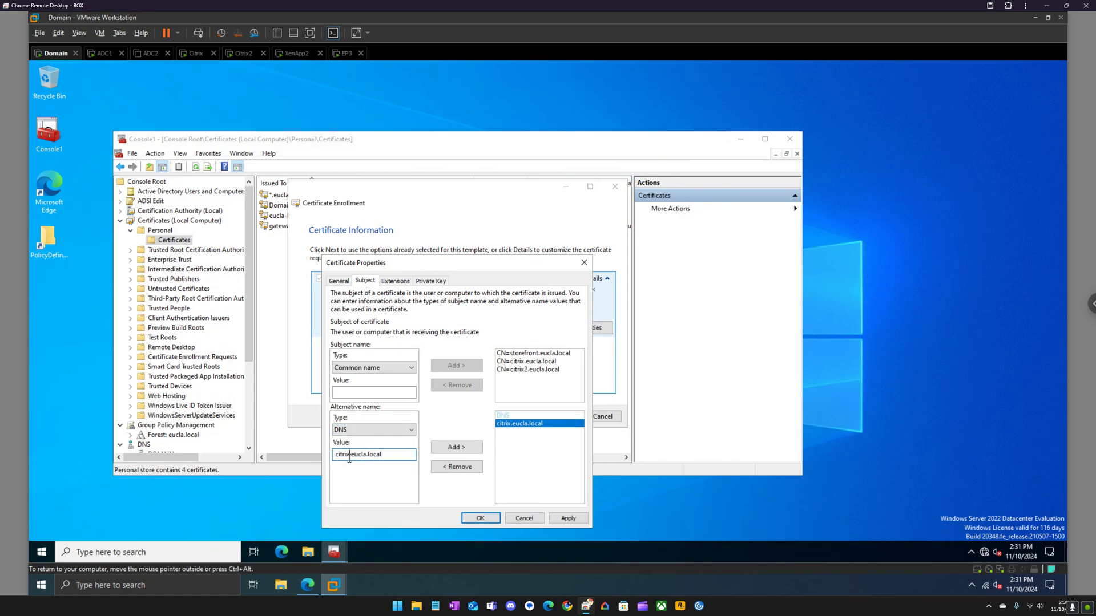
left_click(349, 455)
type("2")
left_click(456, 447)
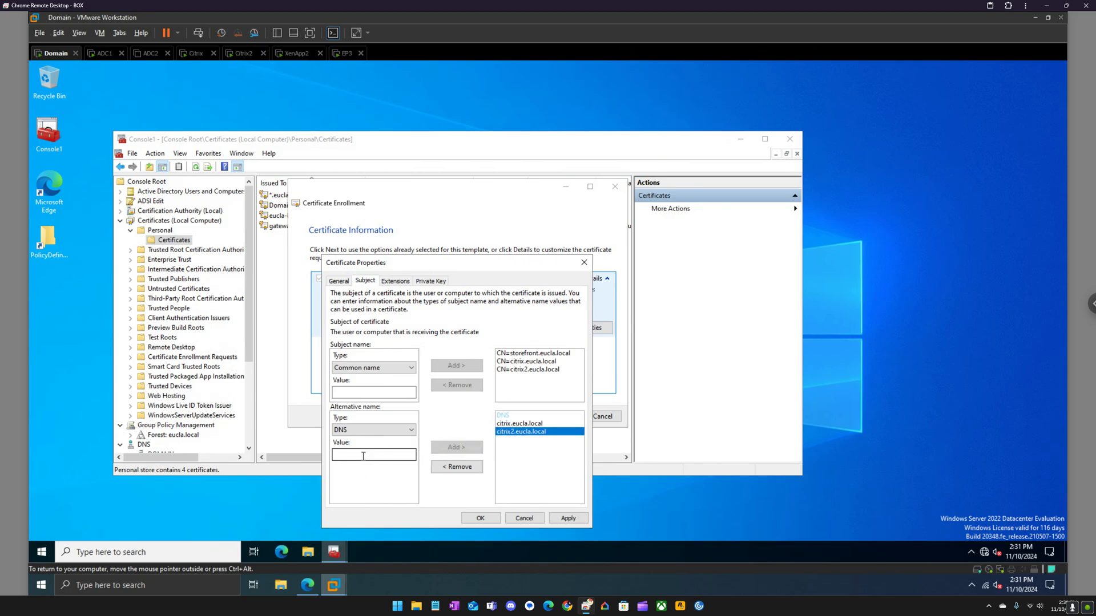
- Add storefront.eucla.local as another DNS alternative name of the certificate
left_click(363, 457)
type("citrix.eucla.local")
double_click(343, 456)
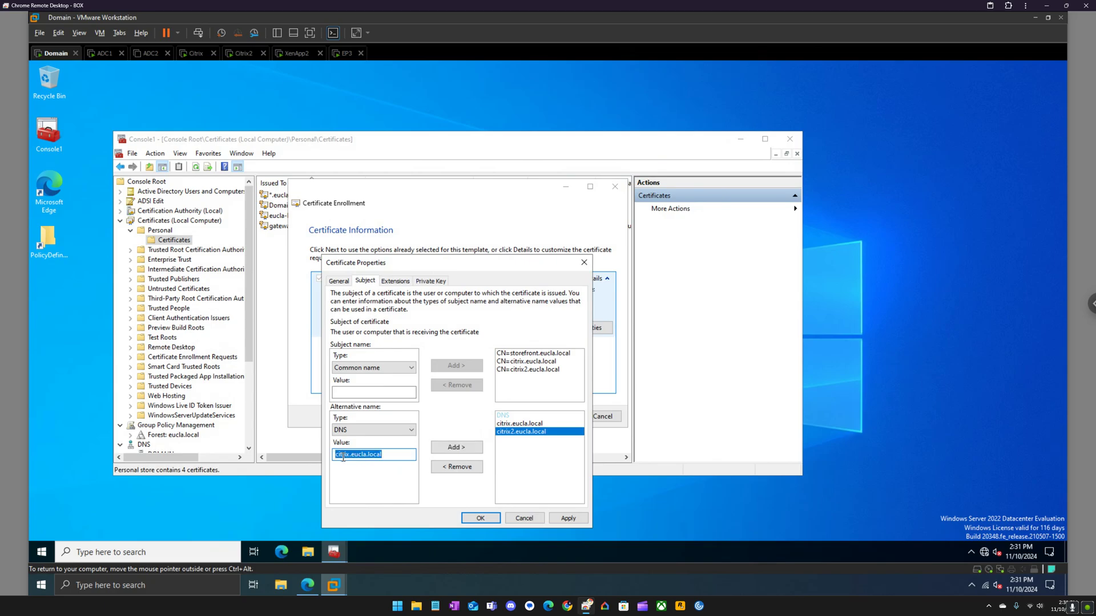
left_click_drag(351, 455, 311, 461)
type("storefront.")
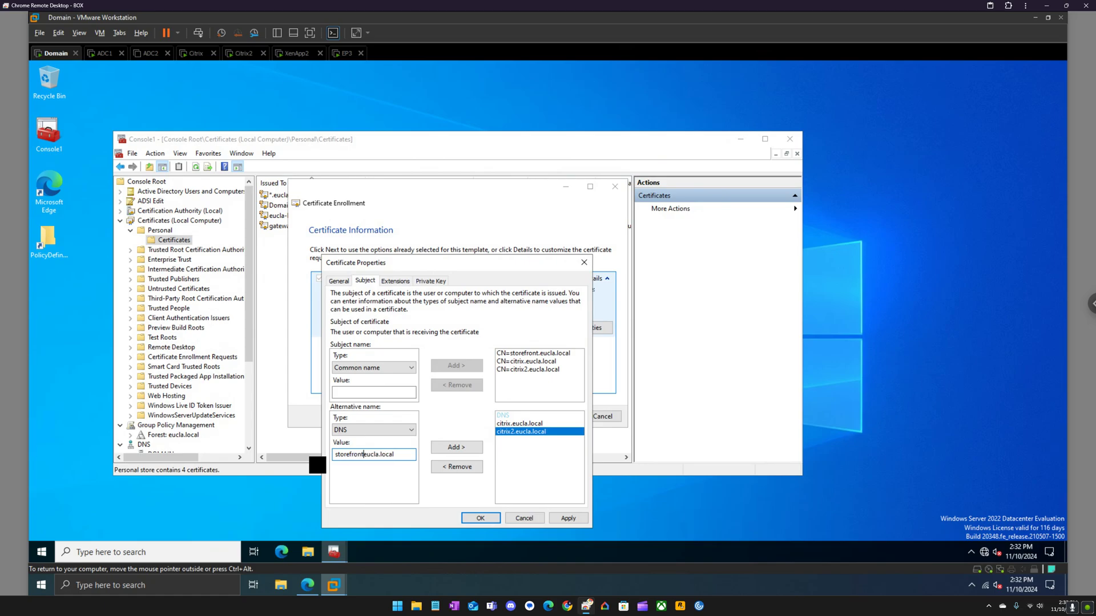
left_click(442, 448)
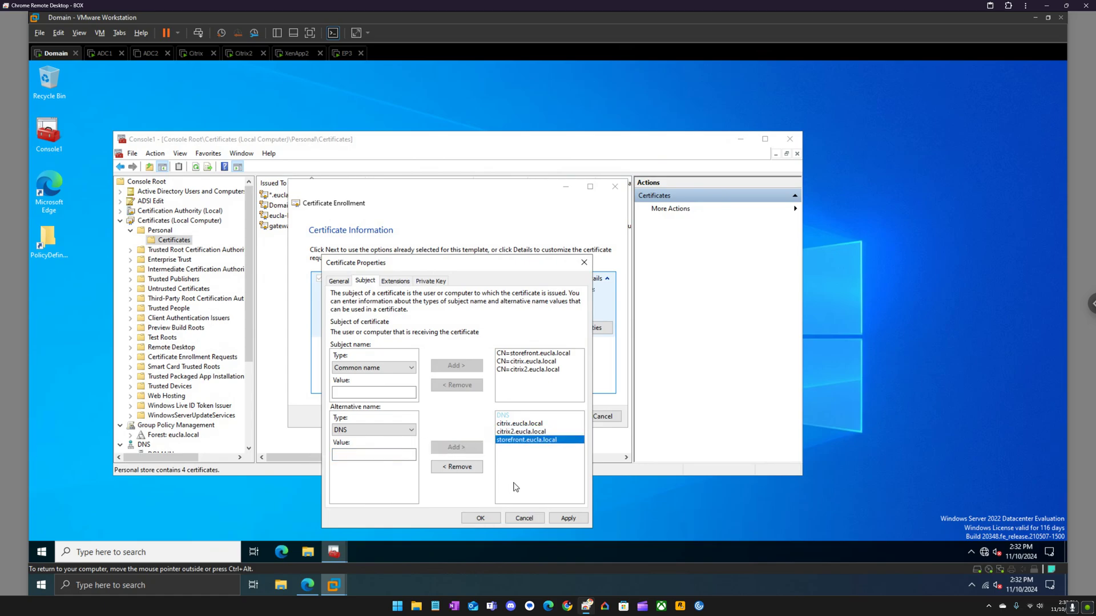
- Open the certificate request's extension settings
left_click(393, 281)
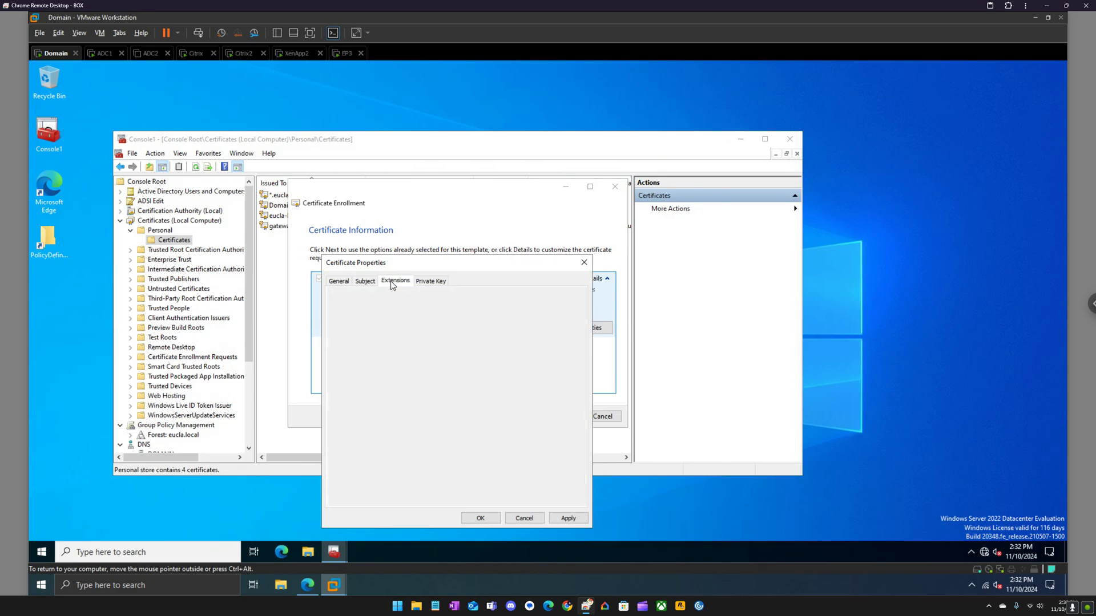
- Add Digital signature and Key encipherment to the key usage extension of the custom certificate request
left_click(576, 314)
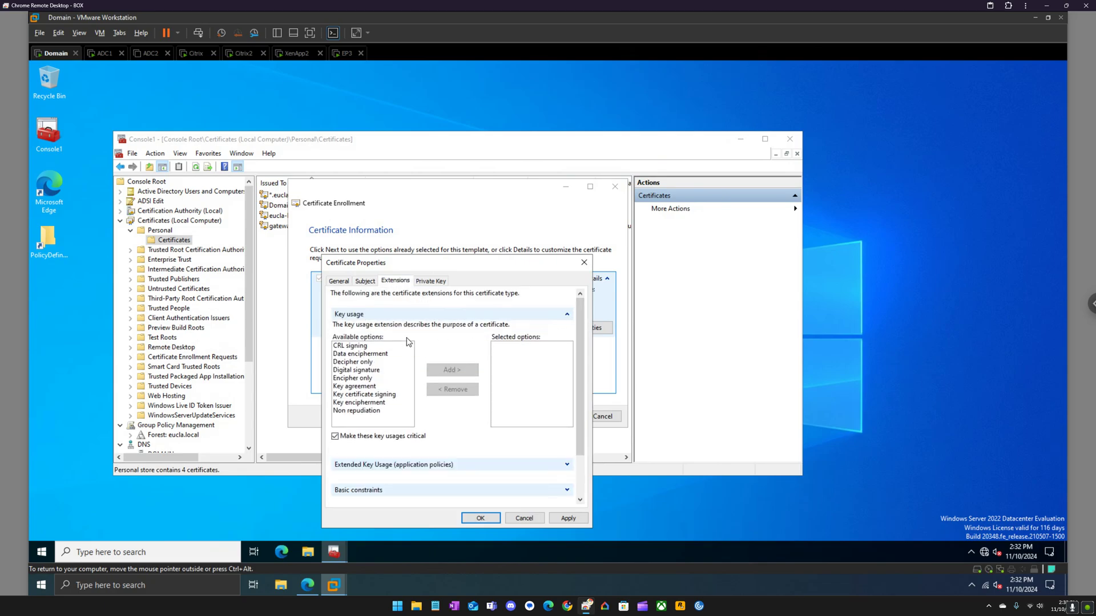
double_click(368, 370)
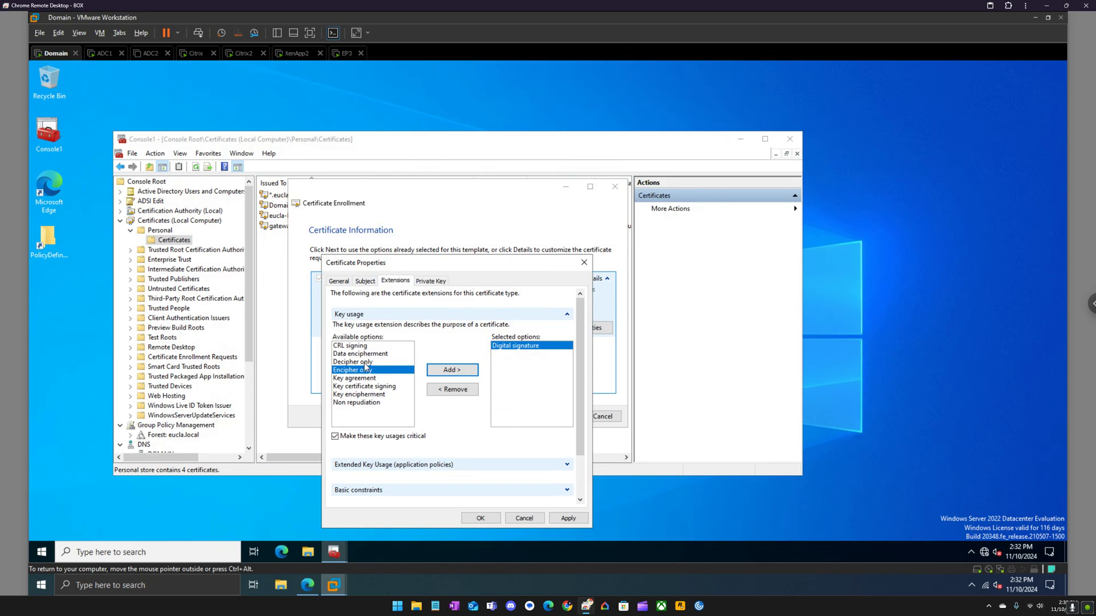
left_click(368, 394)
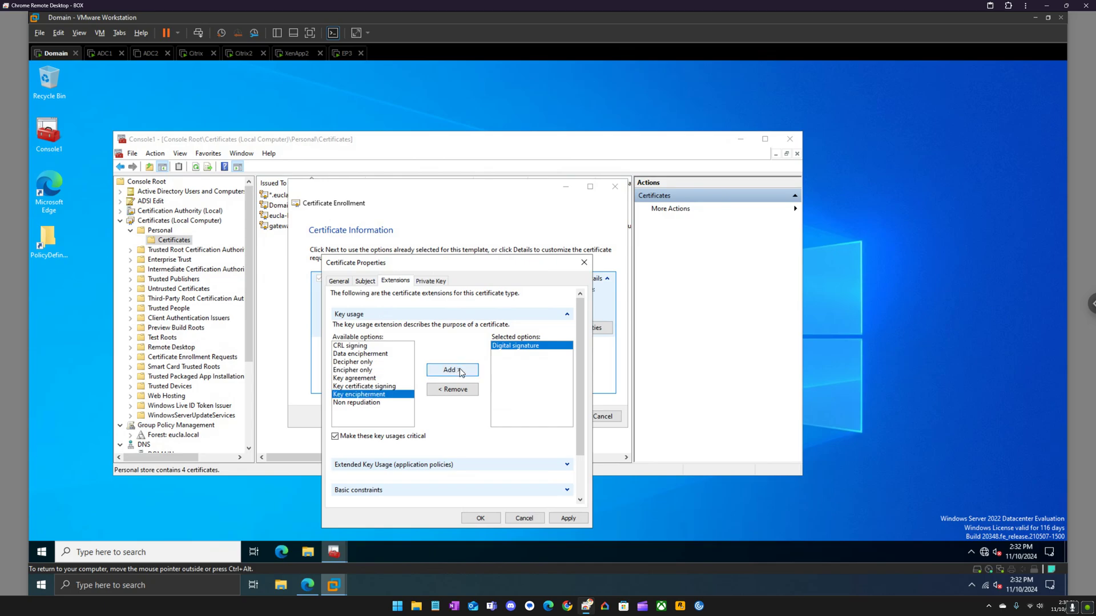
left_click(461, 371)
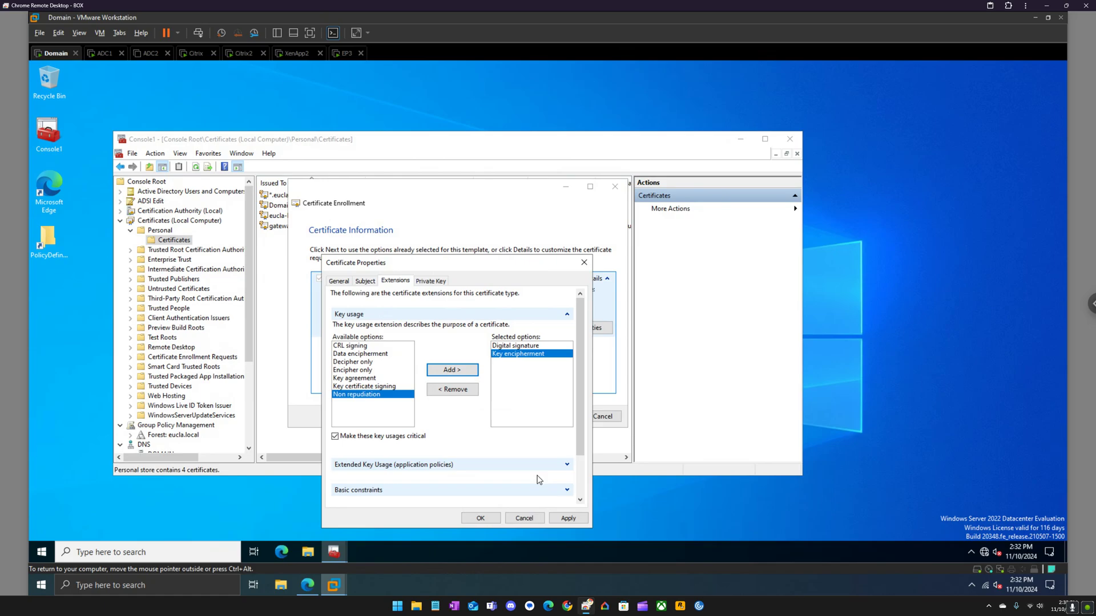
- Add Server Authentication to the request's Extended Key Usage application policies
left_click(569, 465)
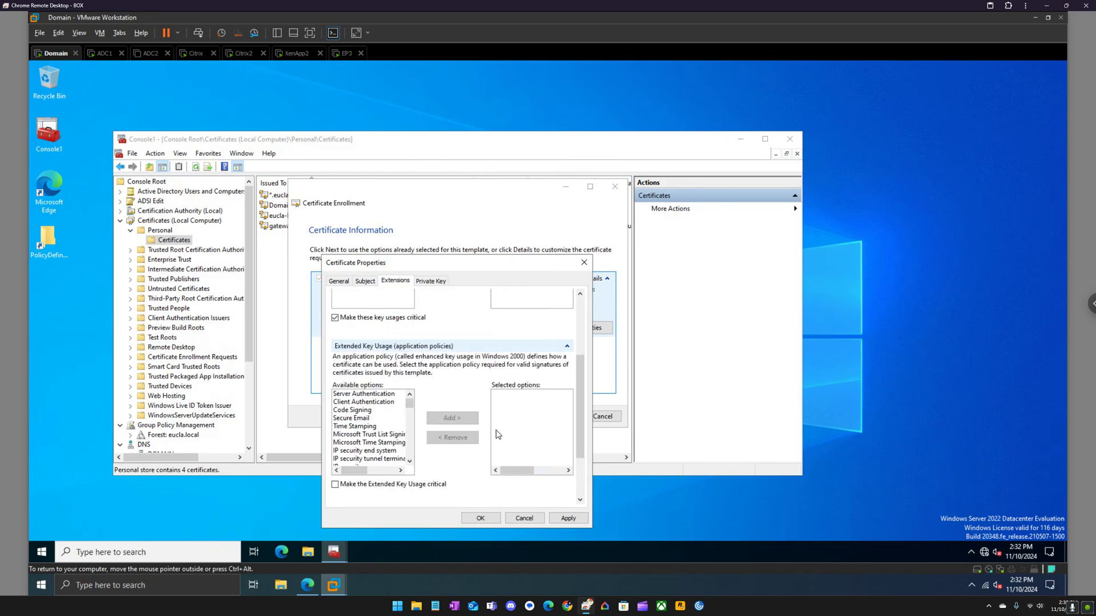
left_click(384, 395)
left_click(450, 417)
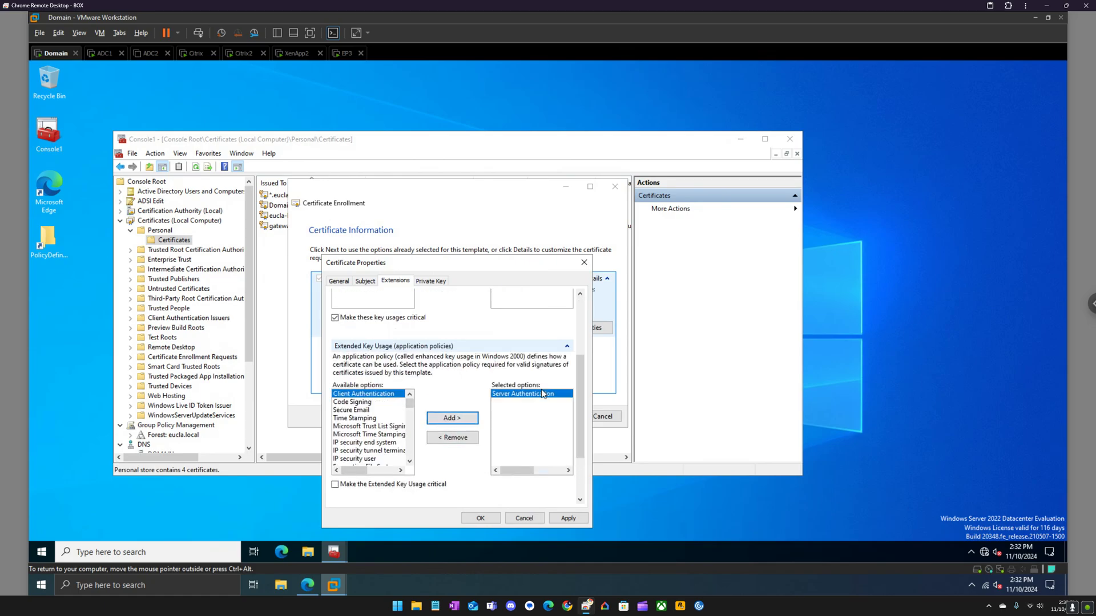
- Set the private key size to 2048, make the private key exportable, and apply the certificate properties
left_click(429, 281)
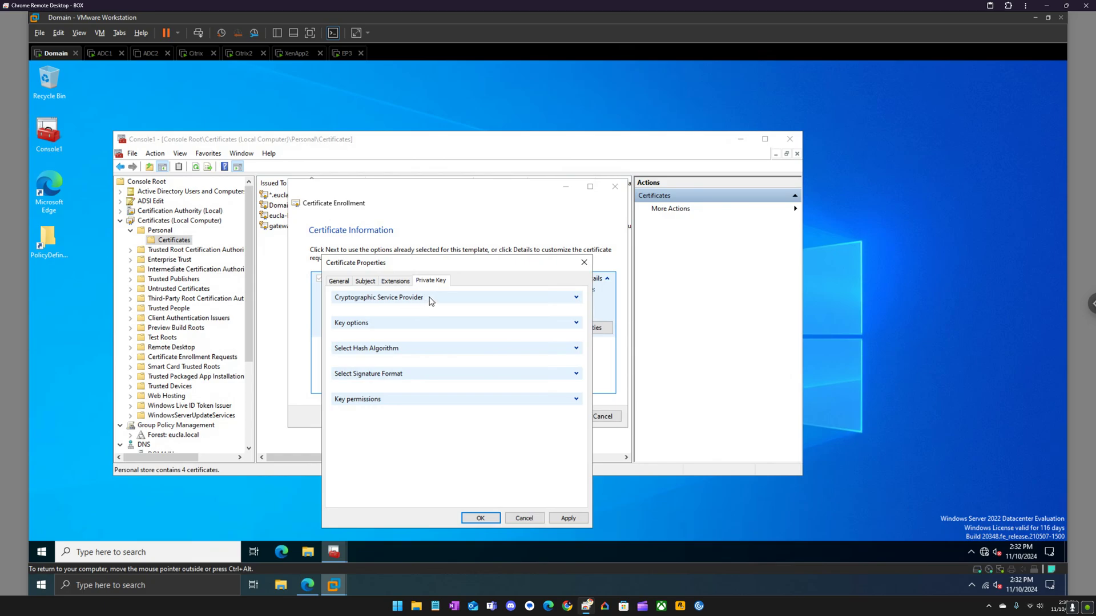
left_click(576, 298)
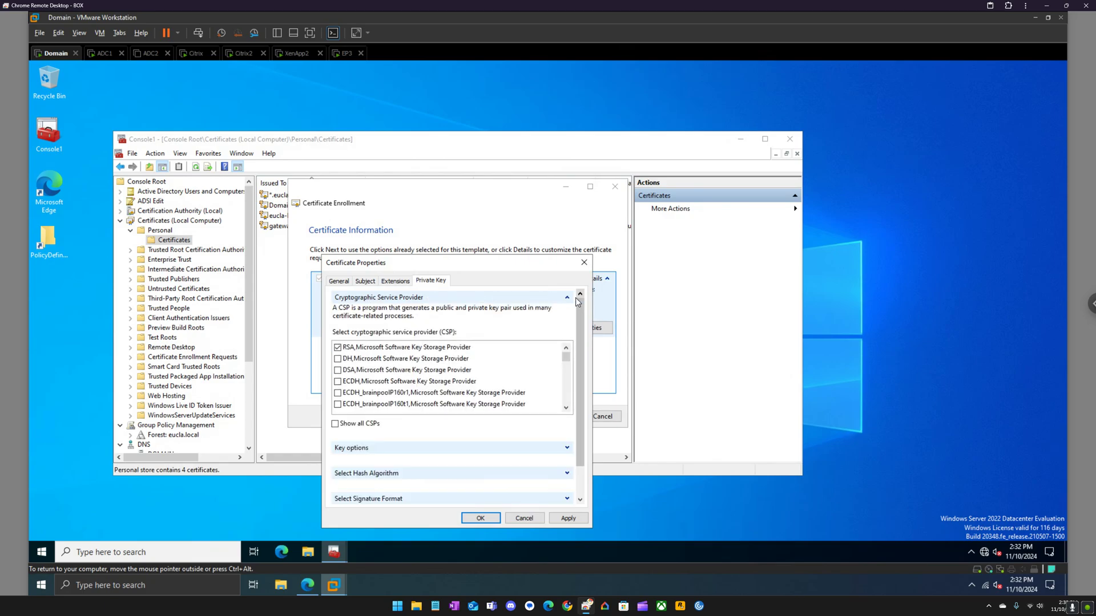
left_click(568, 448)
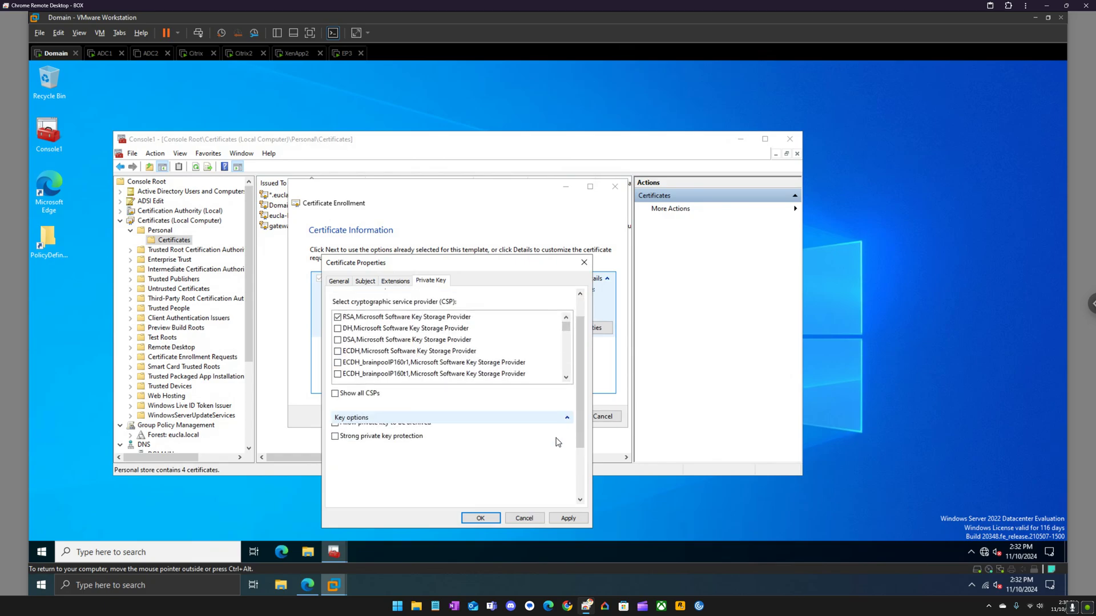
left_click(417, 445)
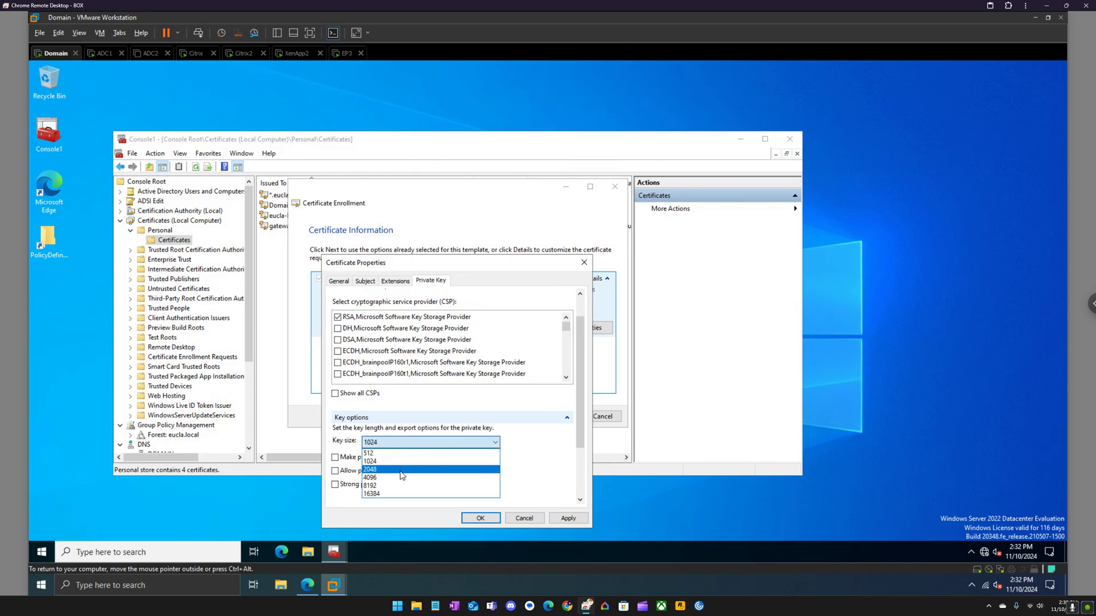
left_click(395, 465)
left_click(386, 485)
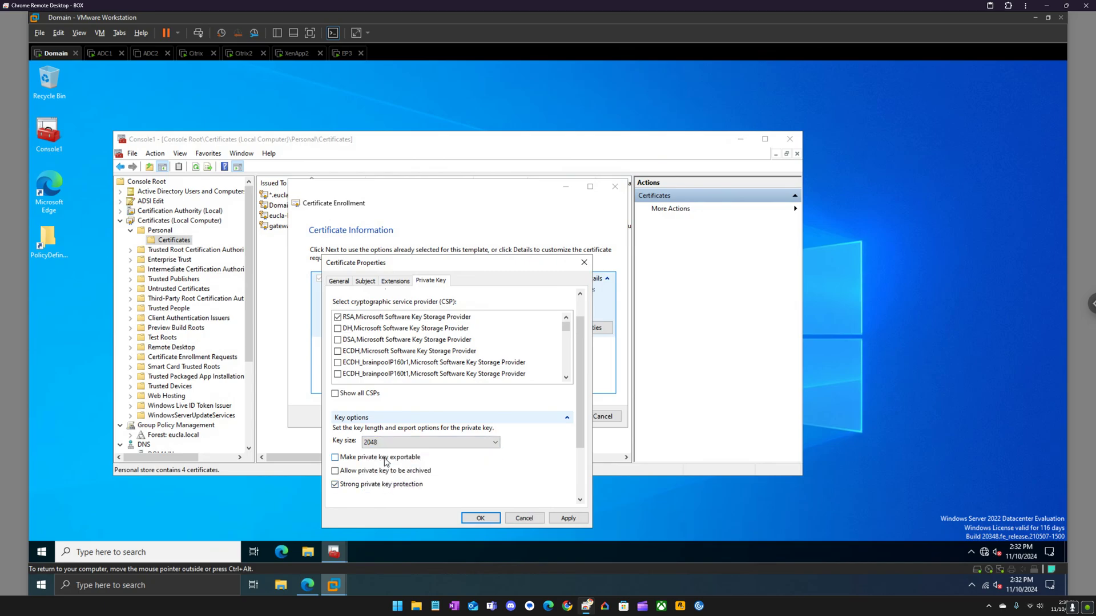
left_click(399, 486)
left_click(388, 460)
left_click(556, 518)
left_click(495, 518)
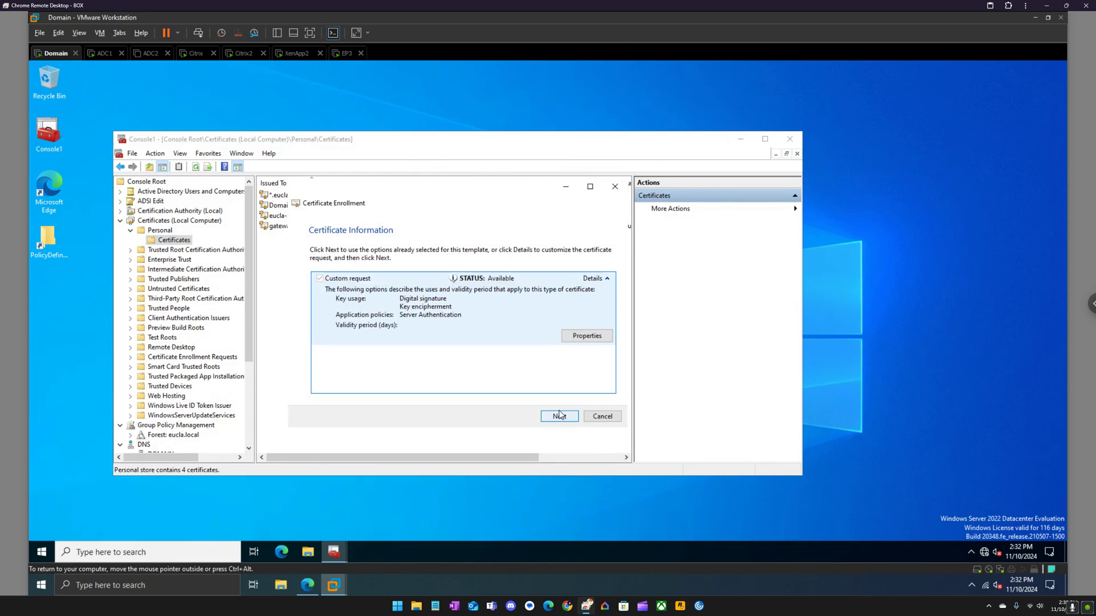
- Save the offline certificate request in Base 64 format as storefront2 in the Downloads folder and finish the enrollment
left_click(561, 425)
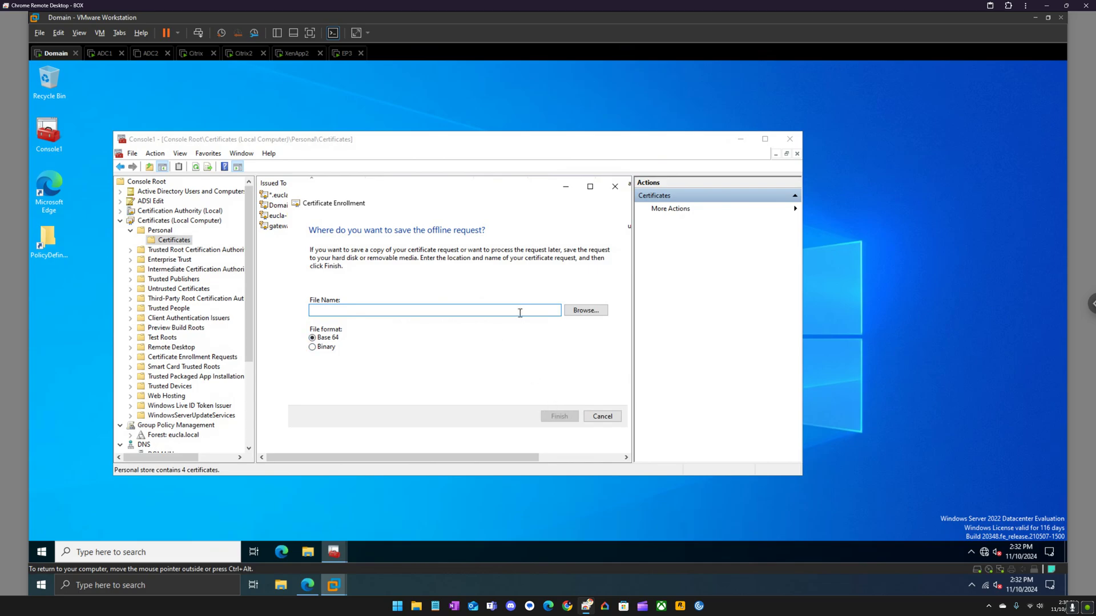
type("storefront2")
key("ctrl+a")
key("ctrl+c")
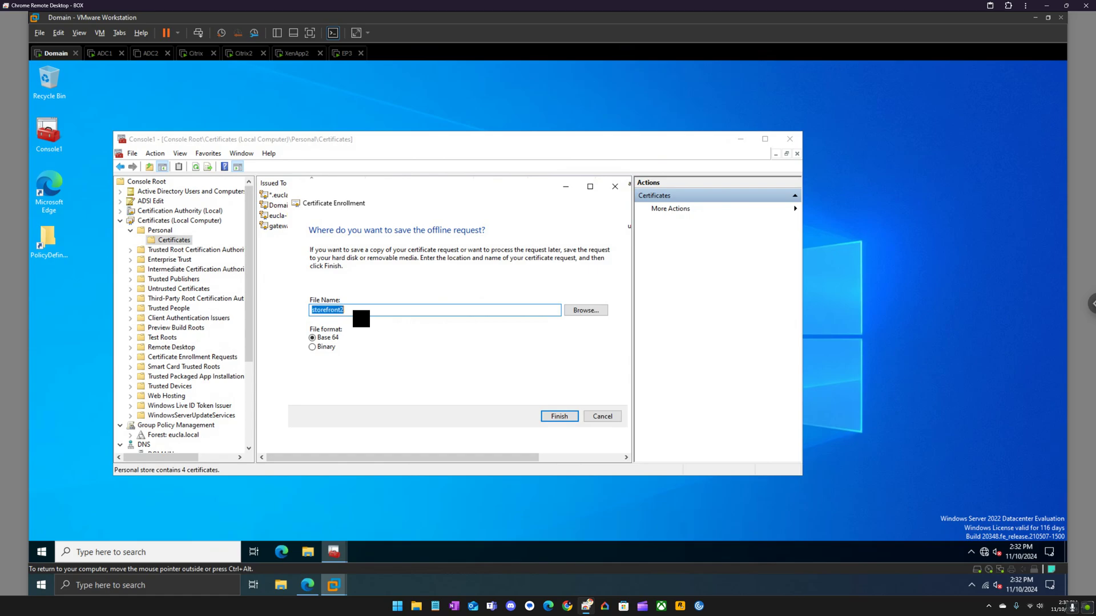
left_click(585, 311)
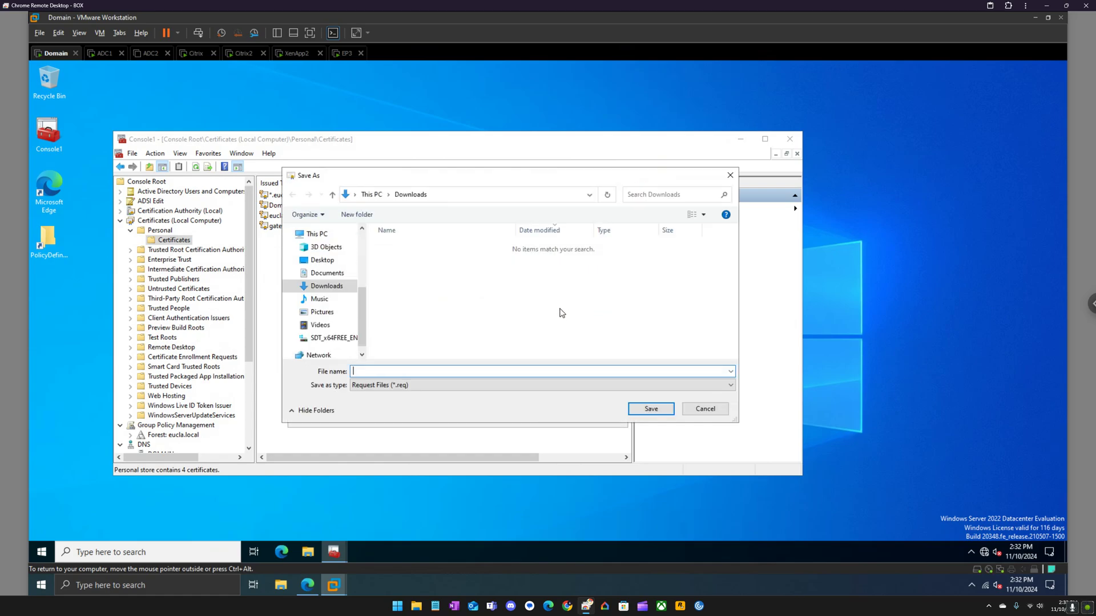
key("ctrl+v")
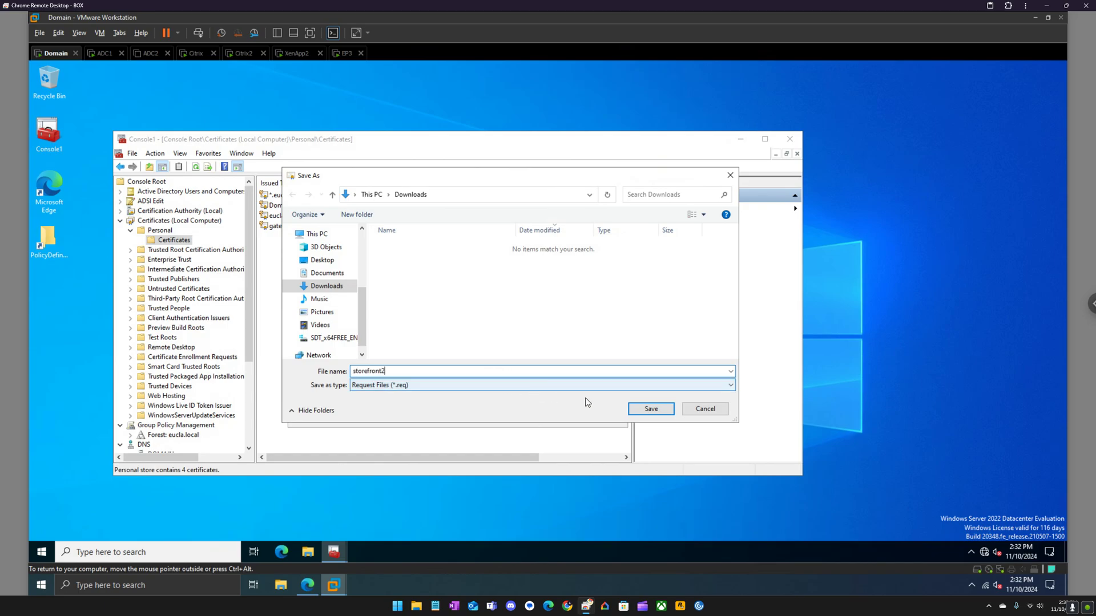
left_click(651, 409)
left_click(559, 416)
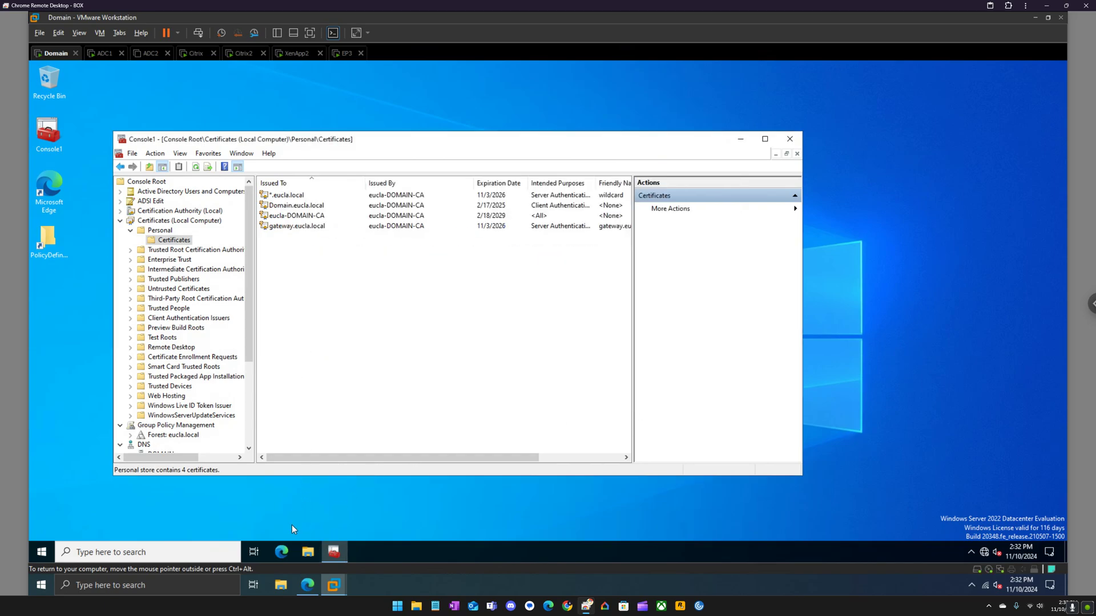
- Open the storefront2 request file from Downloads in Notepad and copy its entire text
left_click(307, 552)
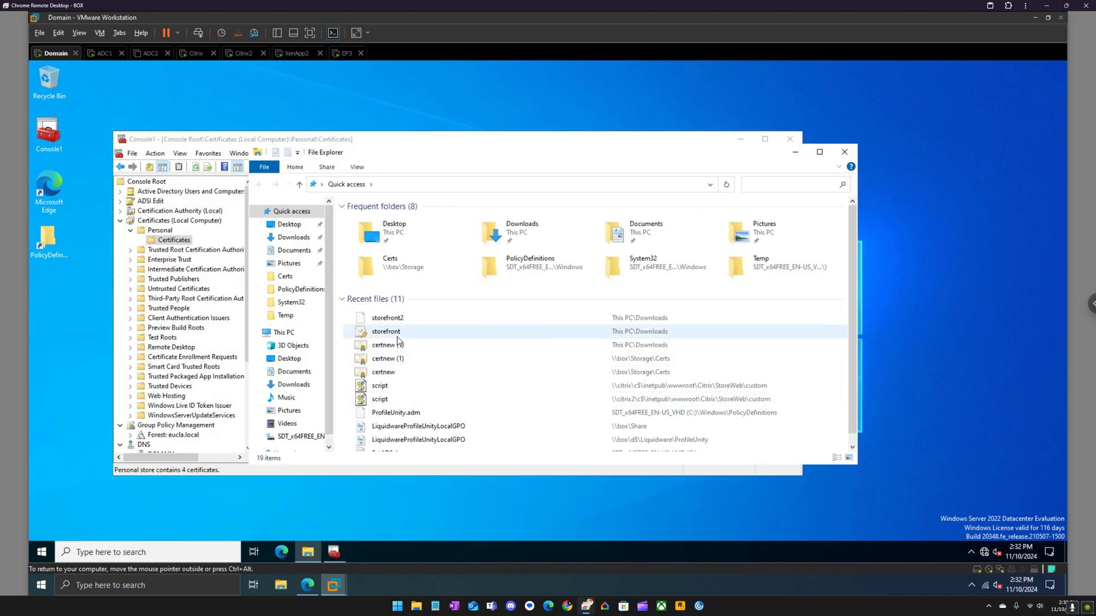
left_click(288, 237)
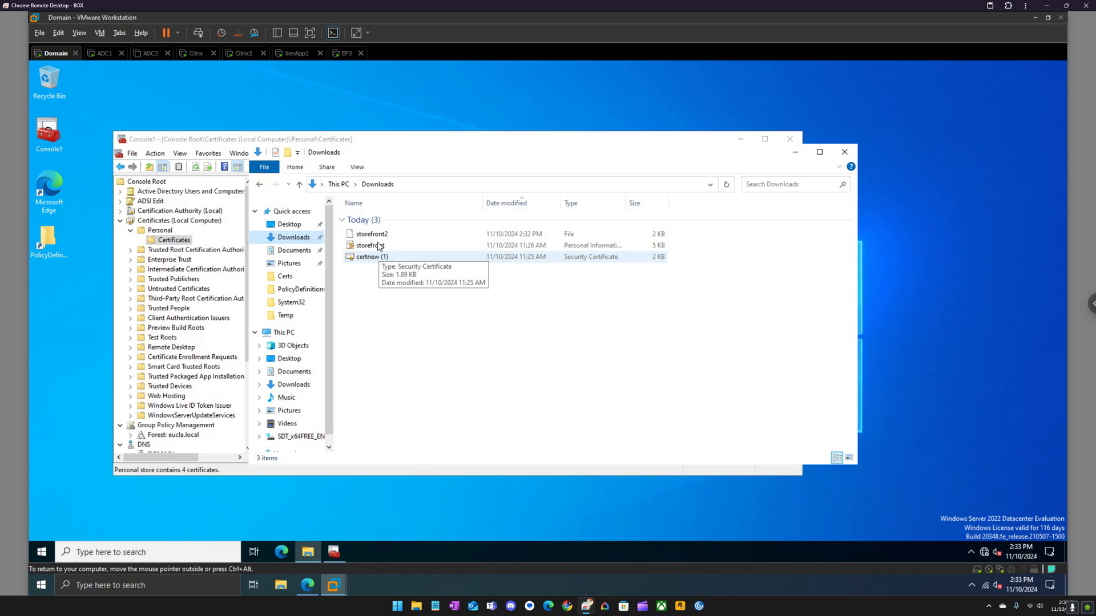
left_click(384, 234)
double_click(383, 234)
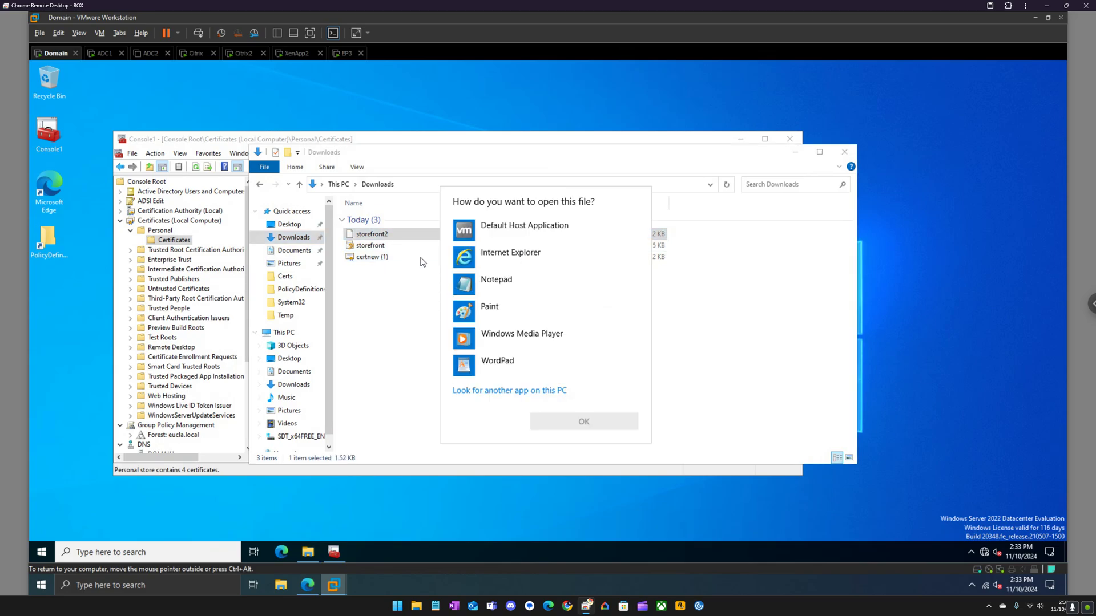
left_click(490, 283)
left_click(577, 422)
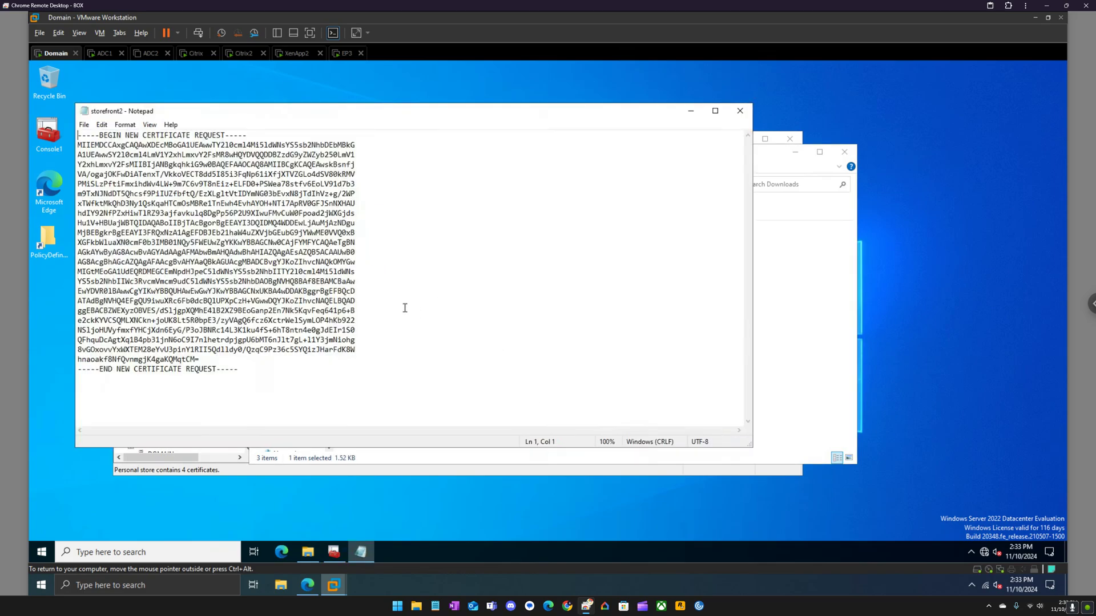
left_click(393, 302)
key("ctrl+a")
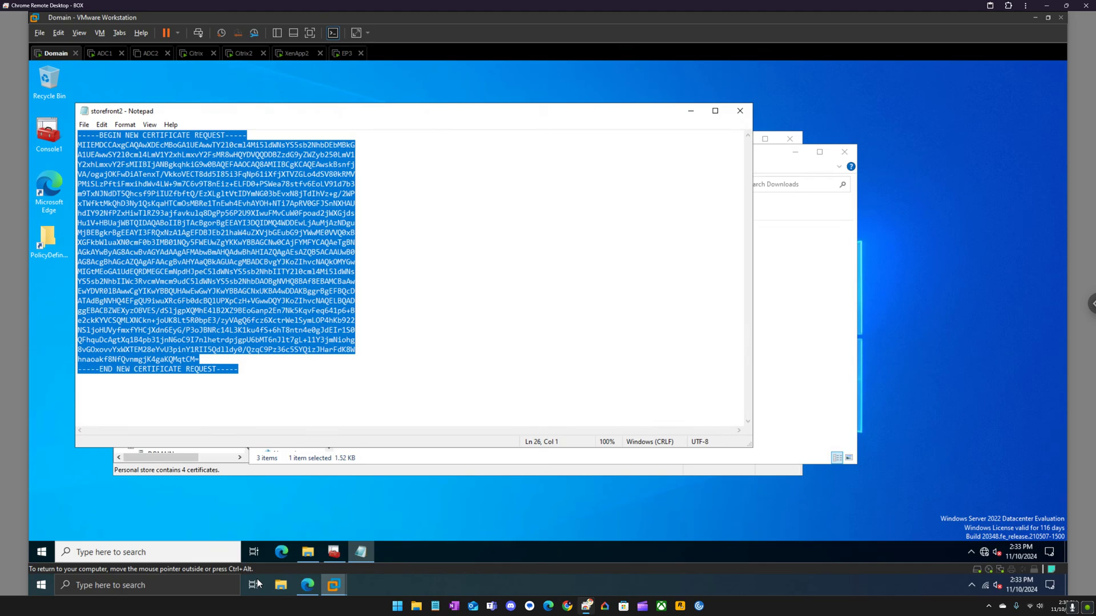
- Switch to Microsoft Edge, go to localhost/certsrv/ and start an advanced certificate request
left_click(282, 552)
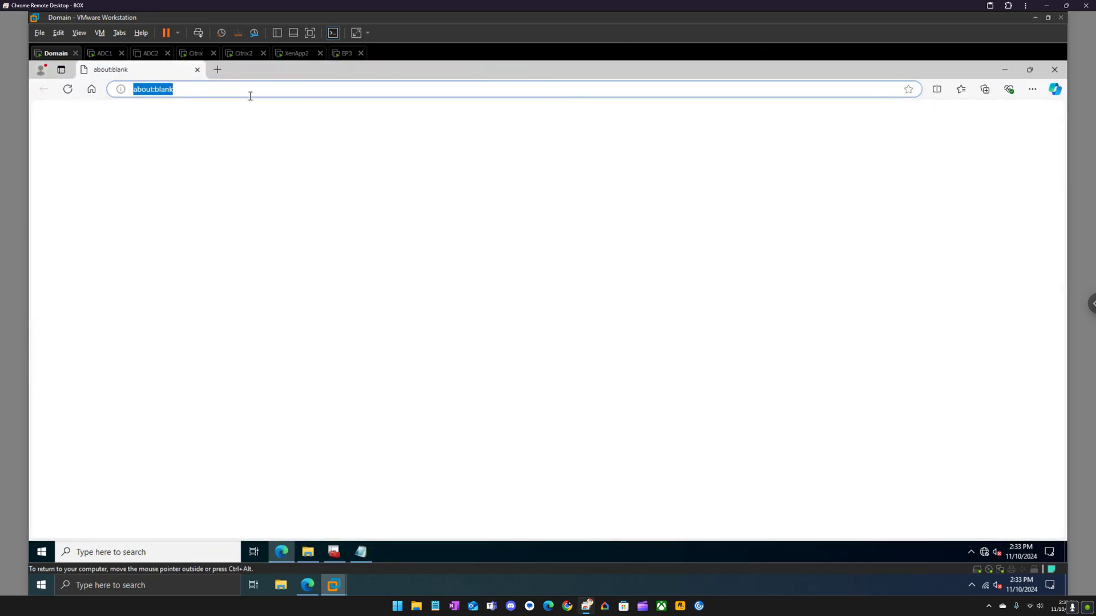
type("localhost/certsrv/")
key("Return")
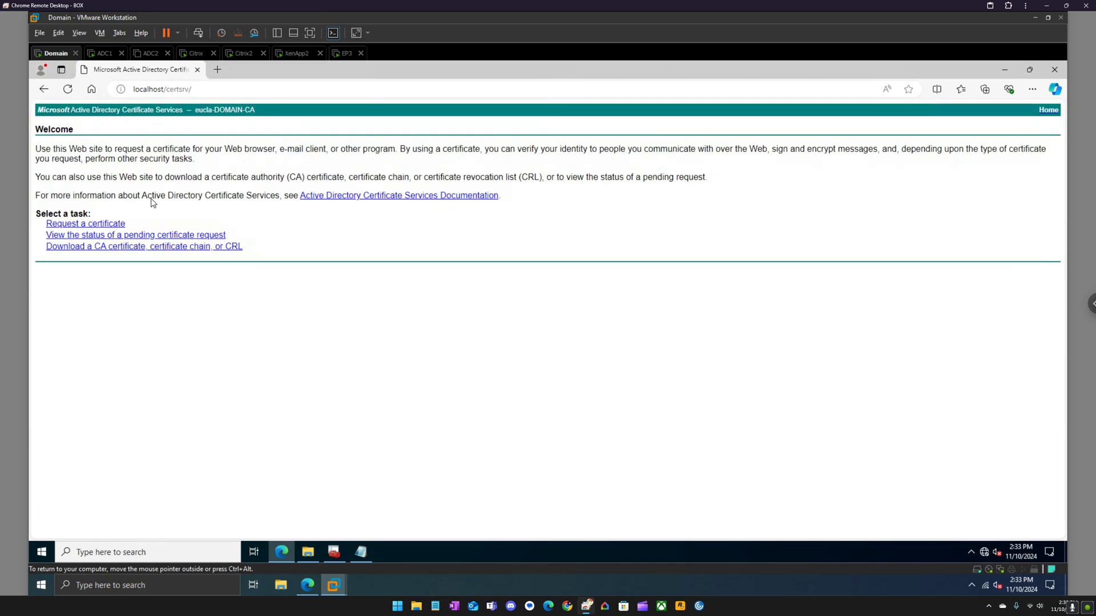
left_click(97, 228)
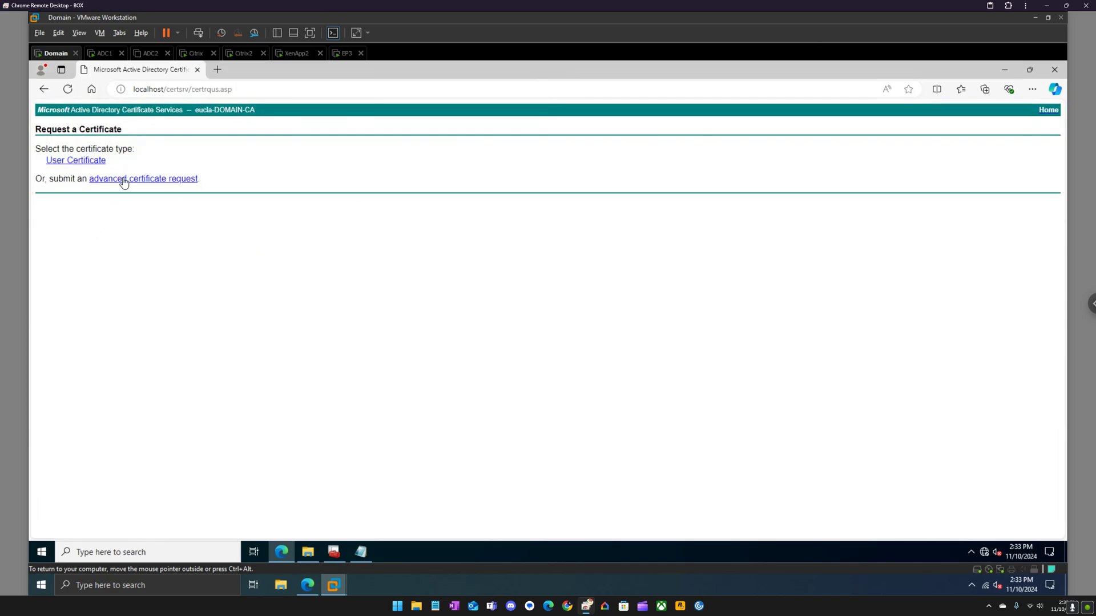
left_click(143, 179)
- Paste the copied request text into the saved request, choose the Web Server certificate template, and submit it
left_click(142, 186)
key("ctrl+v")
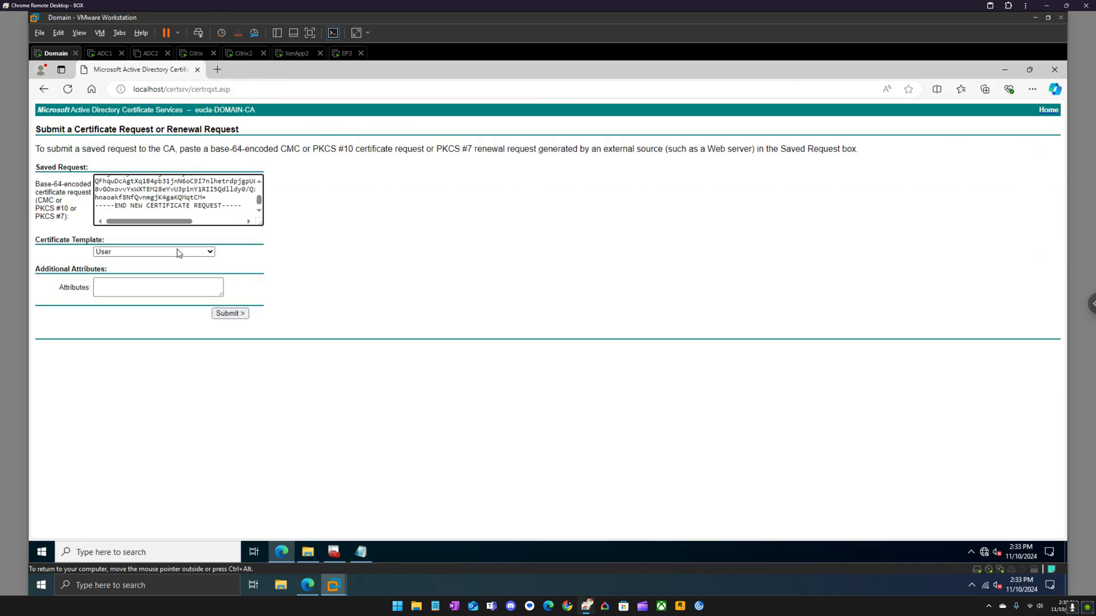
left_click(179, 252)
left_click(146, 318)
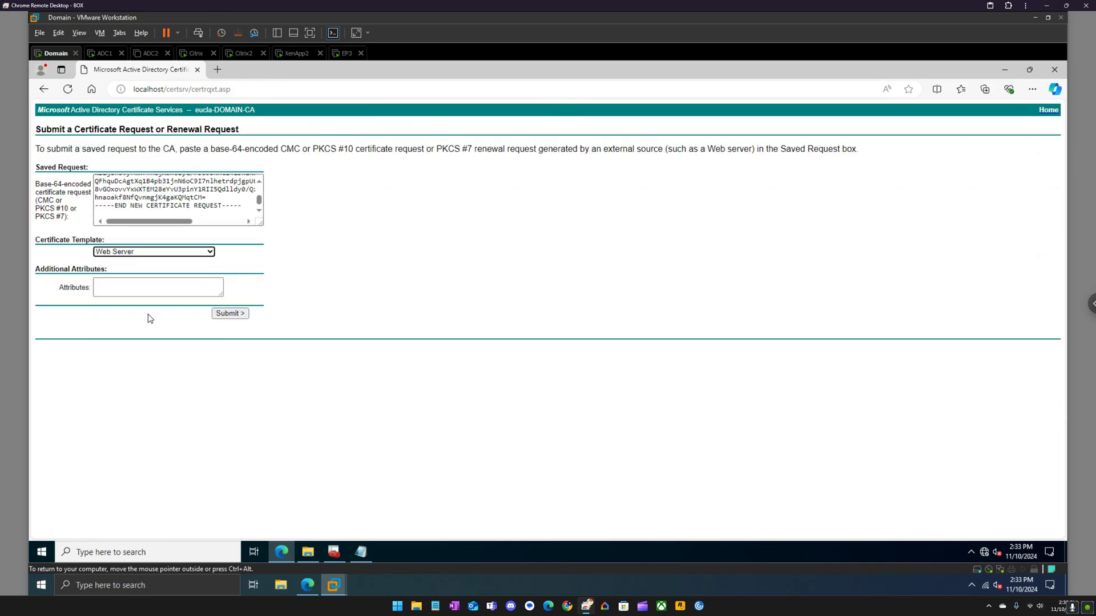
left_click(229, 314)
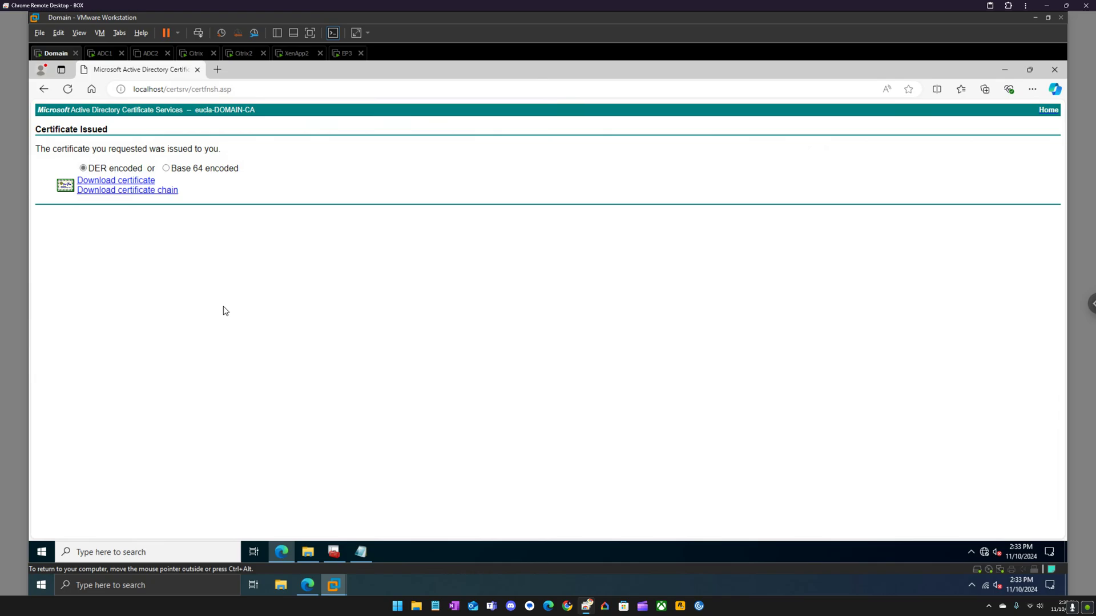
- Download the issued certificate as Base 64 encoded and show the Downloads folder sorted by date modified, newest first
left_click(165, 169)
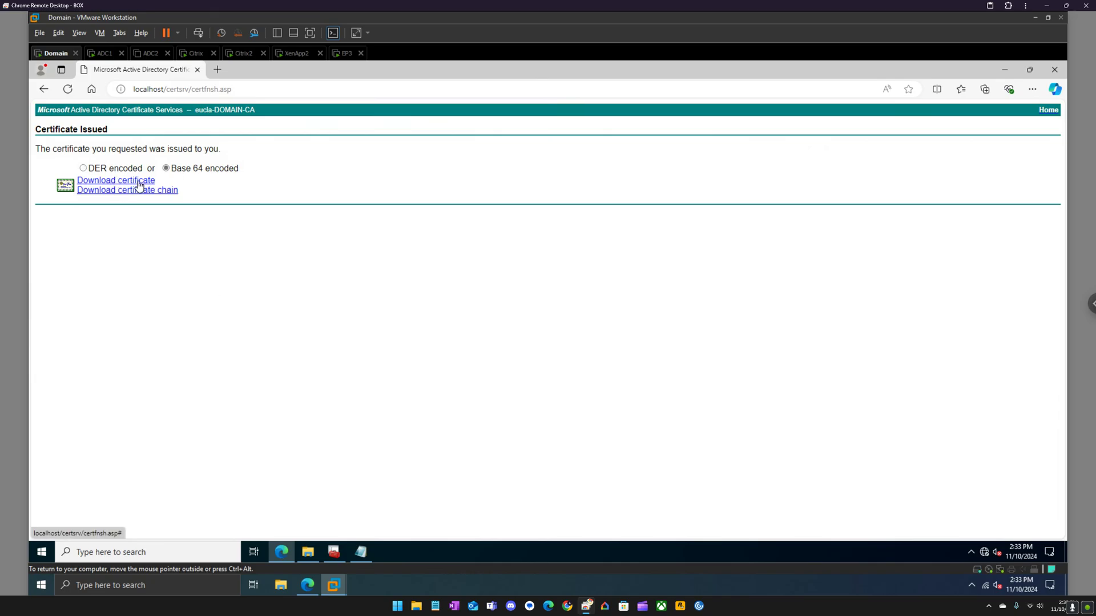
left_click(139, 182)
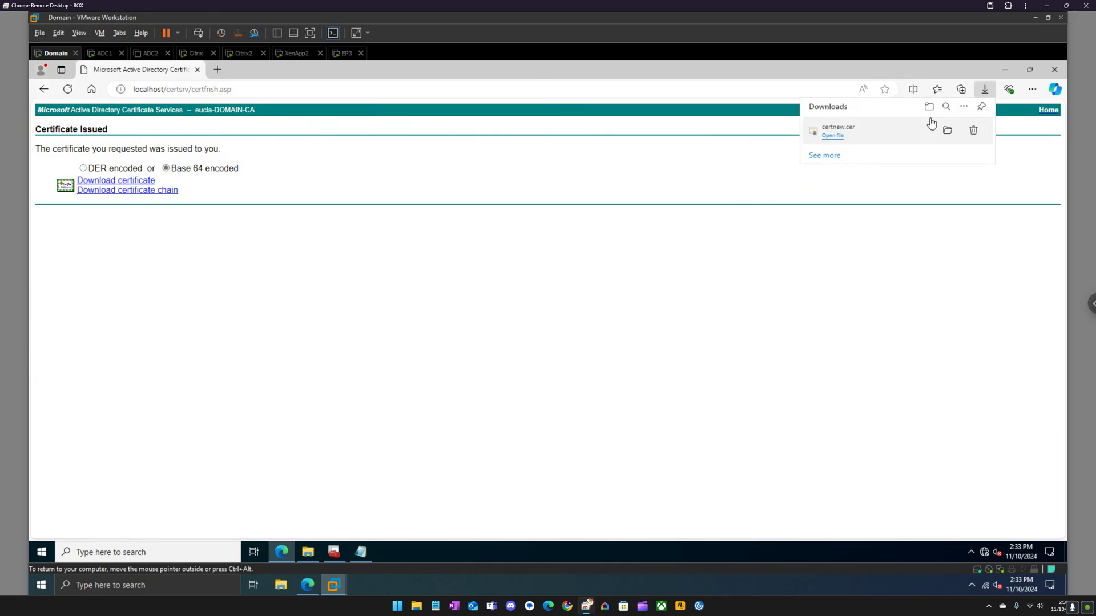
left_click(928, 107)
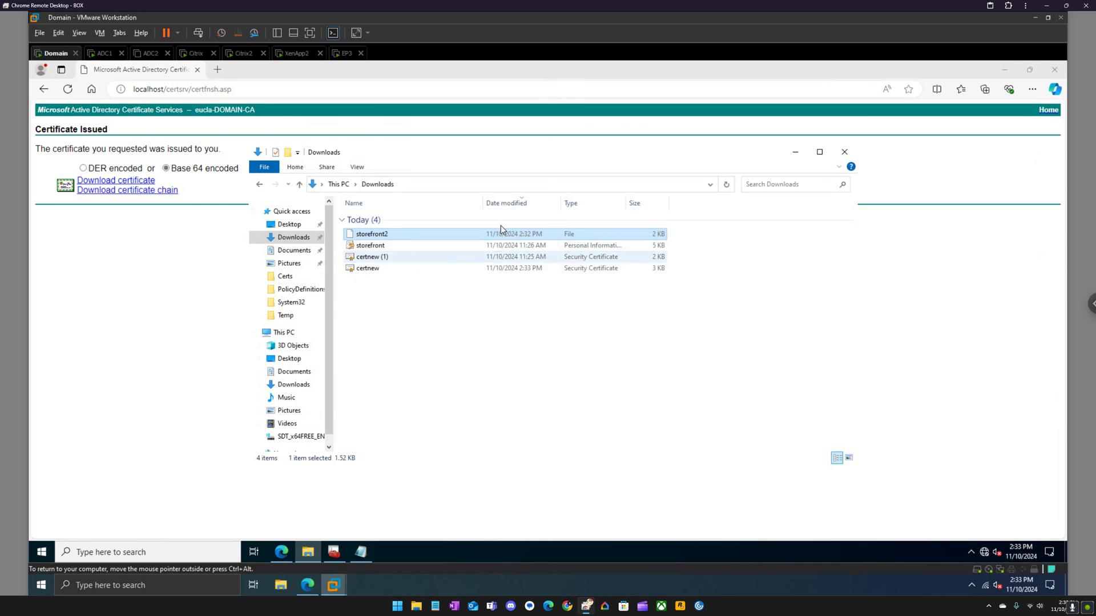
left_click(516, 205)
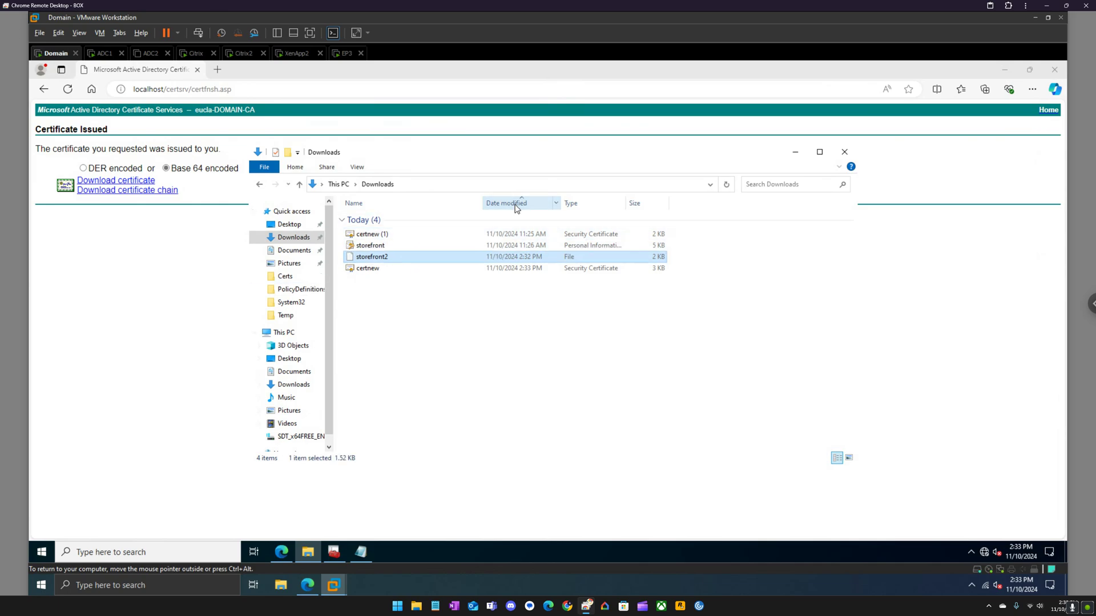
left_click(515, 206)
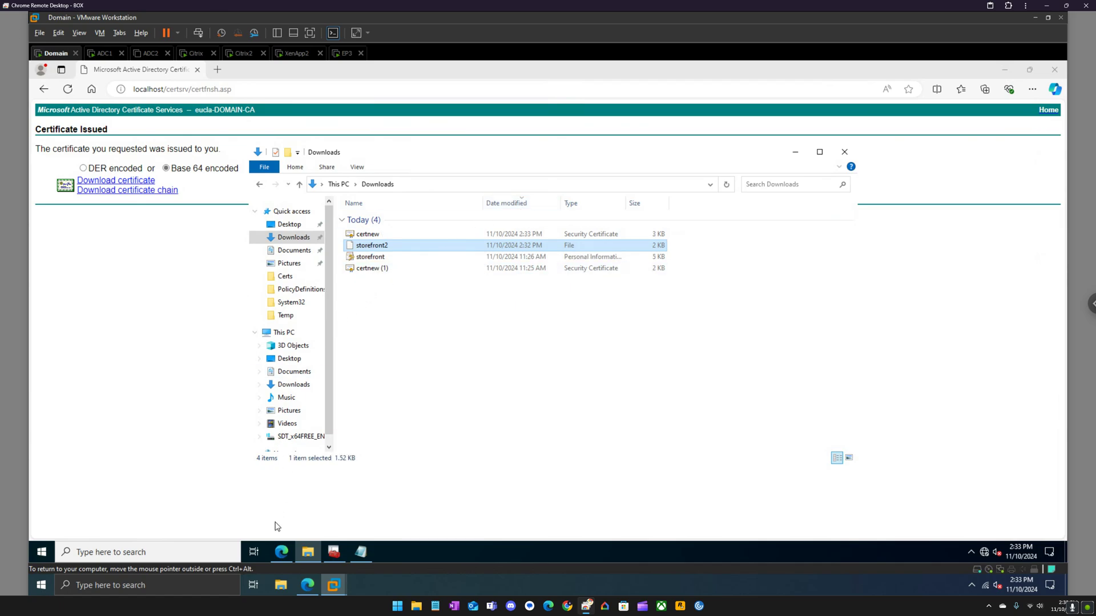
- Switch to the certificates console and start an import into Personal, choosing the certnew certificate from Downloads as the file
left_click(334, 552)
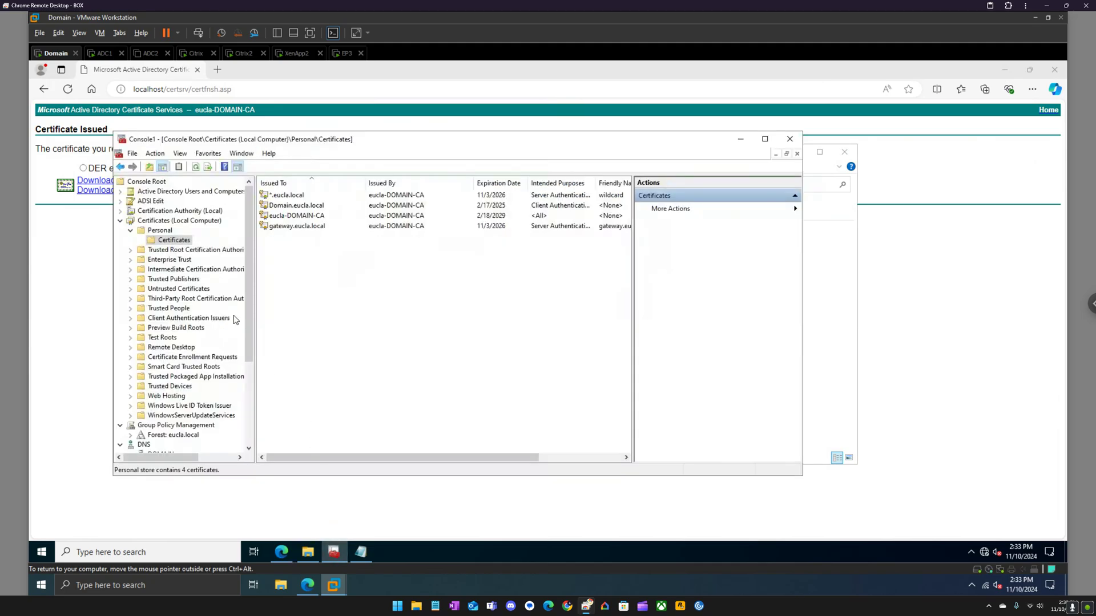
right_click(286, 241)
mouse_move(337, 249)
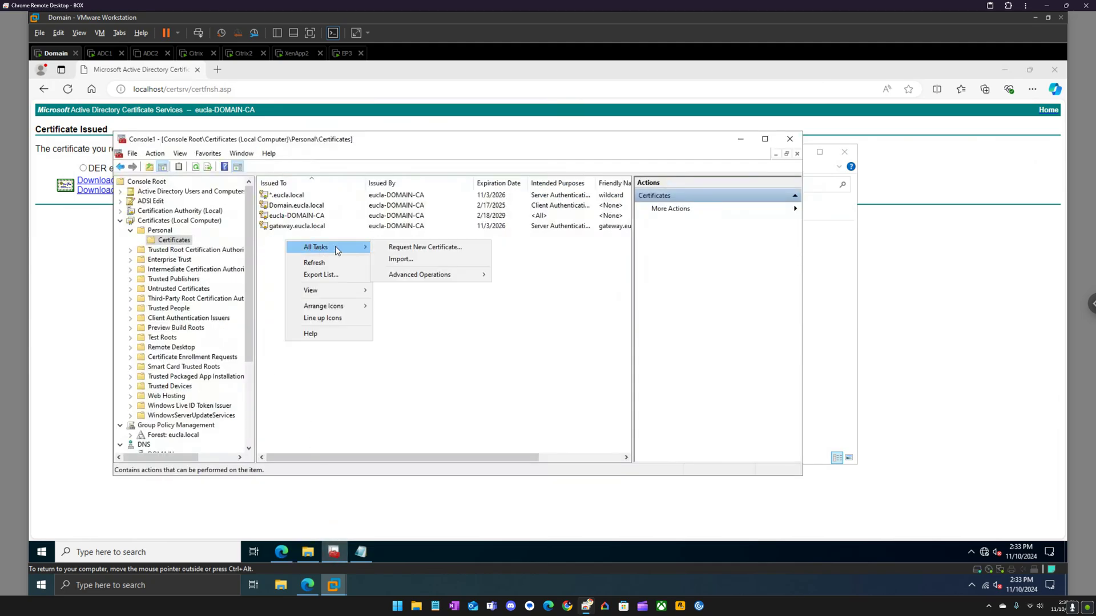
left_click(420, 258)
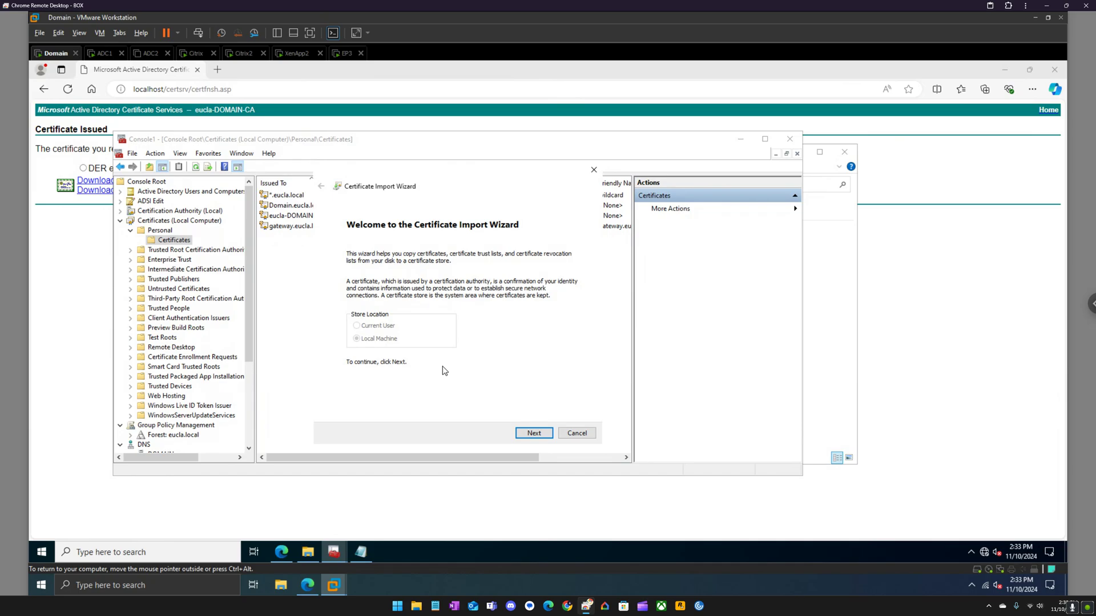
left_click(531, 434)
left_click(552, 272)
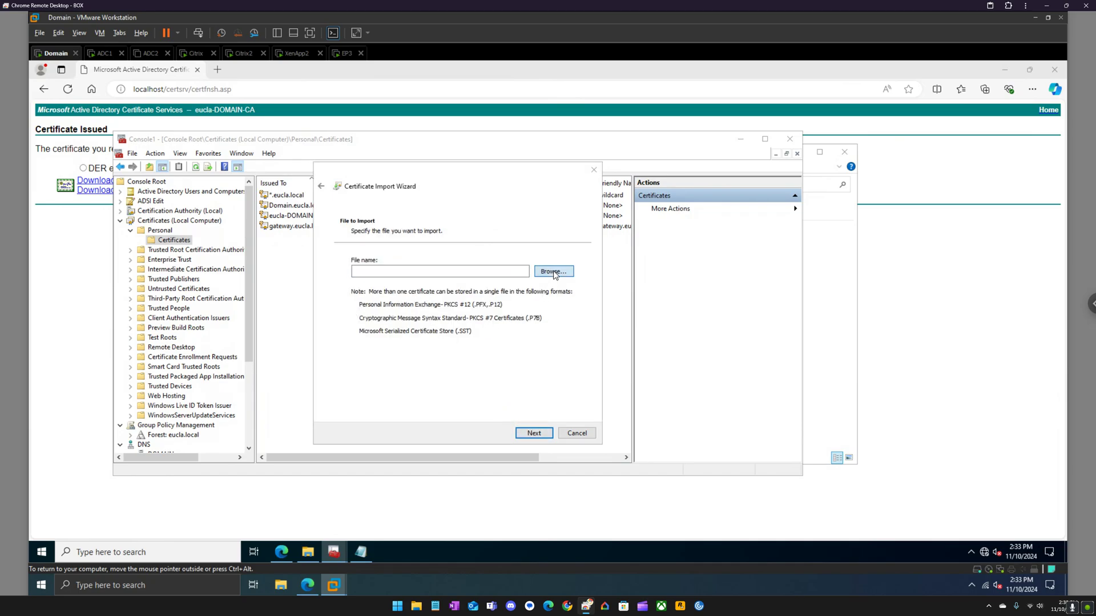
left_click(443, 273)
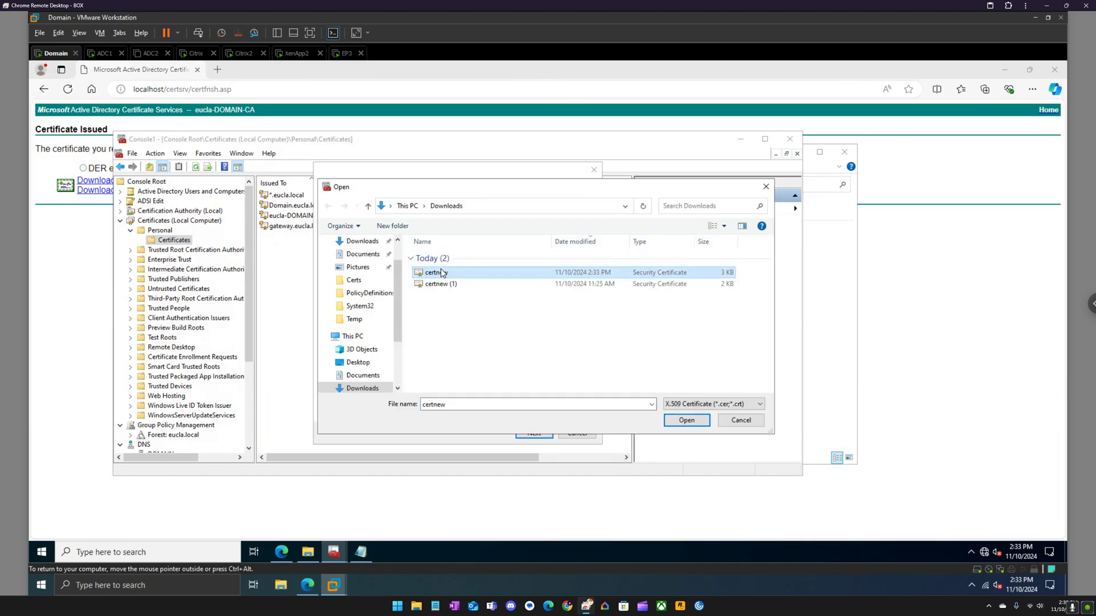
left_click(686, 420)
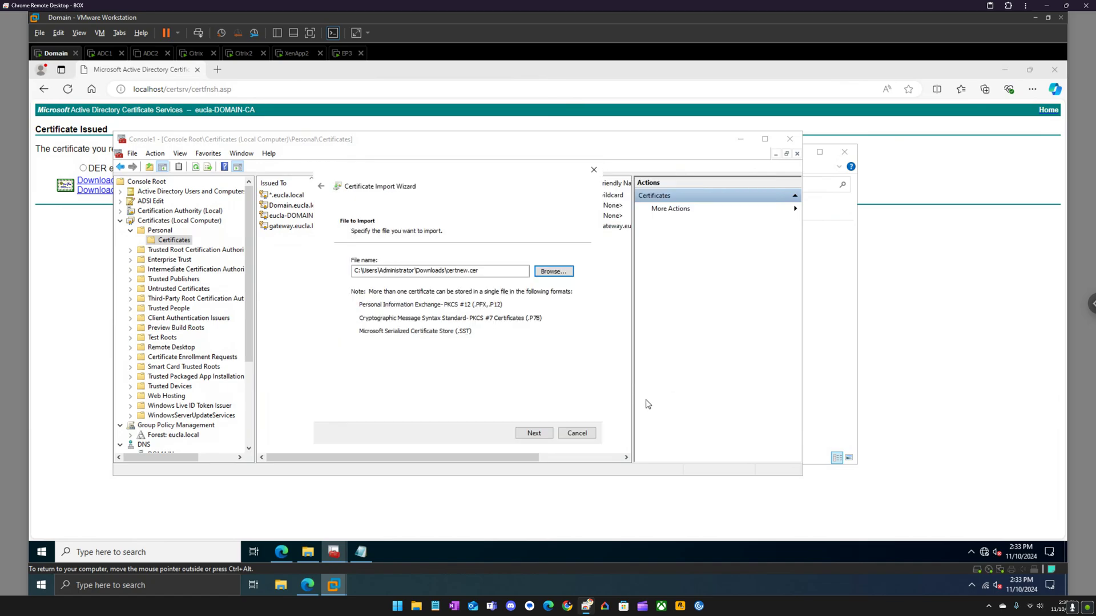
- Complete the certificate import, placing all certificates in the Personal store
left_click(533, 433)
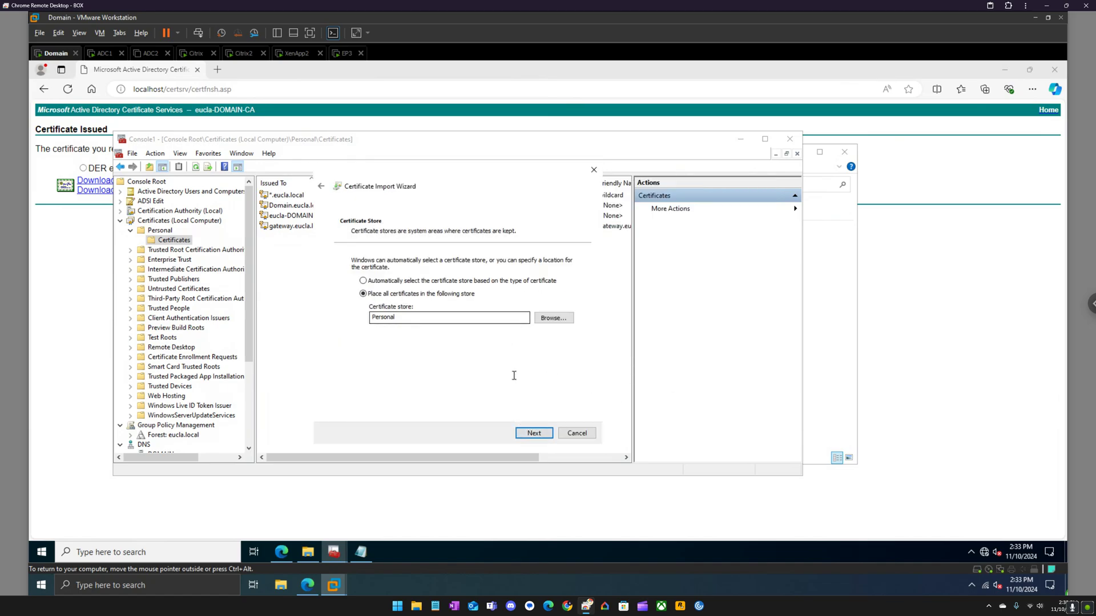
left_click(533, 433)
left_click(533, 433)
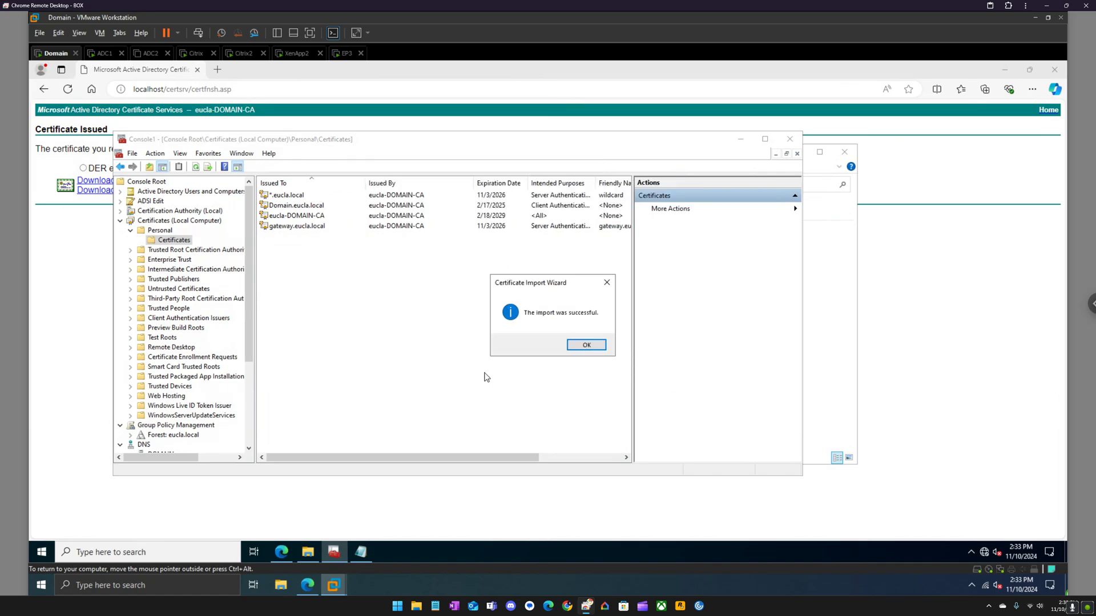
left_click(570, 345)
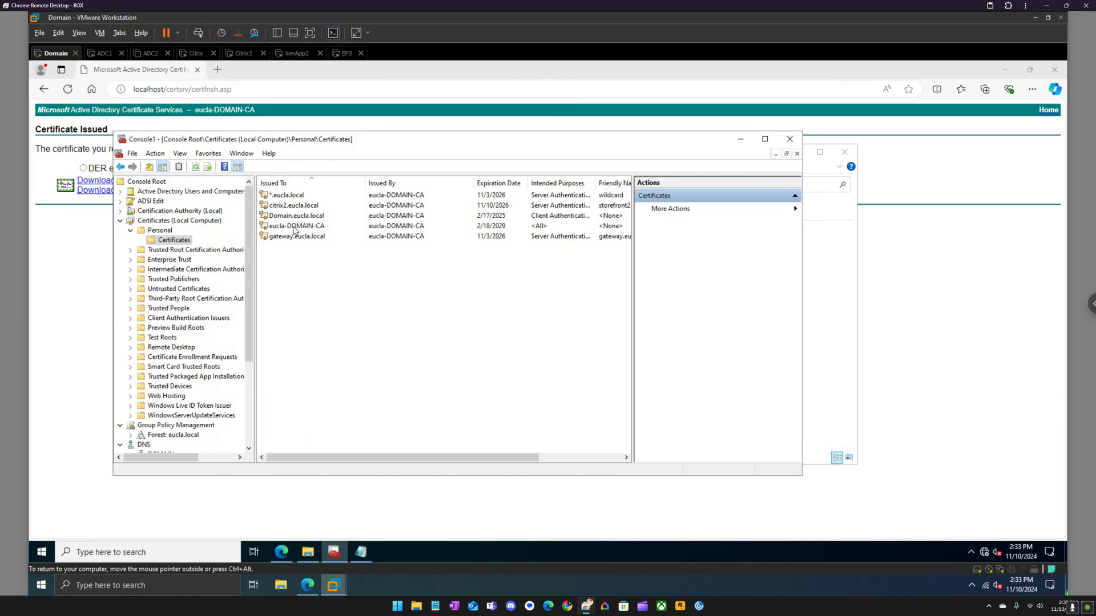
- Examine the detail fields of the citrix2.eucla.local certificate, including its Subject names, and close it
left_click(298, 206)
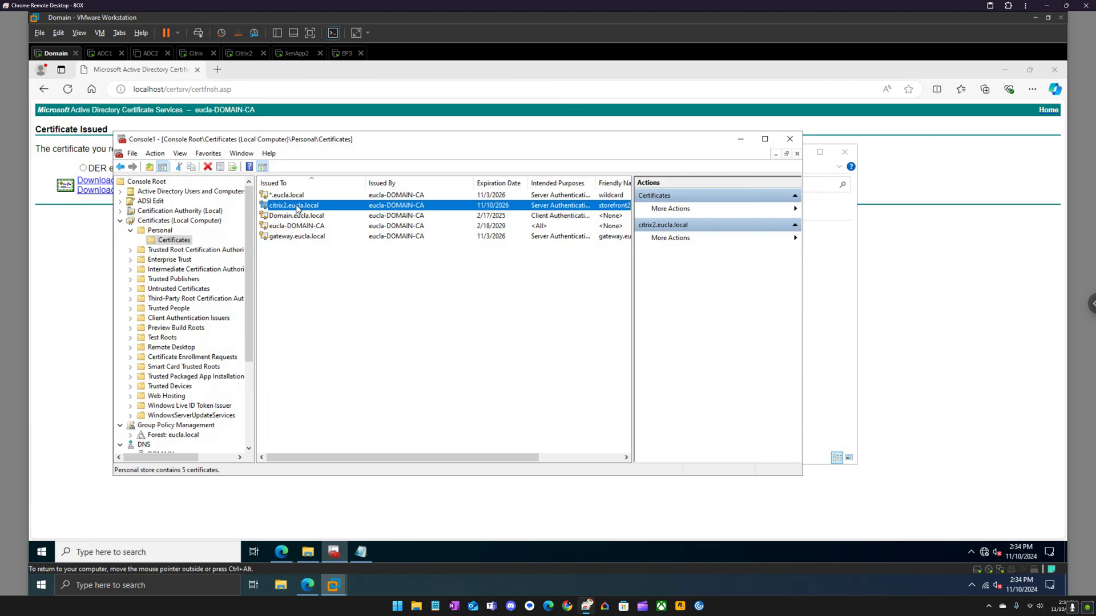
double_click(296, 207)
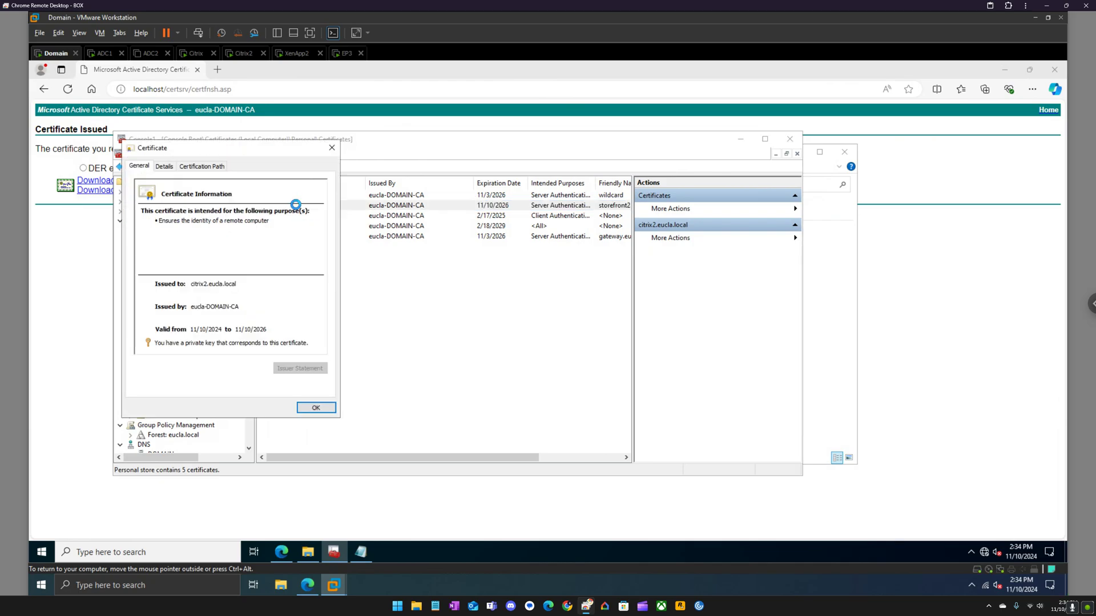
left_click(165, 166)
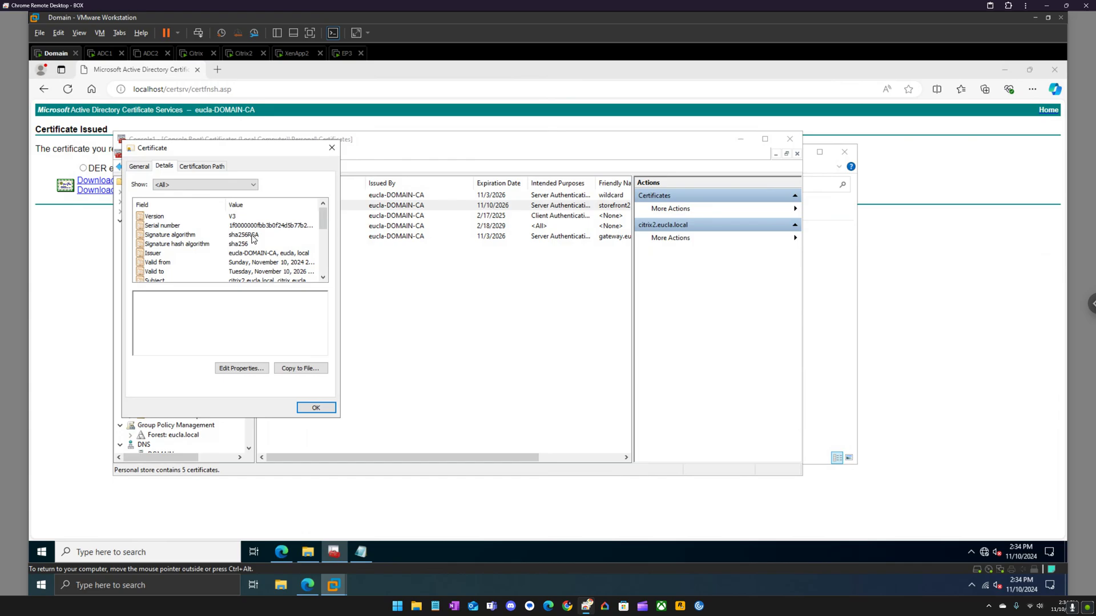
scroll(254, 240, "down", 5)
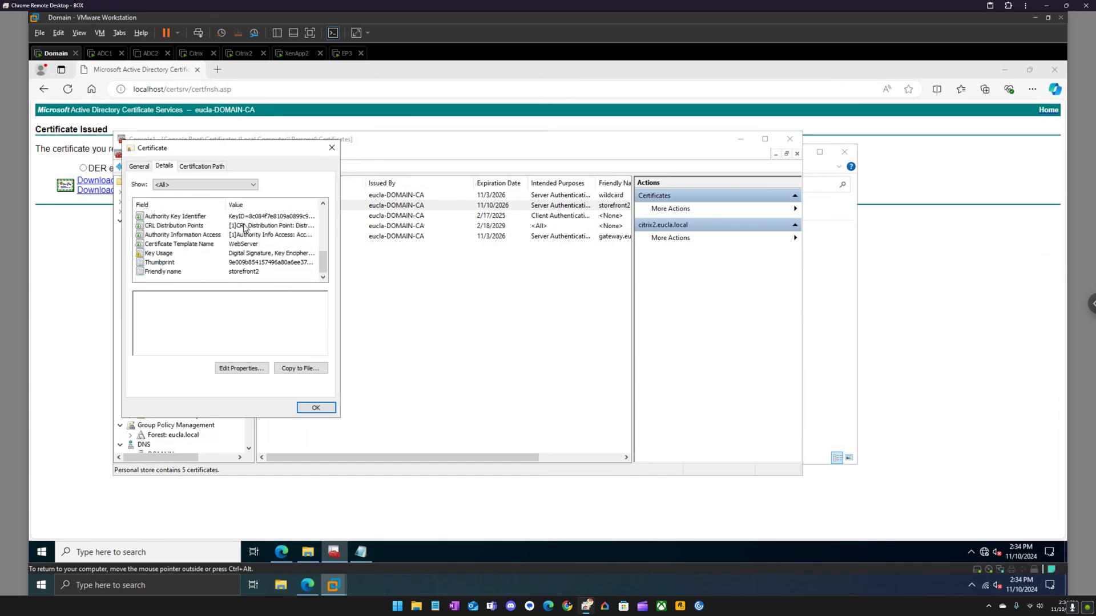
scroll(244, 228, "up", 4)
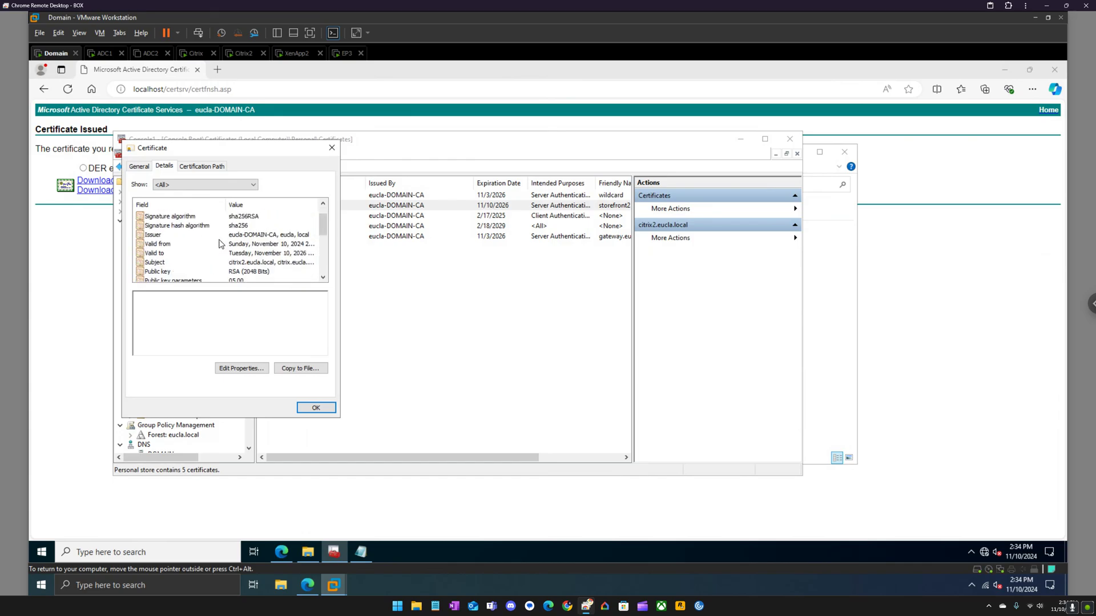
scroll(197, 251, "up", 1)
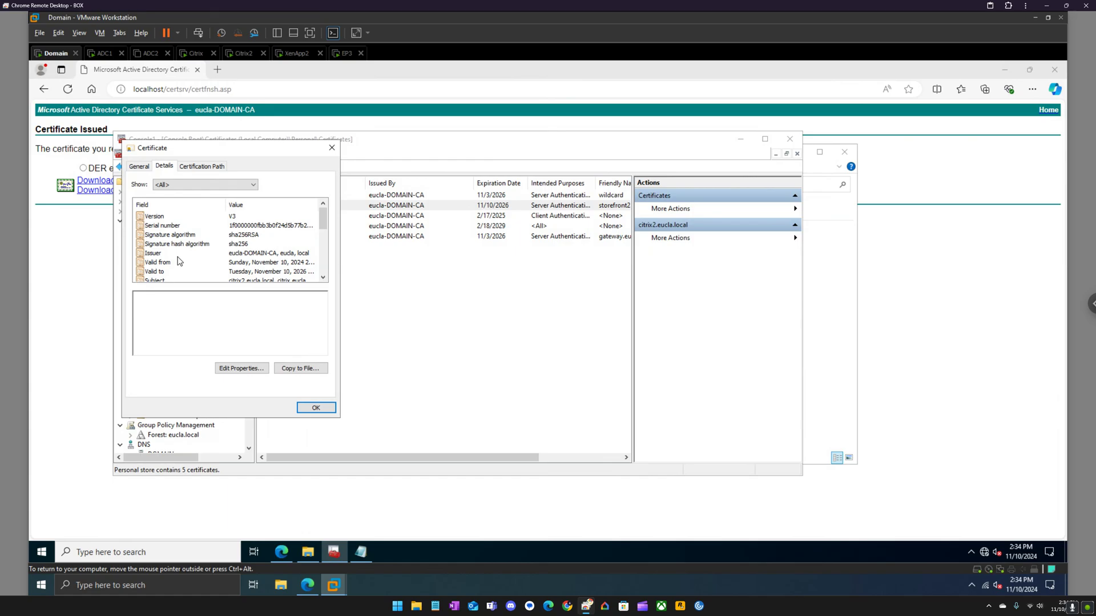
left_click(155, 280)
scroll(183, 264, "down", 1)
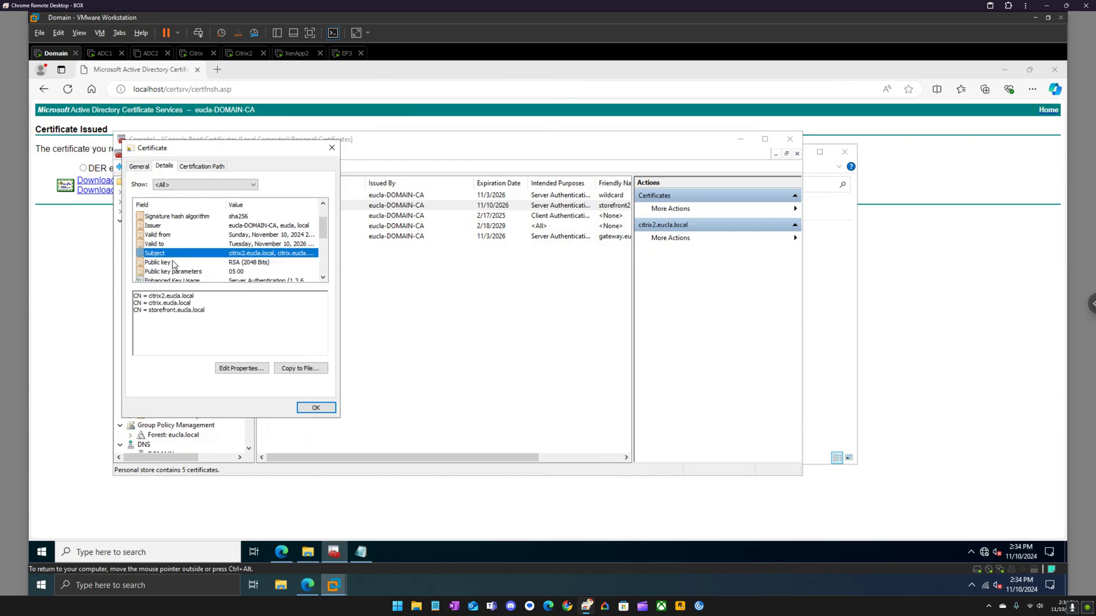
left_click(331, 148)
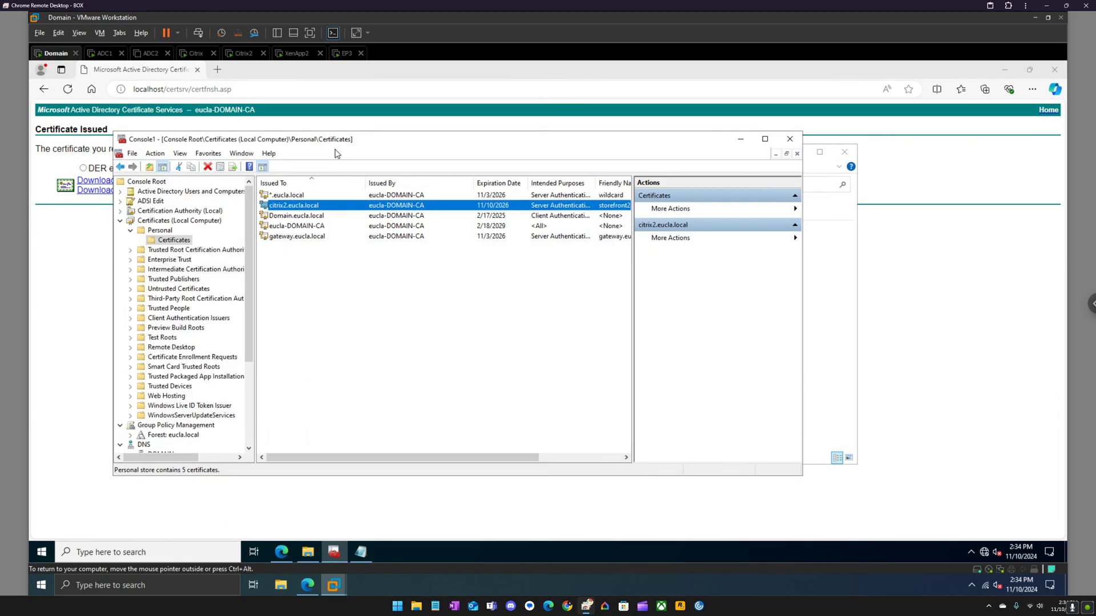
- Start exporting the citrix2.eucla.local certificate with its private key as PFX, including all certificates in the path and enabling certificate privacy
right_click(282, 210)
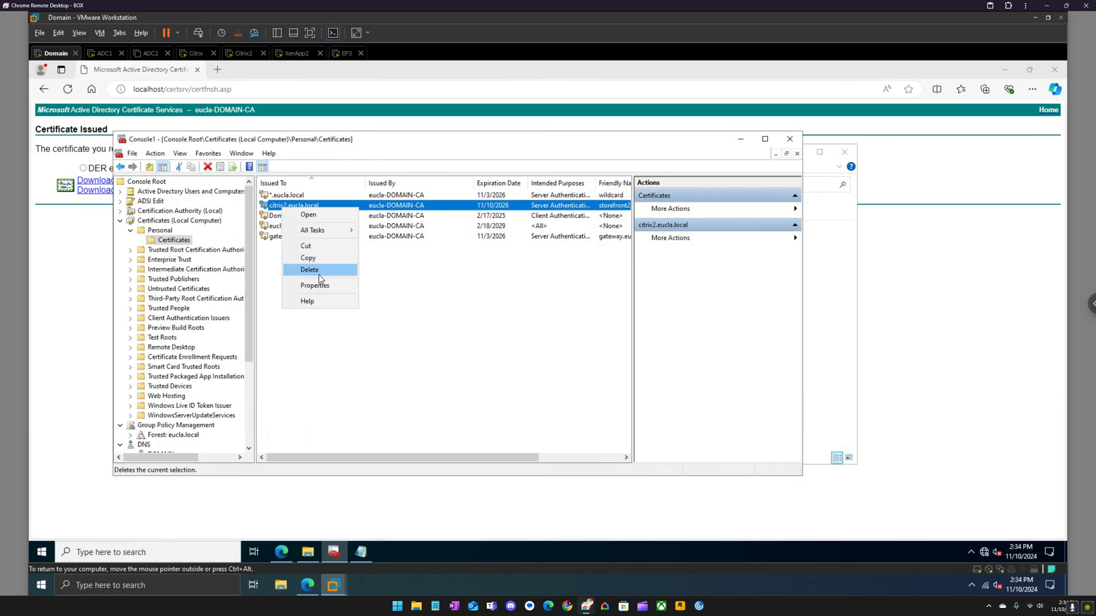
left_click(278, 206)
right_click(278, 207)
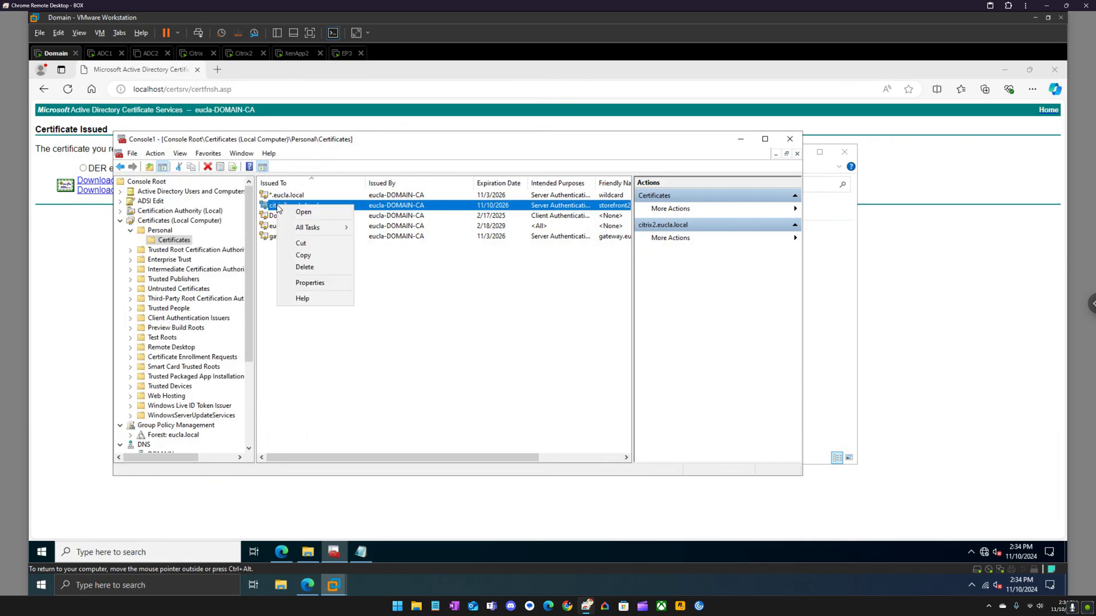
mouse_move(314, 229)
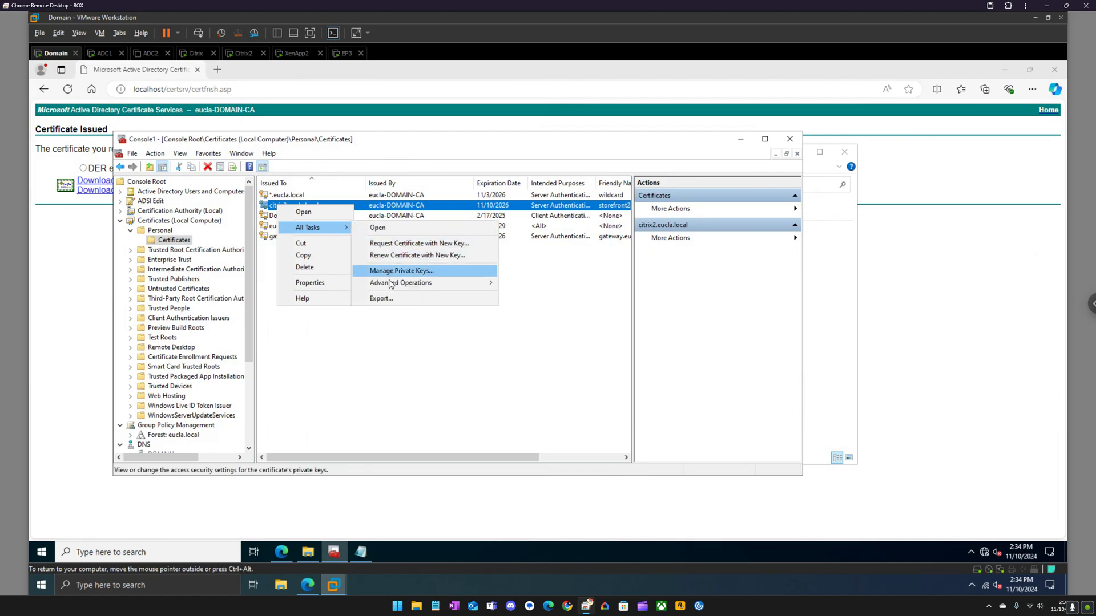
left_click(392, 303)
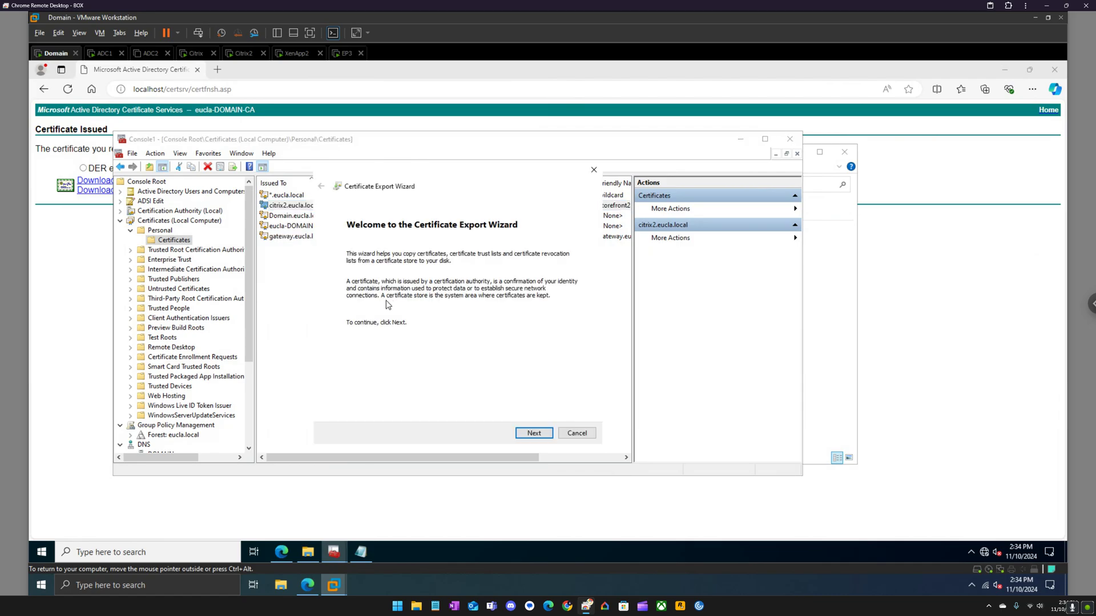
left_click(534, 432)
left_click(416, 295)
left_click(527, 430)
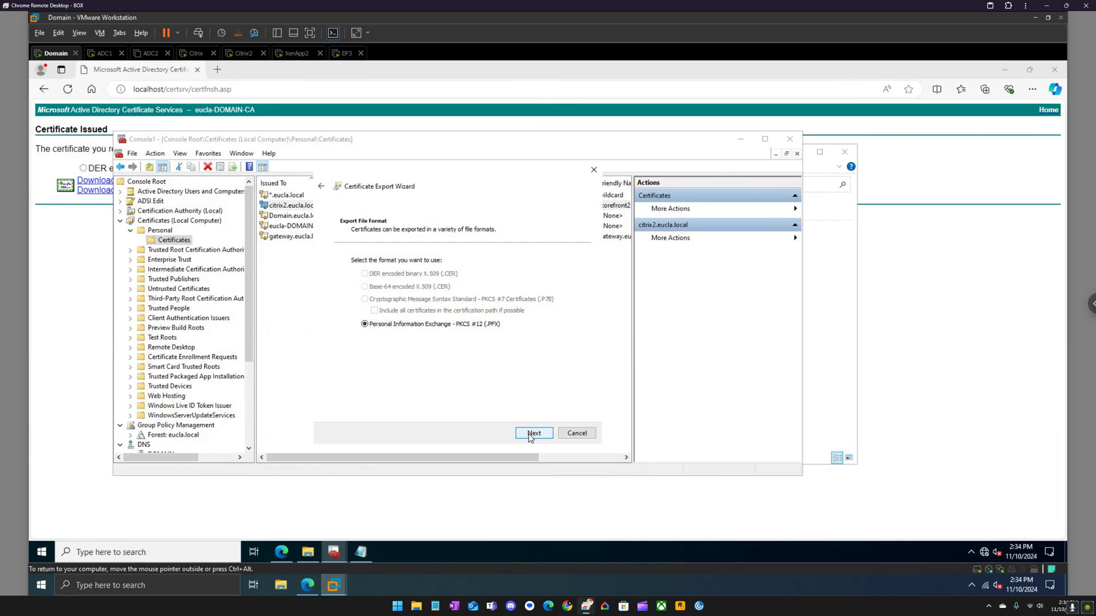
left_click(415, 376)
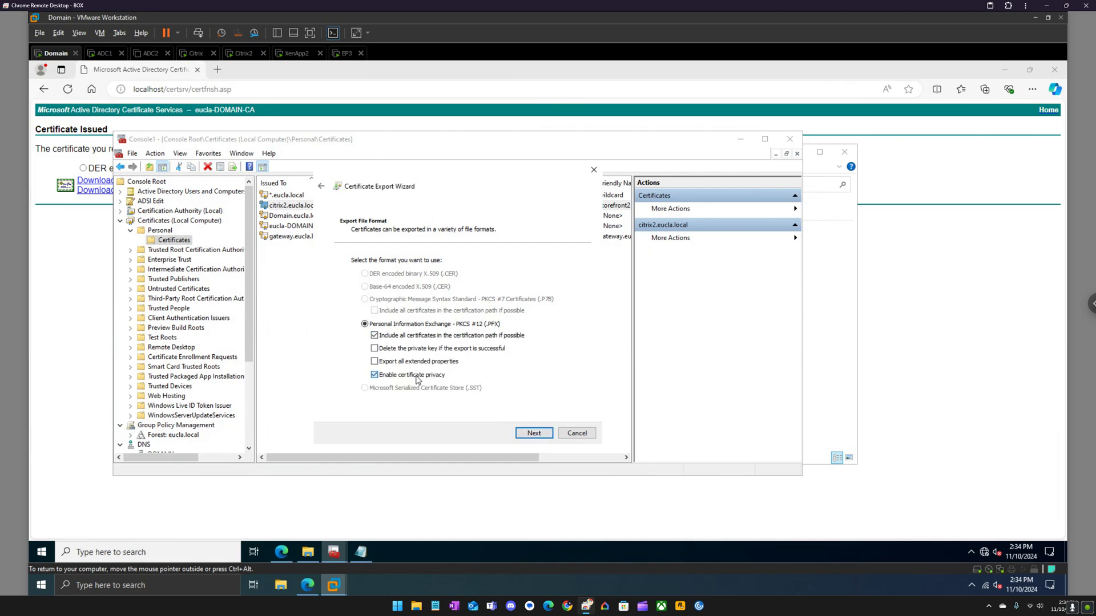
left_click(534, 434)
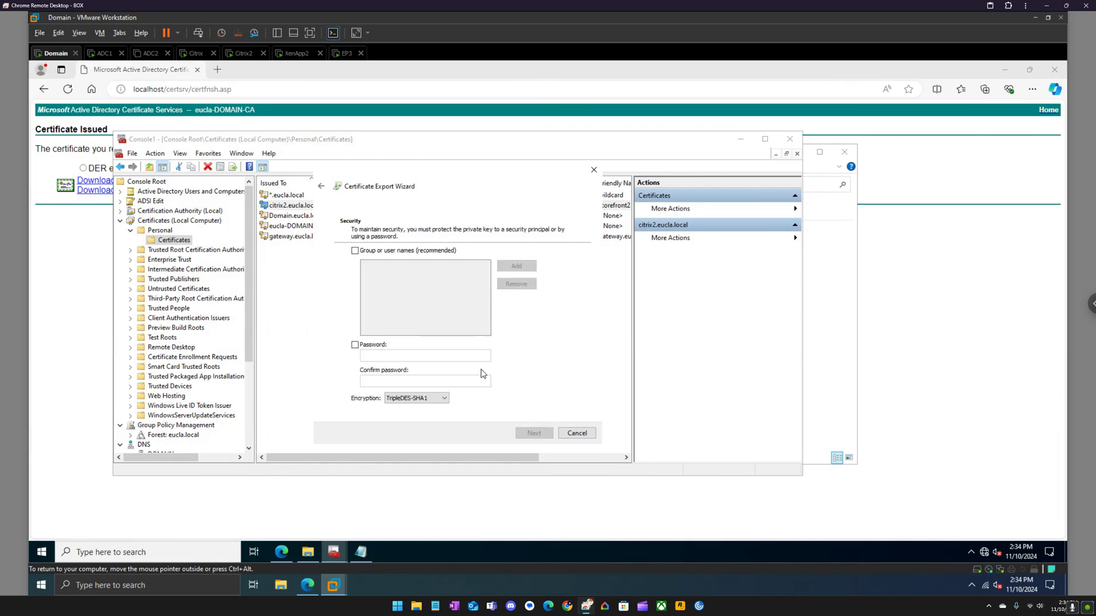
- Protect the exported private key with a password, confirm the password, and choose the encryption type
left_click(379, 346)
left_click(387, 356)
type("P")
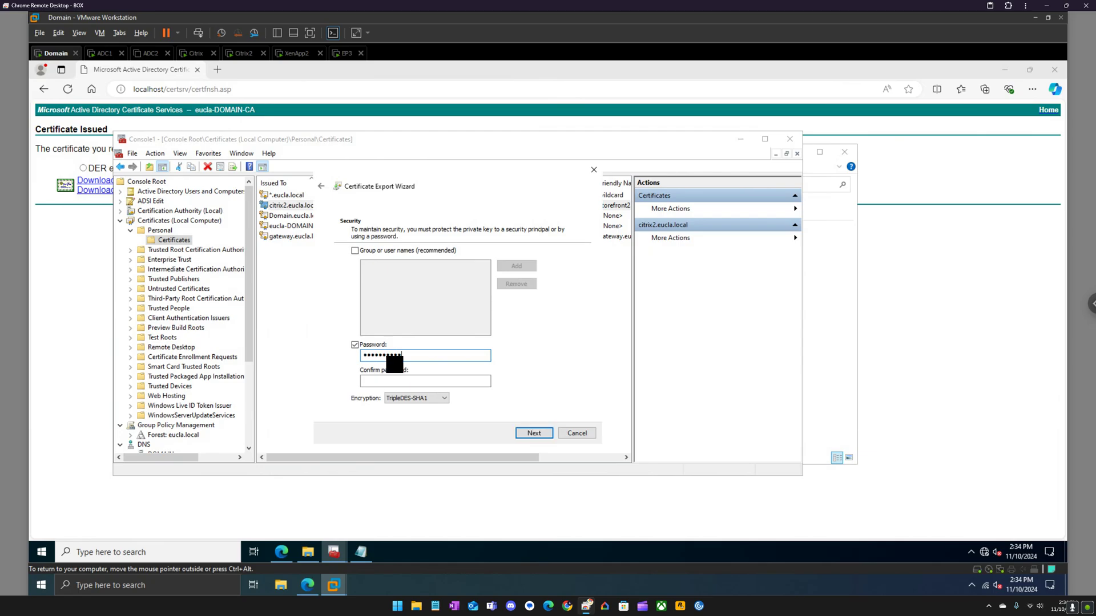
key("Tab")
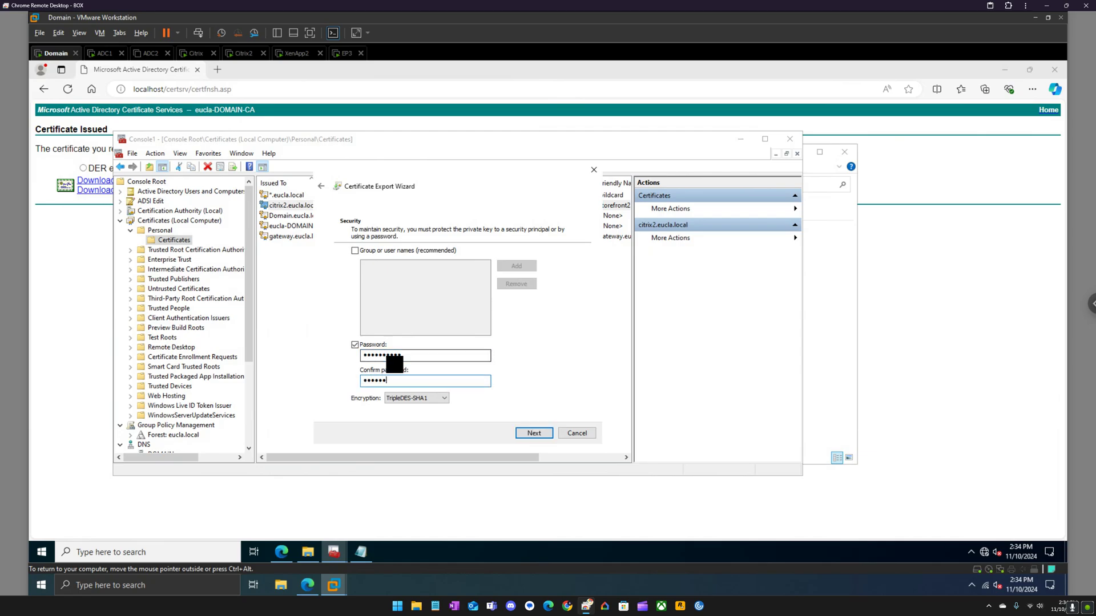
left_click(433, 398)
left_click(408, 415)
left_click(536, 433)
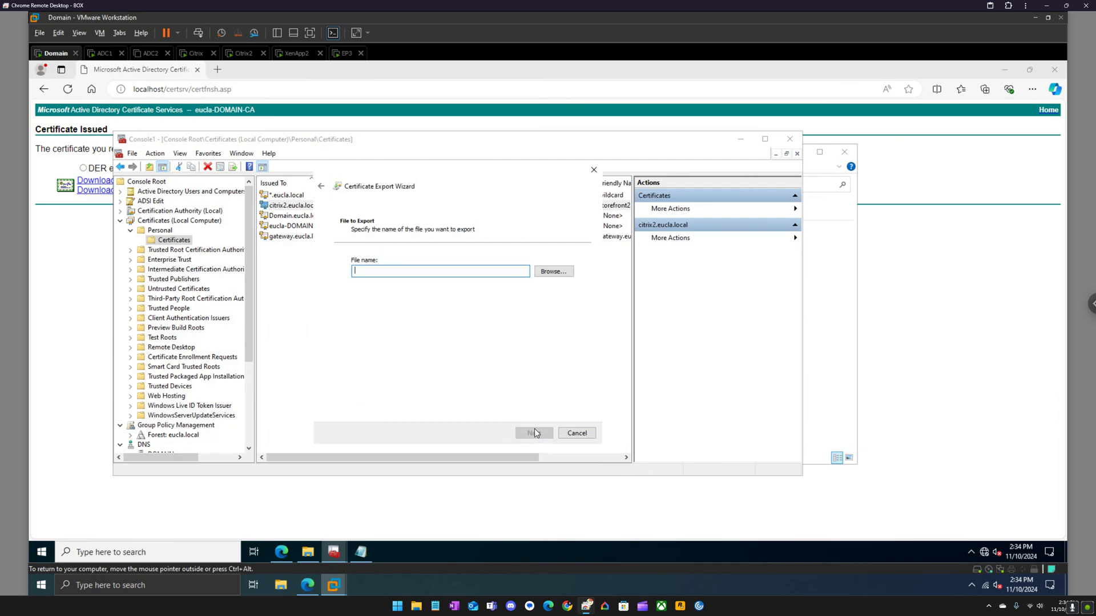
- Enter storefront2 as the export file name and copy that name
key("ctrl+v")
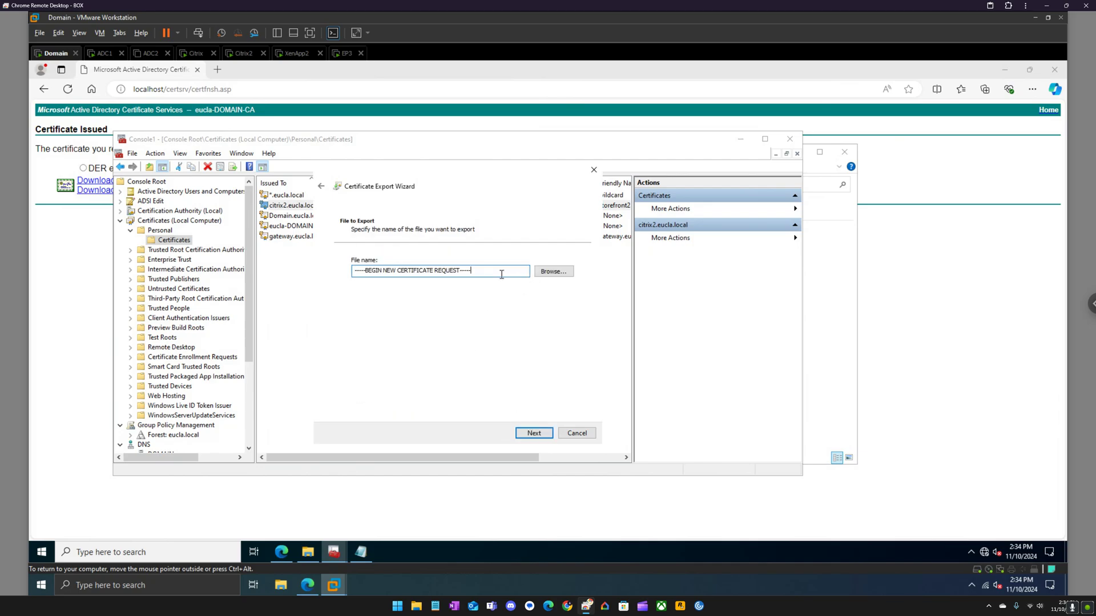
left_click_drag(488, 272, 354, 271)
key("BackSpace")
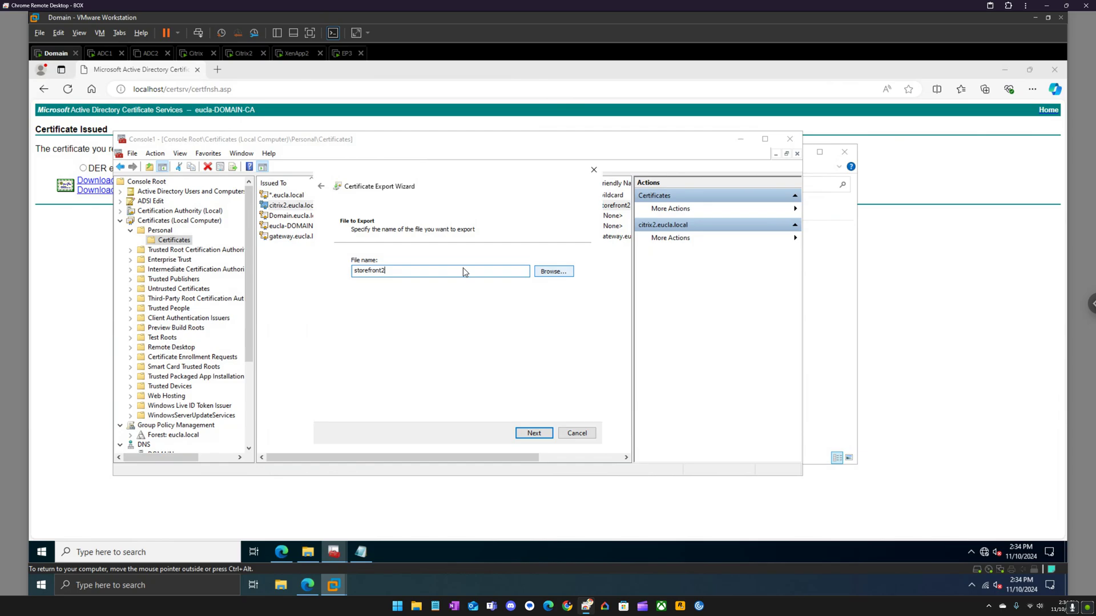
key("ctrl+a")
key("ctrl+c")
- Save the export as storefront2 in Downloads, accepting the replacement of the existing file, and finish the certificate export
left_click(547, 272)
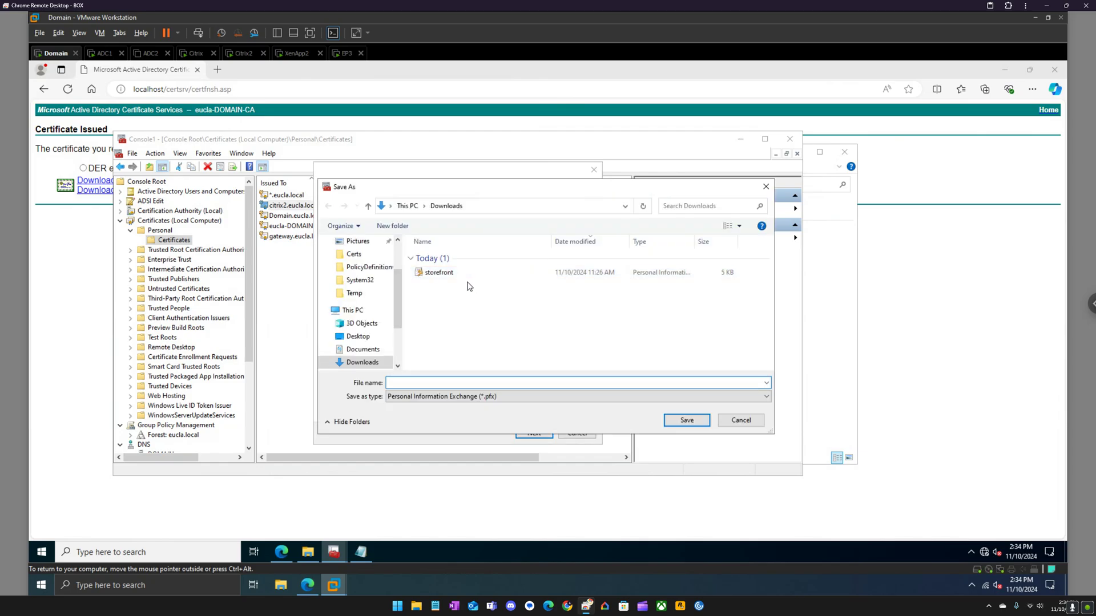
key("ctrl+v")
left_click(687, 420)
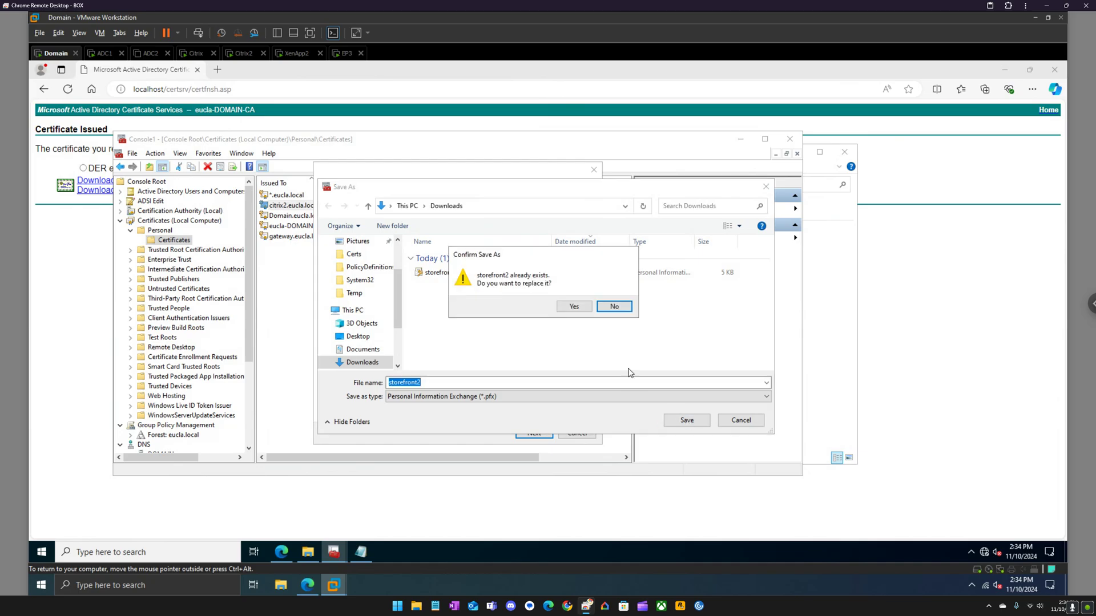
left_click(574, 308)
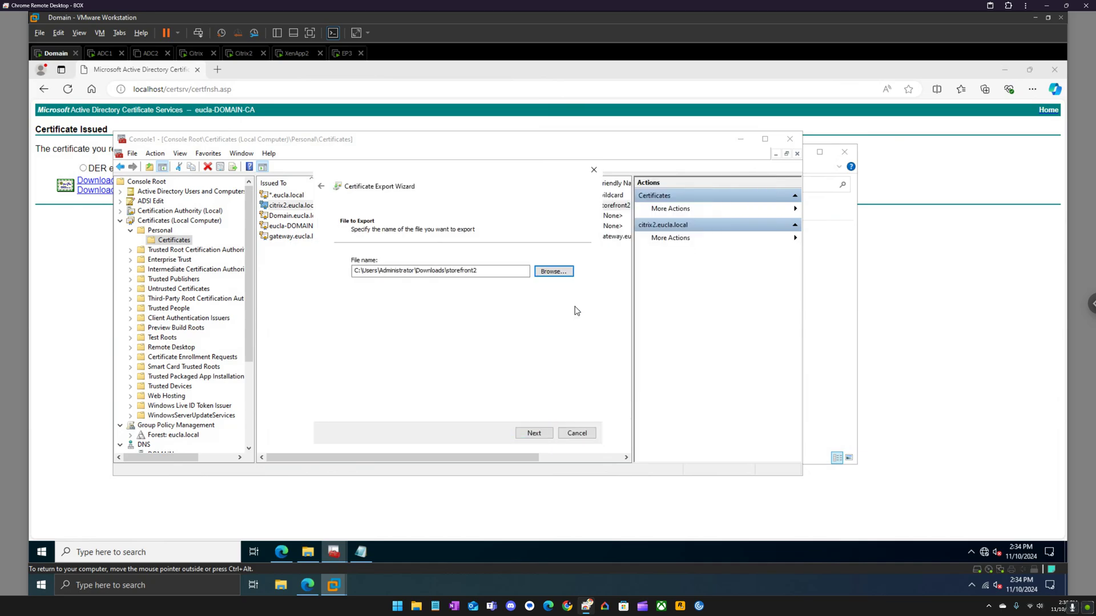
left_click(533, 433)
left_click(540, 433)
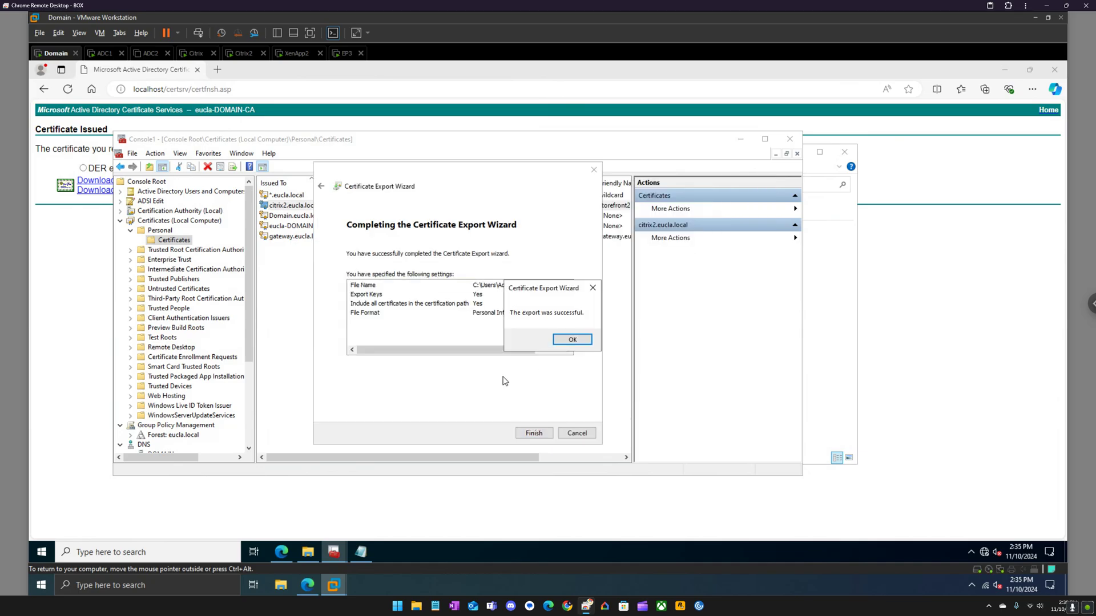
left_click(572, 339)
- Browse to the \\box\Storage\Certs\Storefront folder in File Explorer
left_click(309, 552)
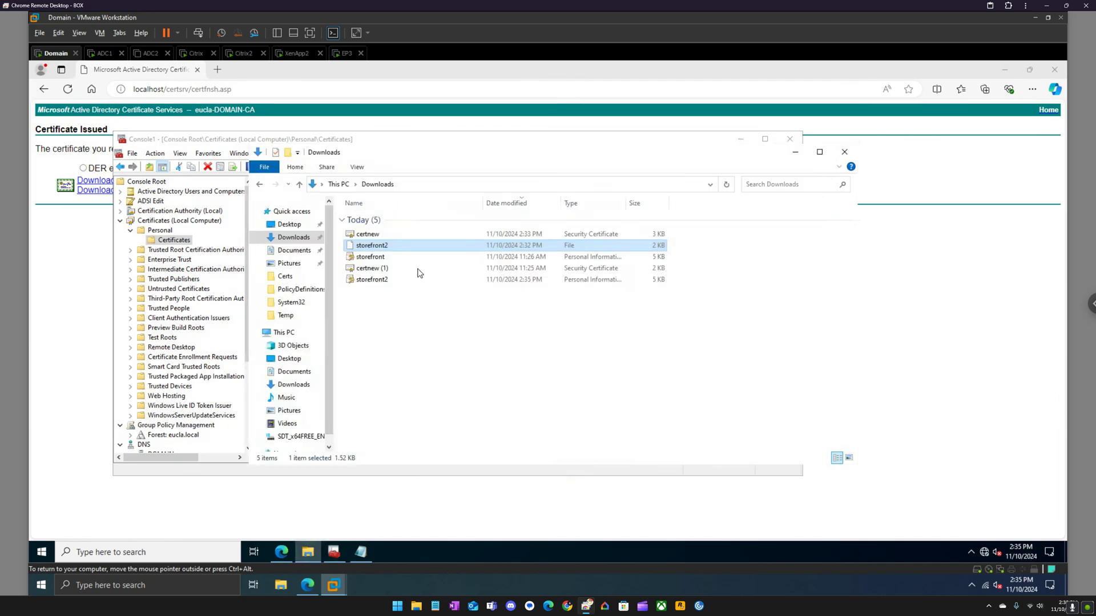
left_click(465, 186)
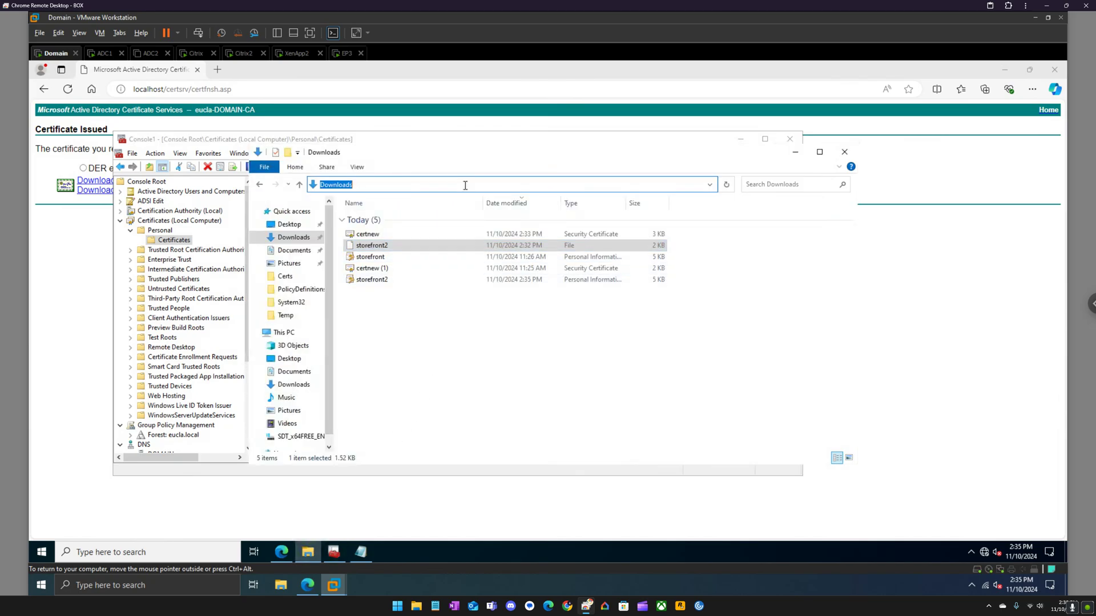
type("\\\\box")
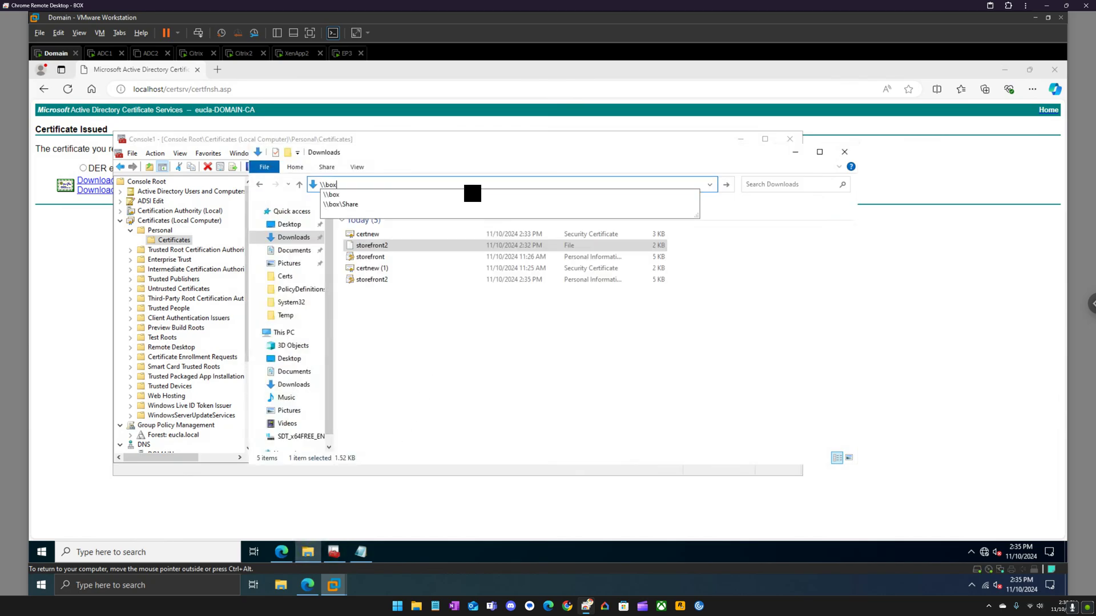
key("Return")
key("Down")
key("Return")
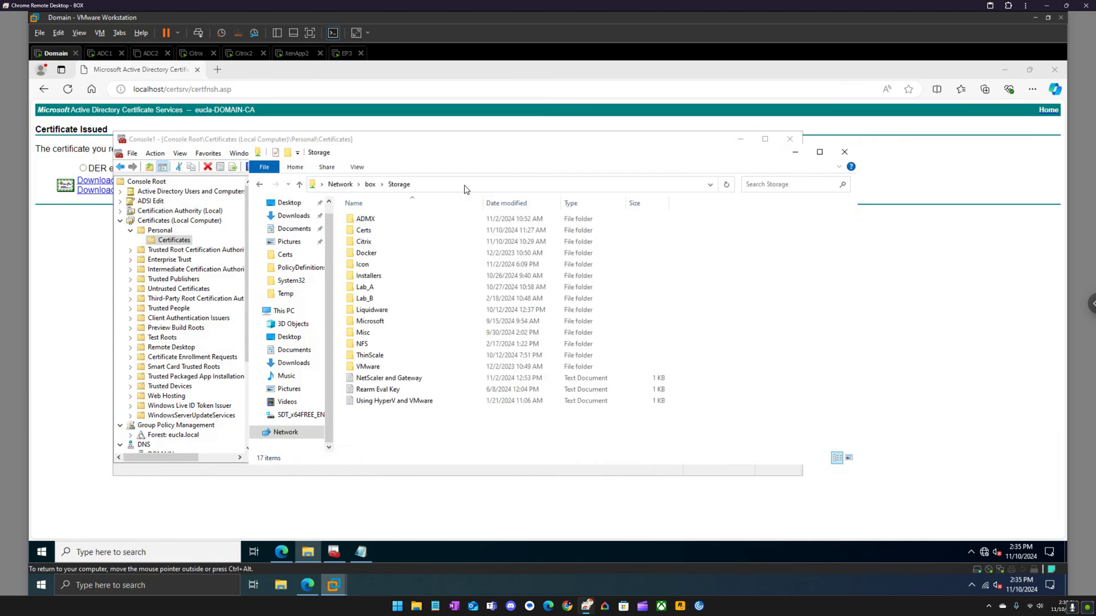
double_click(375, 231)
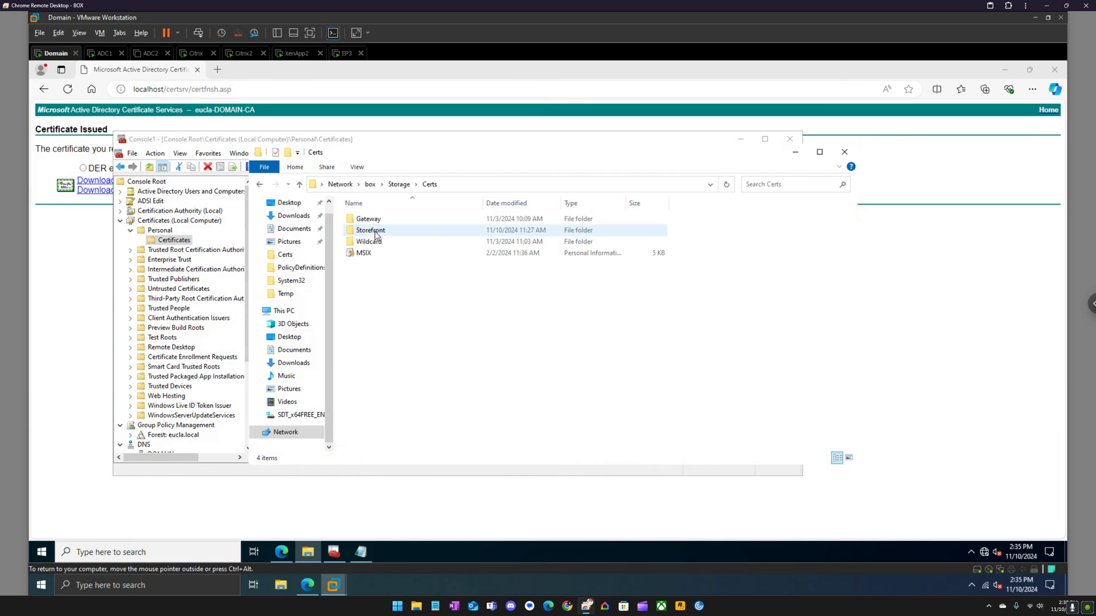
double_click(376, 237)
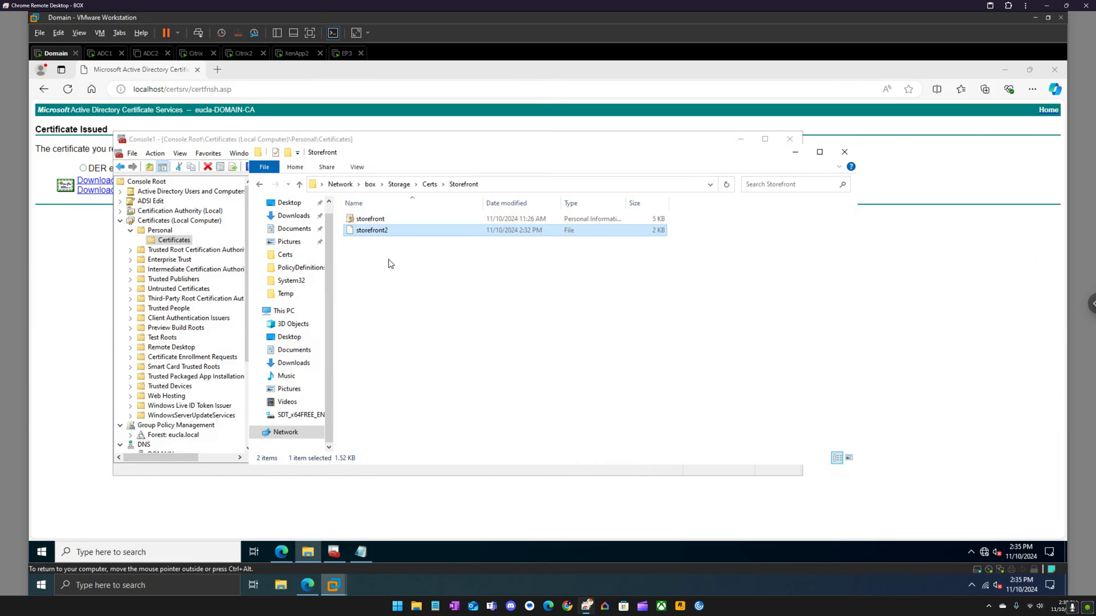
left_click(391, 264)
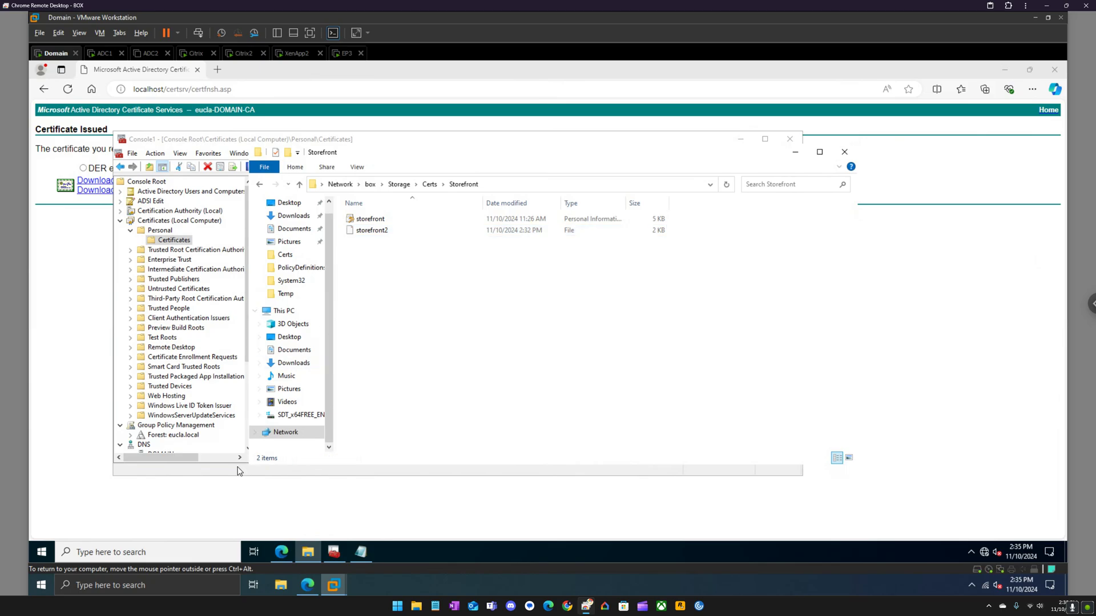
- Copy the storefront2 PFX from Downloads to the Storefront share folder, deleting the storefront2 request file there
left_click(307, 552)
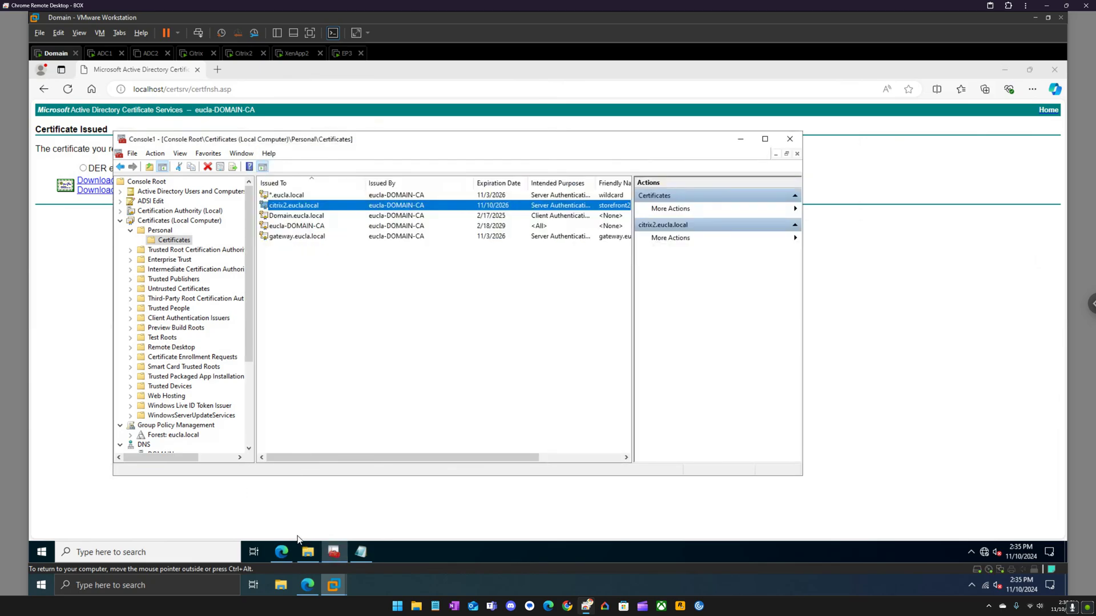
left_click(307, 551)
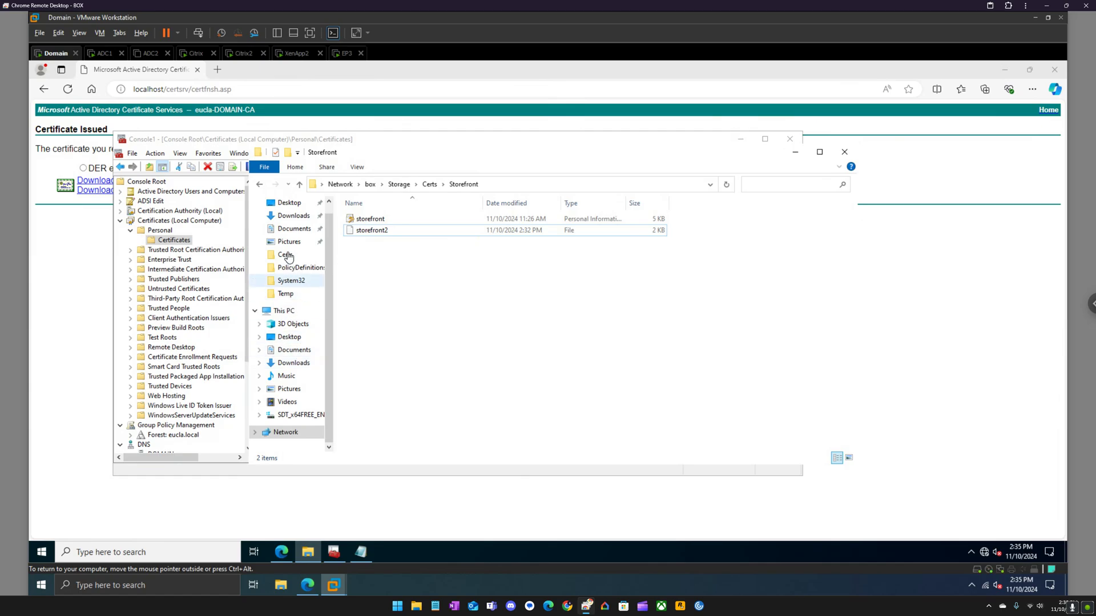
left_click(294, 216)
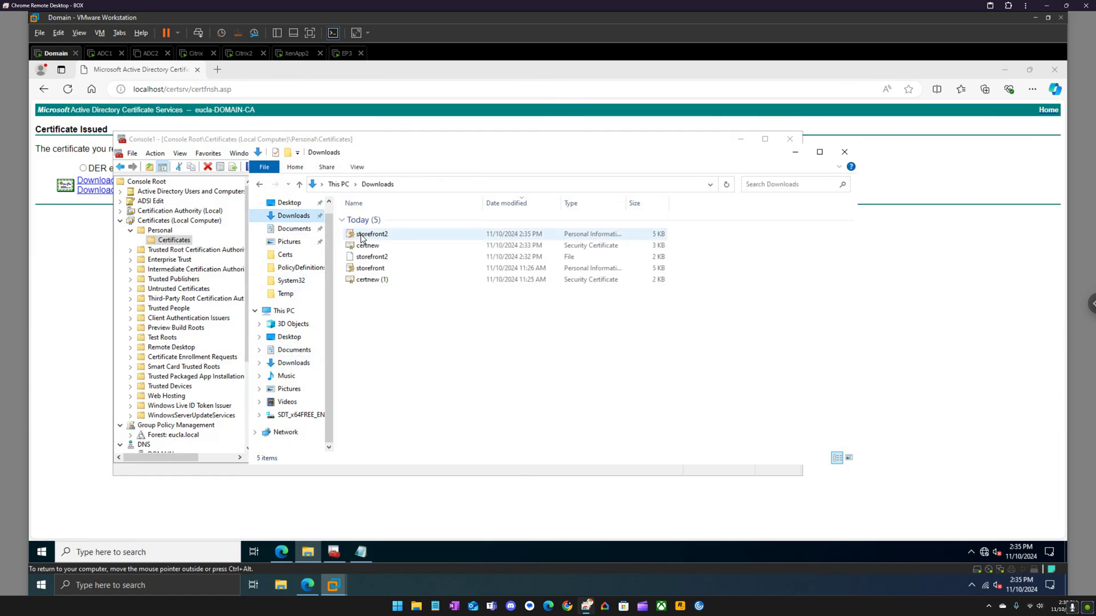
left_click(259, 183)
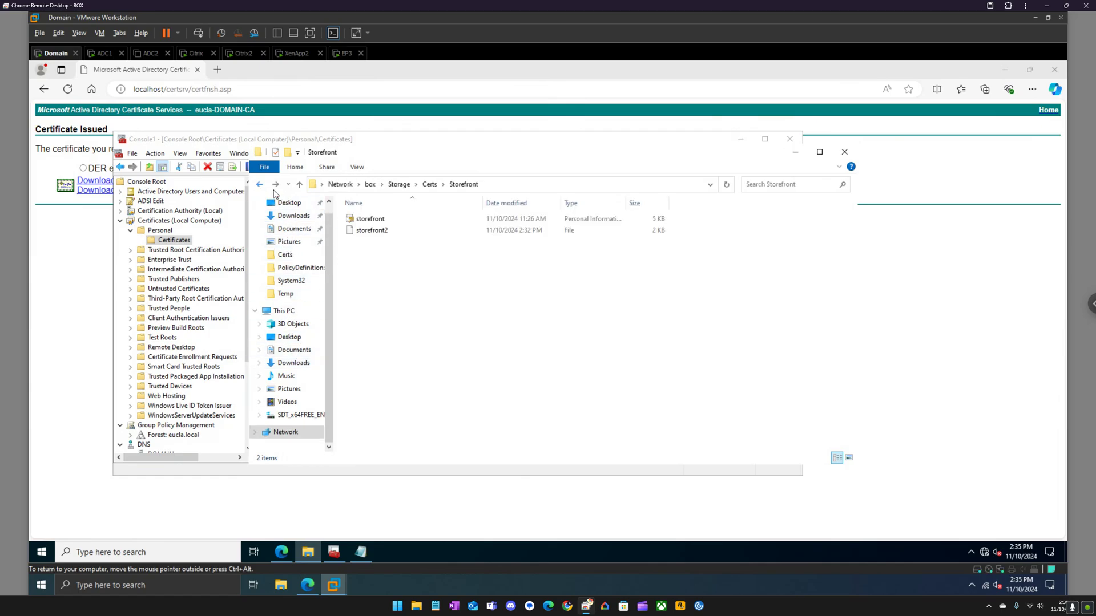
left_click(366, 231)
key("Delete")
key("Return")
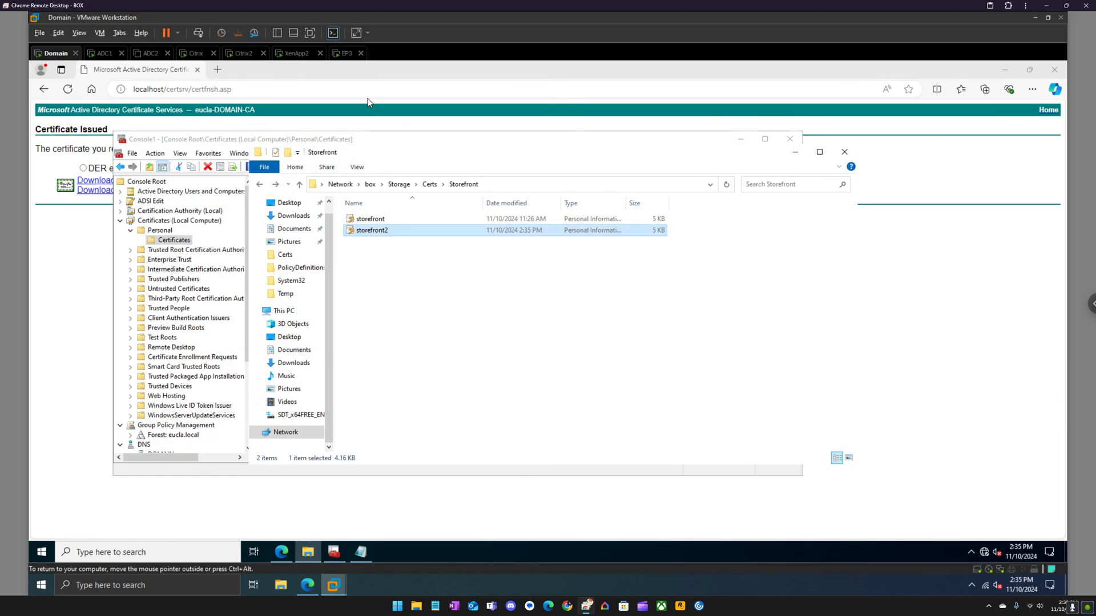
- Switch to the Citrix2 virtual machine and start a certificate import in the IIS server certificates of CITRIX2
left_click(245, 53)
left_click(245, 329)
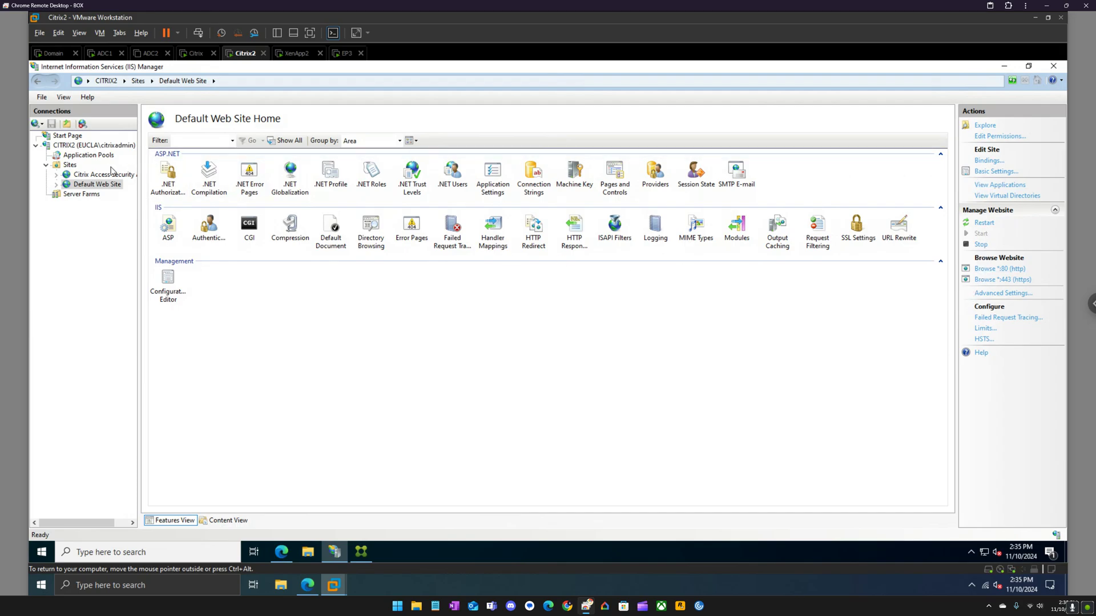
left_click(91, 145)
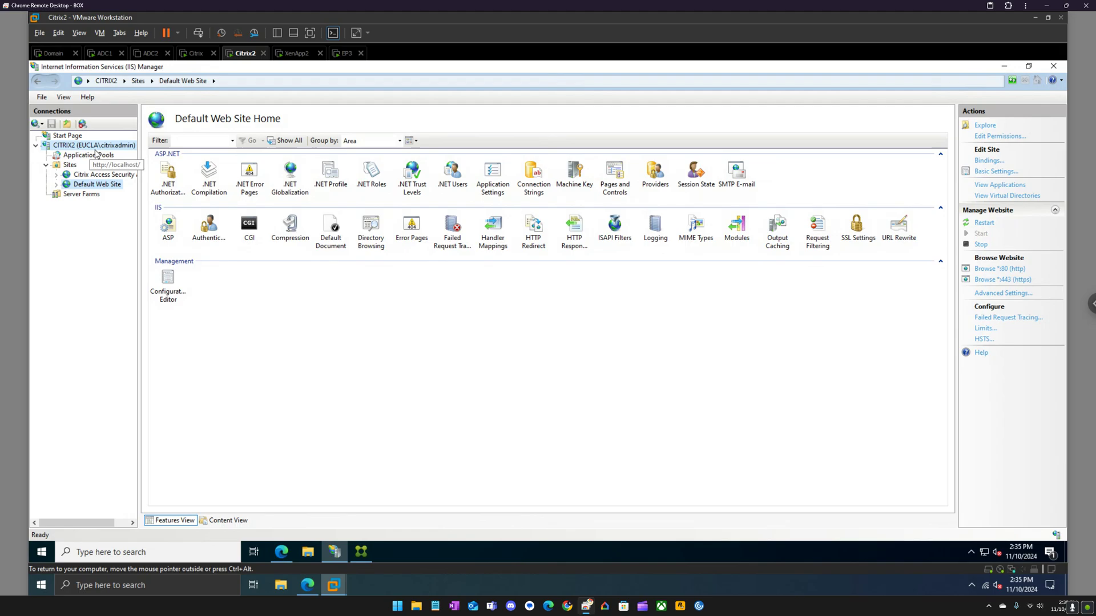
double_click(210, 273)
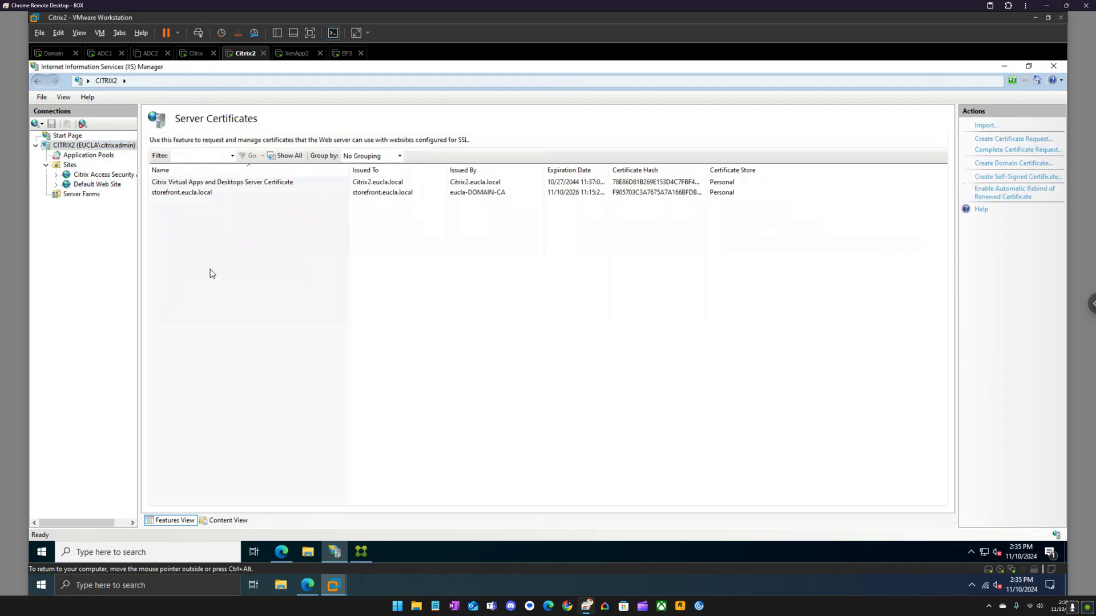
right_click(217, 221)
left_click(239, 222)
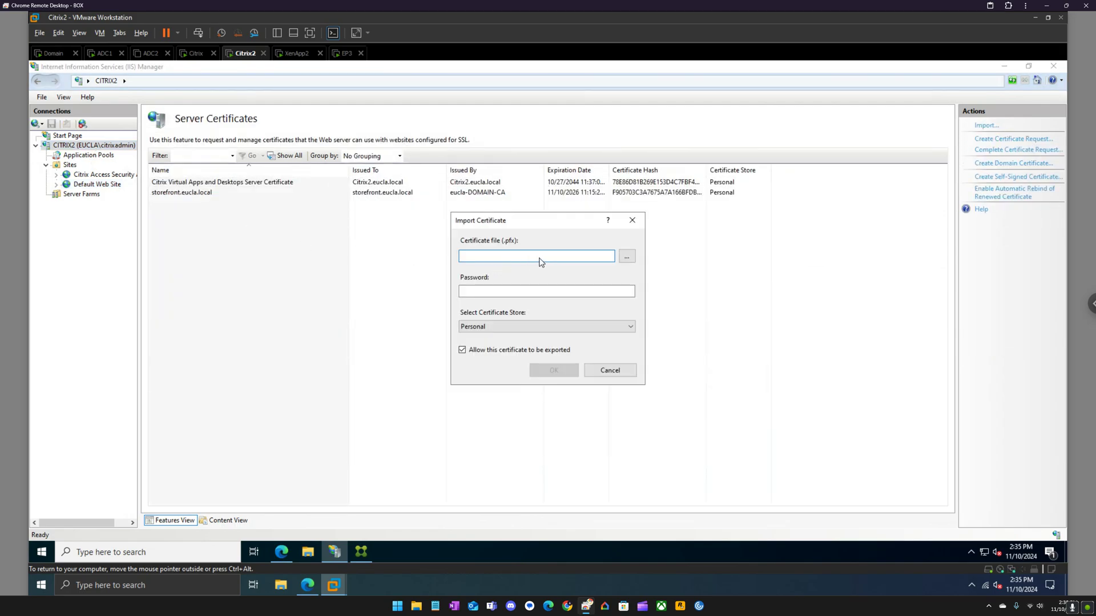
- Choose \\box\Storage\Certs\Storefront\storefront2.pfx as the certificate file to import on Citrix2
left_click(626, 258)
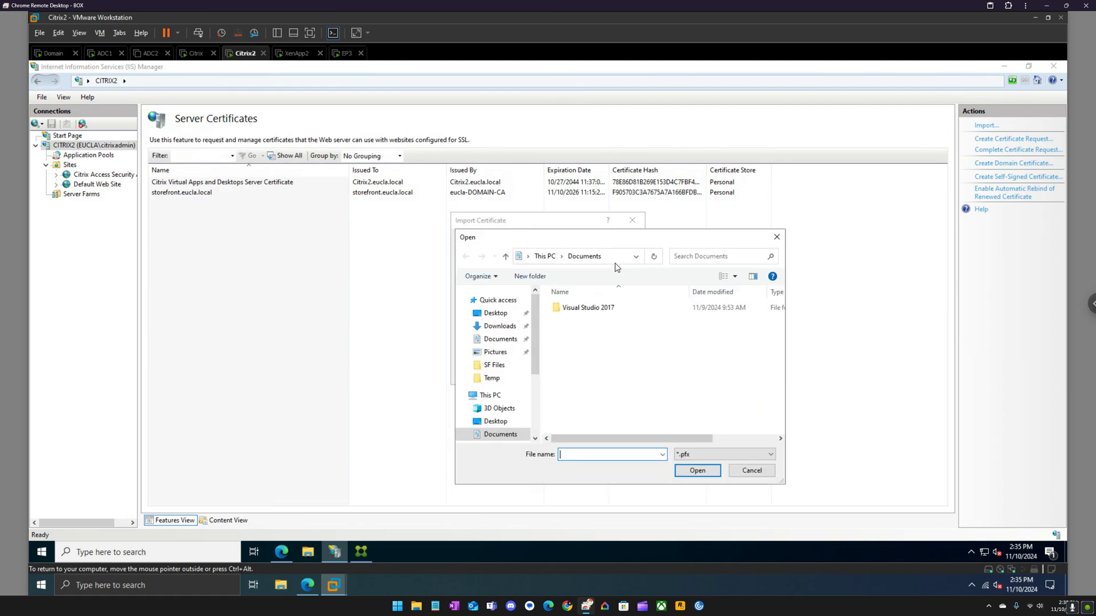
left_click(620, 259)
type("\\\\box")
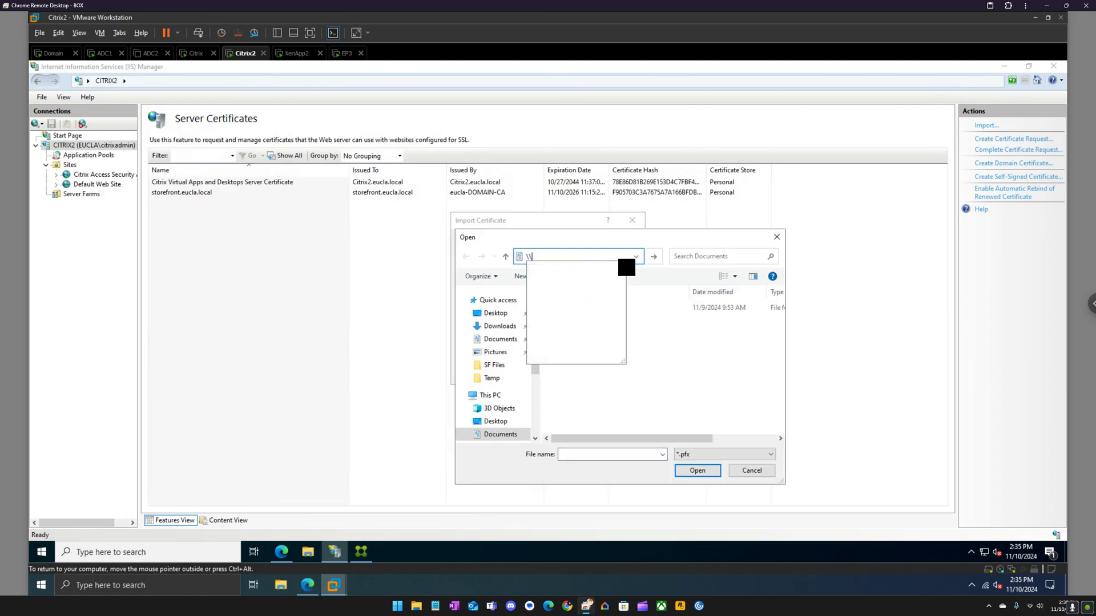
key("Return")
key("Down")
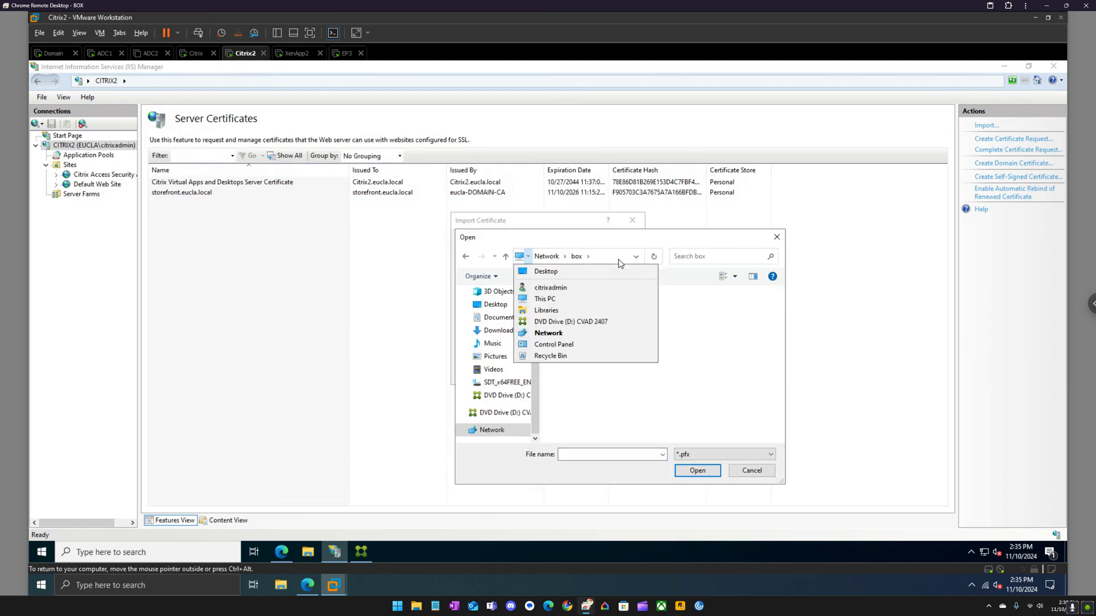
left_click(704, 325)
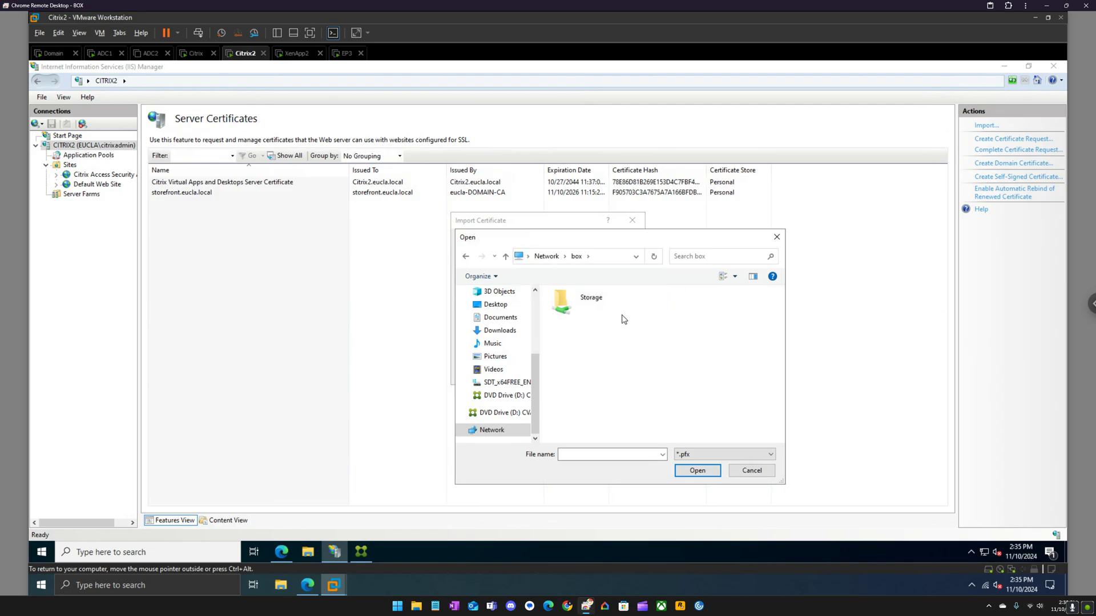
double_click(588, 302)
double_click(586, 320)
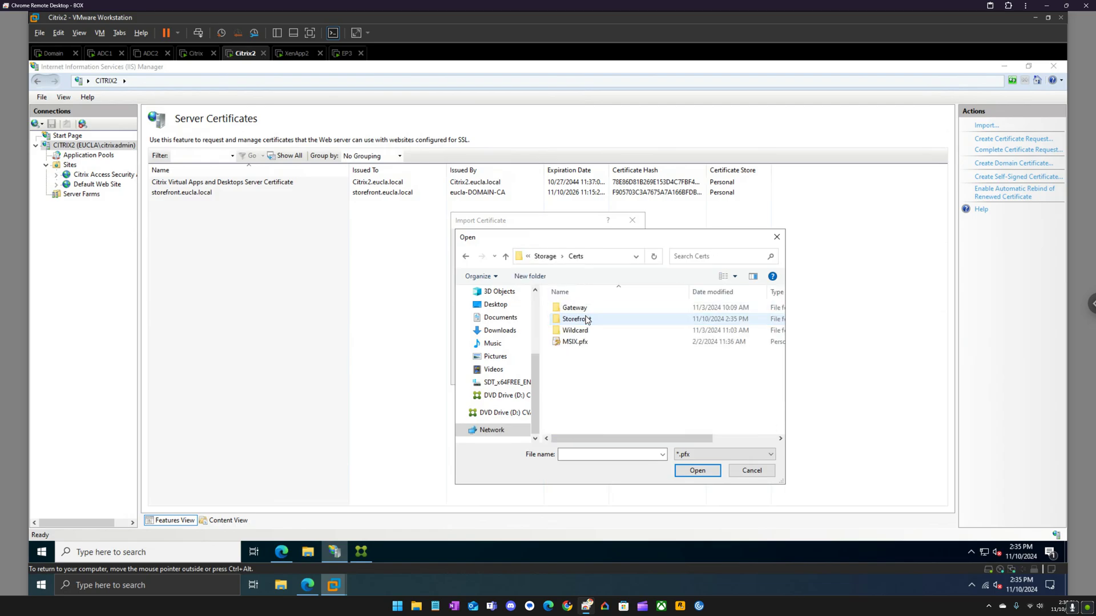
double_click(587, 320)
left_click(586, 321)
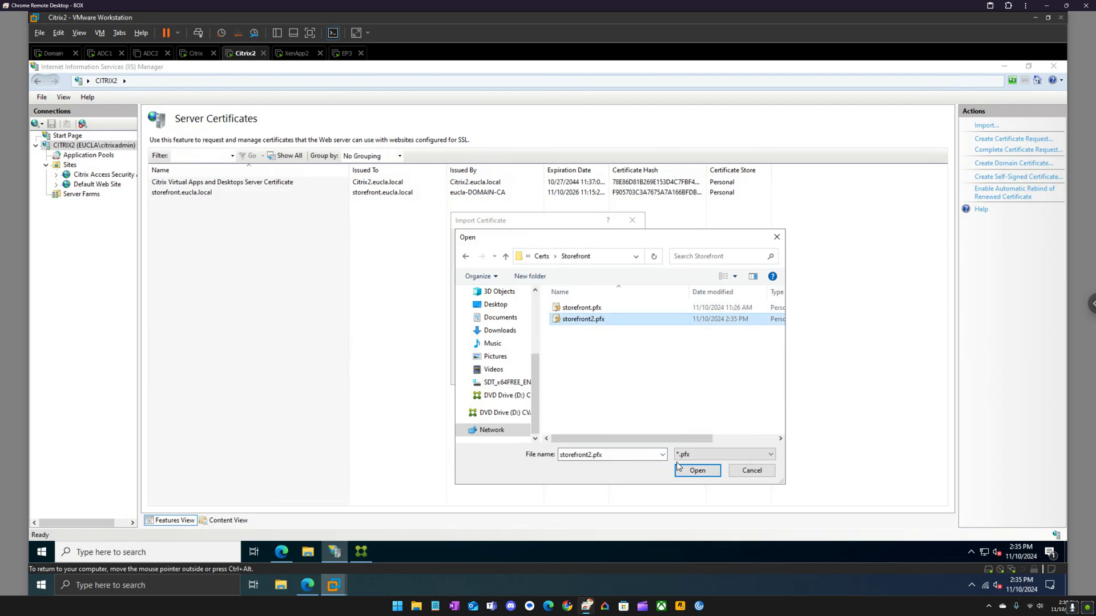
left_click(697, 470)
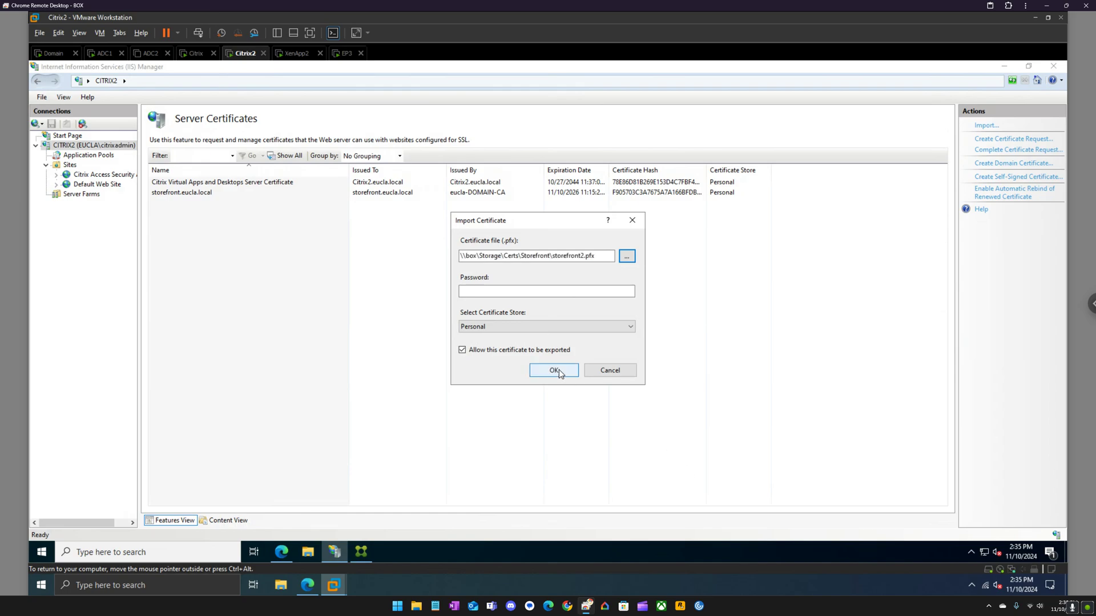
- Enter the PFX file's password and import the exportable certificate into the Personal store on Citrix2
left_click(539, 292)
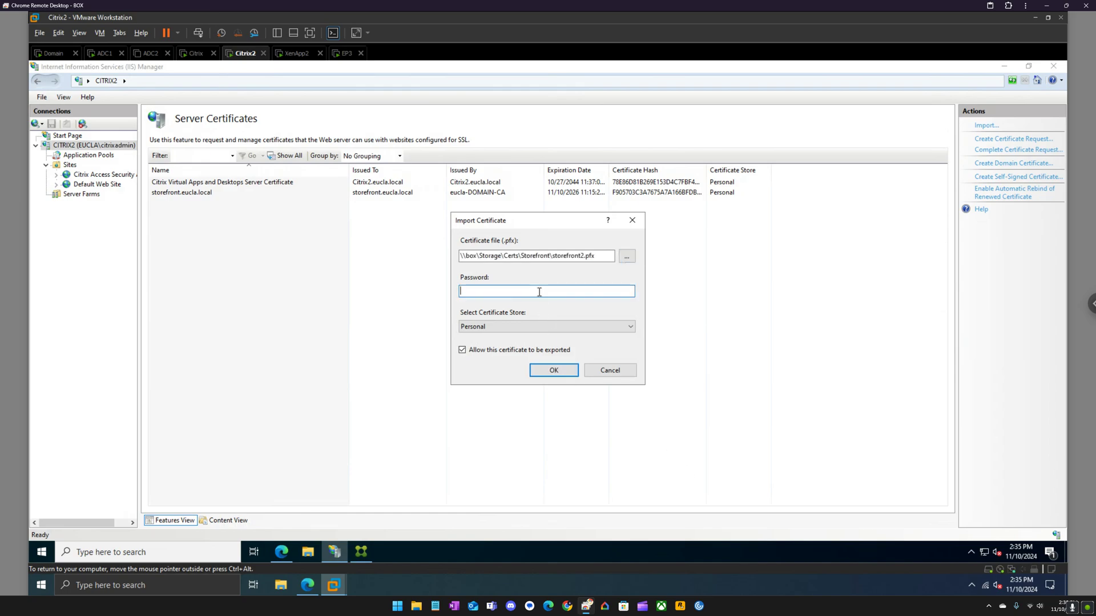
type("•••••••••")
key("Return")
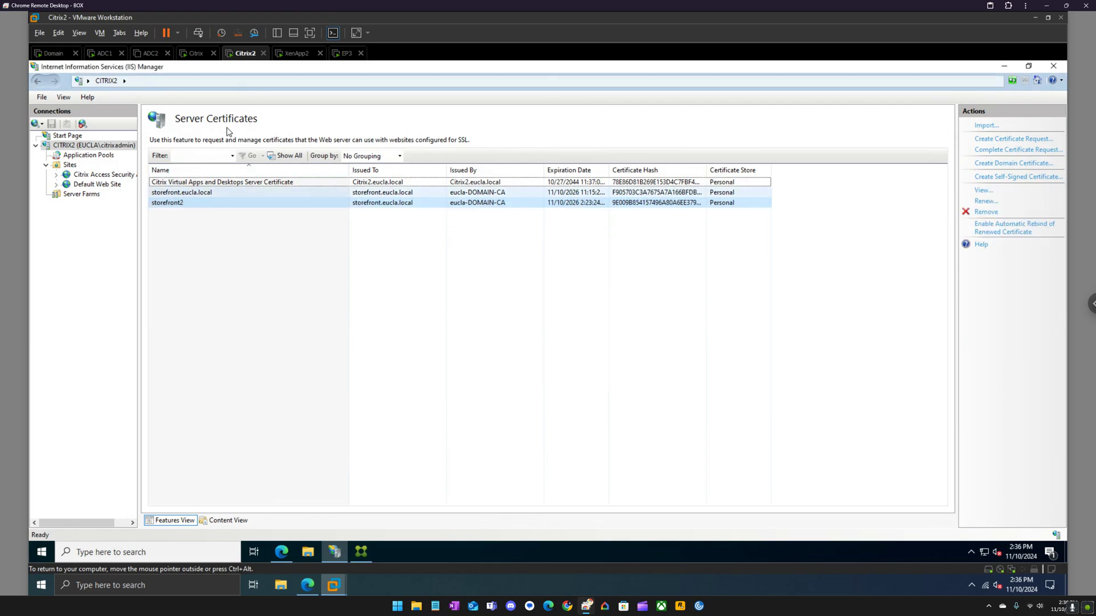
- Switch to the Citrix virtual machine and start a certificate import in the IIS server certificates of CITRIX
left_click(195, 53)
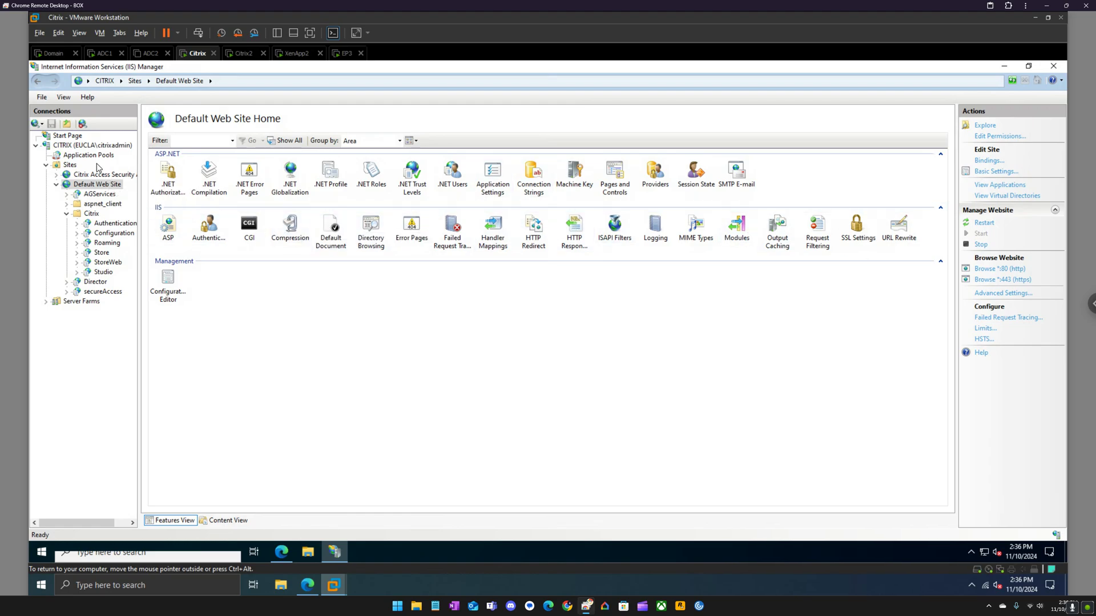
left_click(89, 146)
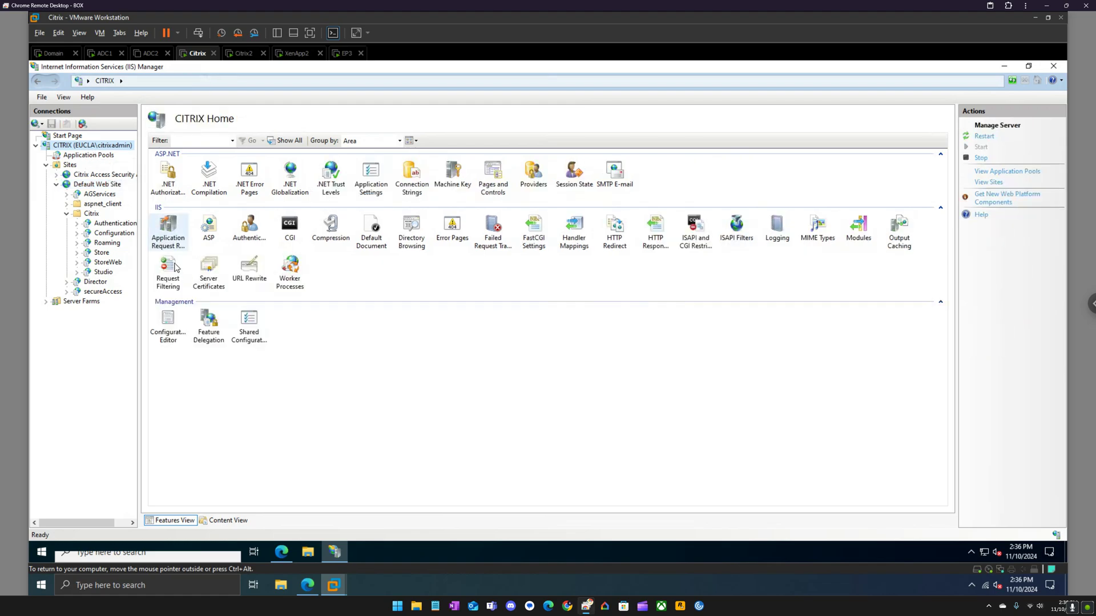
double_click(213, 277)
right_click(209, 224)
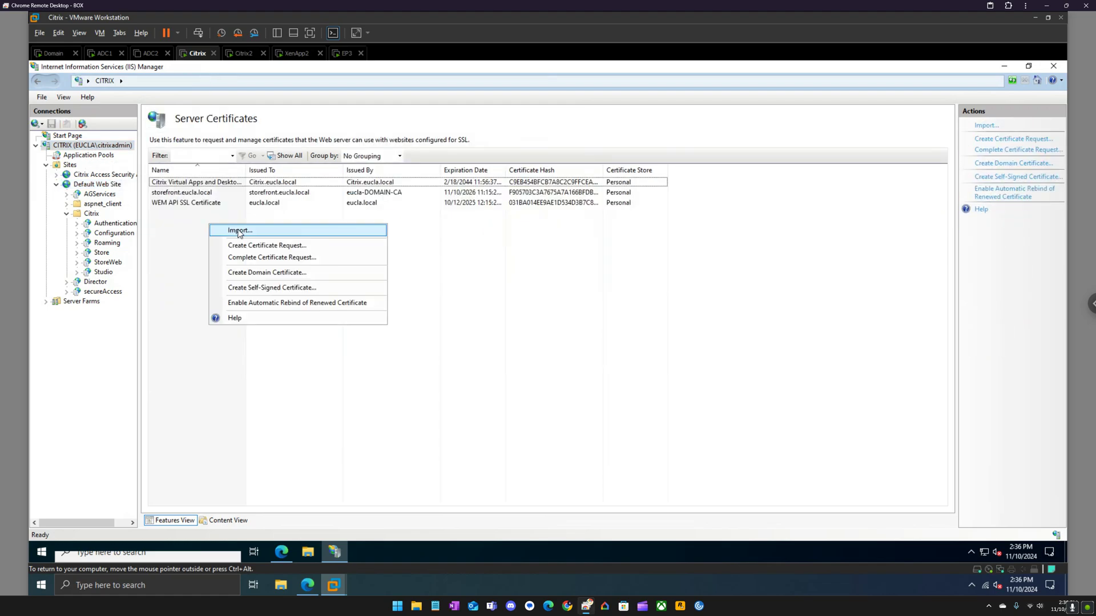
left_click(245, 229)
- Choose \\box\Storage\Certs\Storefront\storefront2.pfx as the certificate file to import on Citrix
left_click(626, 256)
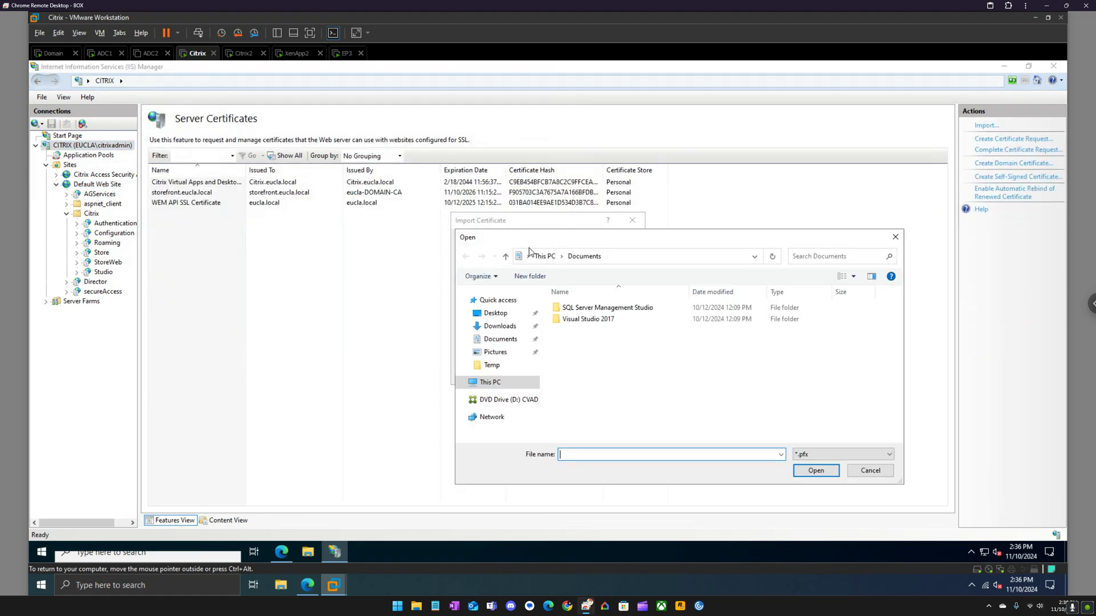
left_click(630, 256)
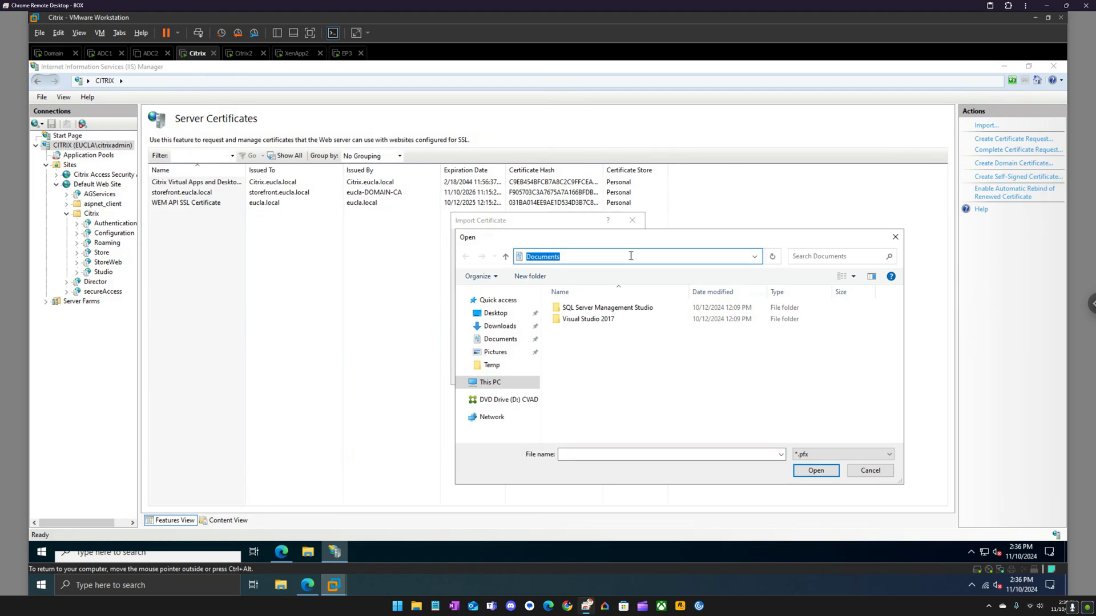
type("\\\\box")
key("Return")
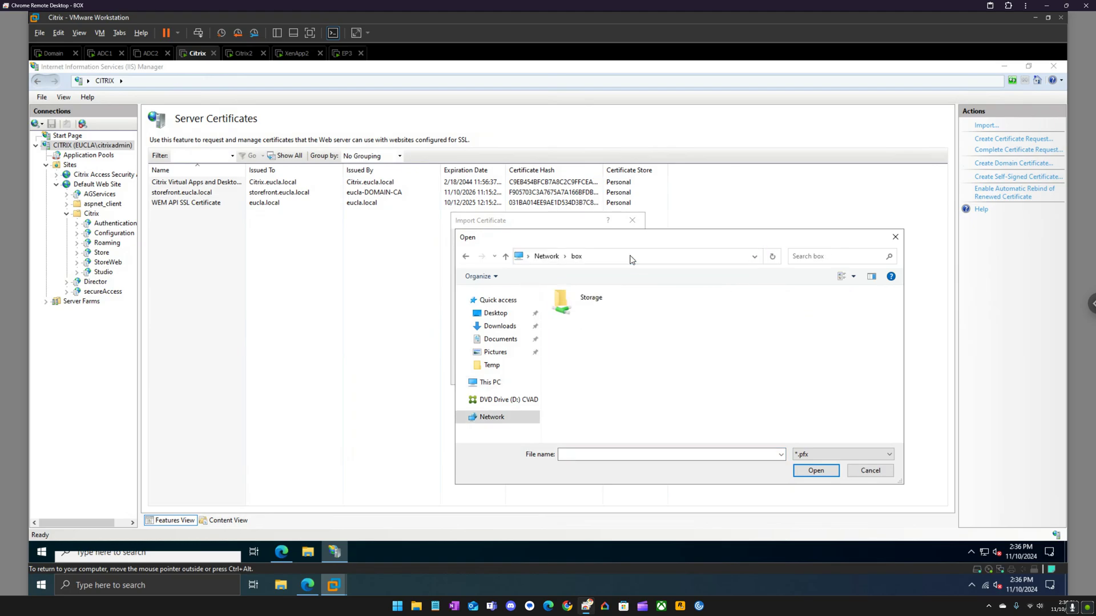
double_click(588, 297)
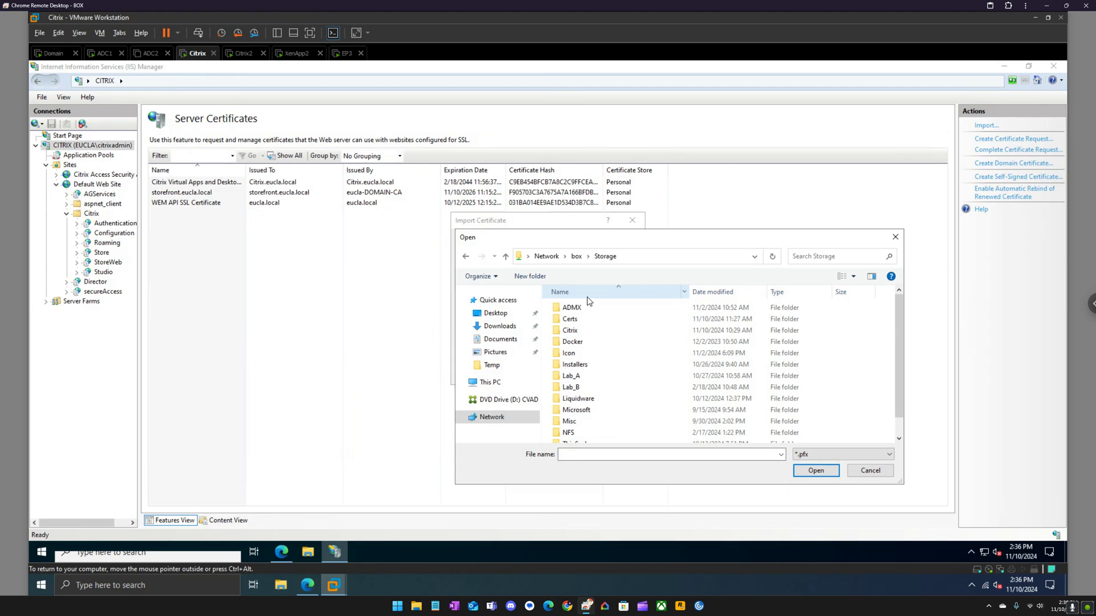
left_click(590, 320)
double_click(590, 320)
double_click(590, 319)
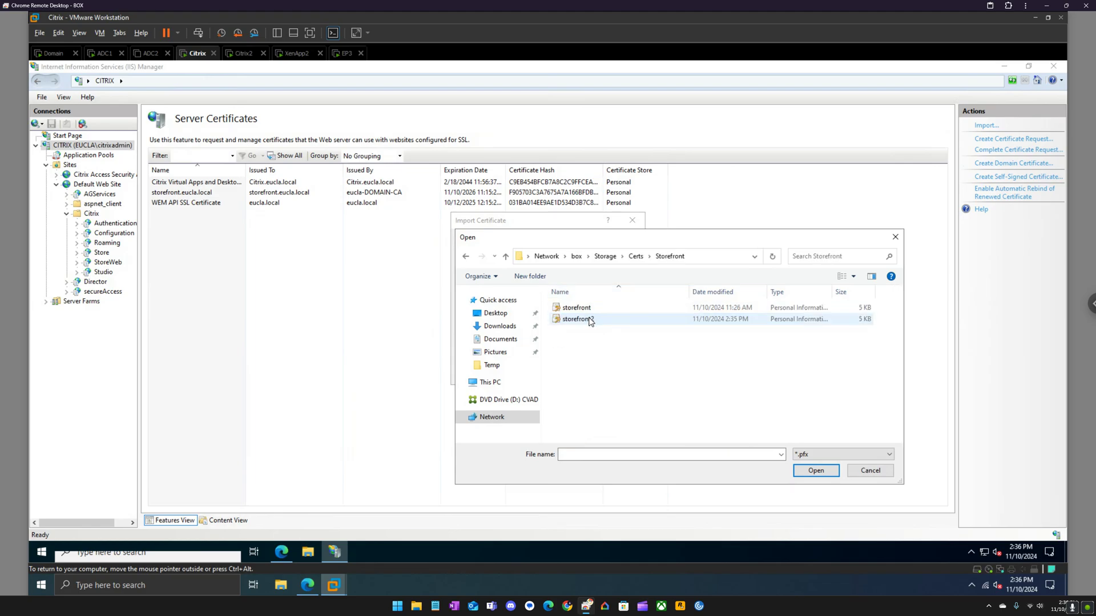
left_click(591, 319)
left_click(816, 470)
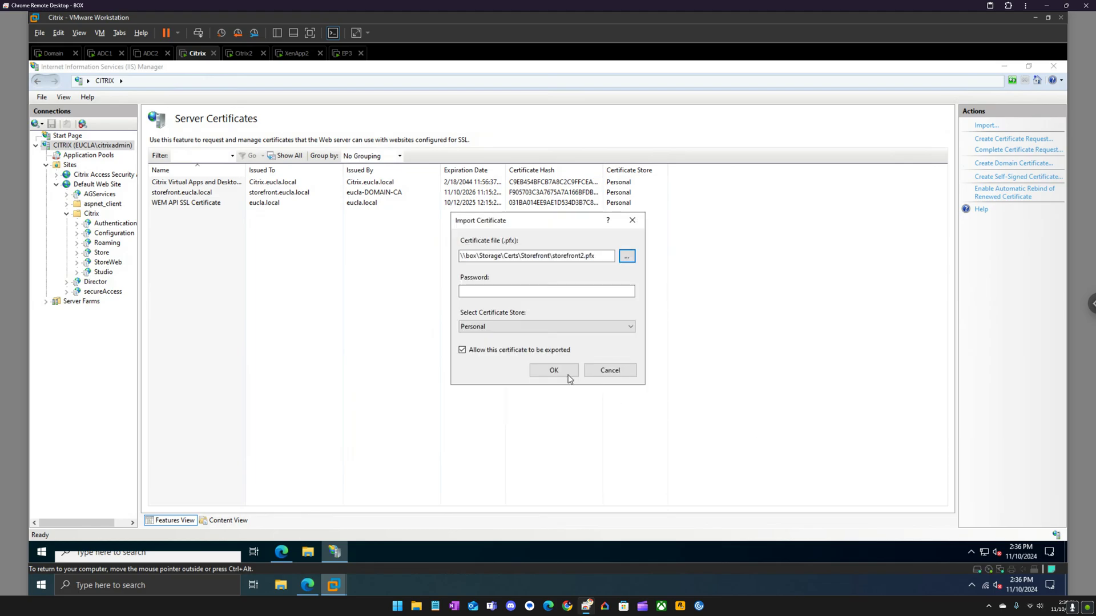
- Enter the PFX file's password and import the exportable certificate into the Personal store on Citrix
left_click(508, 290)
left_click(508, 290)
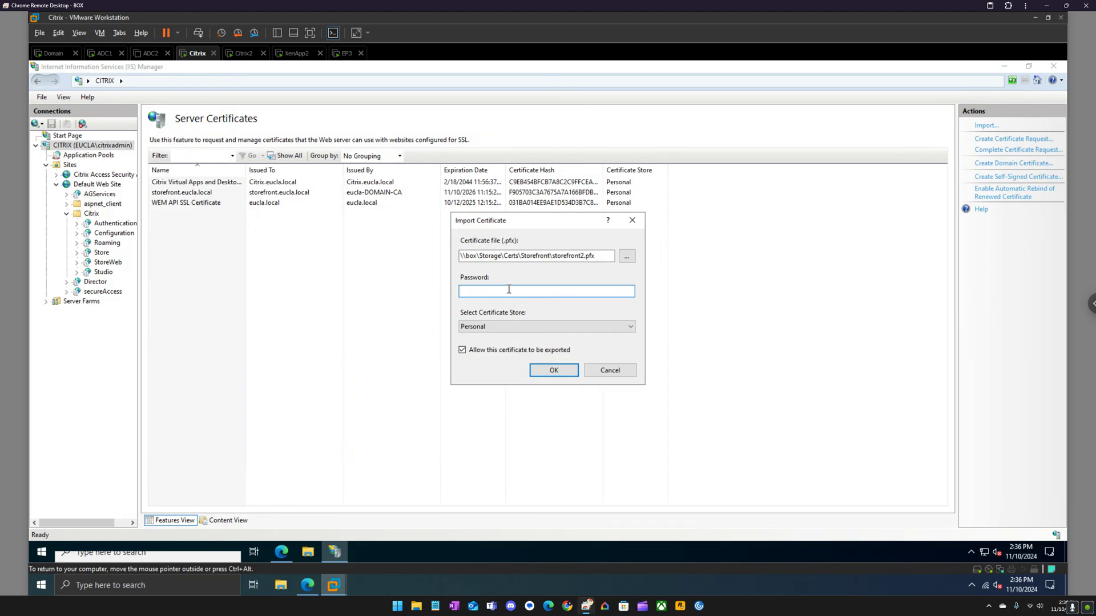
type("•••")
key("Return")
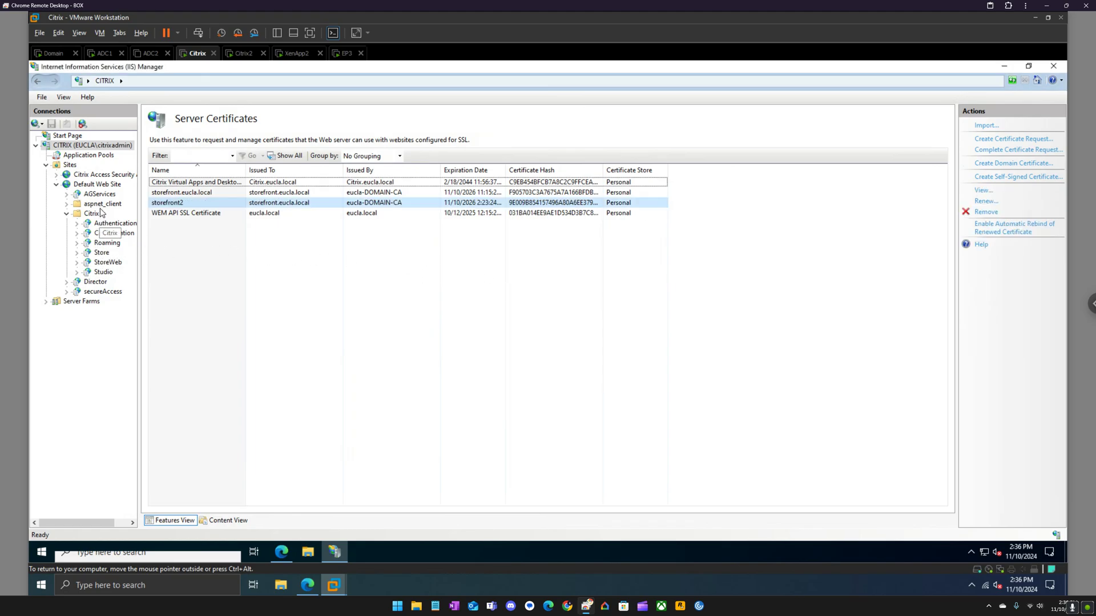
- Assign the storefront2 SSL certificate to the Default Web Site's https binding on port 443 on CITRIX
left_click(104, 187)
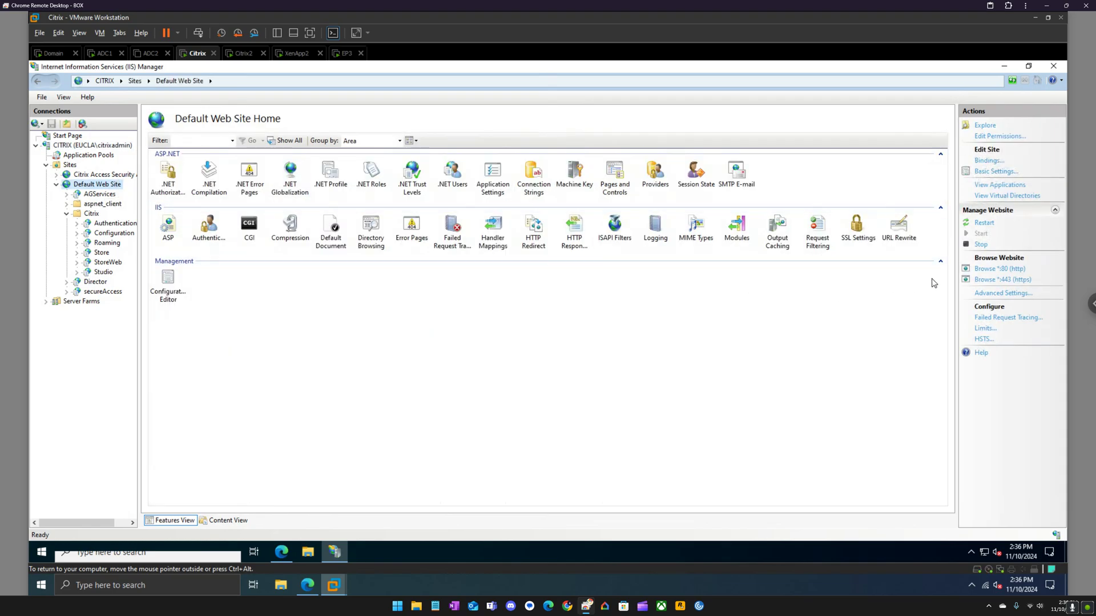
left_click(989, 162)
left_click(426, 252)
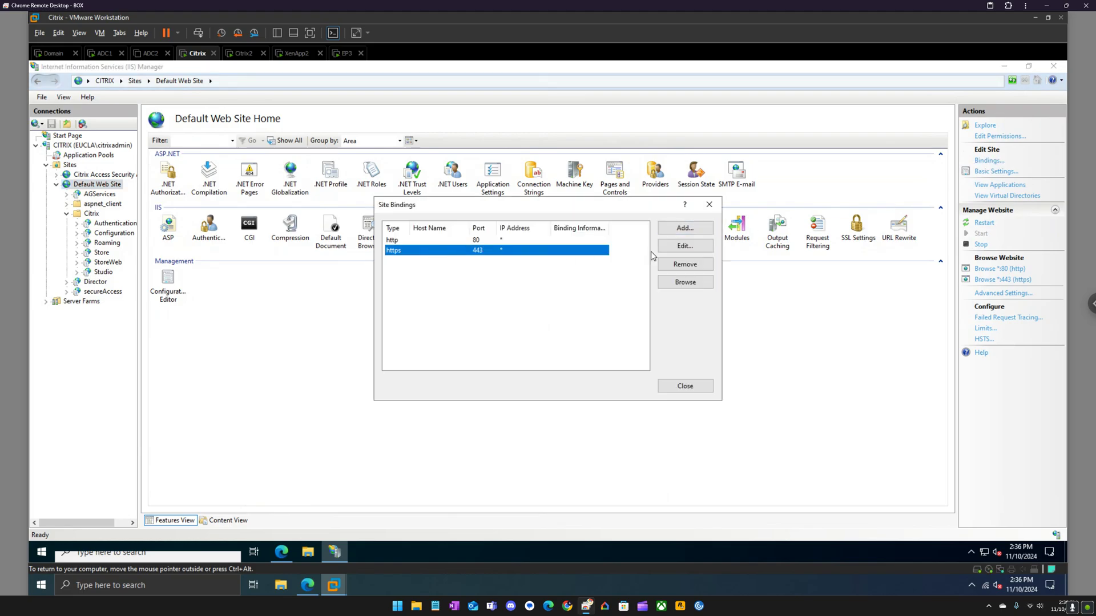
left_click(683, 247)
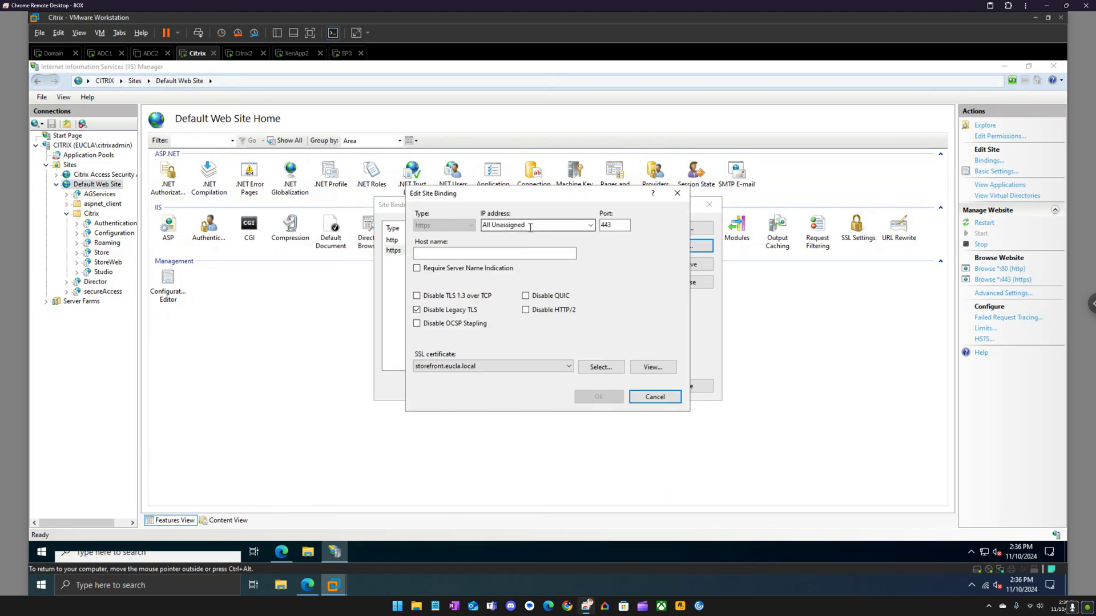
left_click(465, 366)
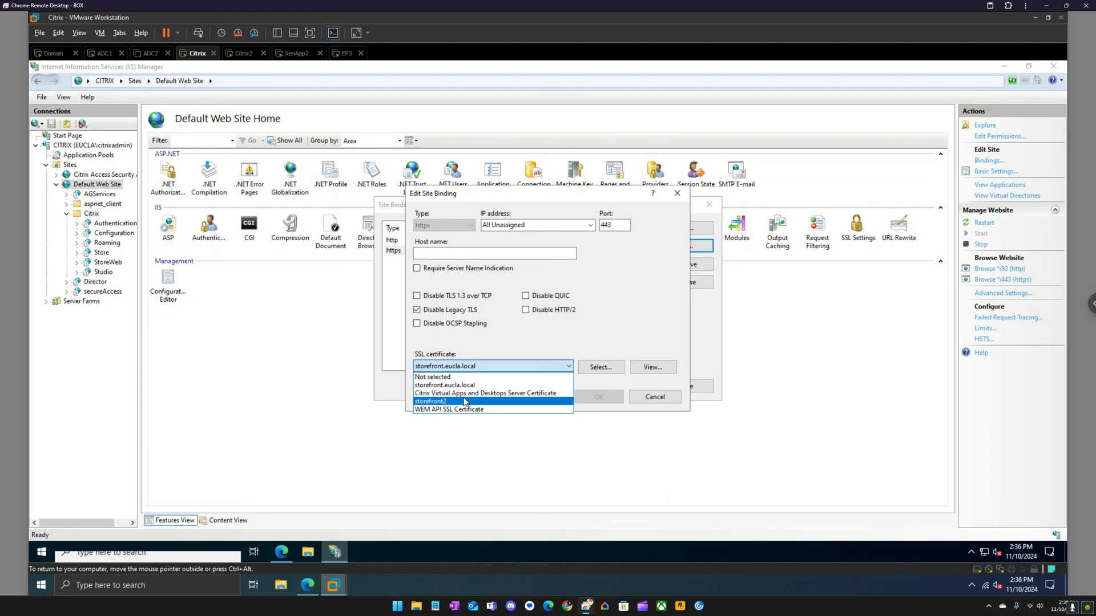
left_click(465, 402)
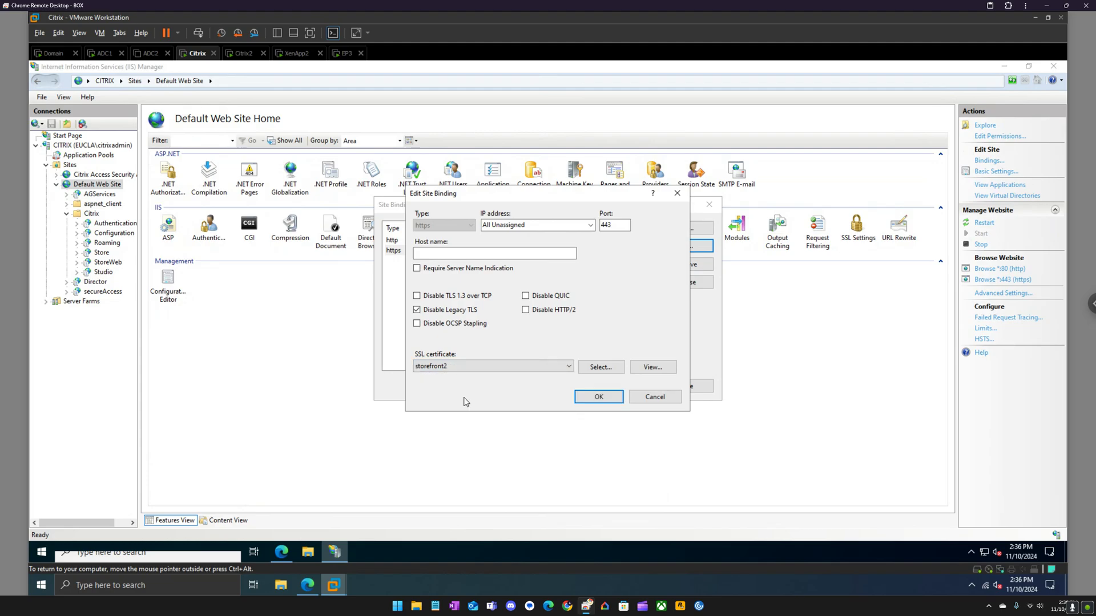
left_click(595, 397)
left_click(679, 387)
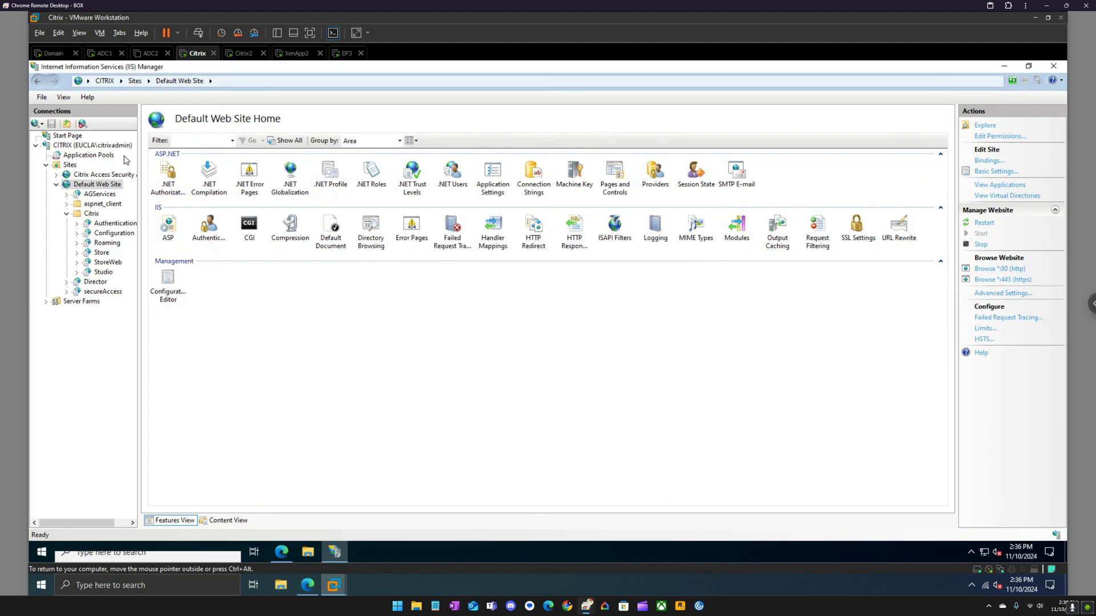
- Switch to the Citrix2 virtual machine and assign the storefront2 SSL certificate to its Default Web Site's https binding
left_click(244, 53)
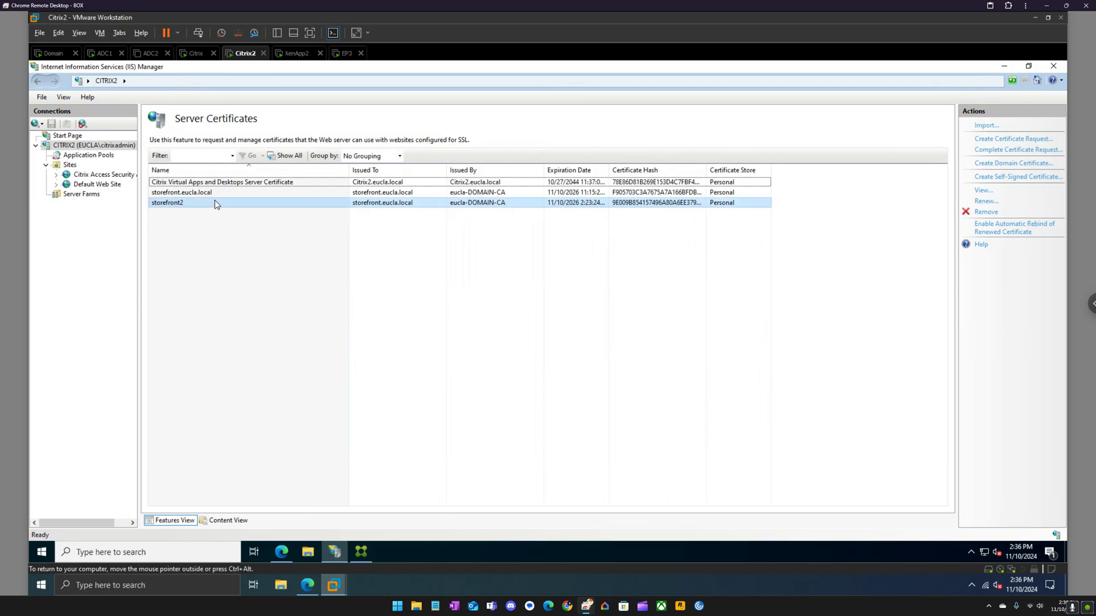
left_click(97, 185)
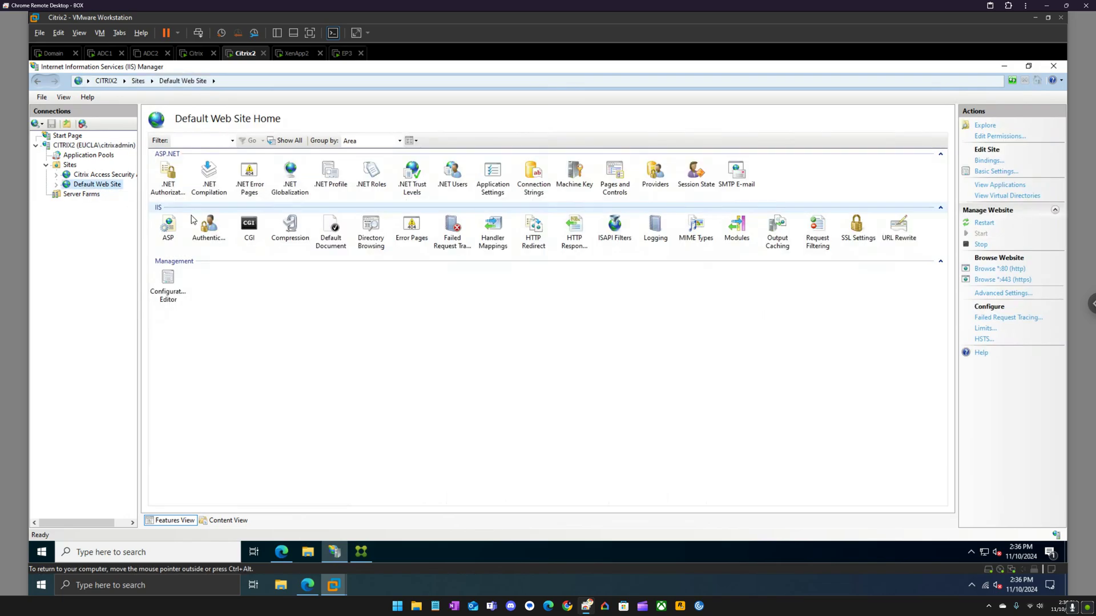
left_click(989, 161)
double_click(402, 251)
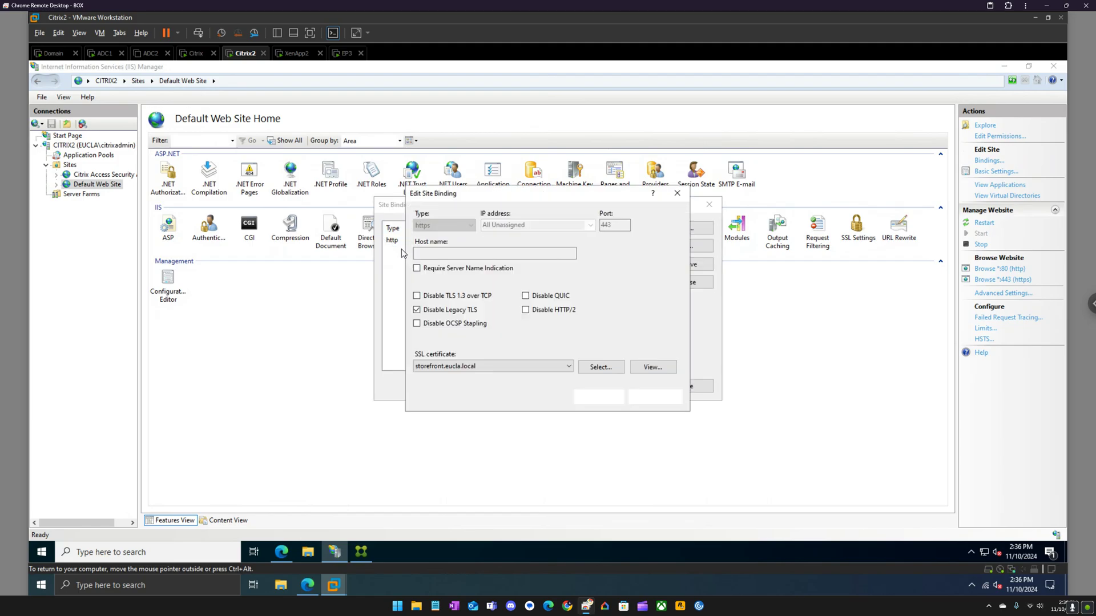
left_click(472, 366)
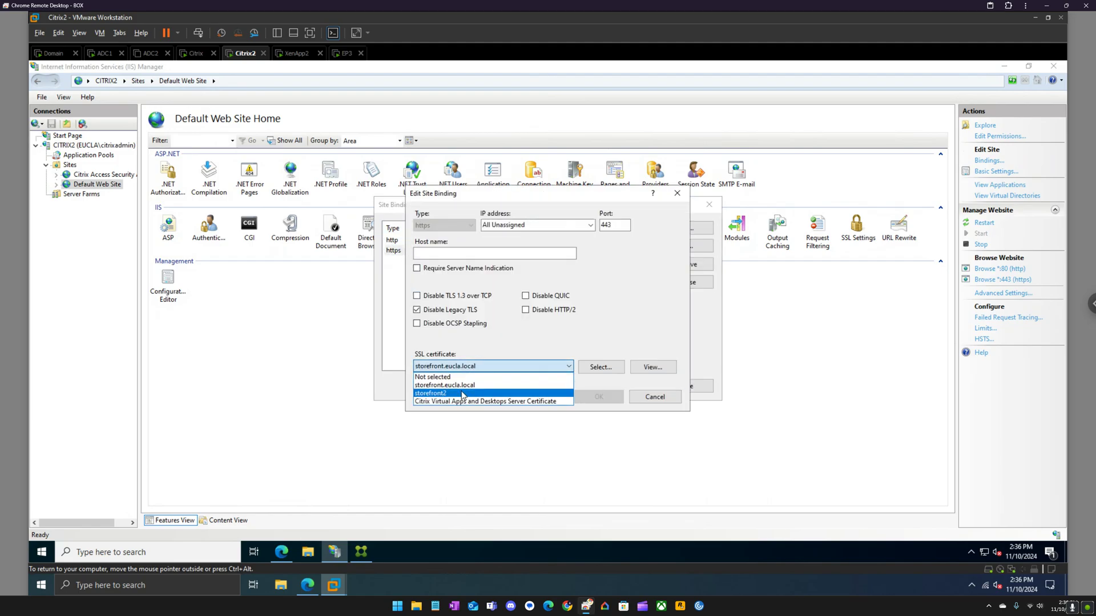
left_click(473, 393)
left_click(596, 398)
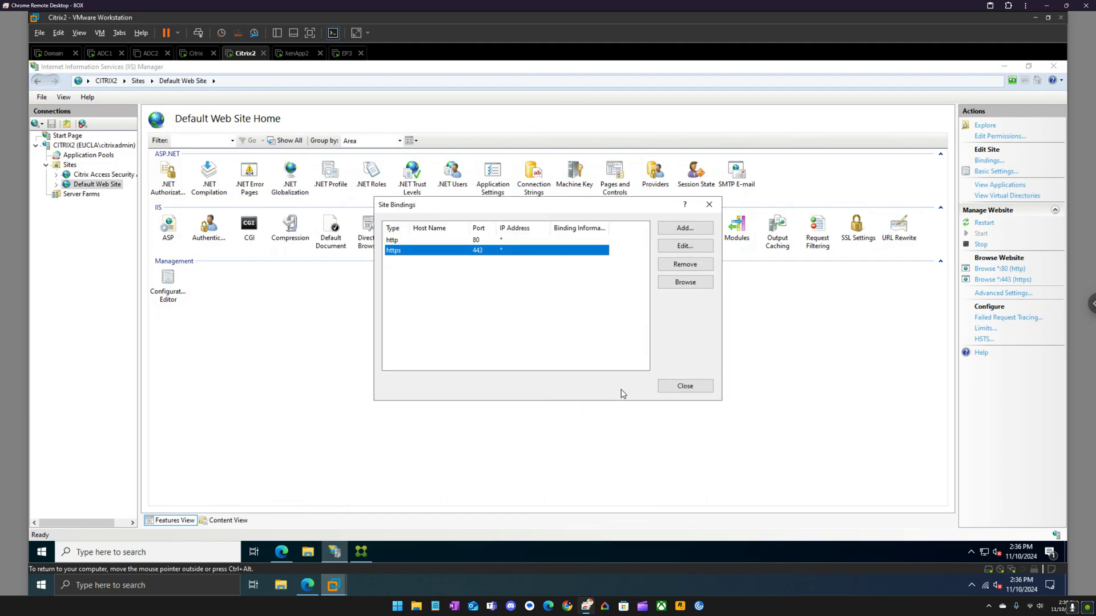
left_click(675, 388)
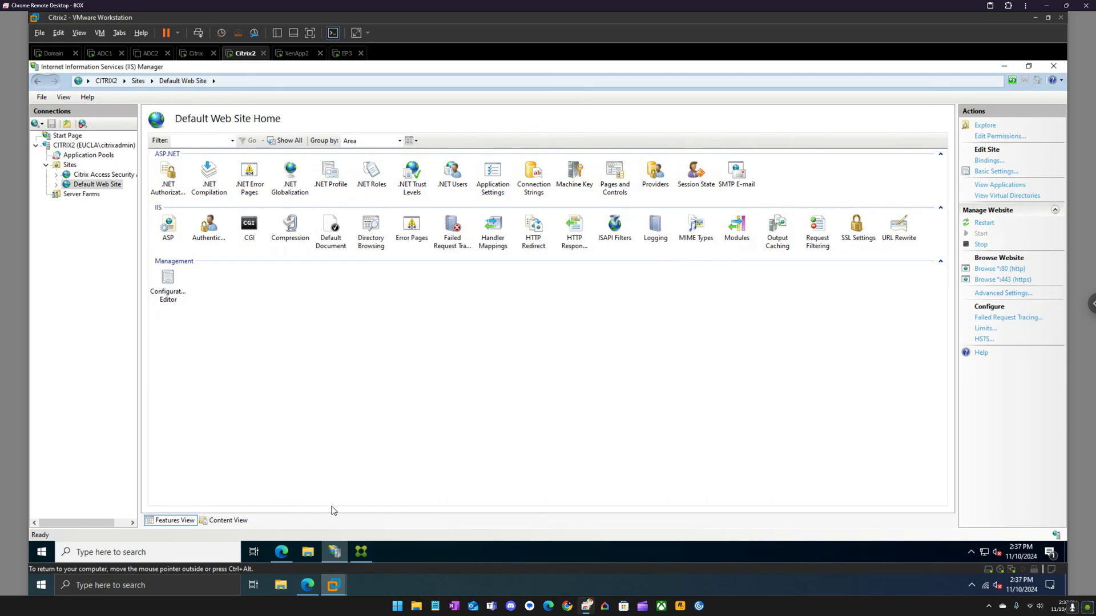
- On the EP3 virtual machine, close the open browser and load citrix.eucla.local/Citrix/StoreWeb/ in a new InPrivate Edge window
left_click(347, 53)
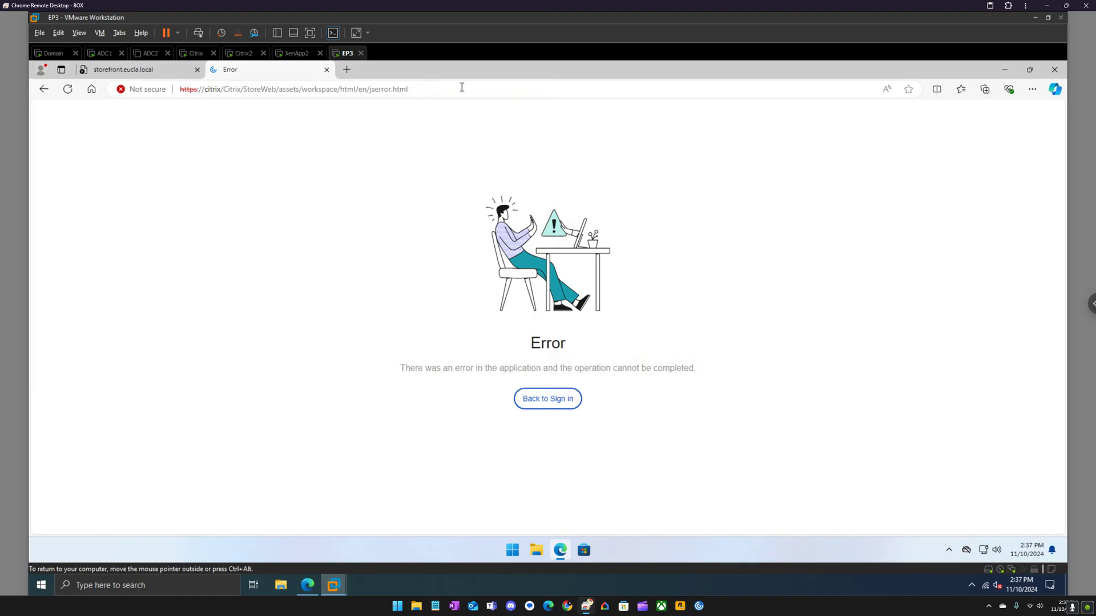
left_click(1054, 70)
left_click_drag(560, 549, 560, 519)
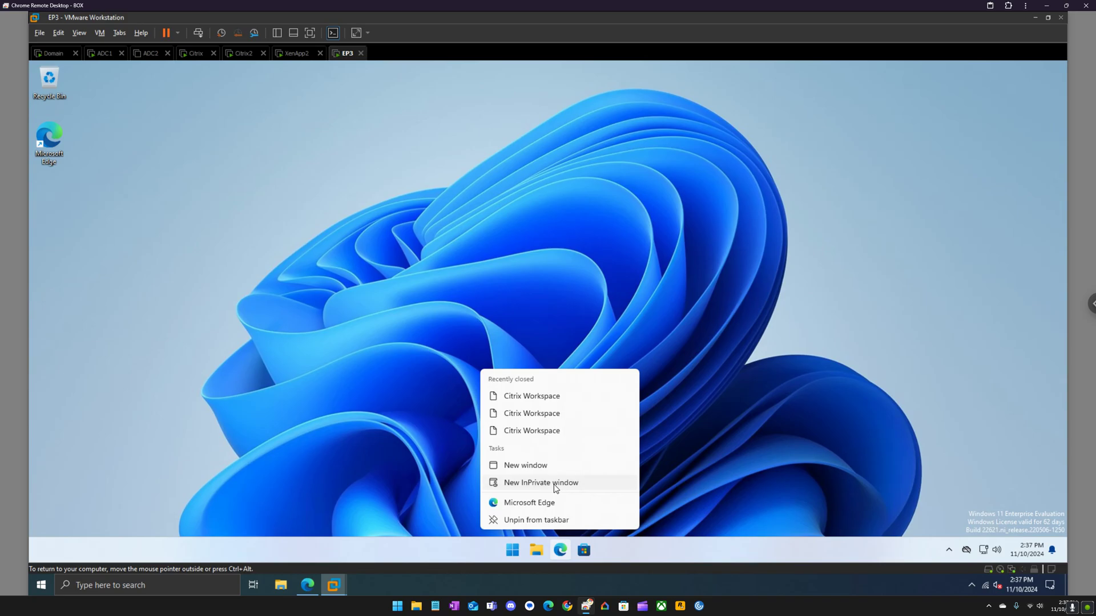
left_click(541, 483)
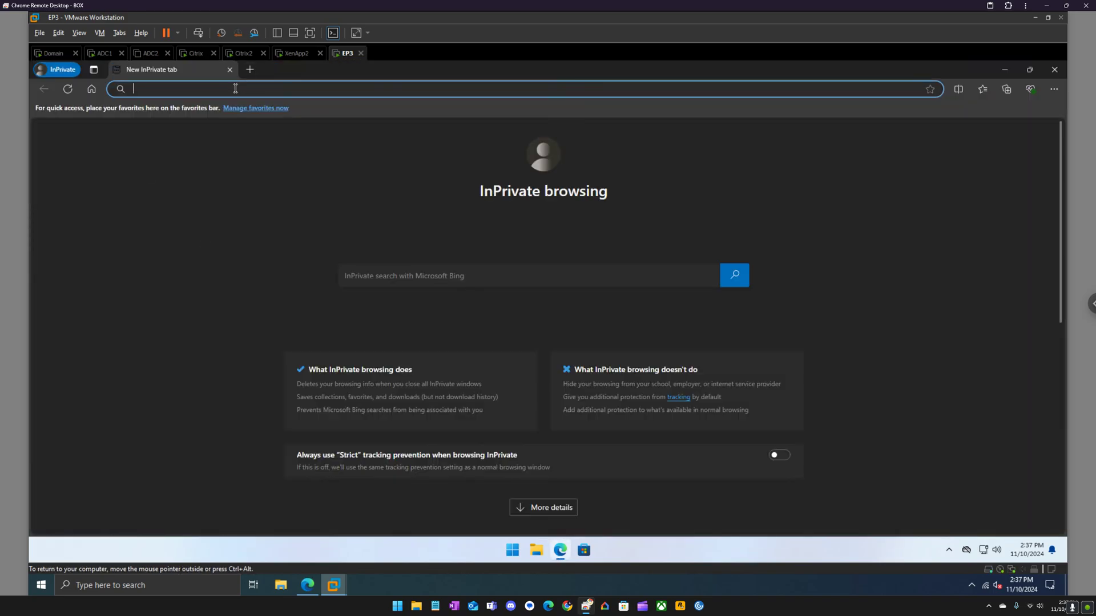
type("citrix.eucla.local/Citrix/StoreWeb/")
key("Return")
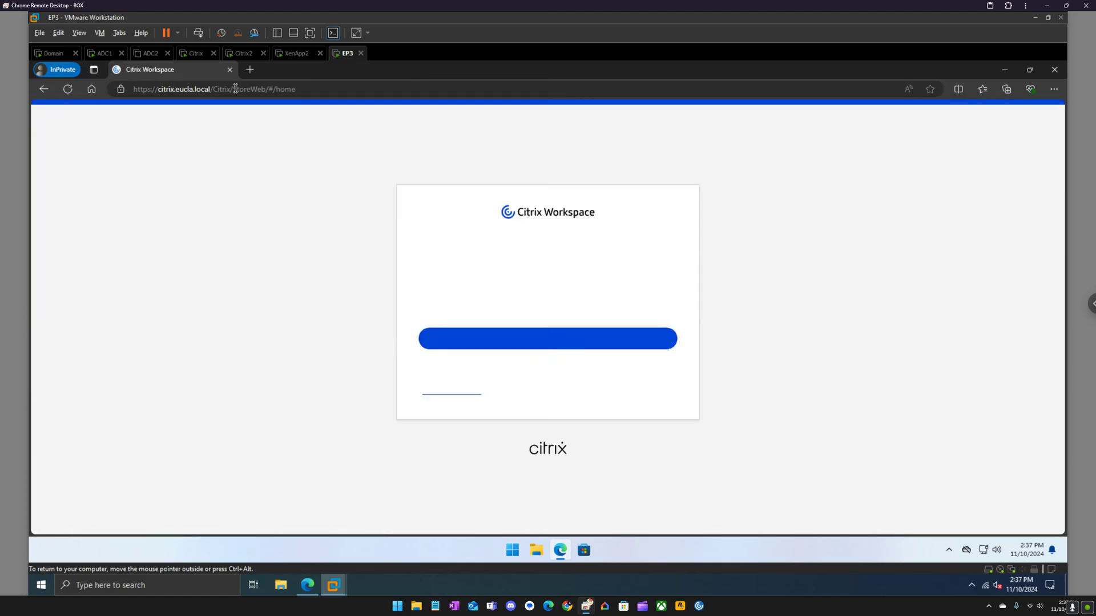
- Examine the certificate of the citrix.eucla.local StoreWeb page, checking its issued-to common name against the address, and close the viewer
left_click(121, 90)
left_click(179, 128)
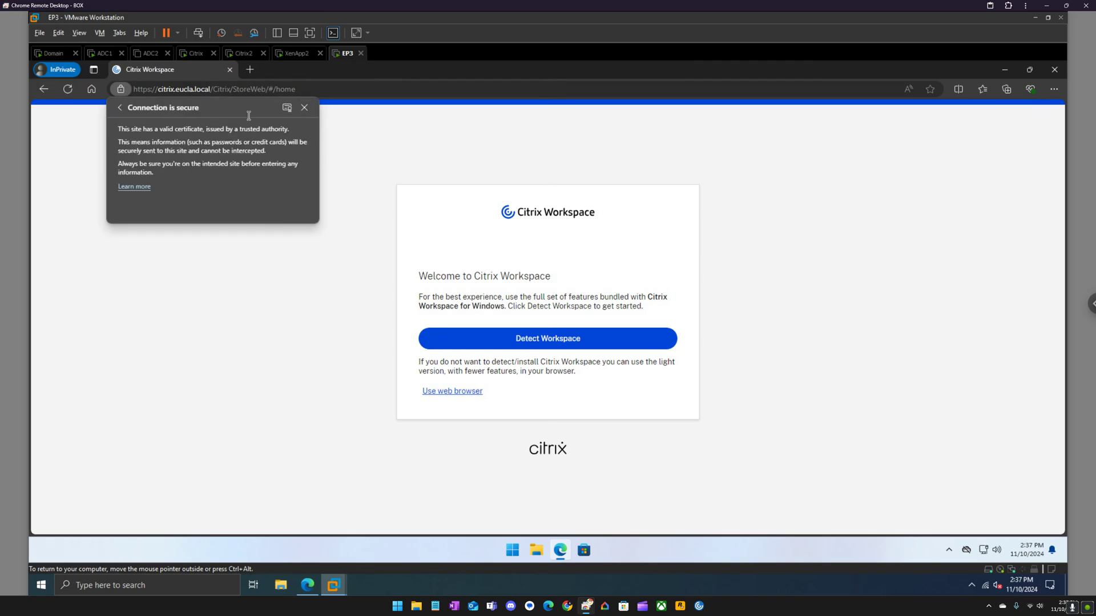
left_click(287, 107)
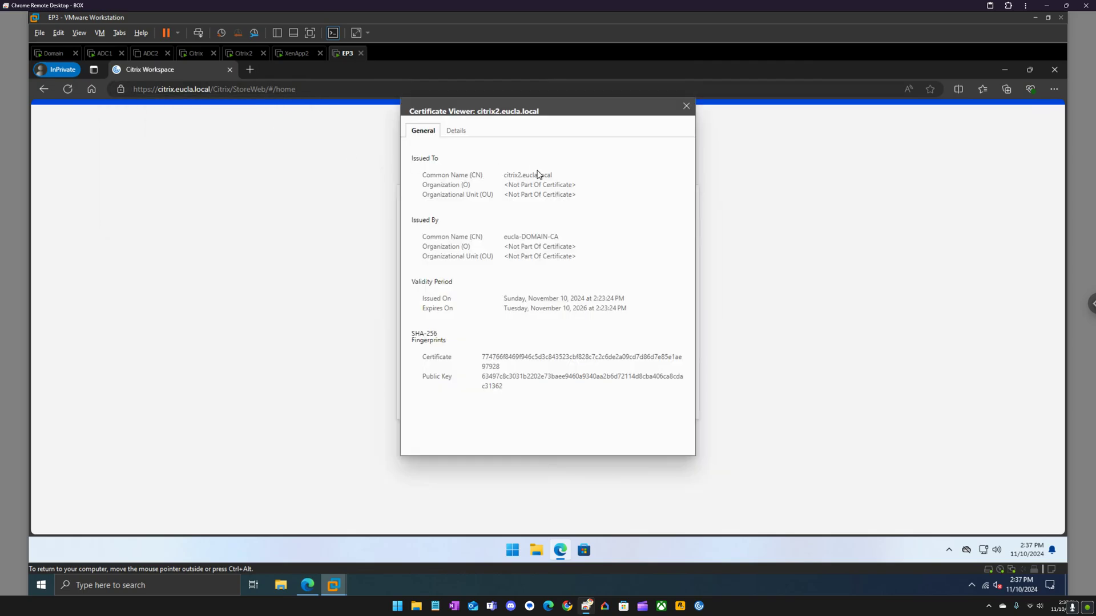
left_click_drag(553, 175, 505, 175)
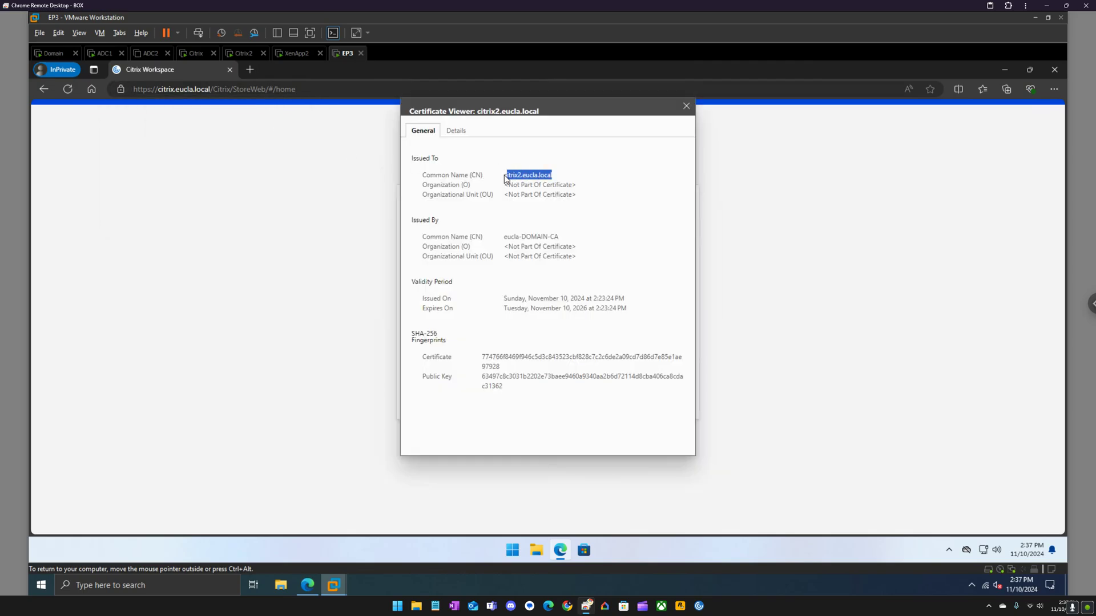
left_click(686, 106)
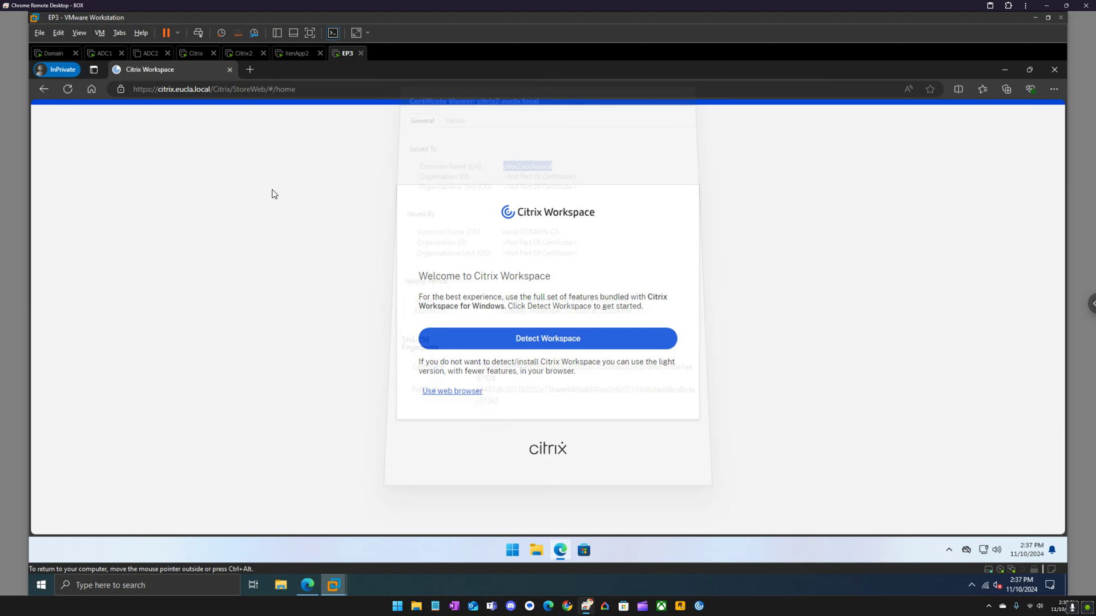
left_click(344, 89)
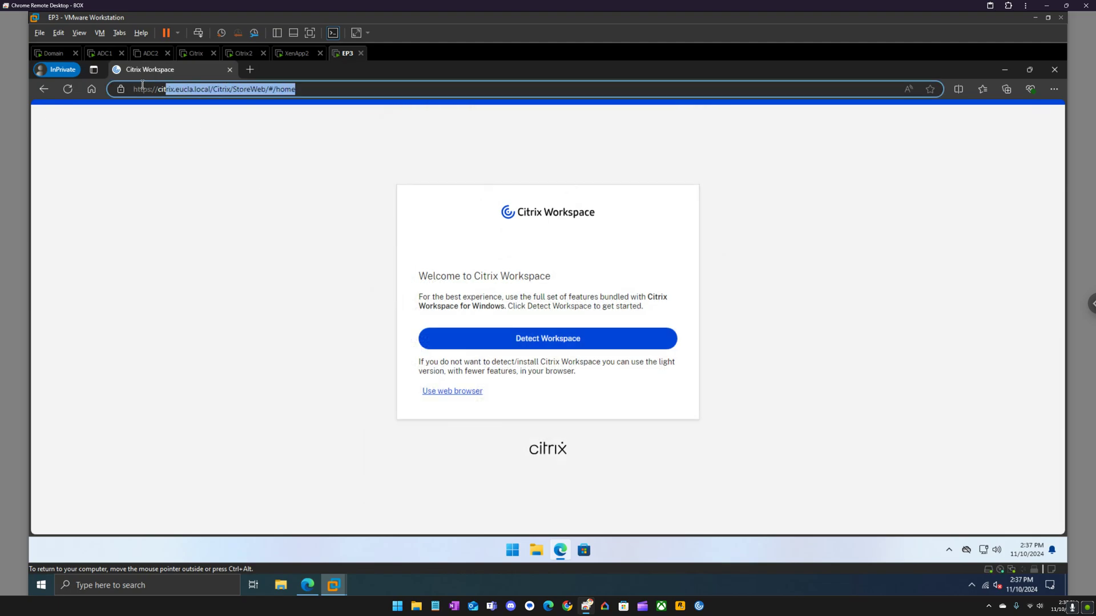
left_click(548, 337)
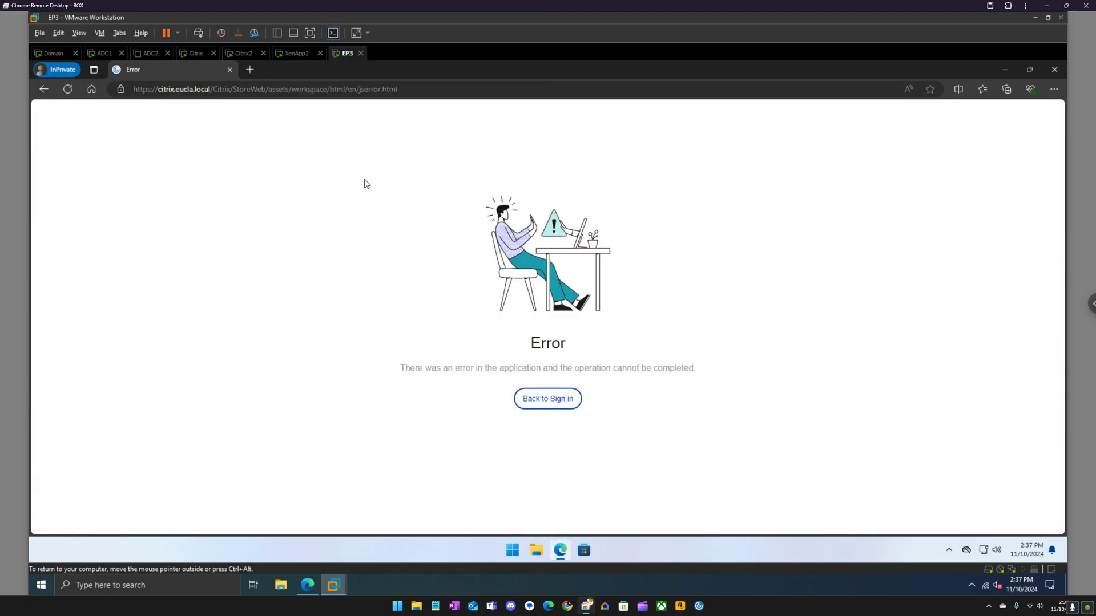
- Switch to Citrix StoreFront on the Citrix2 virtual machine and open the delivery controller management of Store Service
left_click(245, 54)
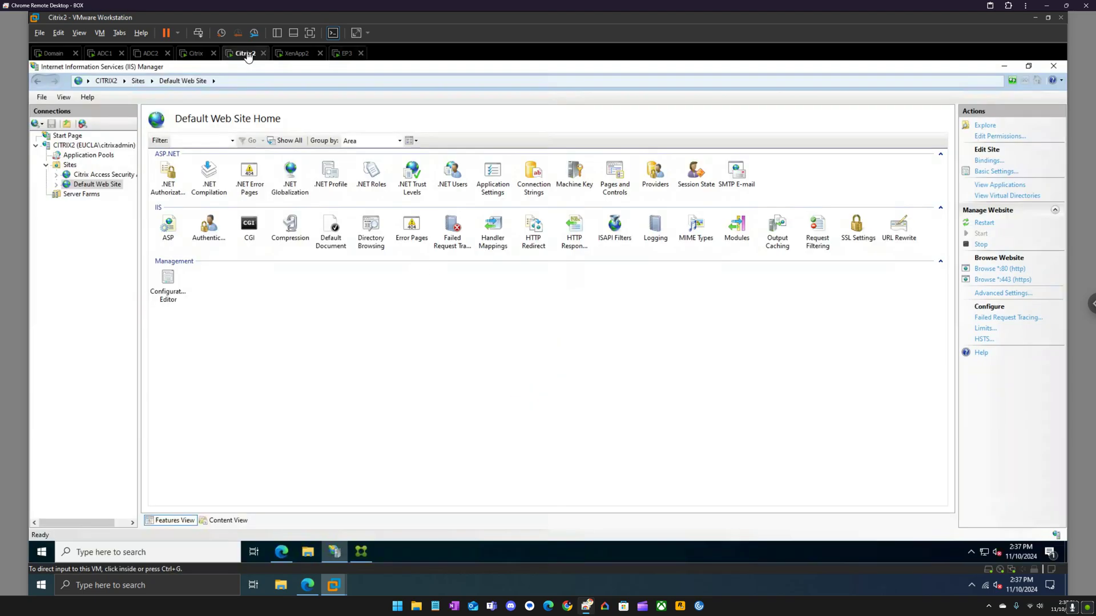
left_click(362, 551)
left_click(380, 330)
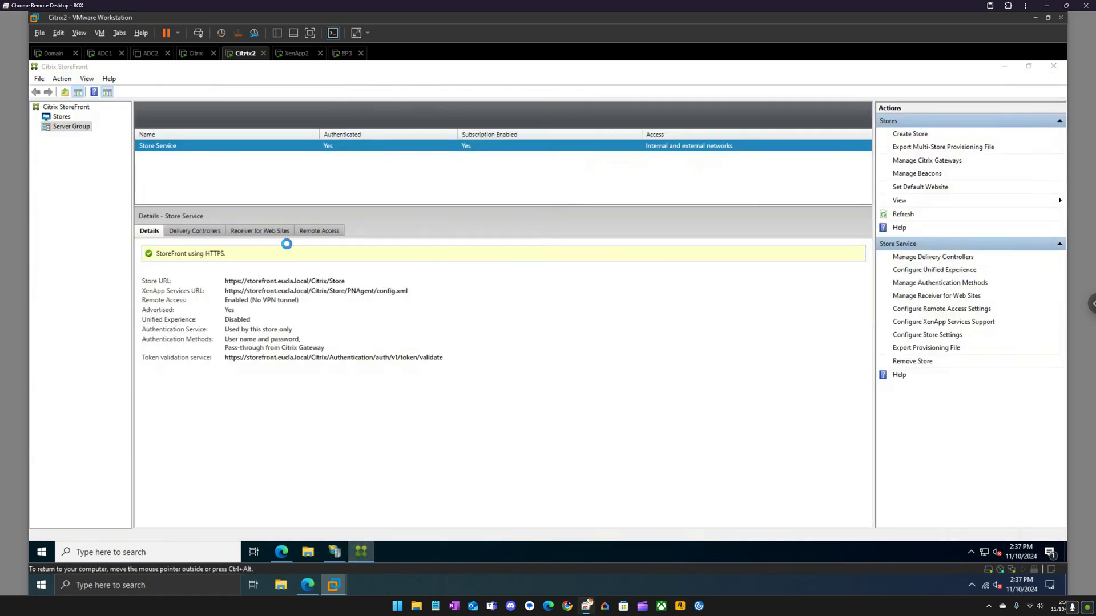
right_click(172, 148)
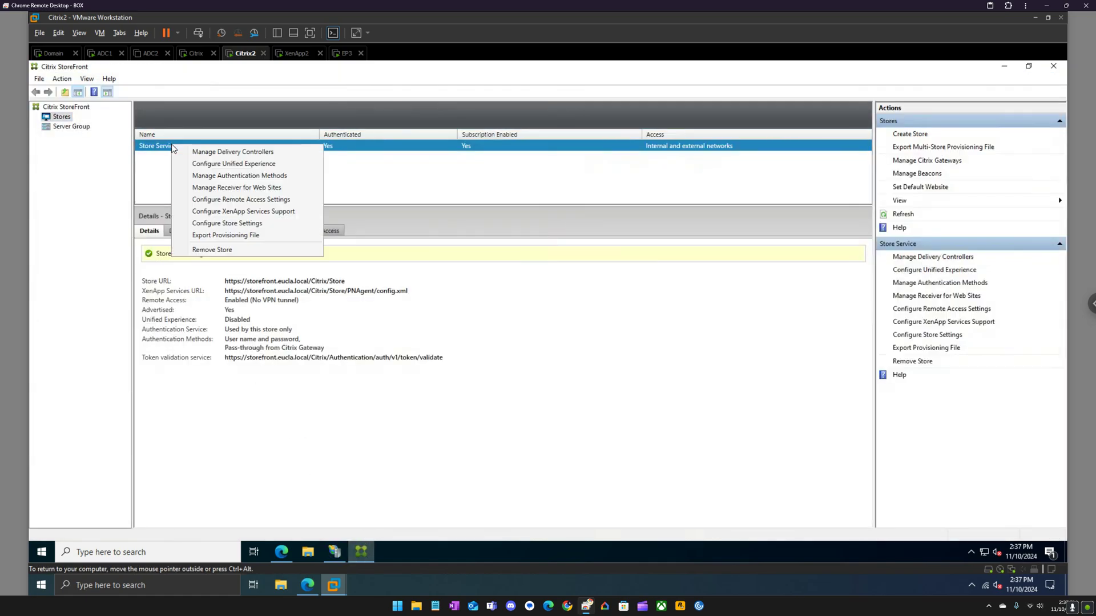
left_click(227, 156)
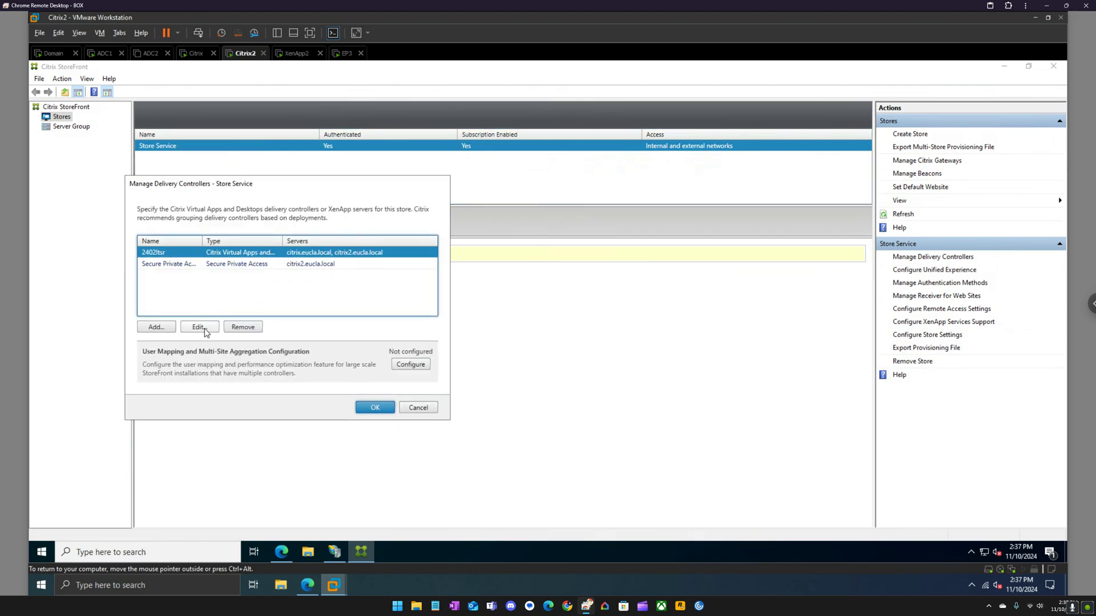
- Set the 2402ltsr delivery controller's transport type to HTTPS on port 443 and save the delivery controllers
left_click(201, 328)
left_click(234, 327)
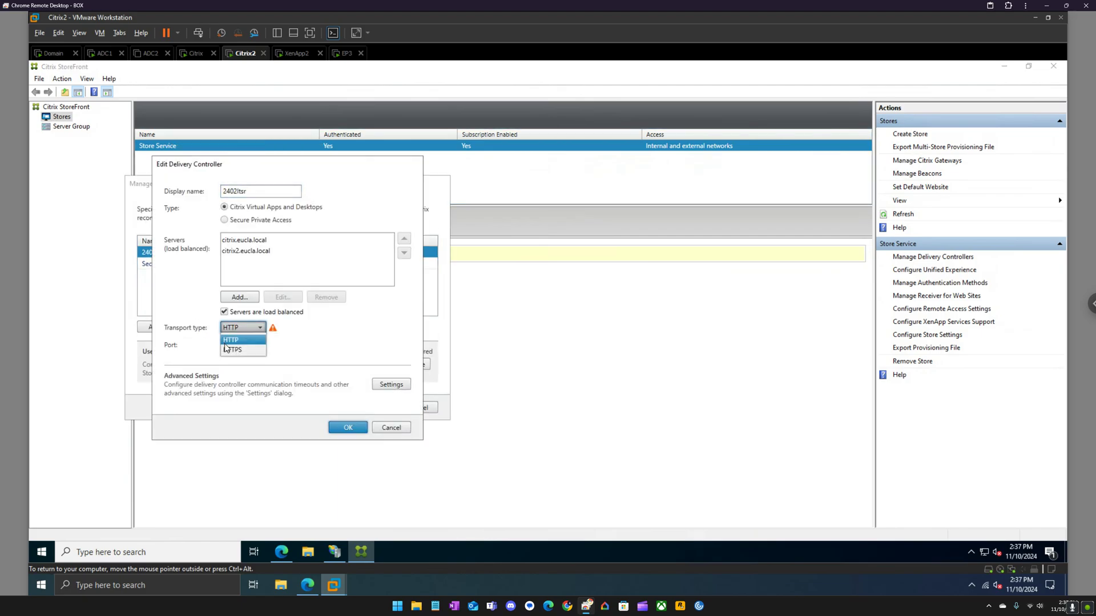
left_click(228, 350)
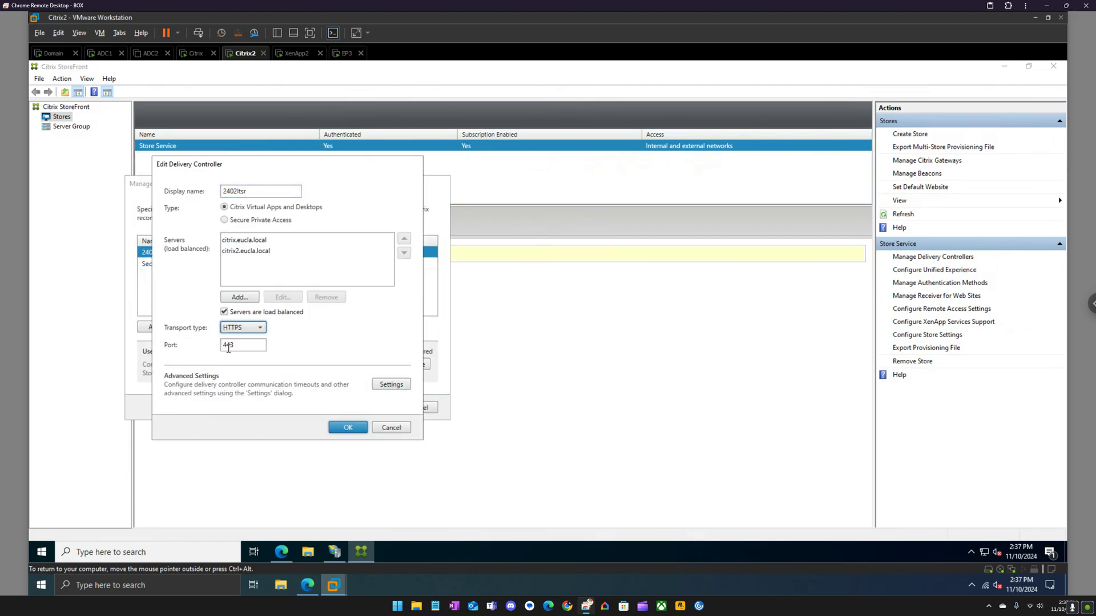
left_click(349, 427)
left_click(376, 407)
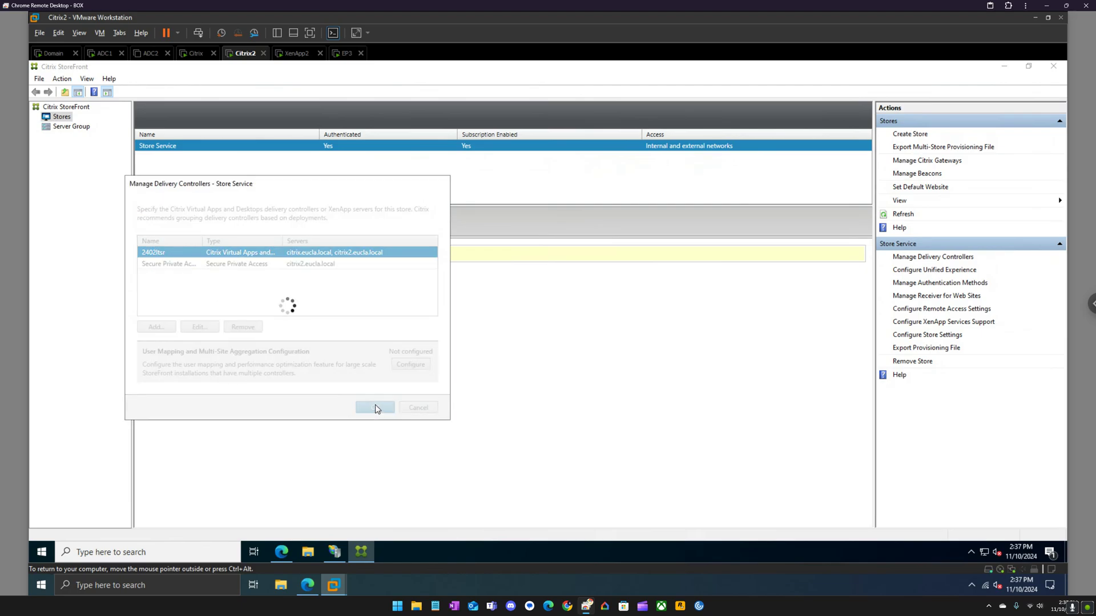
- Propagate the StoreFront changes made on Citrix2 to the server group
right_click(93, 125)
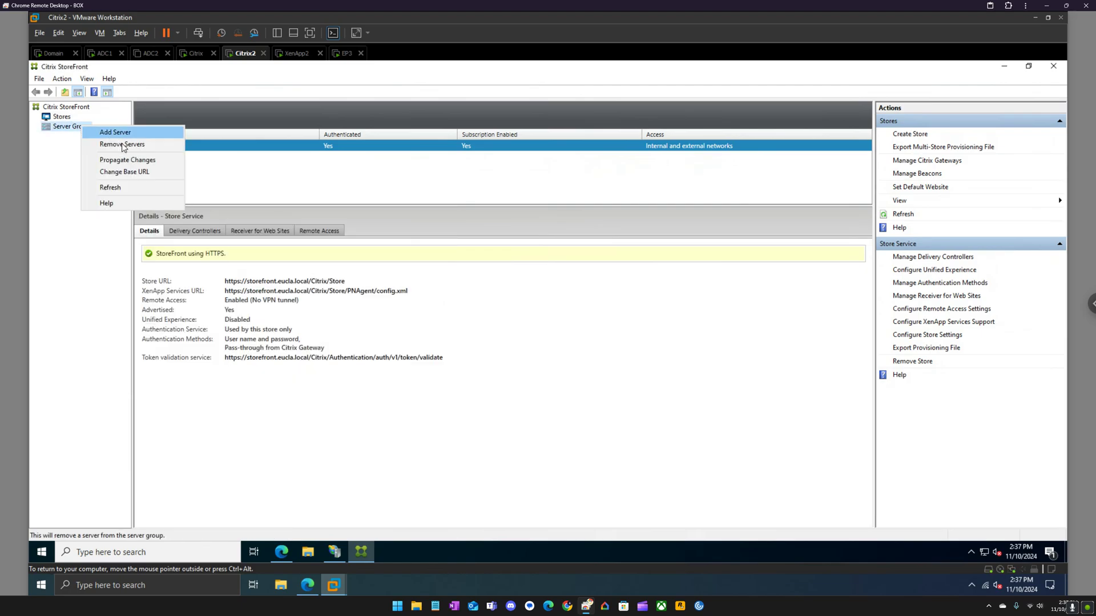
left_click(136, 162)
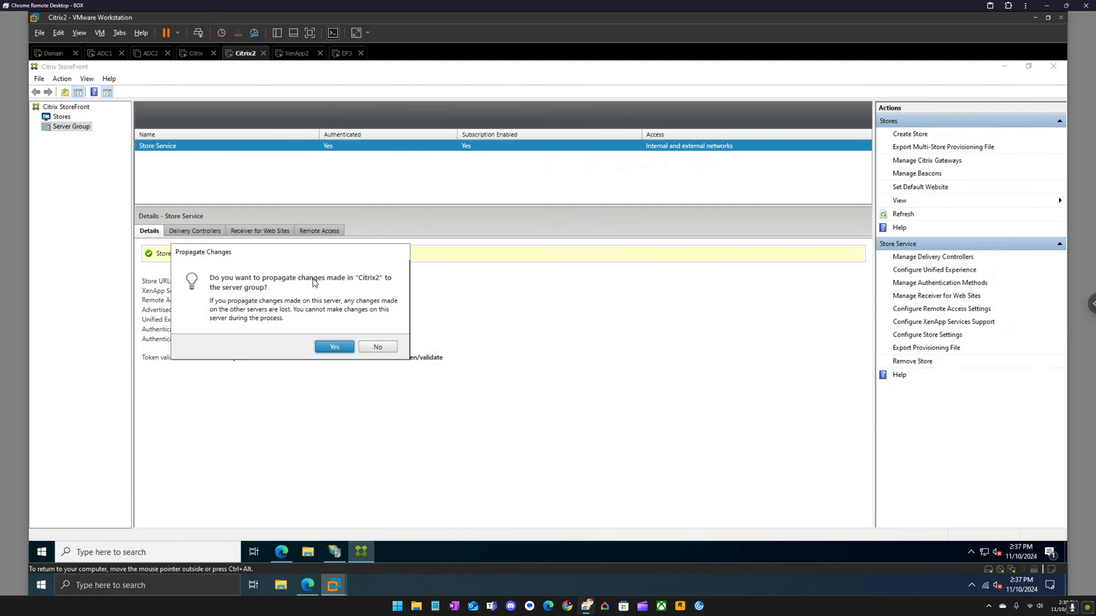
left_click(334, 348)
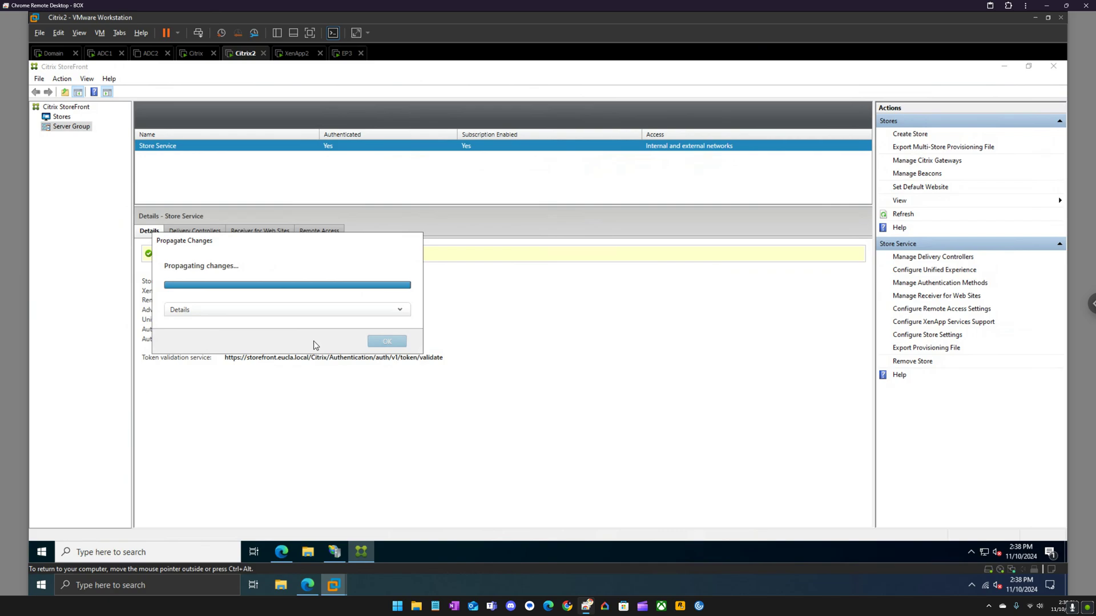
left_click(400, 341)
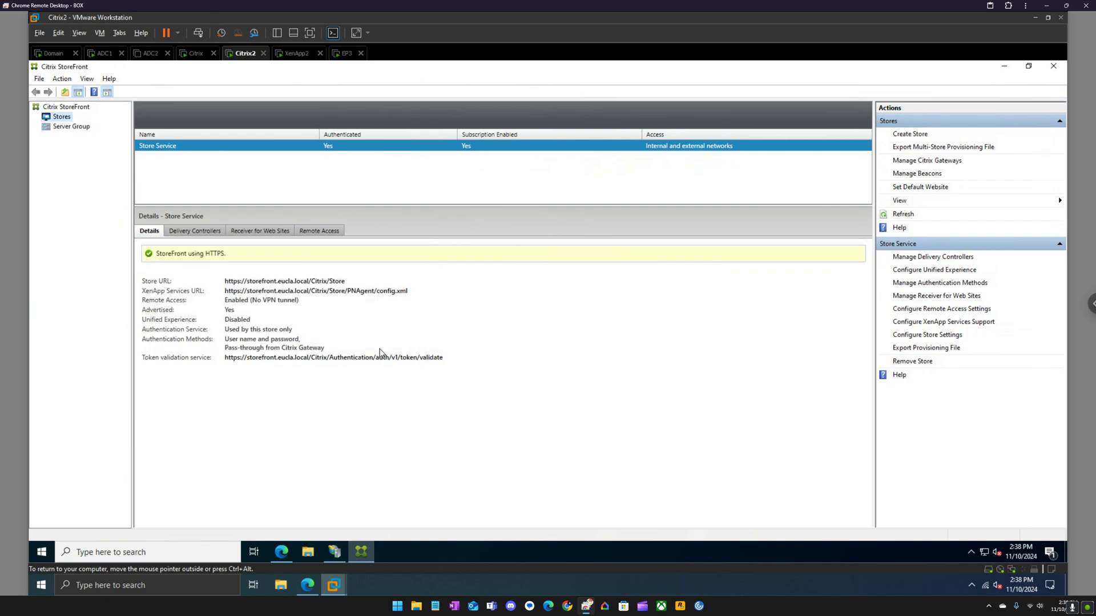
- Switch to the EP3 virtual machine and load citrix.eucla.local/citrix/storeweb over HTTPS to test the StoreWeb page
left_click(345, 53)
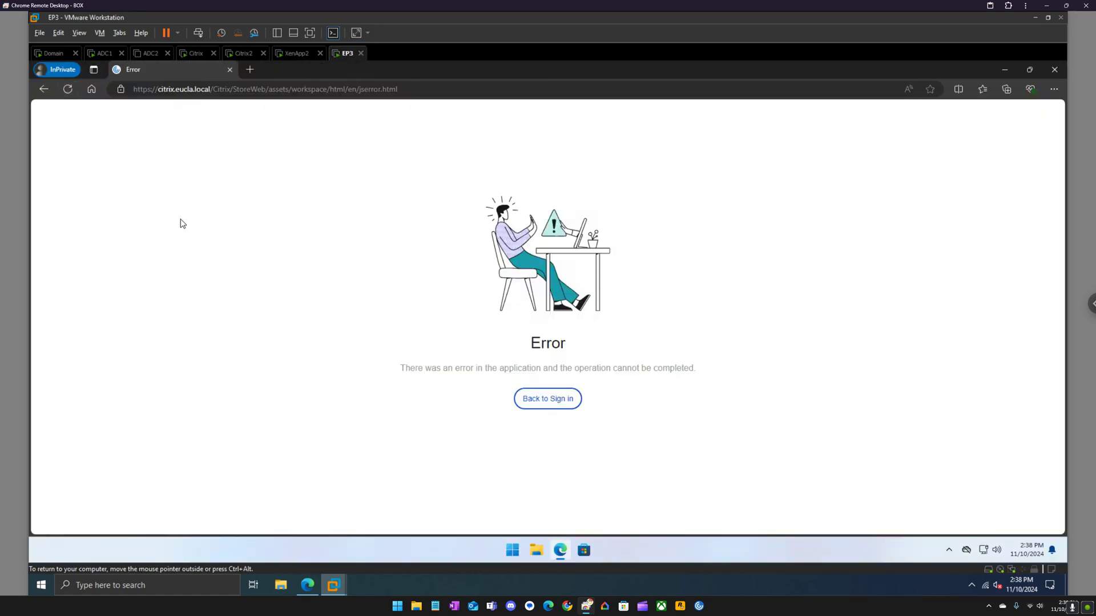
left_click(547, 404)
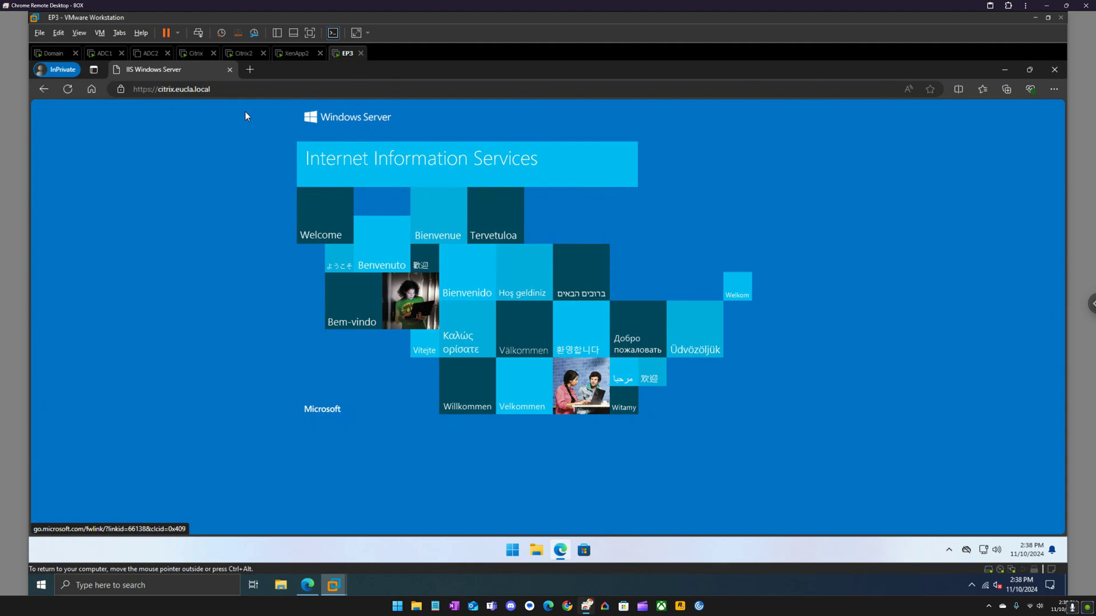
left_click(245, 91)
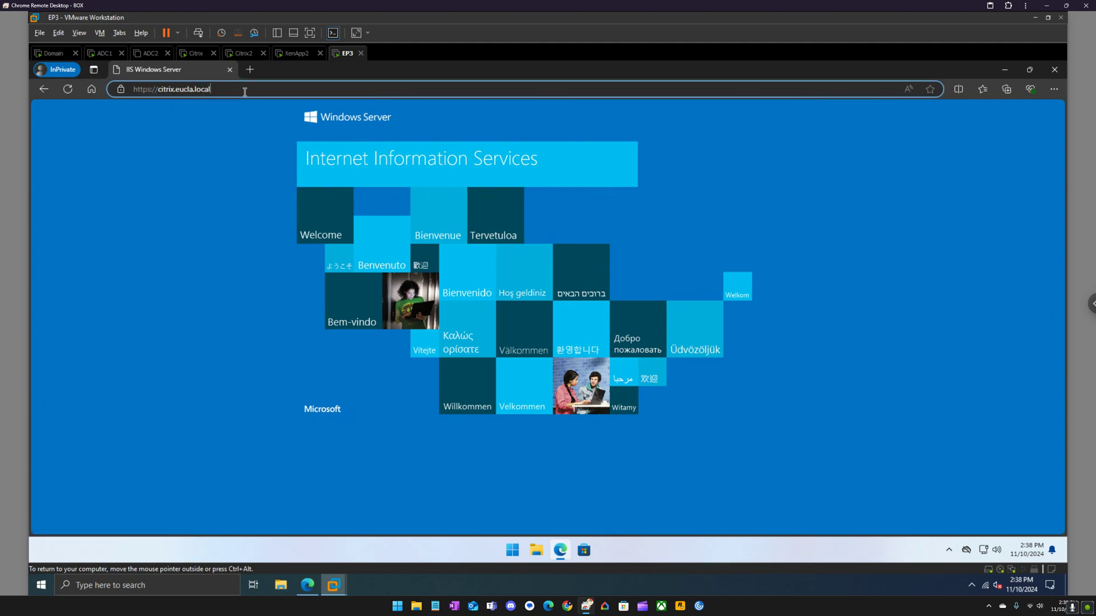
type("/citrix")
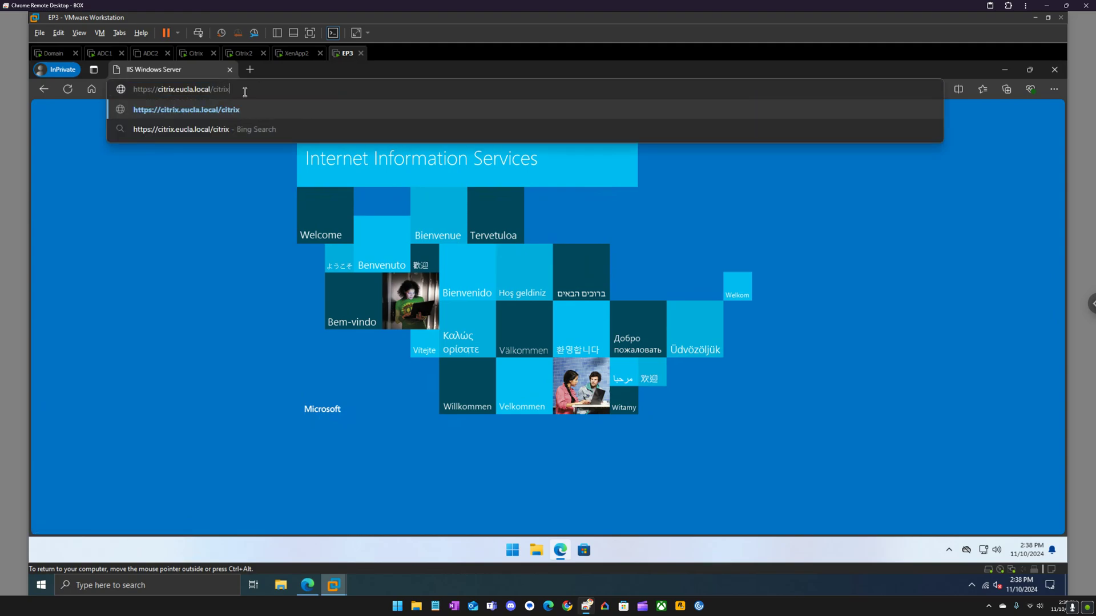
type("/storeweb")
key("Return")
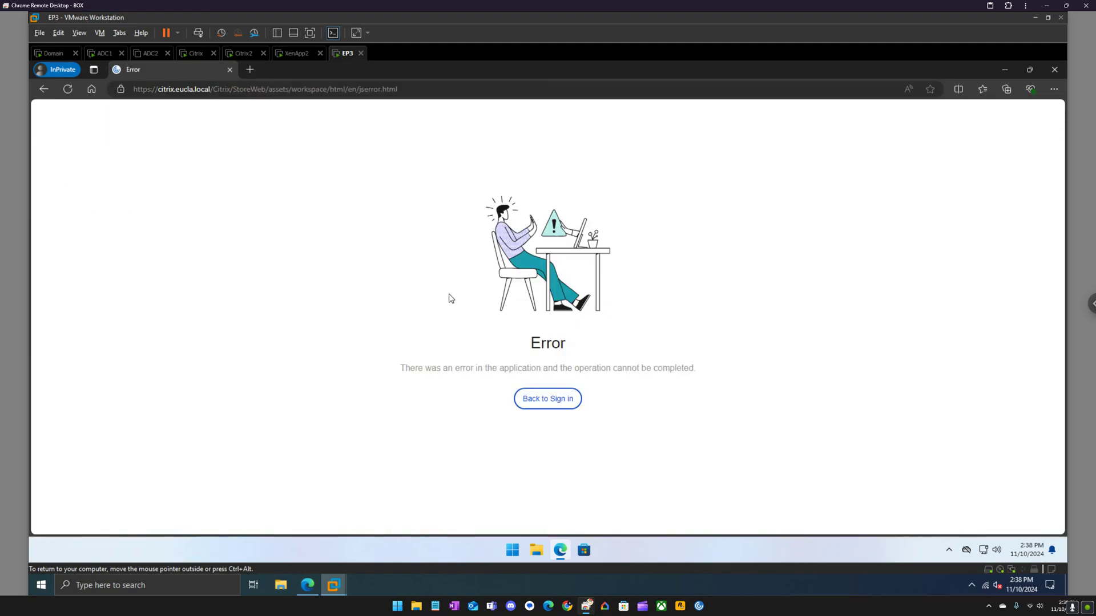
- On Citrix2, set loopback communication to On in the advanced settings of Store Service's StoreWeb Receiver site and save
left_click(245, 54)
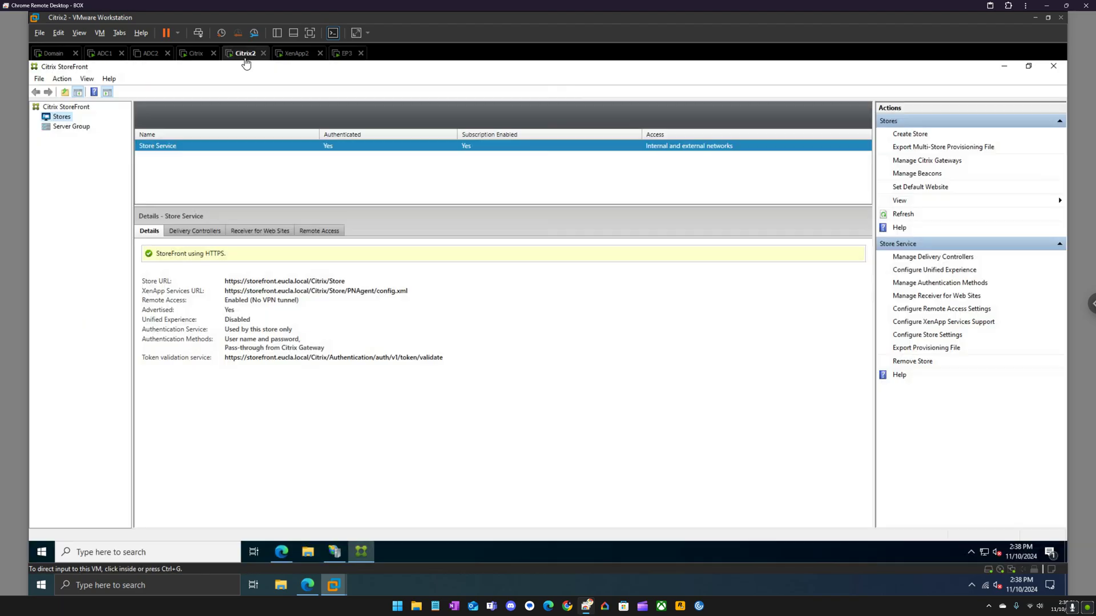
right_click(179, 147)
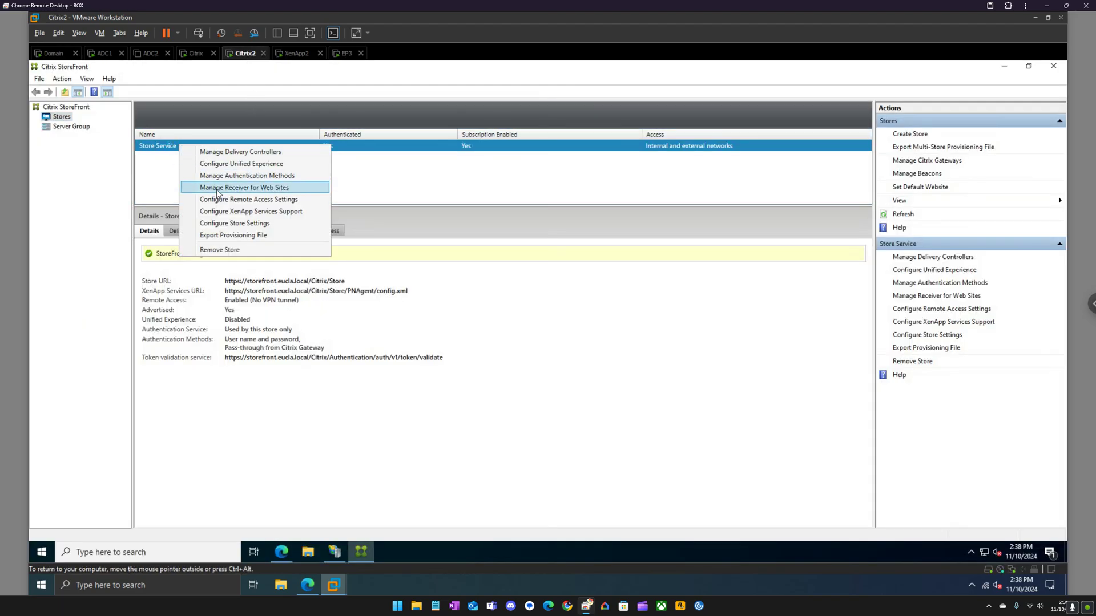
left_click(217, 188)
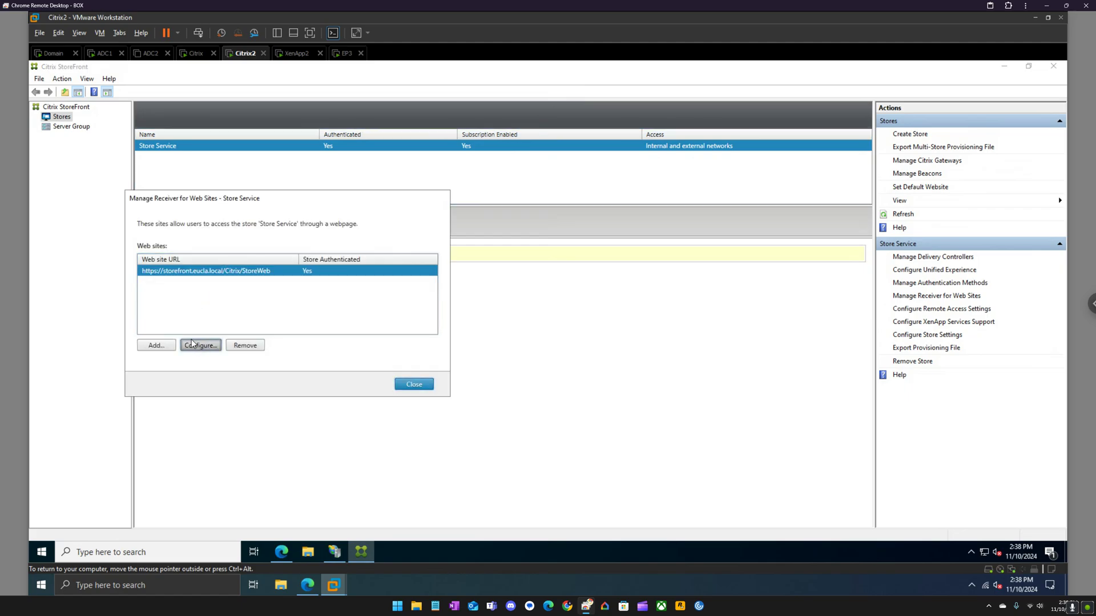
left_click(192, 344)
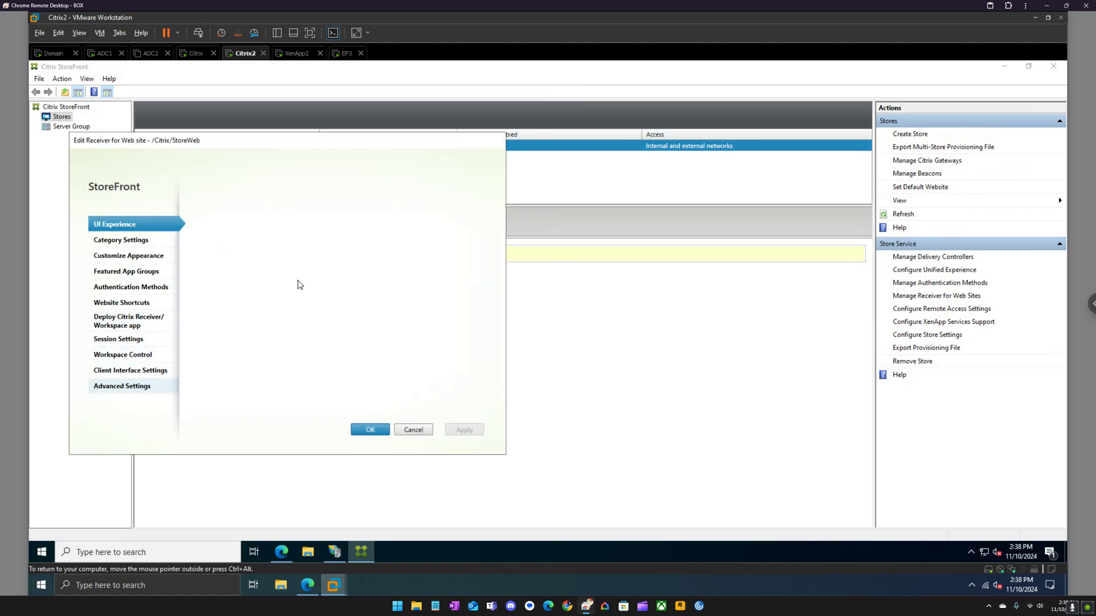
left_click(416, 251)
left_click(416, 252)
left_click(415, 264)
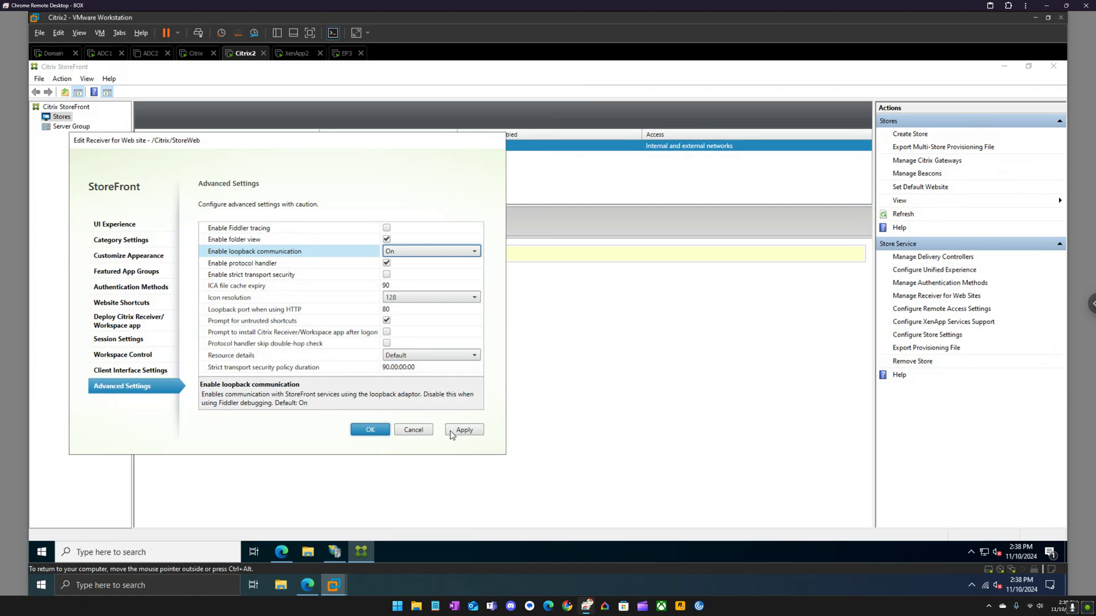
left_click(463, 430)
left_click(370, 430)
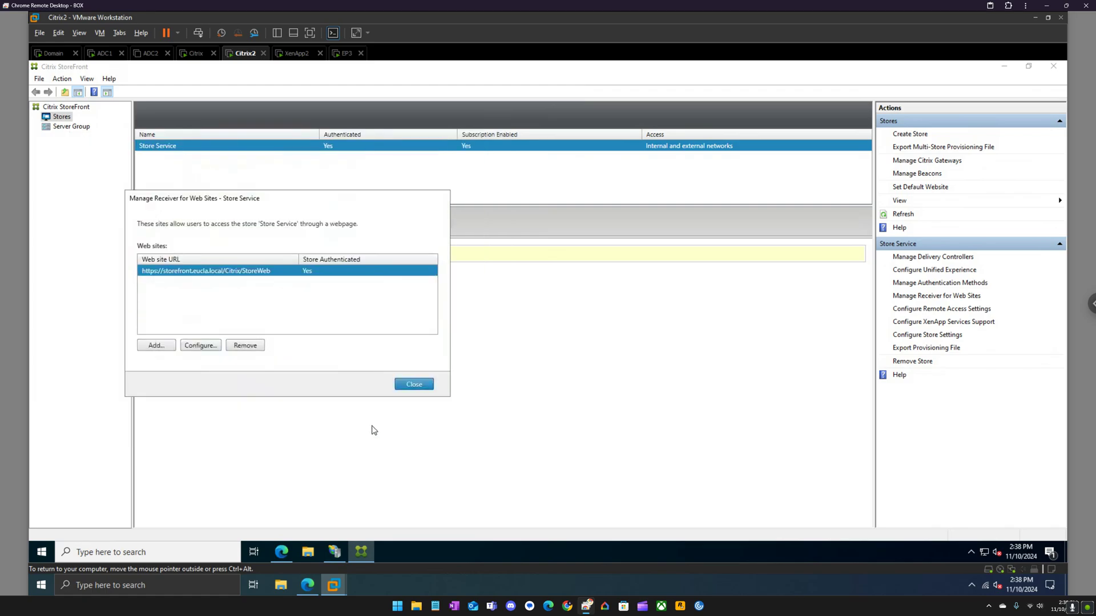
left_click(414, 384)
- Propagate the changed Receiver site settings from Citrix2 to the StoreFront server group
right_click(64, 127)
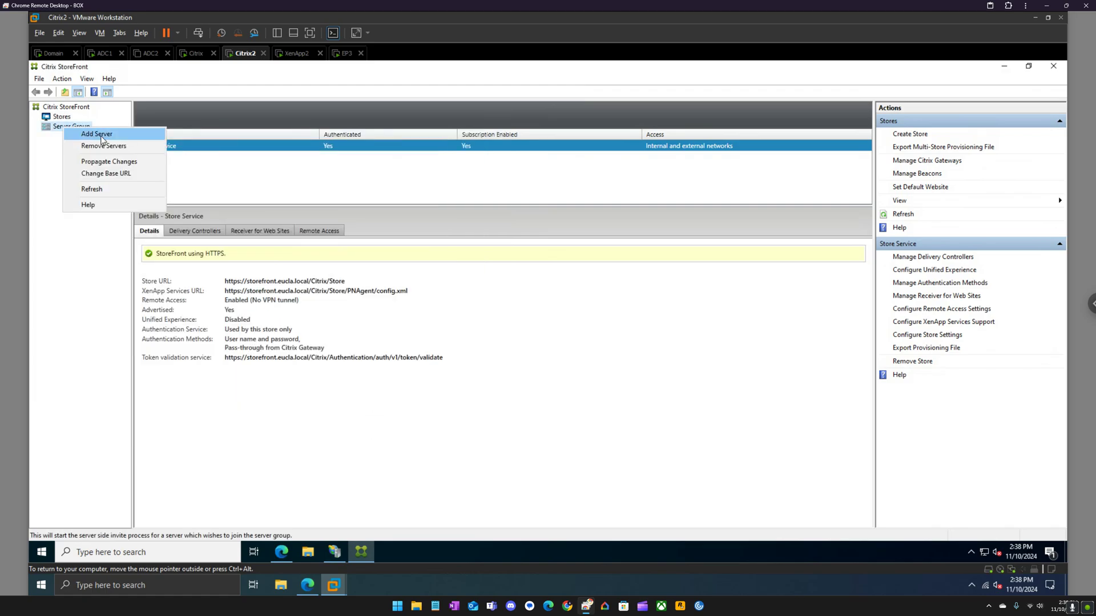
left_click(120, 165)
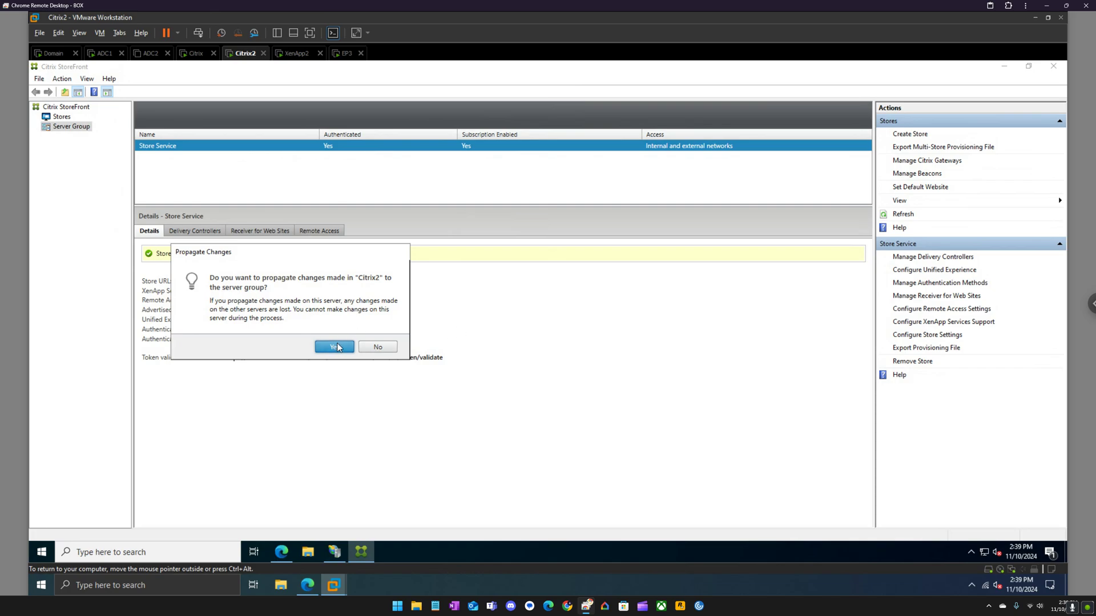
left_click(336, 344)
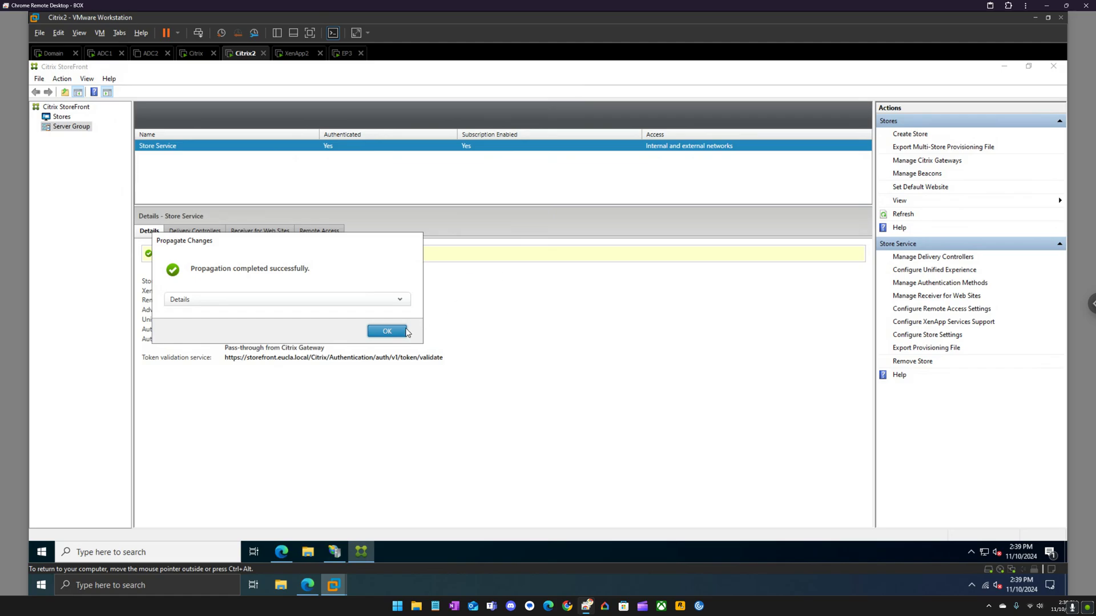
left_click(386, 341)
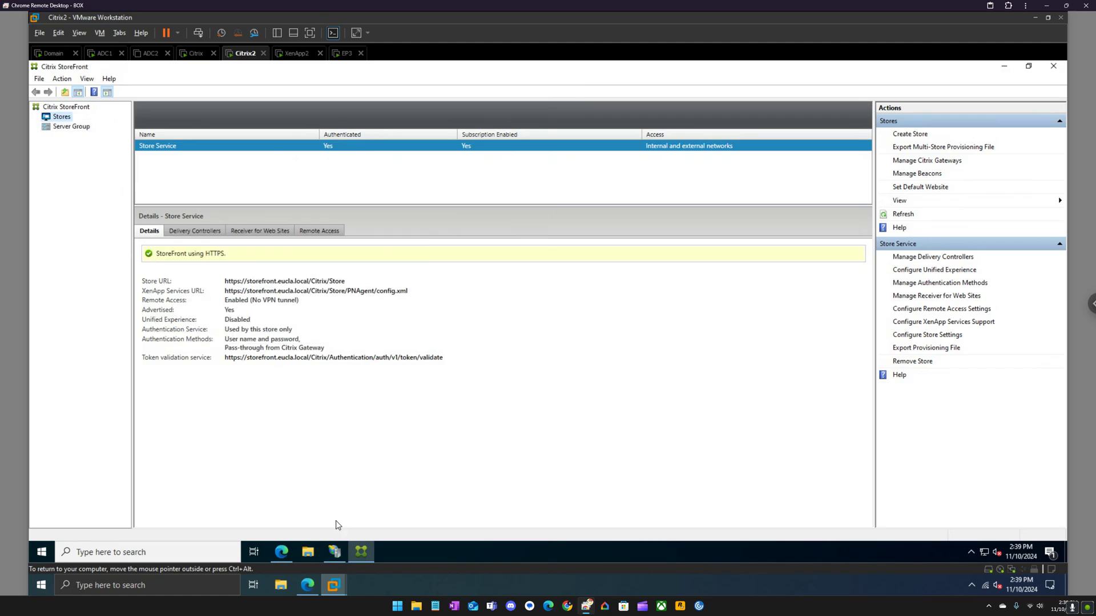
left_click(347, 54)
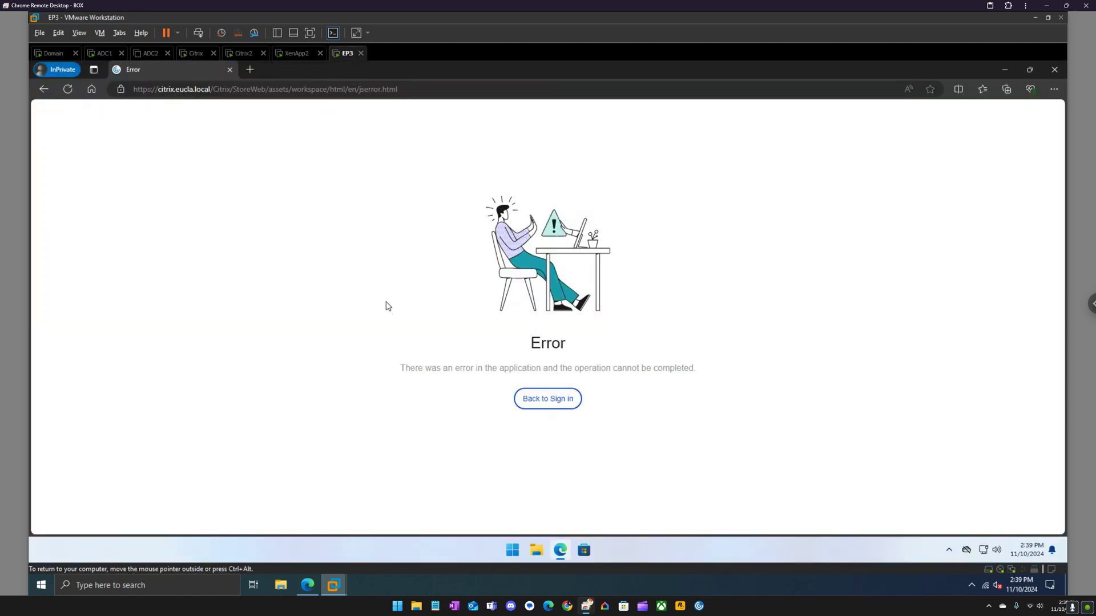
left_click(541, 398)
left_click(271, 90)
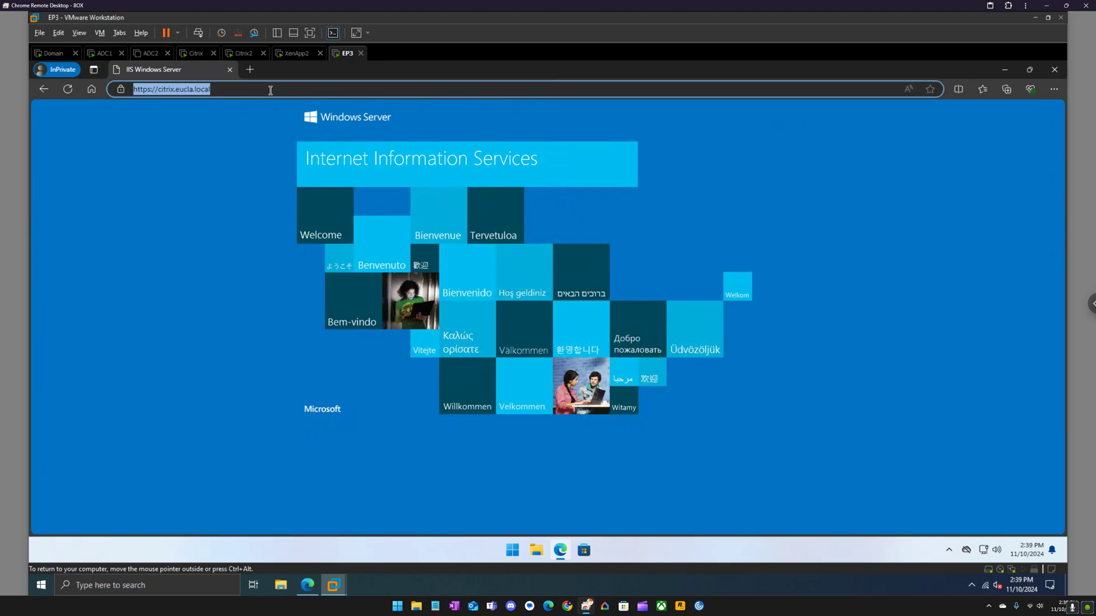
left_click(271, 89)
type("/")
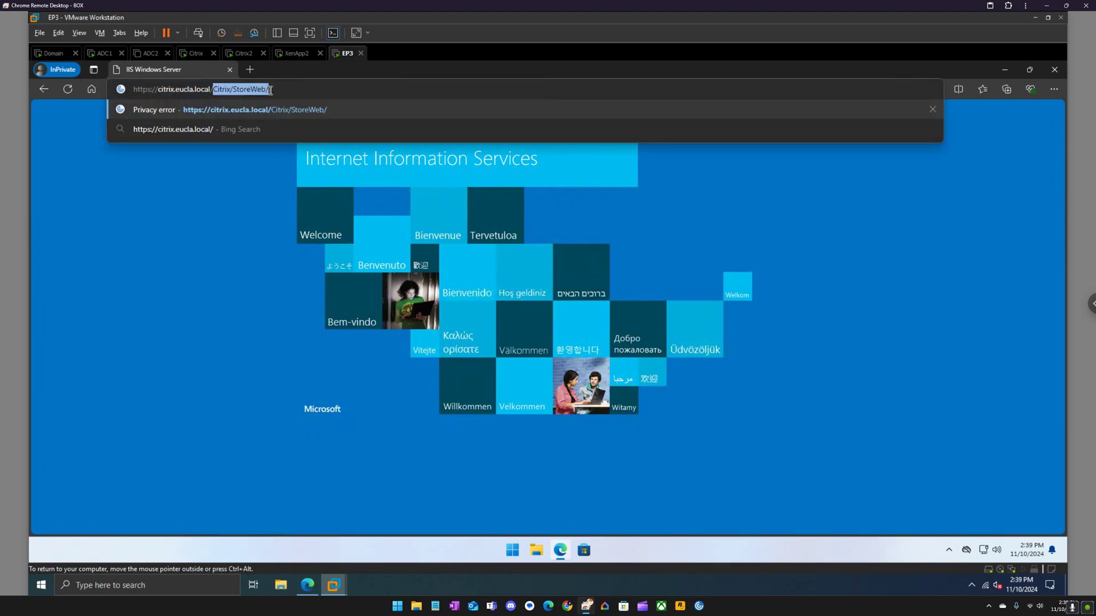
key("Return")
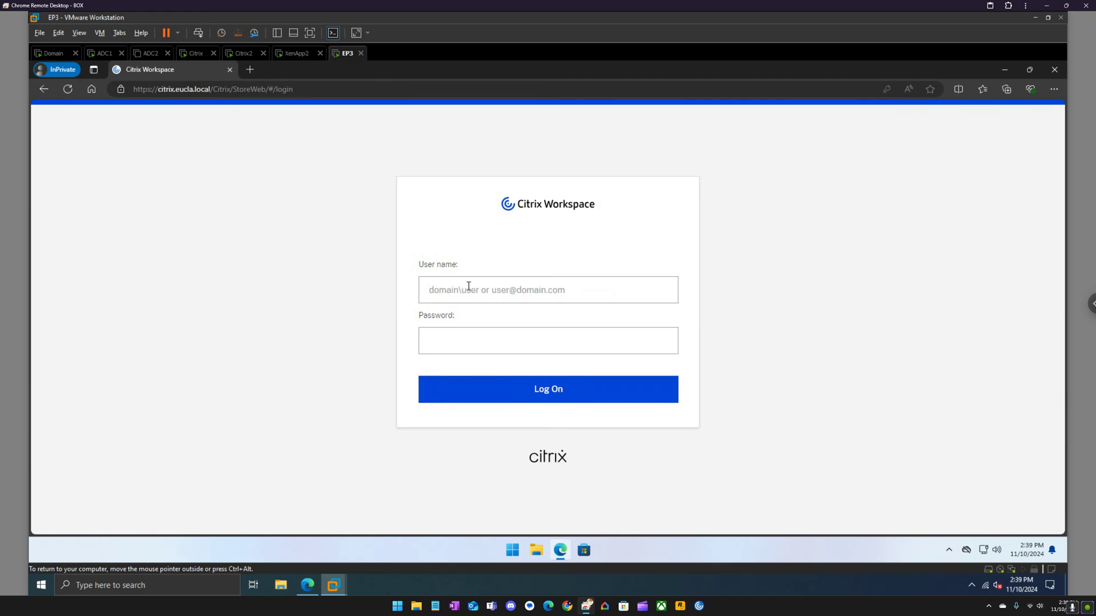
- Log on to Citrix Workspace with the saved citrixadmin account and password, adding the eucla domain before the user name
left_click(469, 286)
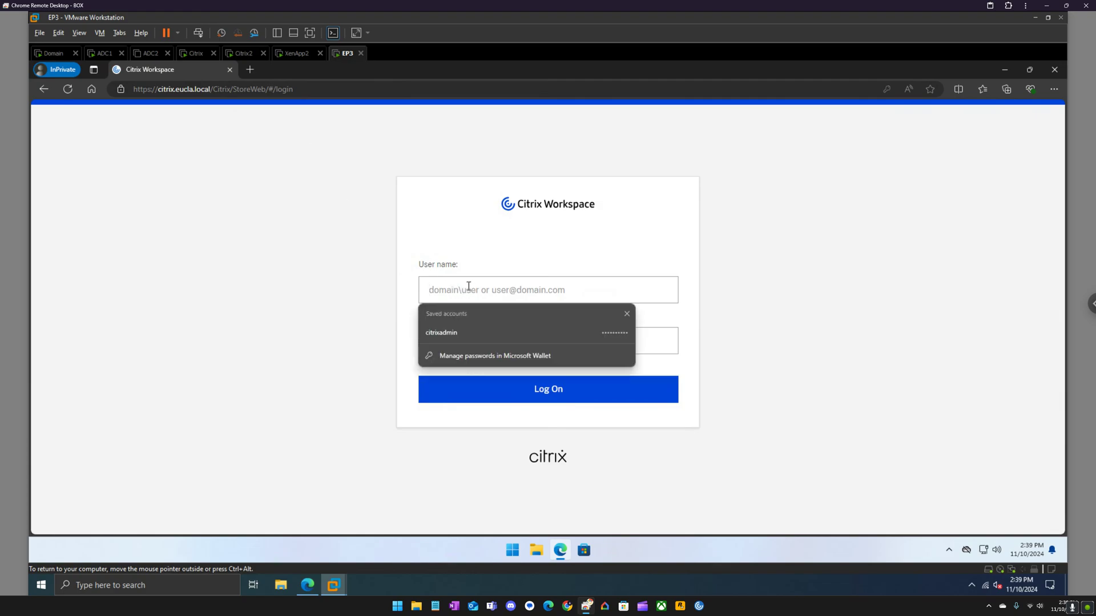
left_click(483, 330)
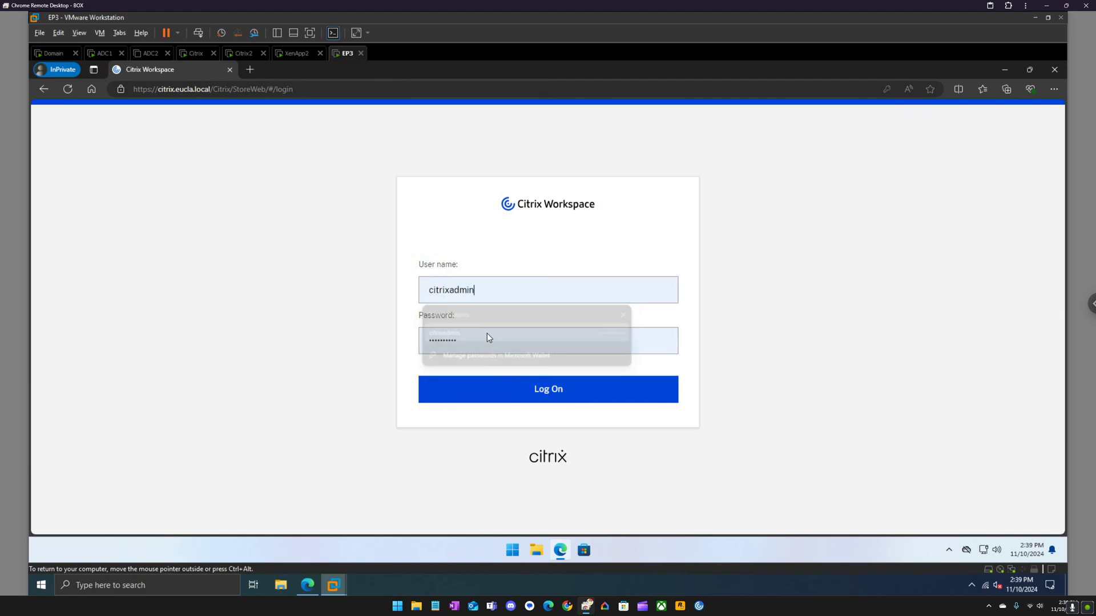
left_click(430, 289)
type("eucla")
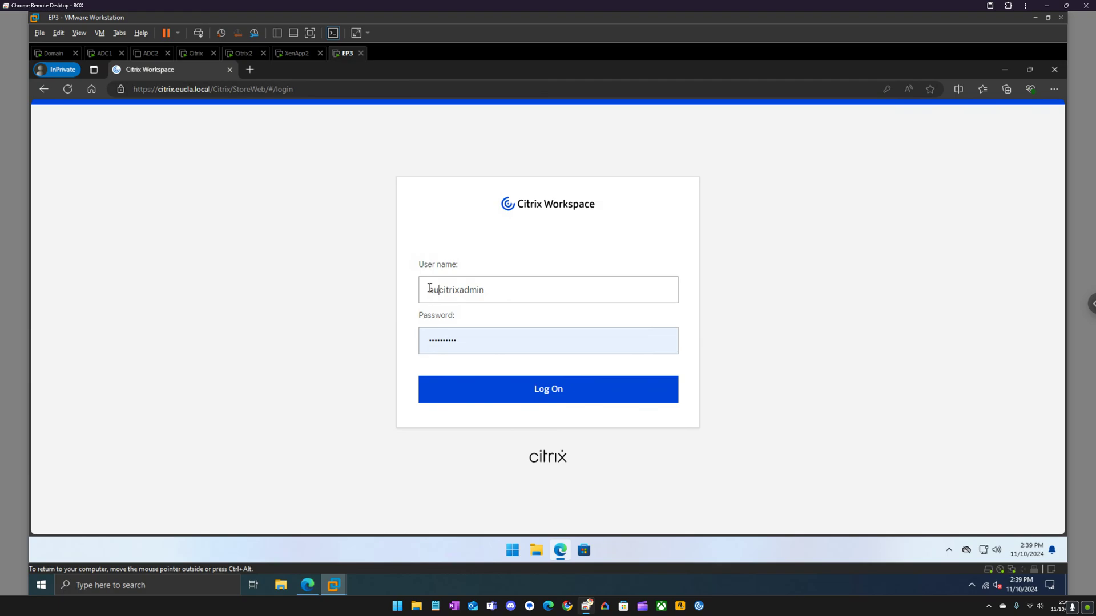
type("\\")
key("Return")
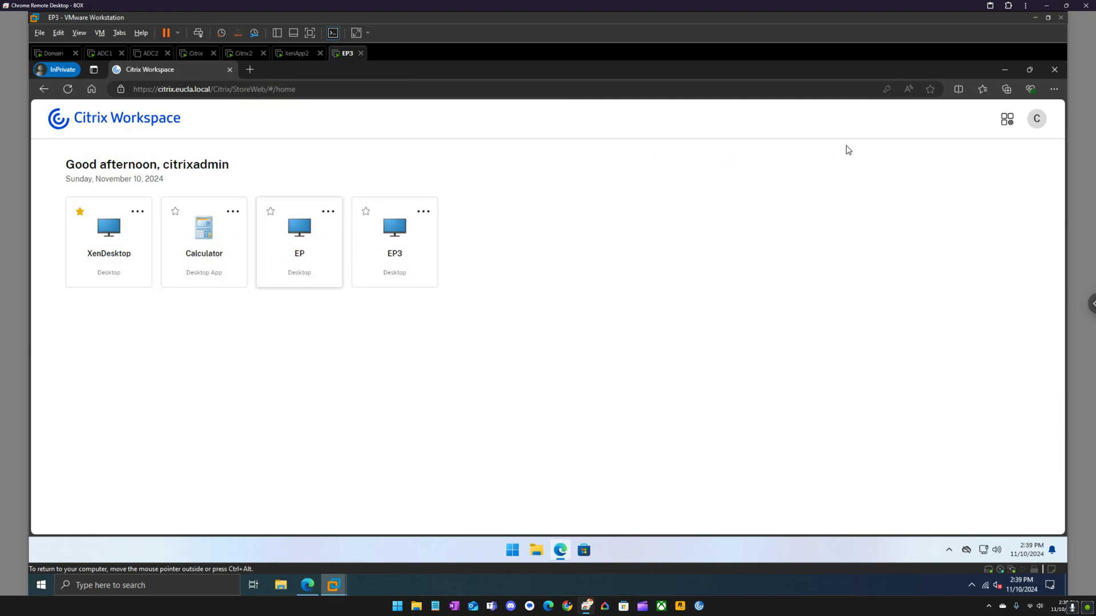
- Try to launch the published Calculator app in the web browser and close its session
left_click(206, 239)
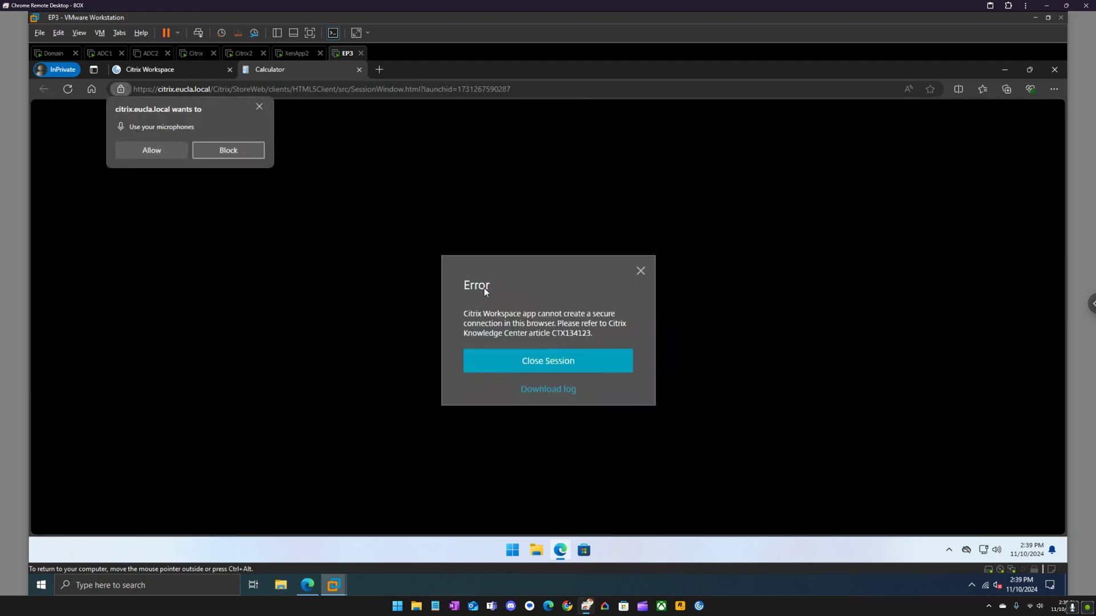
left_click(642, 272)
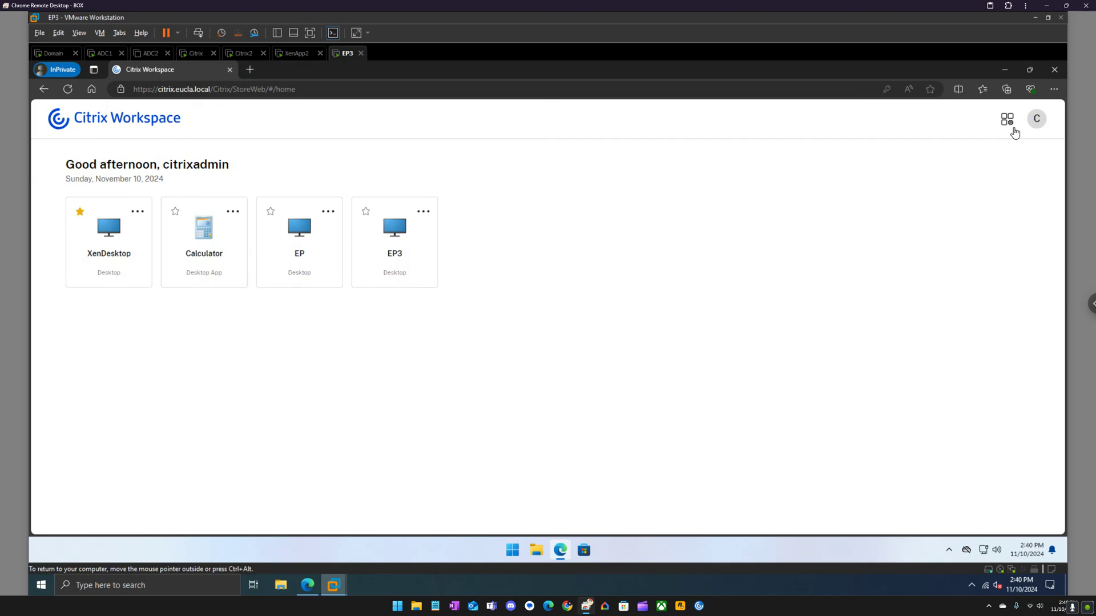
- Change the apps and desktops launch preference in the account settings to the already installed Citrix Workspace app
left_click(1036, 121)
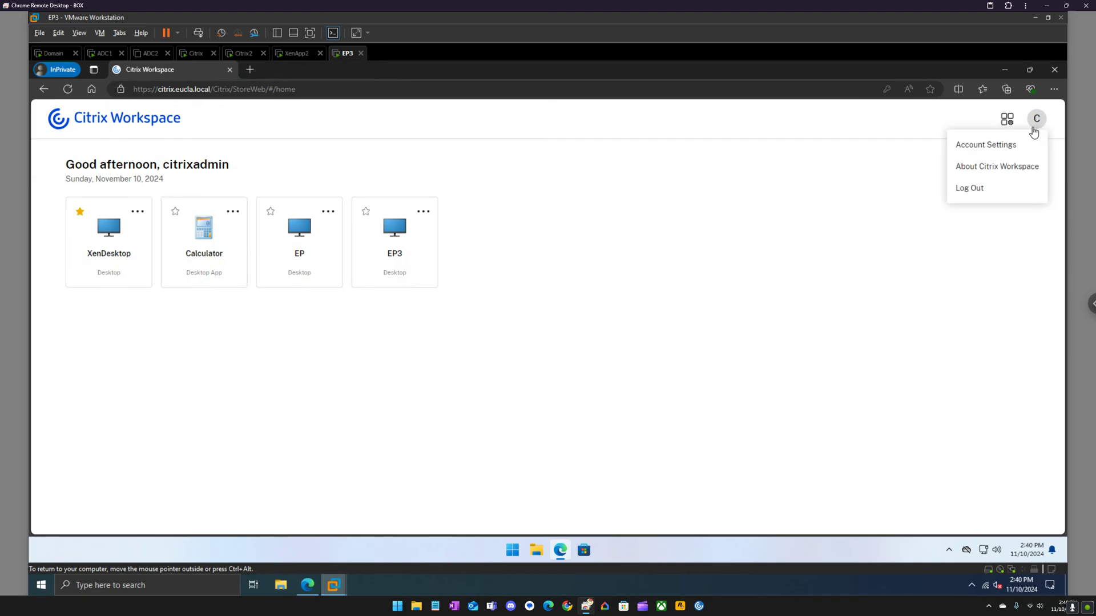
left_click(995, 169)
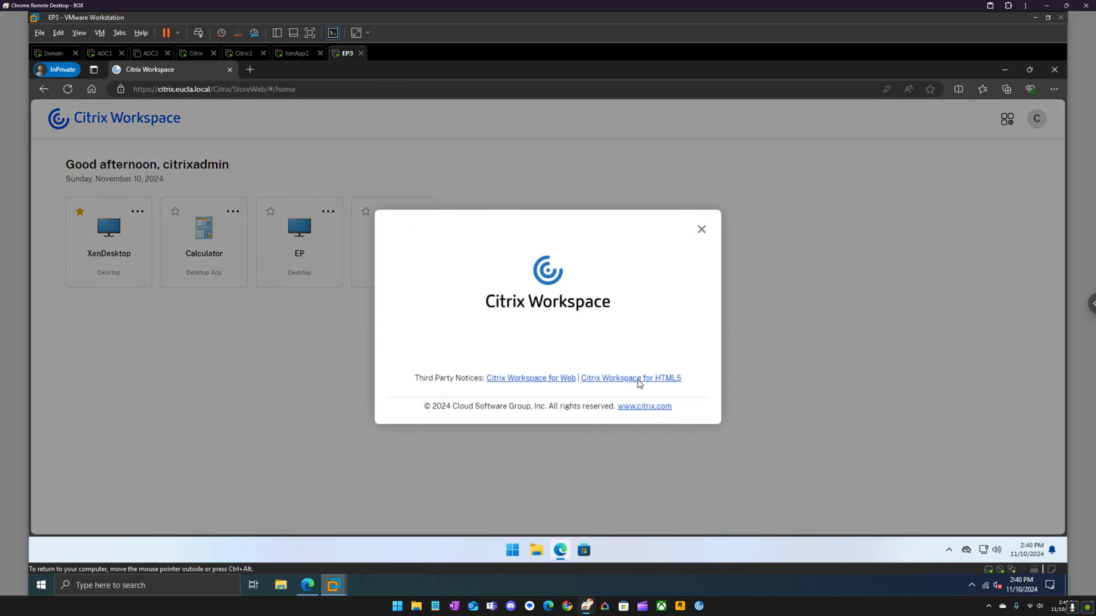
left_click(701, 229)
left_click(1033, 122)
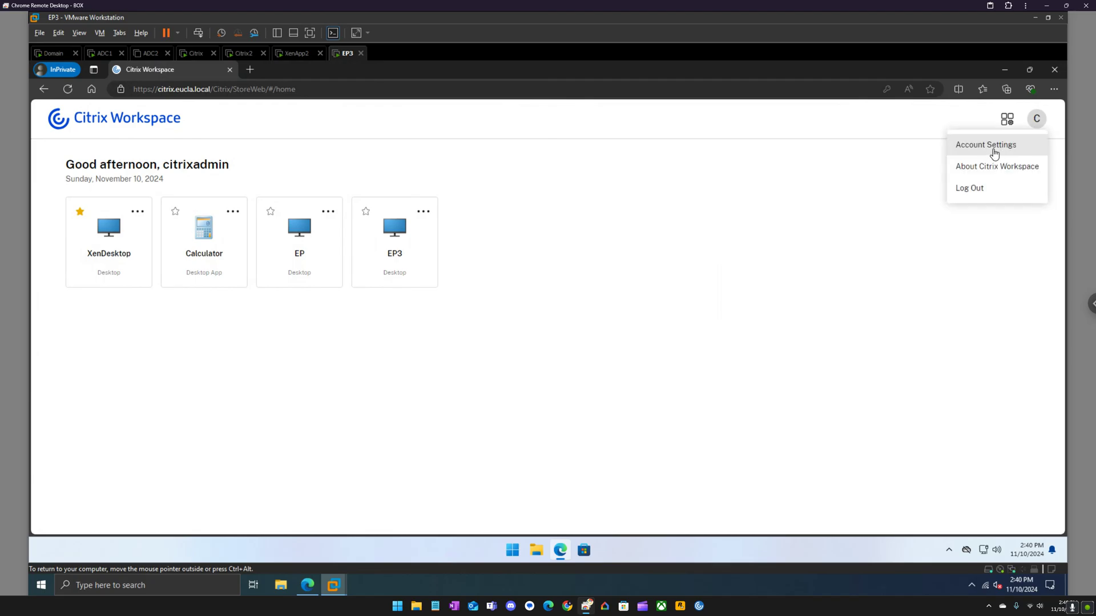
left_click(996, 150)
left_click(352, 337)
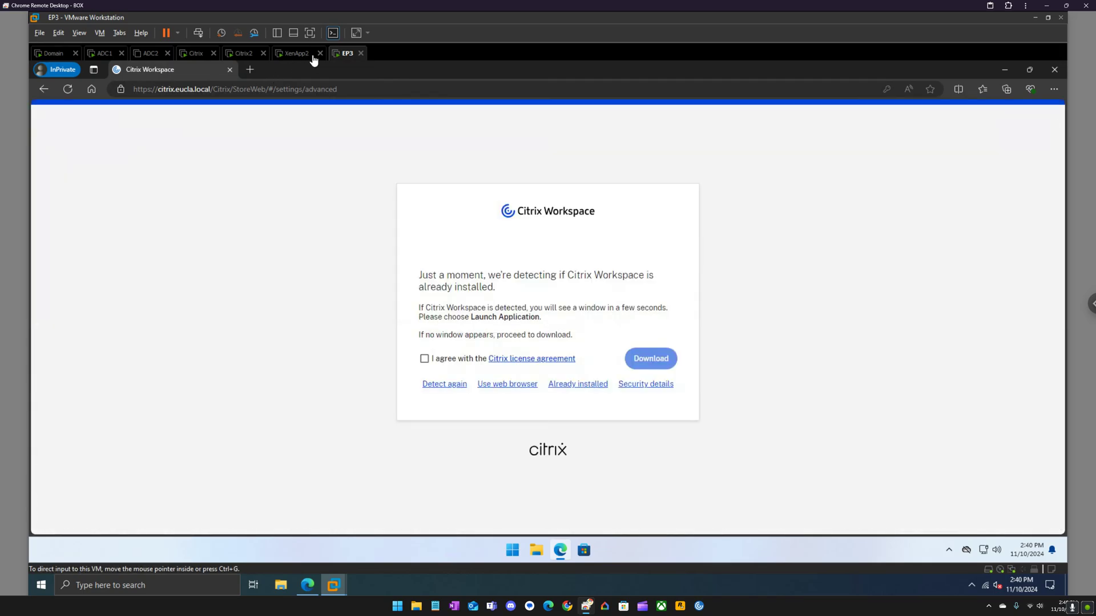
left_click(576, 390)
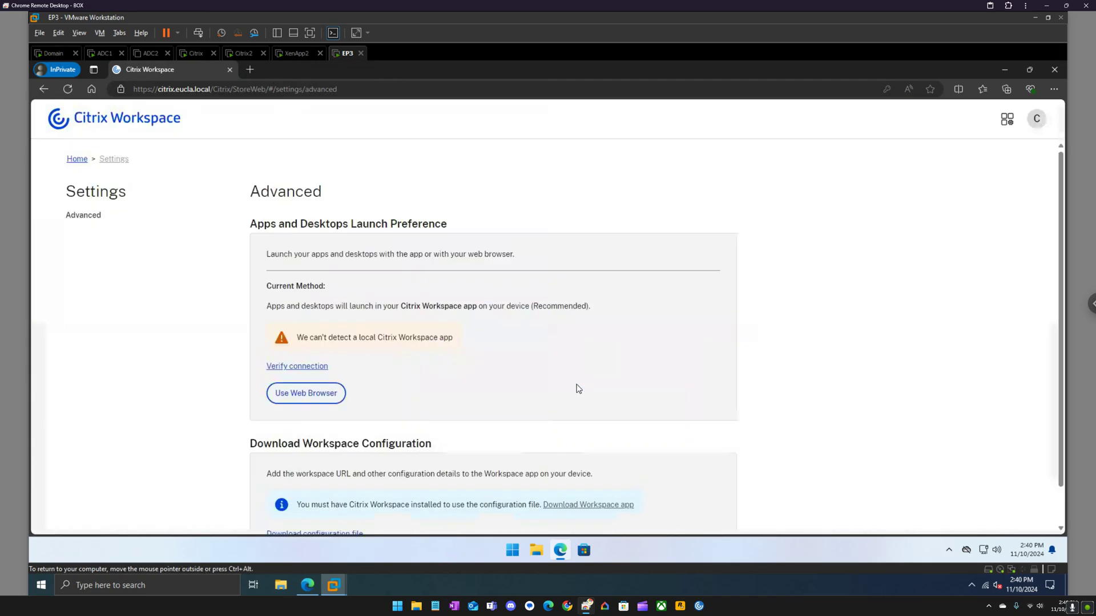
- Launch Calculator from the Workspace home page with the Citrix Workspace app, permit device use, and close the calculator
left_click(72, 162)
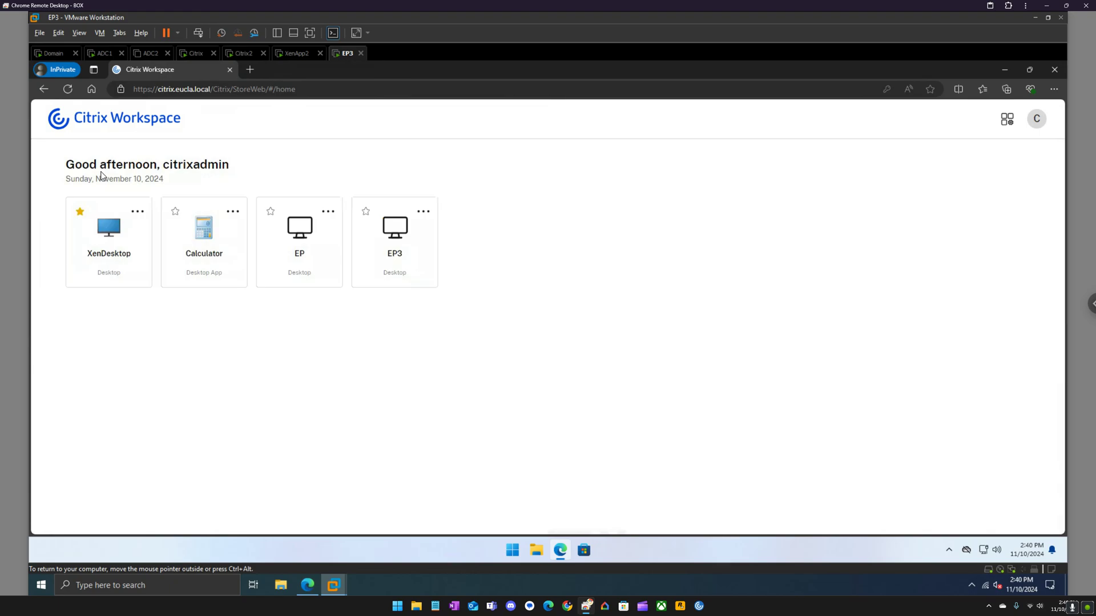
left_click(231, 235)
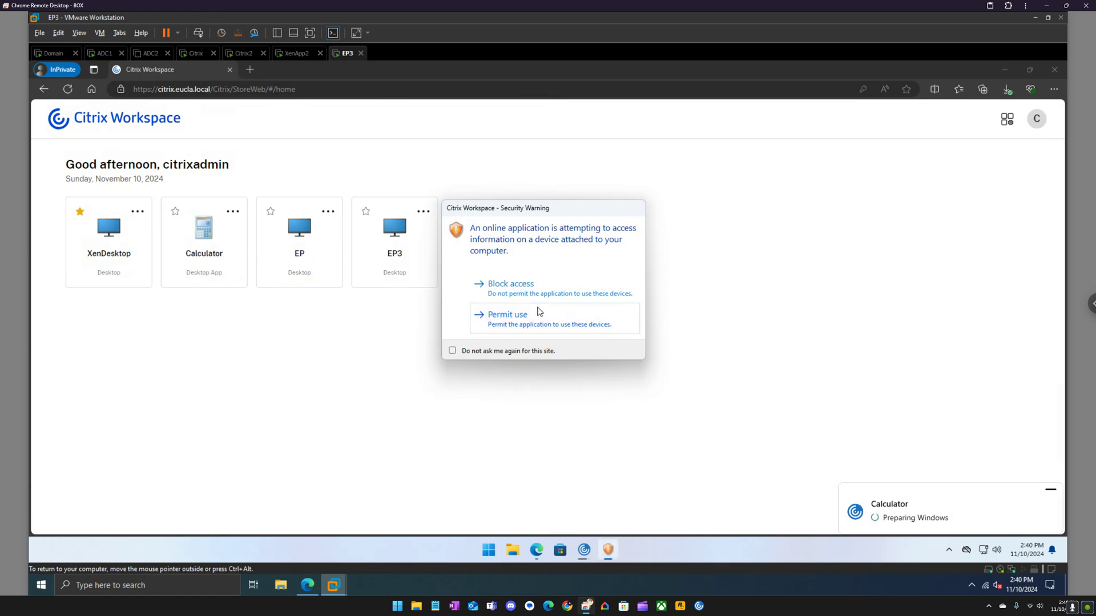
left_click(538, 311)
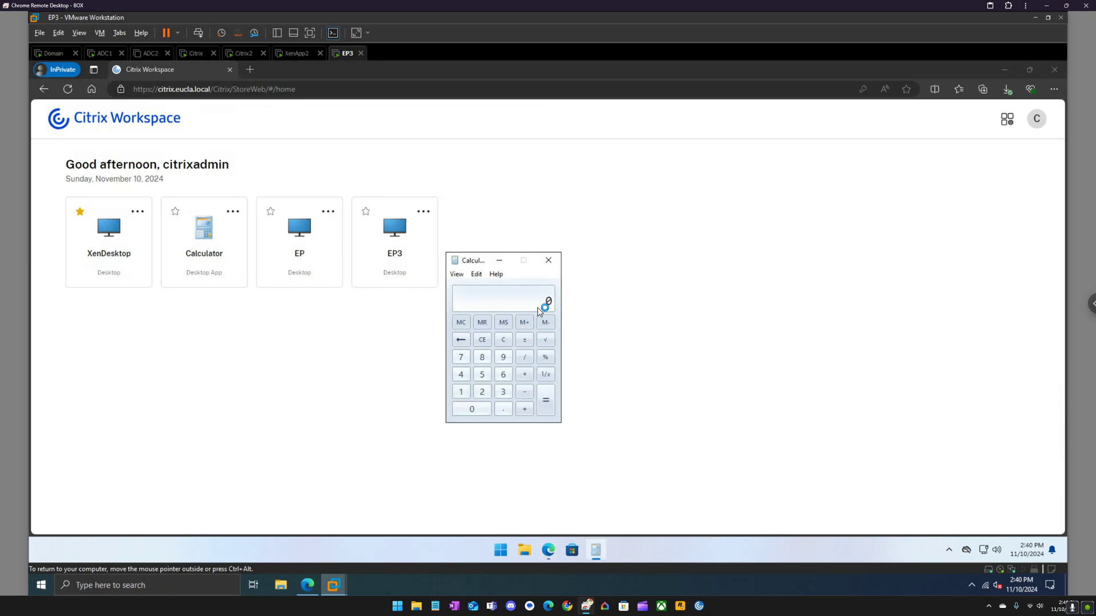
left_click(548, 261)
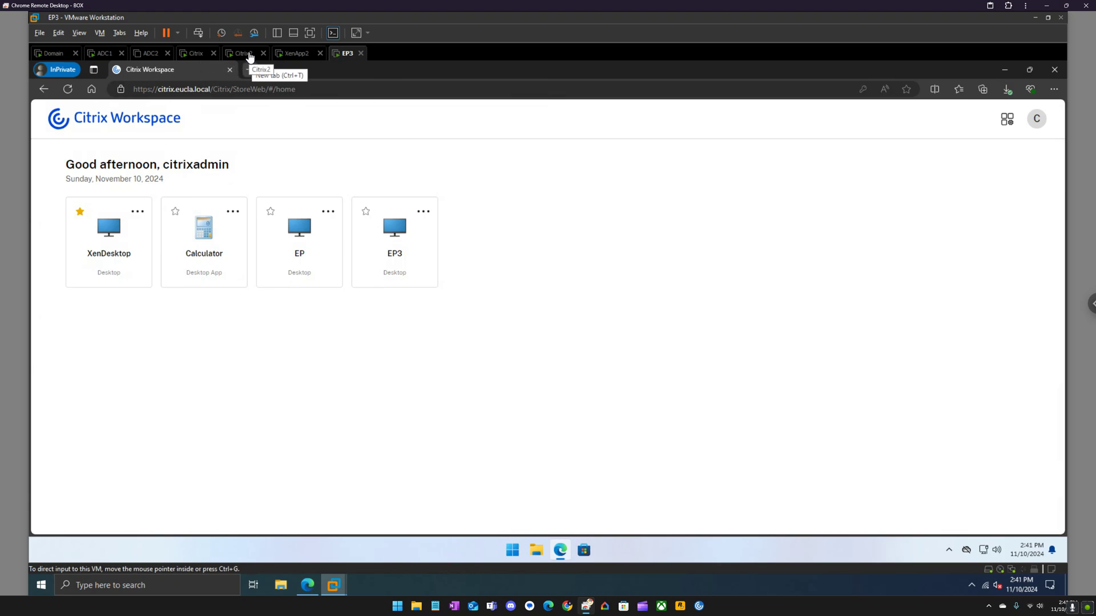
- Open storefront.eucla.local in a new InPrivate browser tab on EP3
left_click(250, 74)
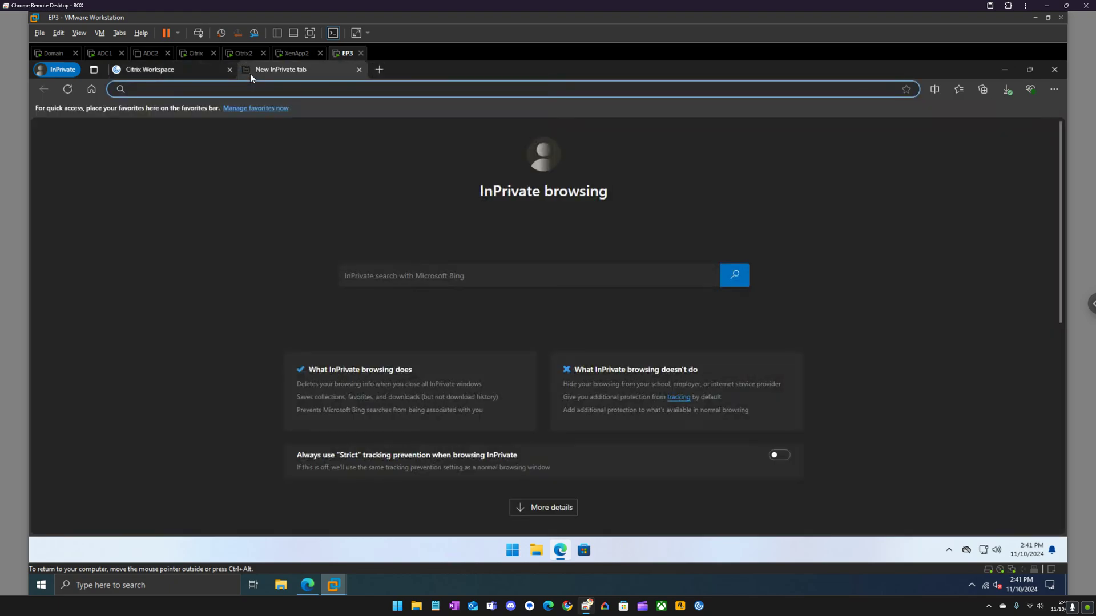
type("st")
key("Return")
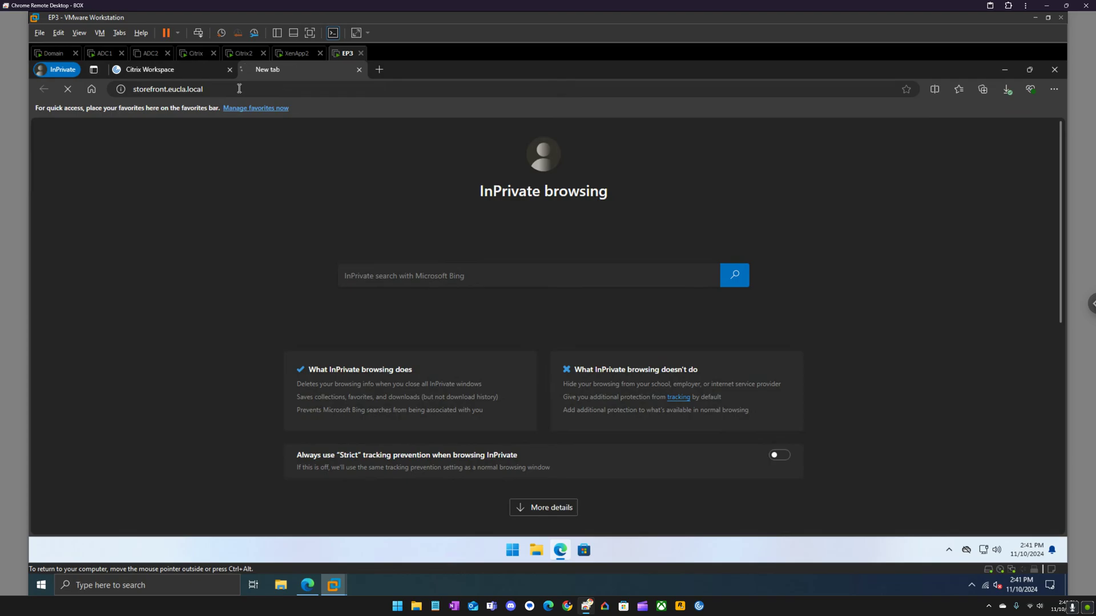
- Switch to the NetScaler ADC console in the host's Edge browser and refresh the load balancing virtual servers list
left_click(307, 585)
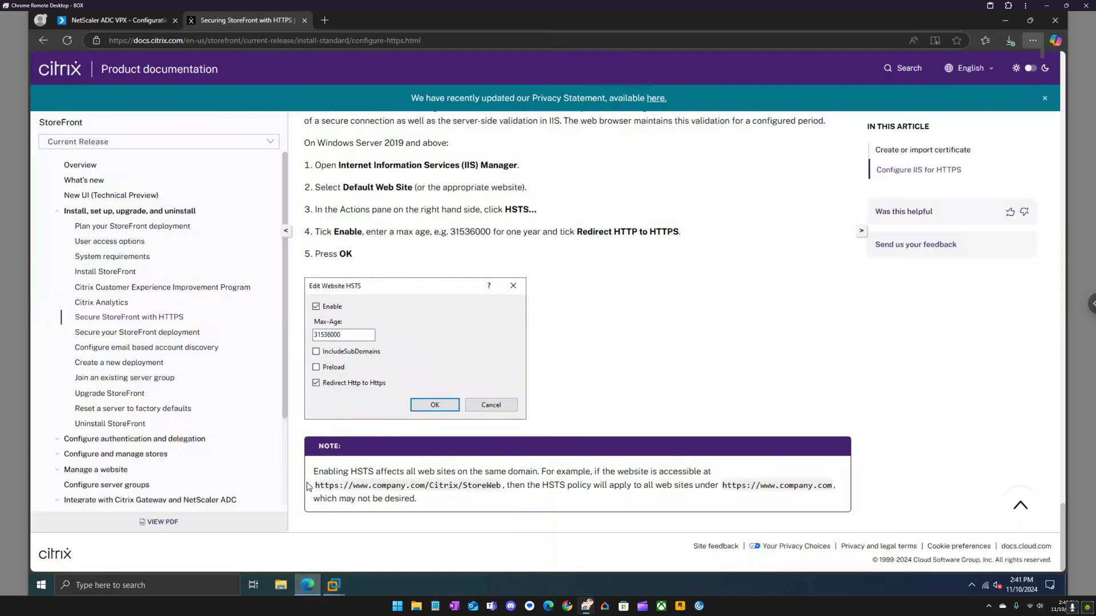
left_click(133, 23)
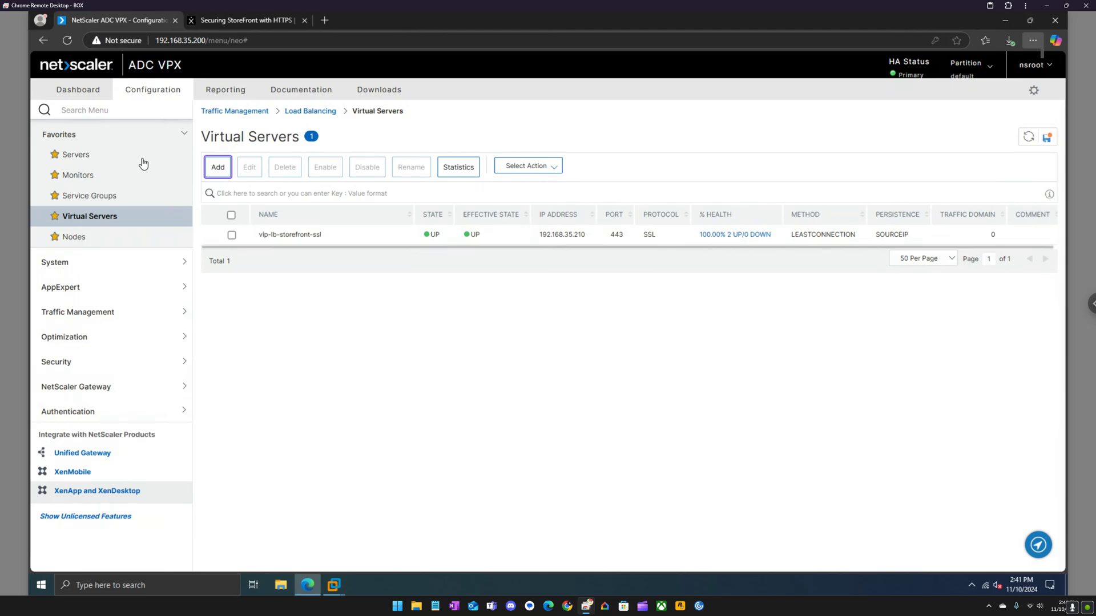
left_click(1028, 139)
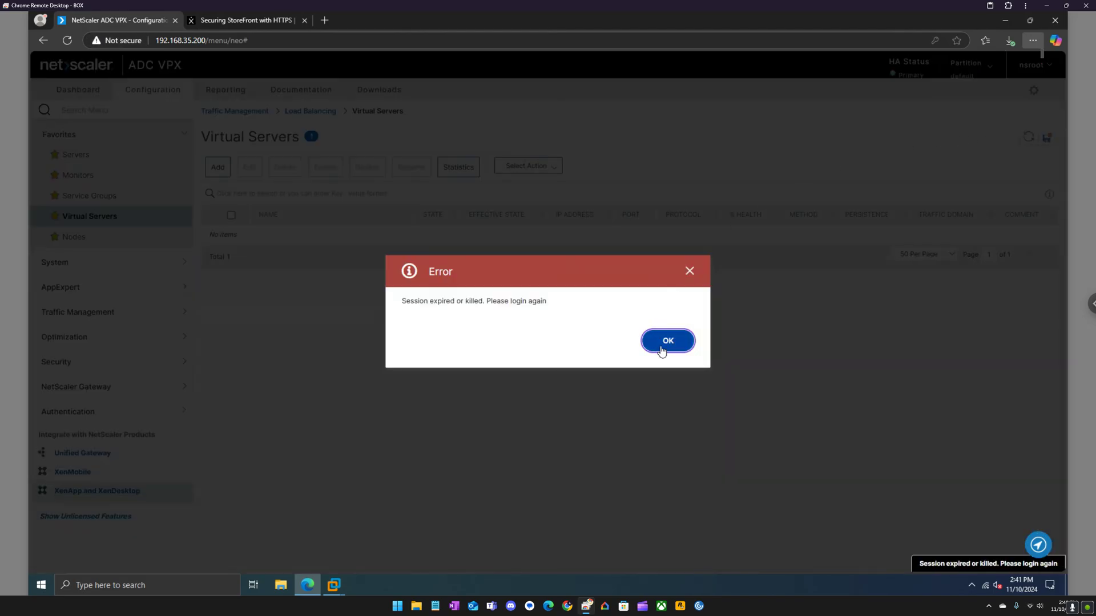
- Log on to the NetScaler ADC again with the saved nsroot account and password, and open the virtual servers list
left_click(662, 344)
left_click(721, 292)
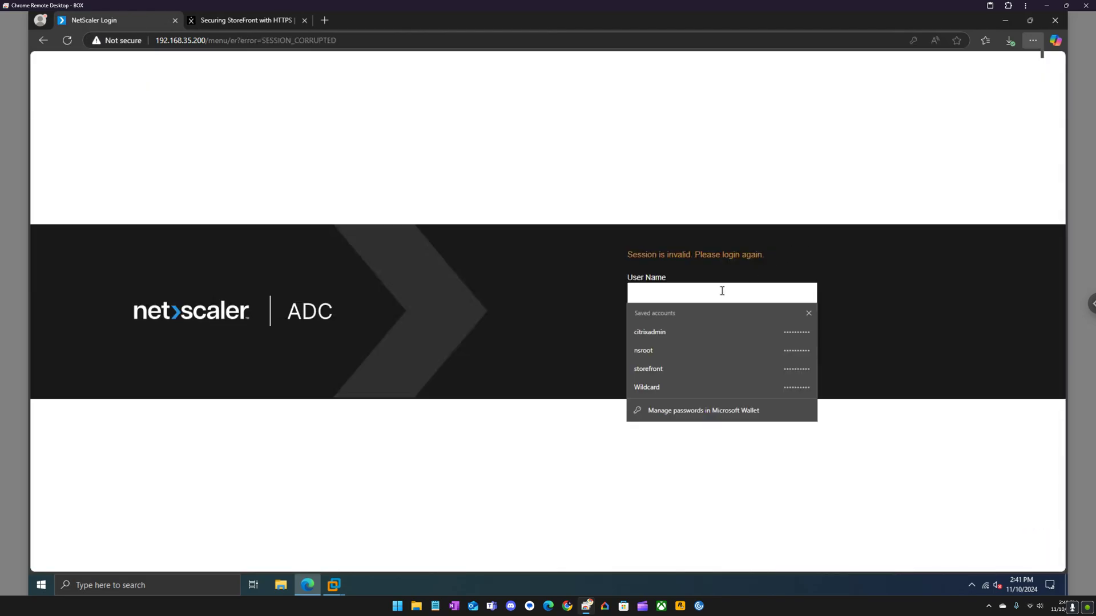
left_click(672, 346)
left_click(670, 364)
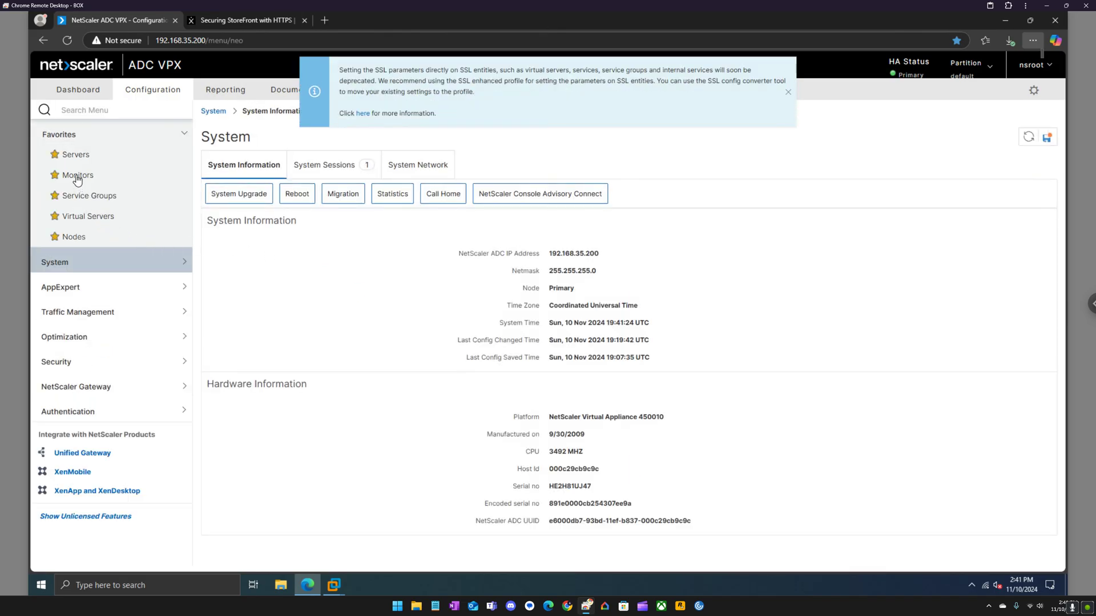
left_click(88, 217)
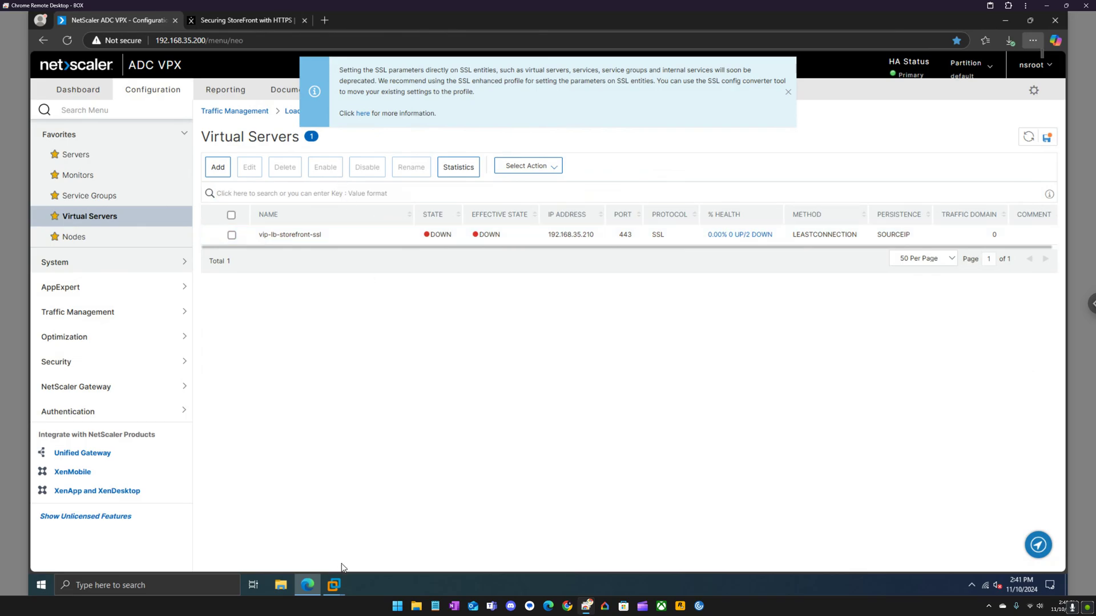
mouse_move(338, 575)
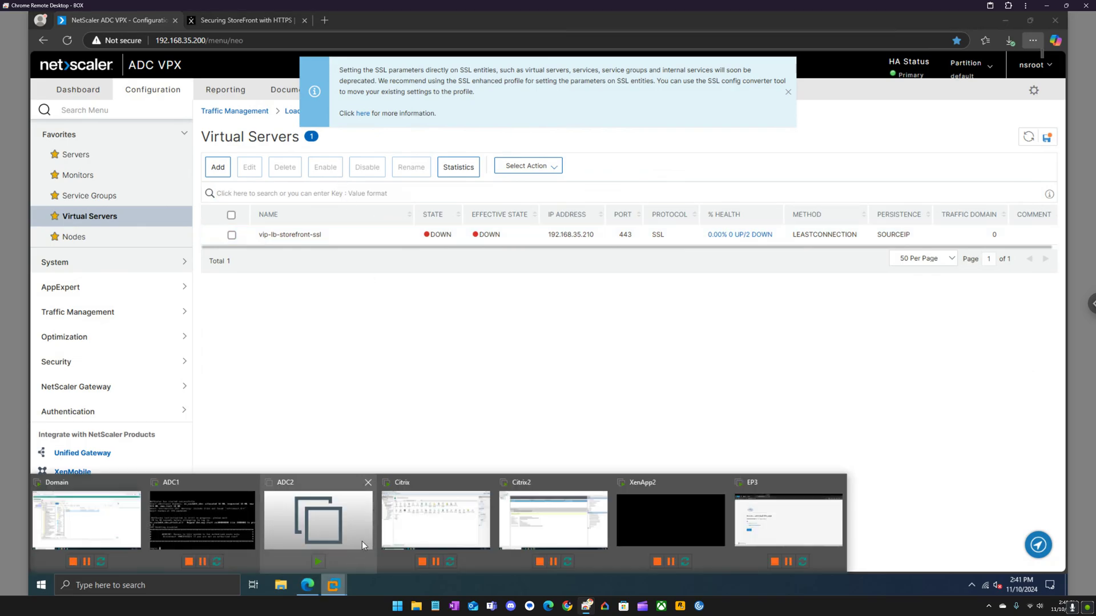
left_click(518, 504)
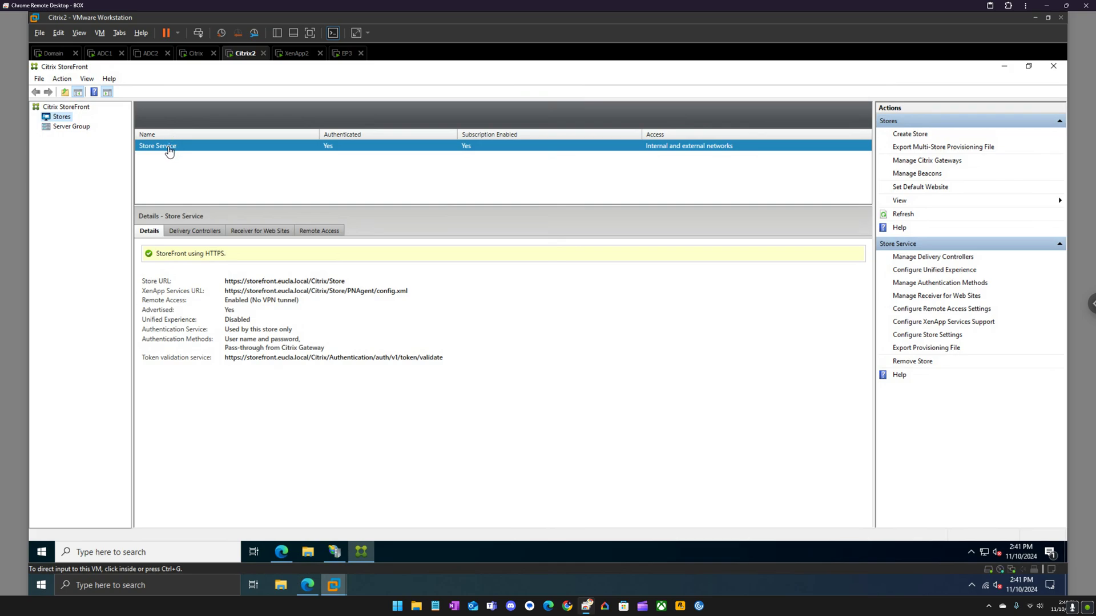
right_click(78, 130)
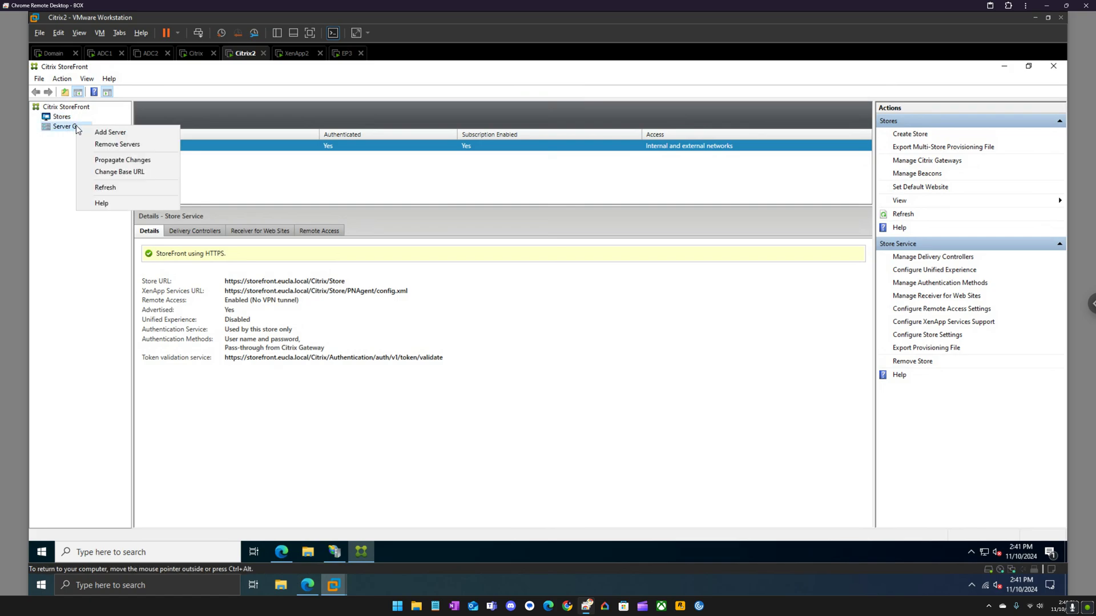
left_click(130, 173)
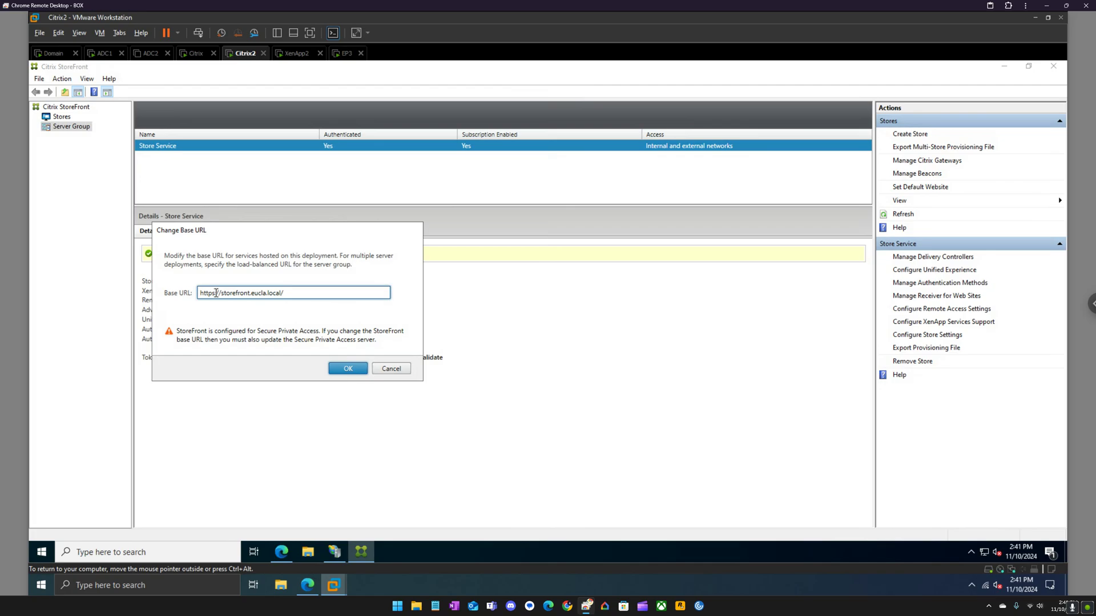
key("Return")
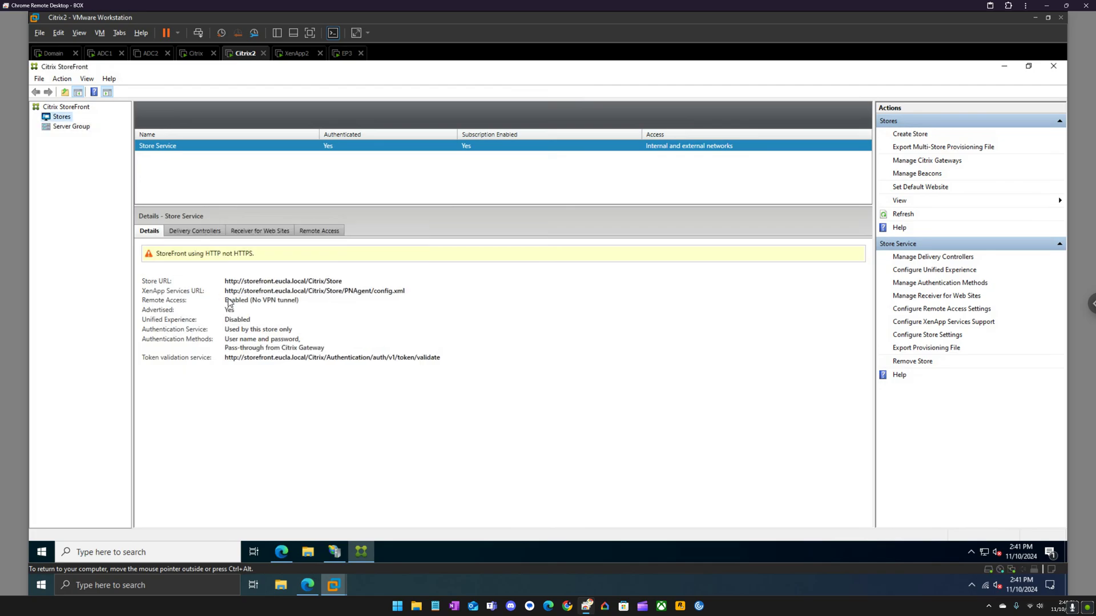
- Set the transport type of the Store Service's 2402ltsr delivery controller to HTTP and save the delivery controller settings
right_click(163, 146)
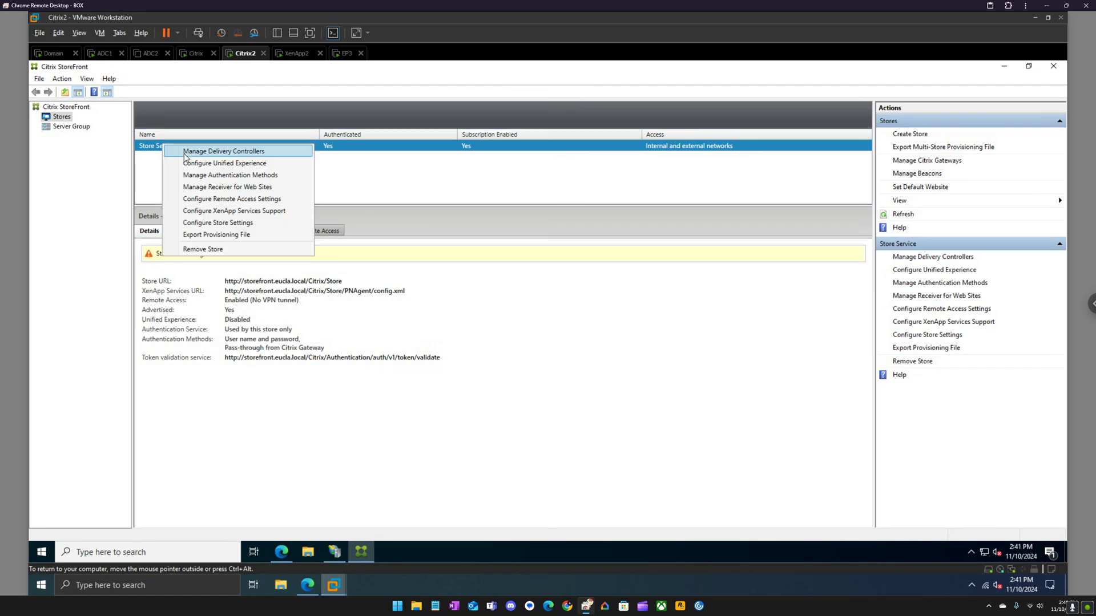
left_click(189, 151)
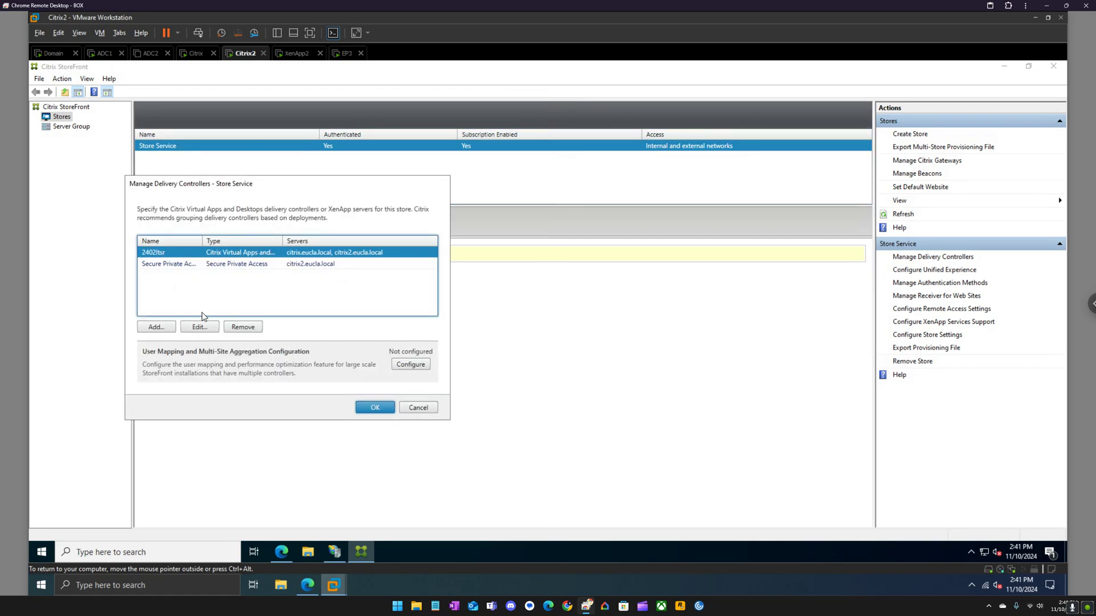
left_click(199, 327)
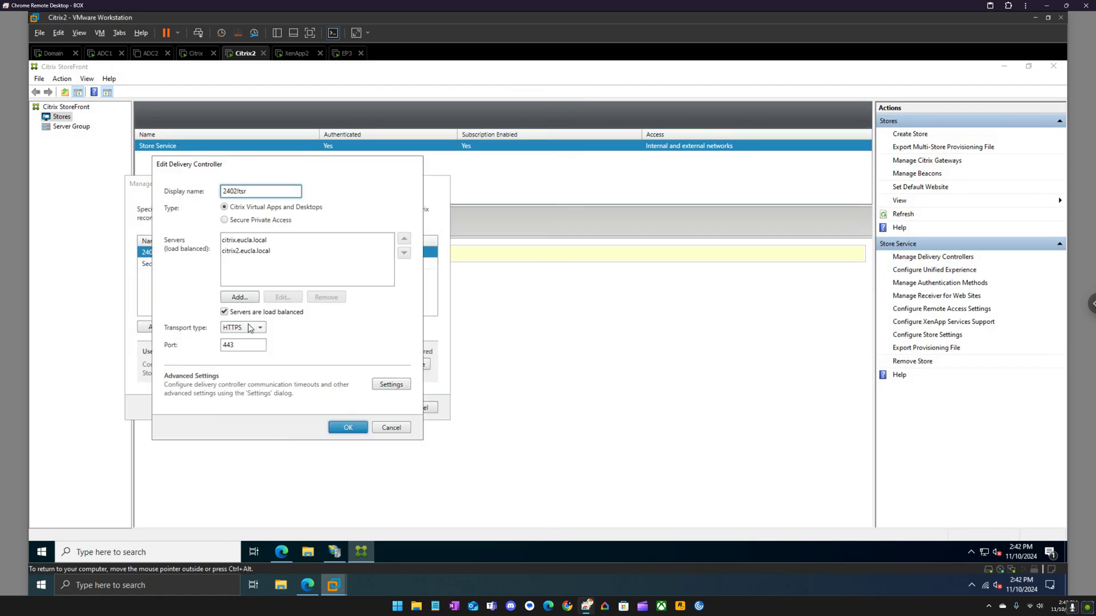
left_click(248, 328)
left_click(244, 341)
left_click(348, 428)
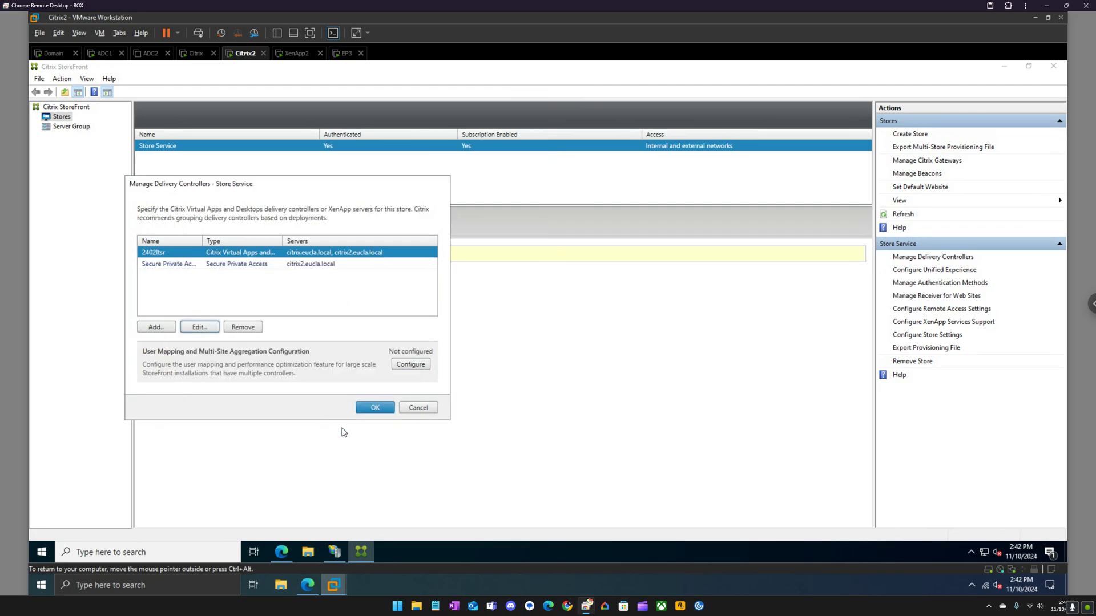
left_click(361, 405)
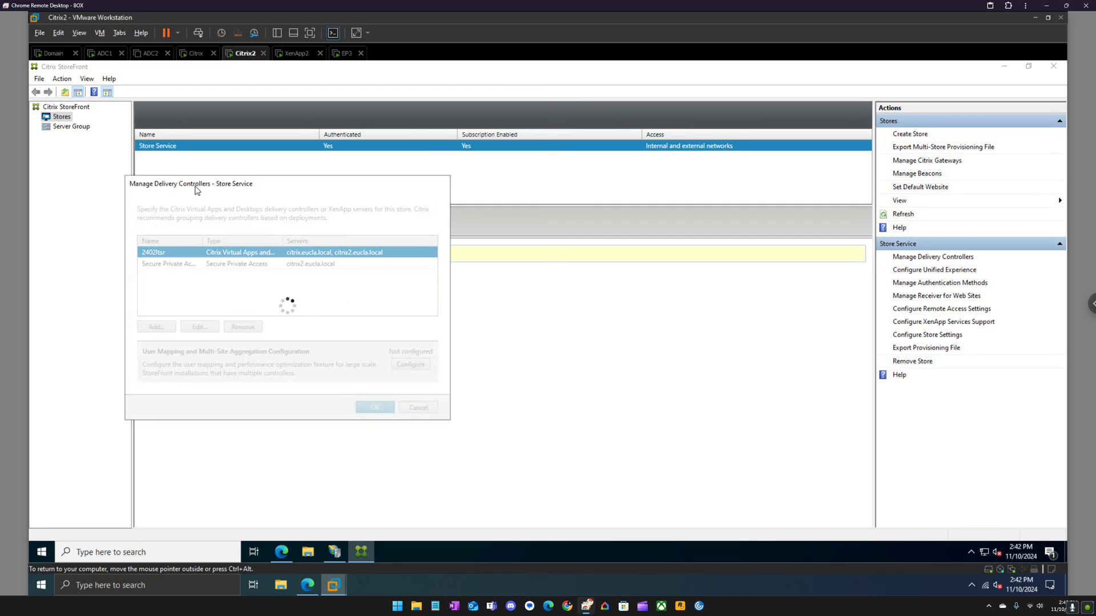
- Review the Citrix Gateway appliances in the Store Service's remote access settings and accept the settings
right_click(187, 151)
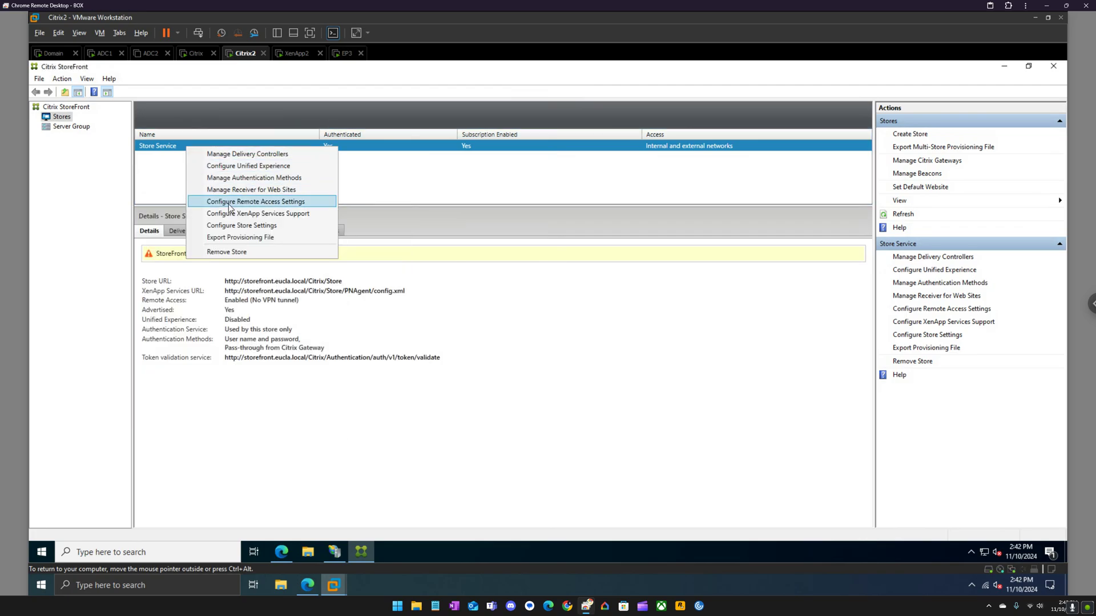
left_click(227, 203)
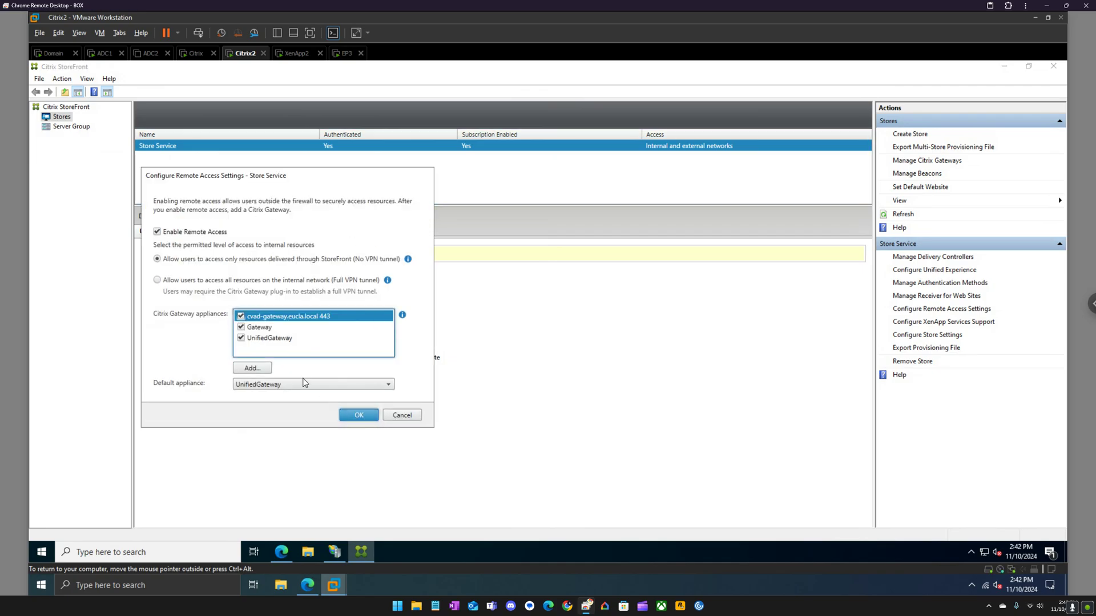
left_click(262, 325)
left_click(263, 316)
left_click(356, 416)
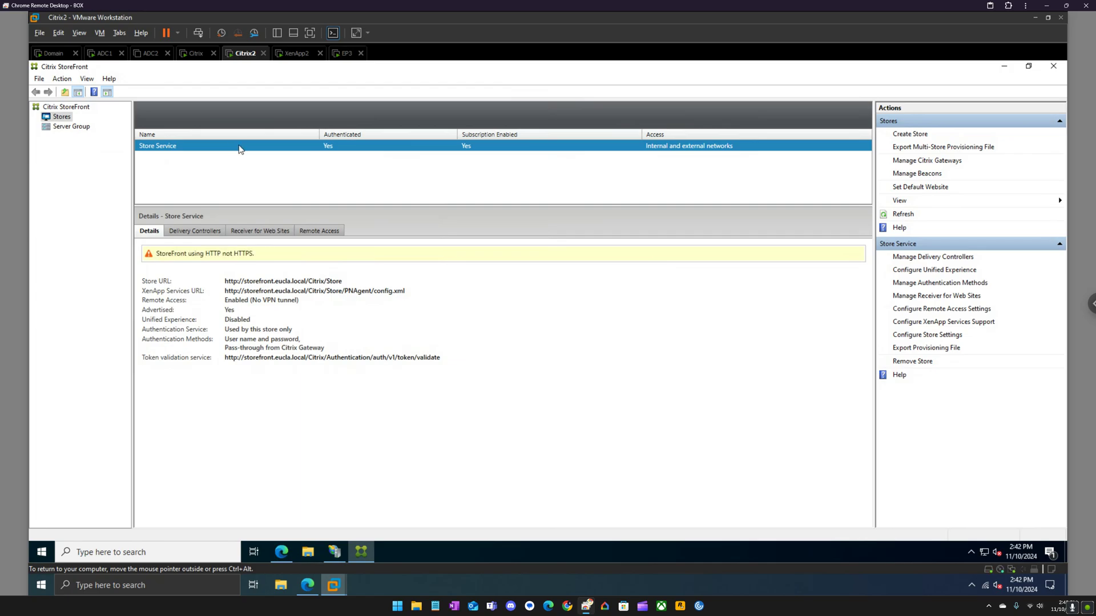
- Set loopback communication to OnUsingHttp in the advanced settings of the StoreWeb Receiver for Web site and apply it
right_click(238, 146)
left_click(288, 190)
left_click(201, 346)
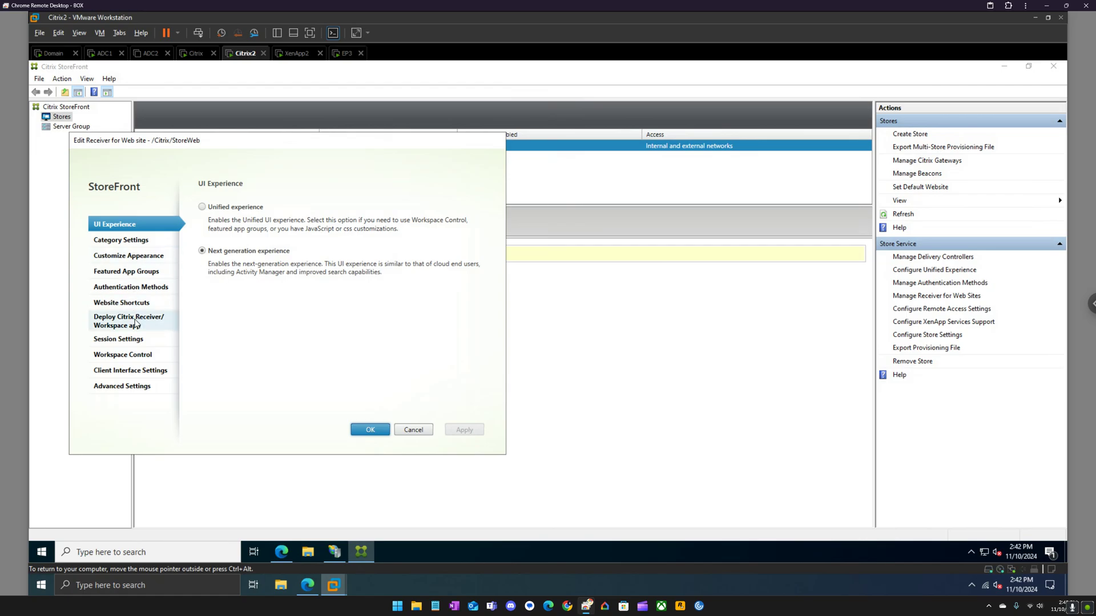
left_click(129, 386)
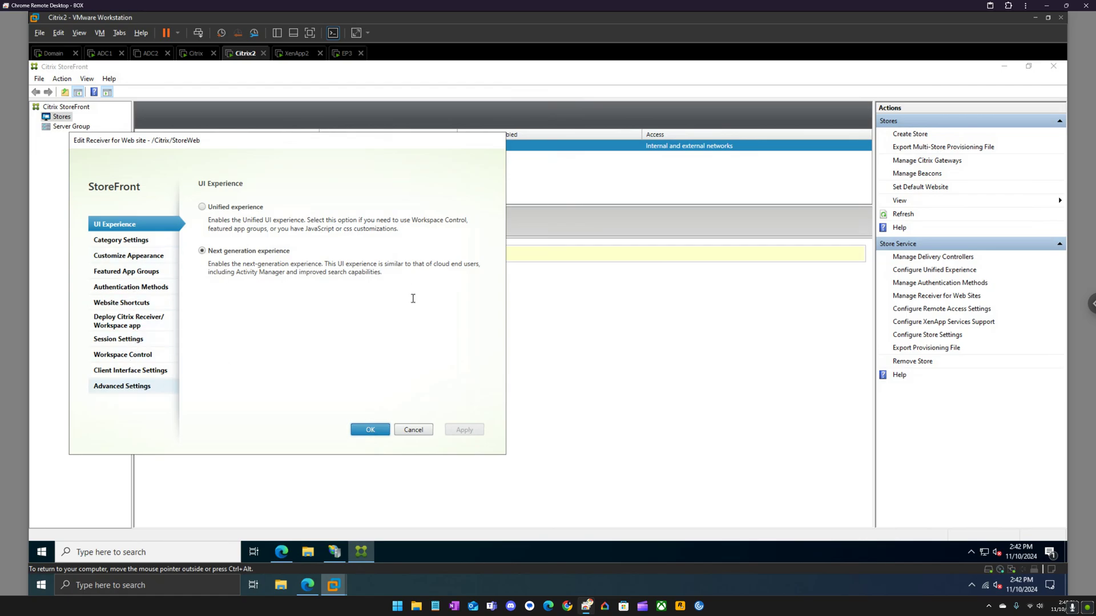
left_click(430, 251)
left_click(414, 285)
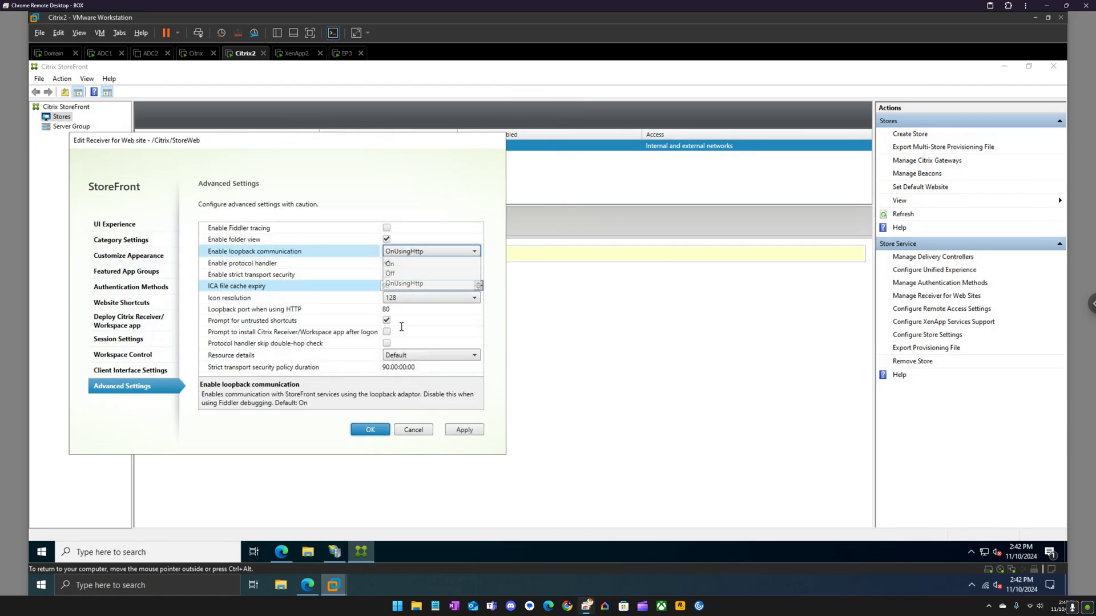
left_click(445, 430)
left_click(369, 430)
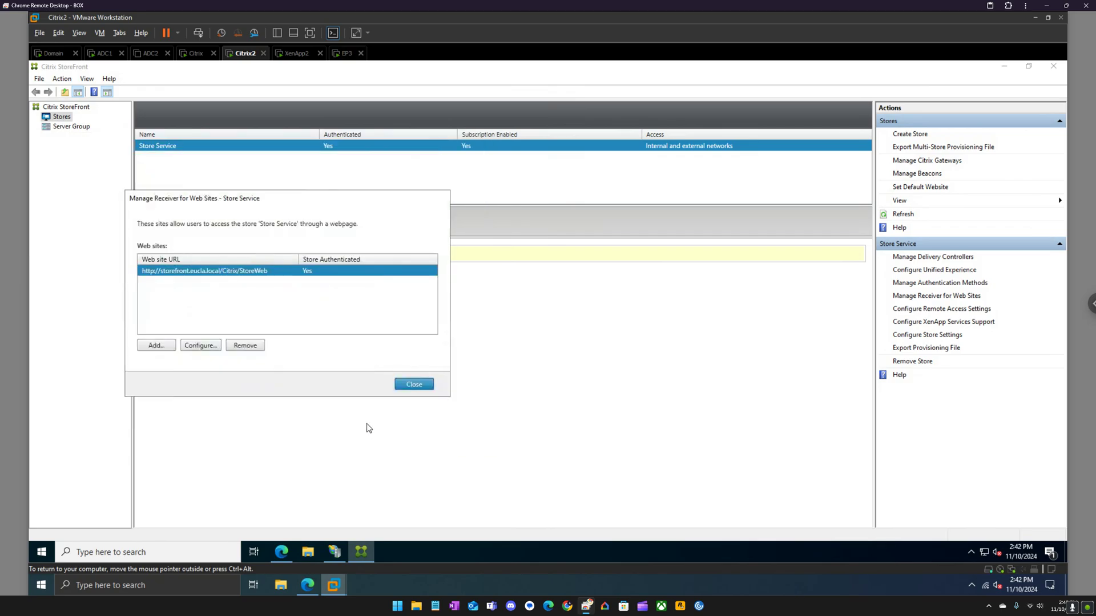
left_click(414, 385)
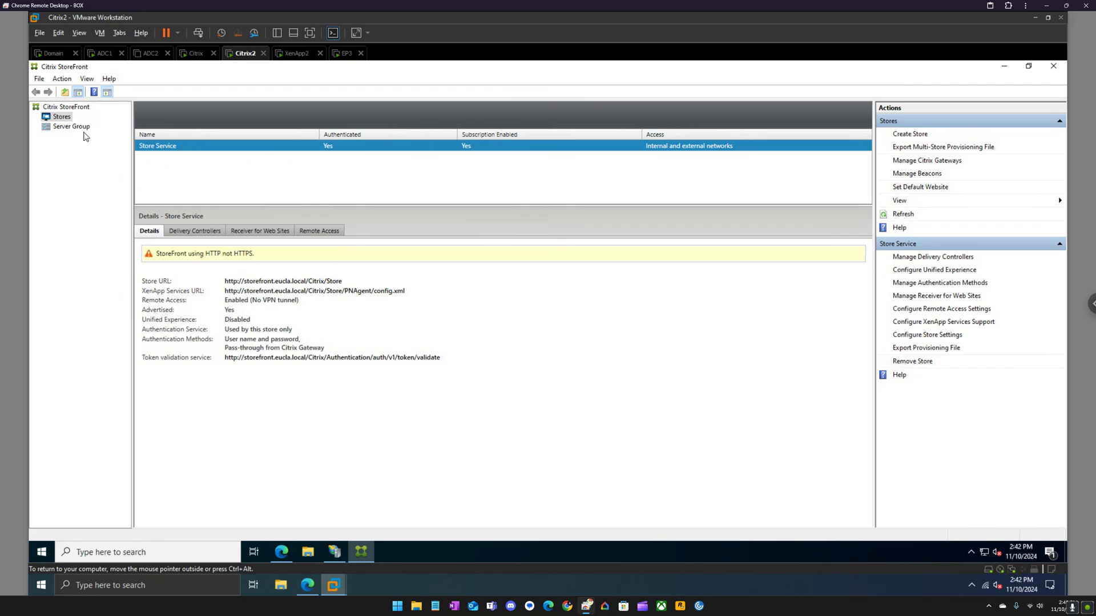
right_click(80, 133)
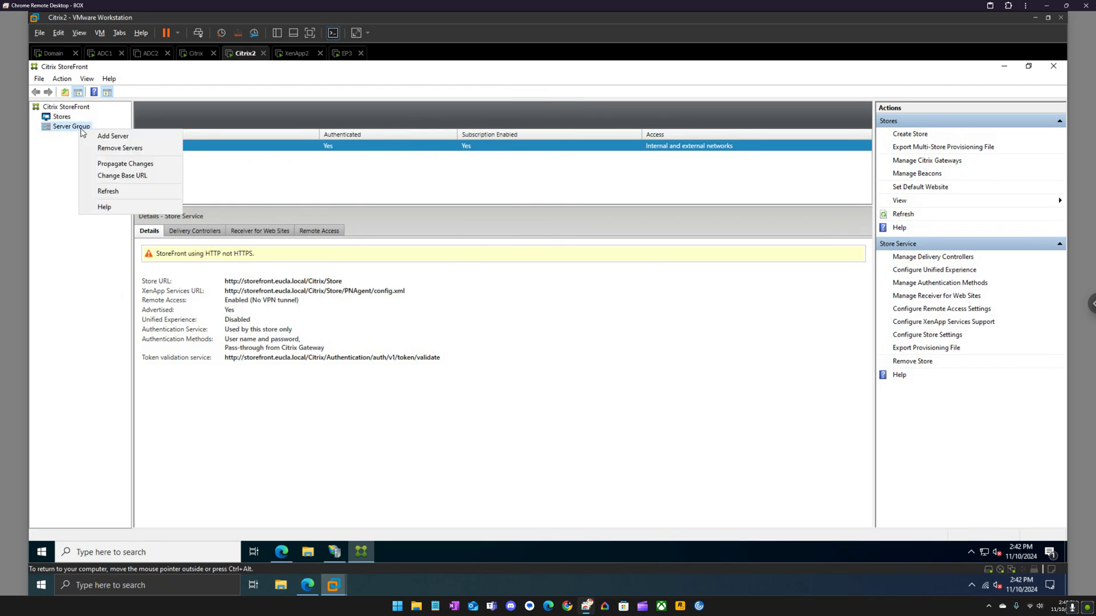
left_click(251, 171)
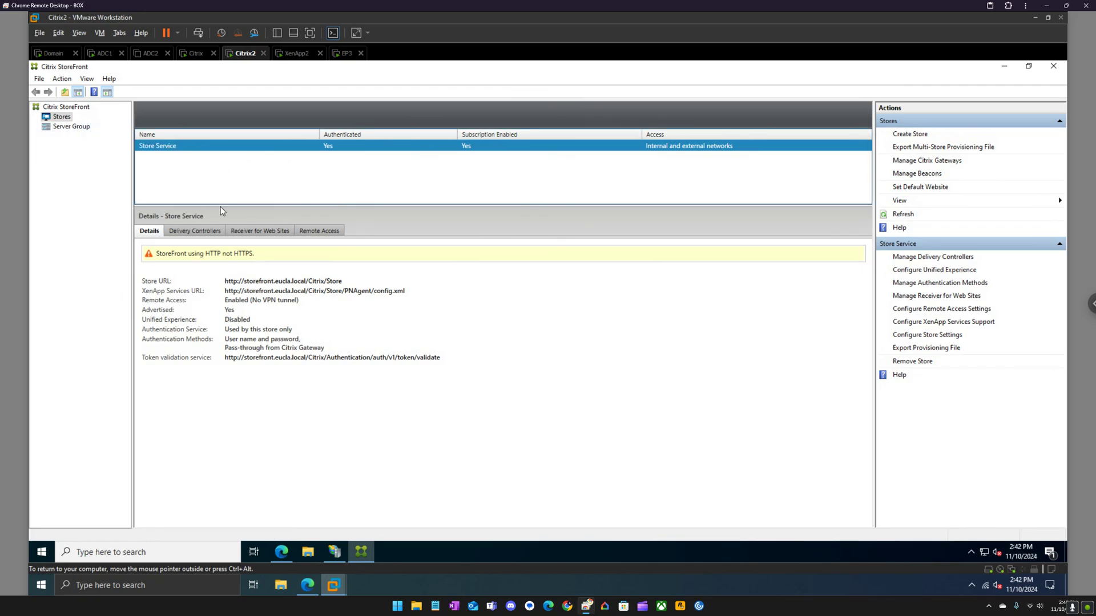
- Disable HSTS for the Default Web Site in IIS Manager on Citrix2
left_click(334, 551)
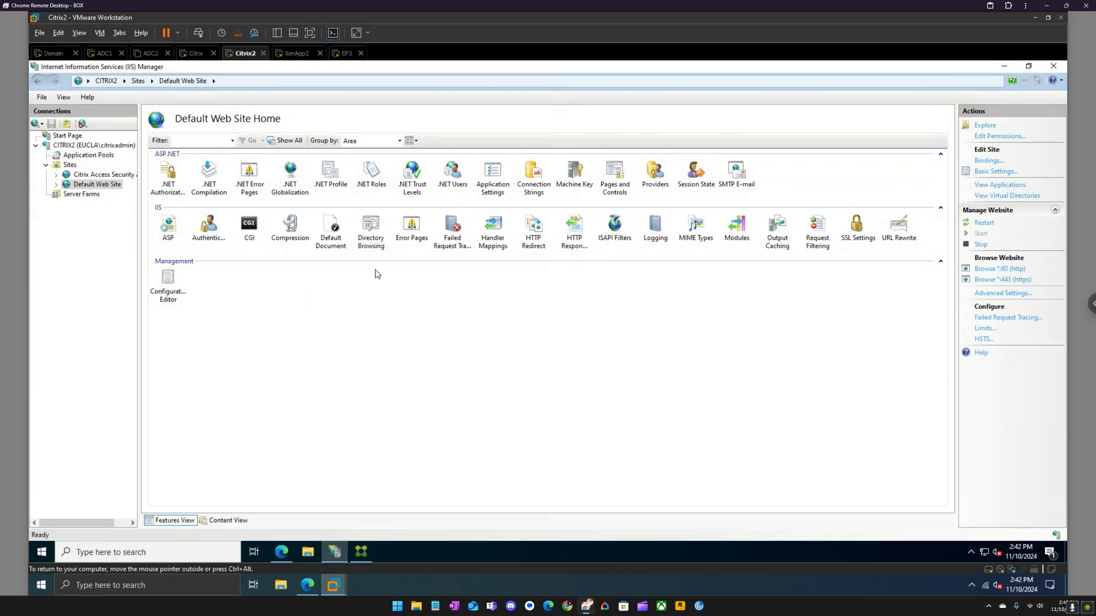
left_click(982, 339)
left_click(466, 260)
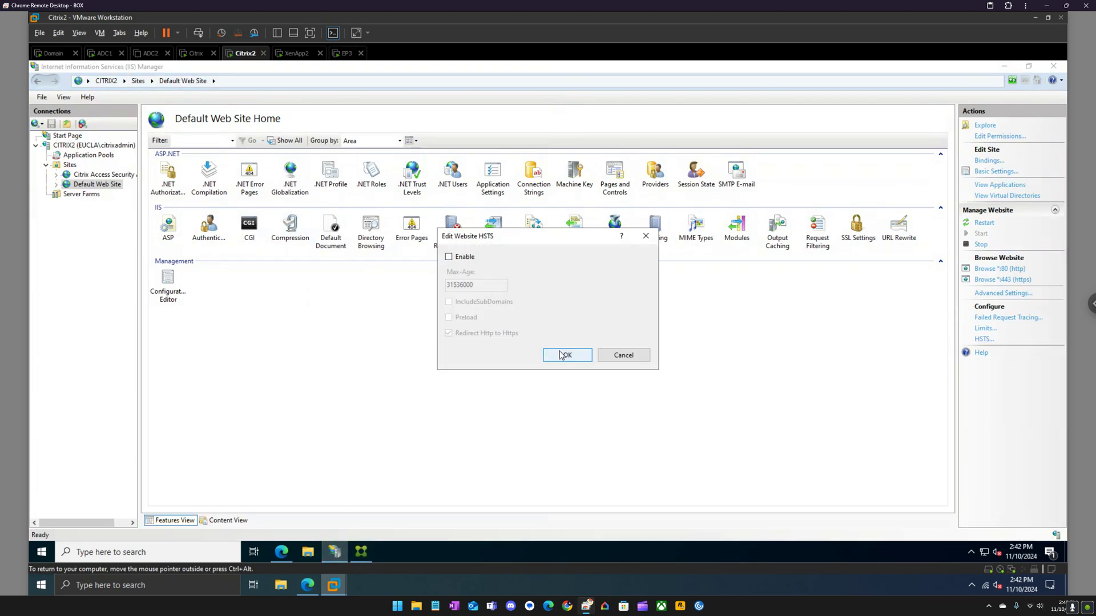
left_click(565, 355)
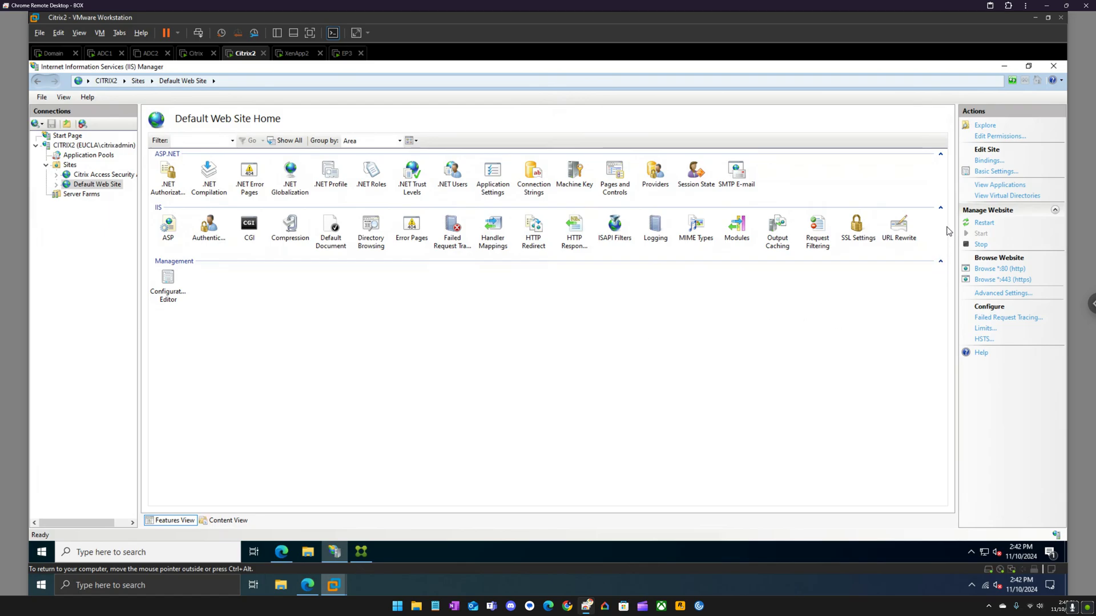
- Remove the https binding on port 443 from the Default Web Site
left_click(983, 161)
left_click(477, 242)
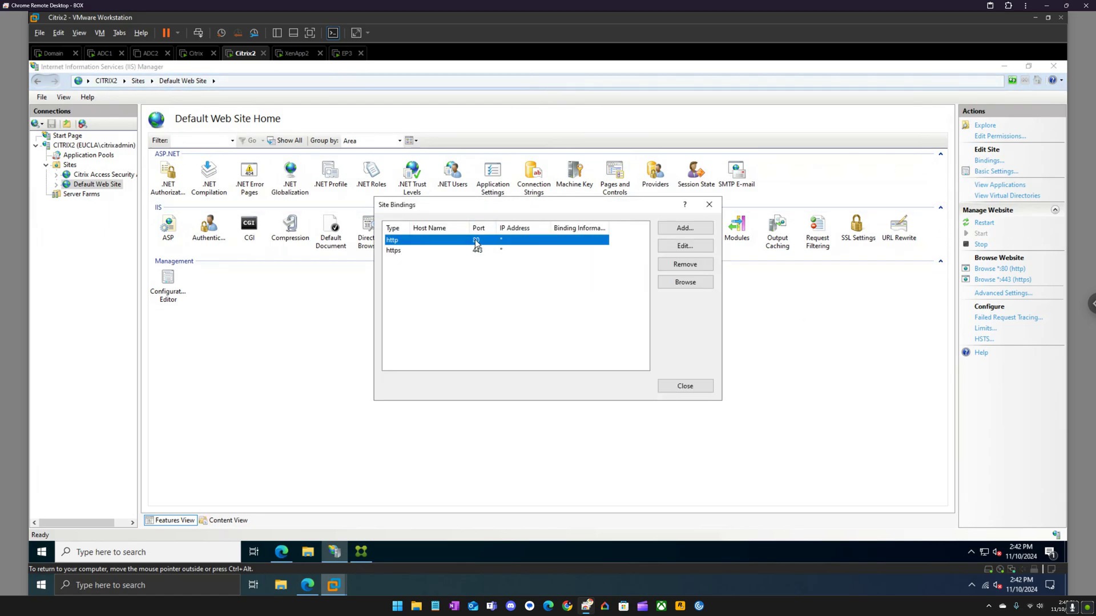
left_click(484, 252)
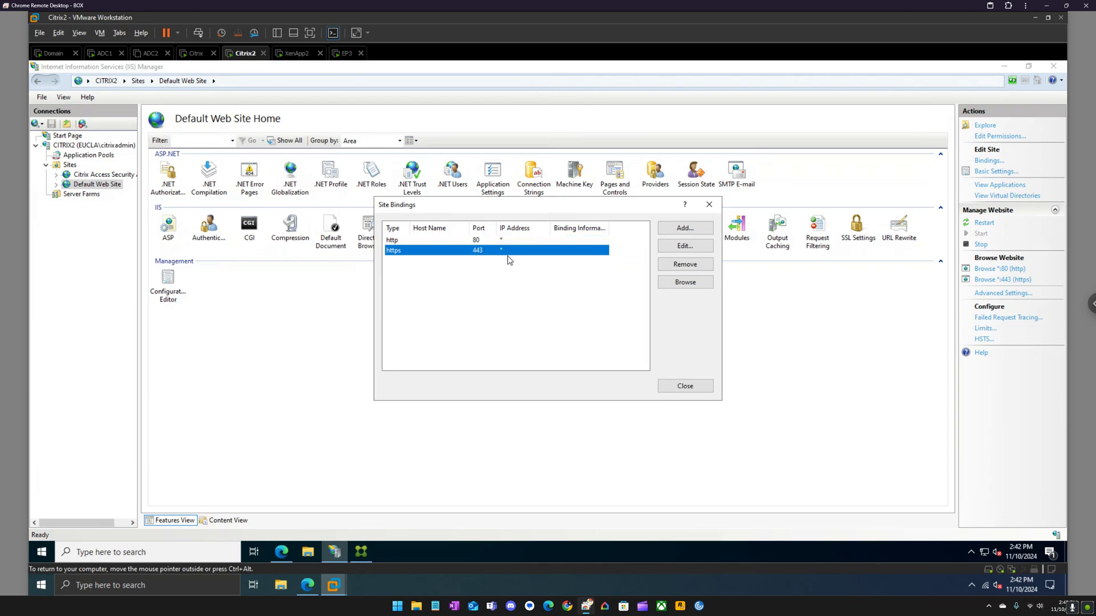
left_click(686, 268)
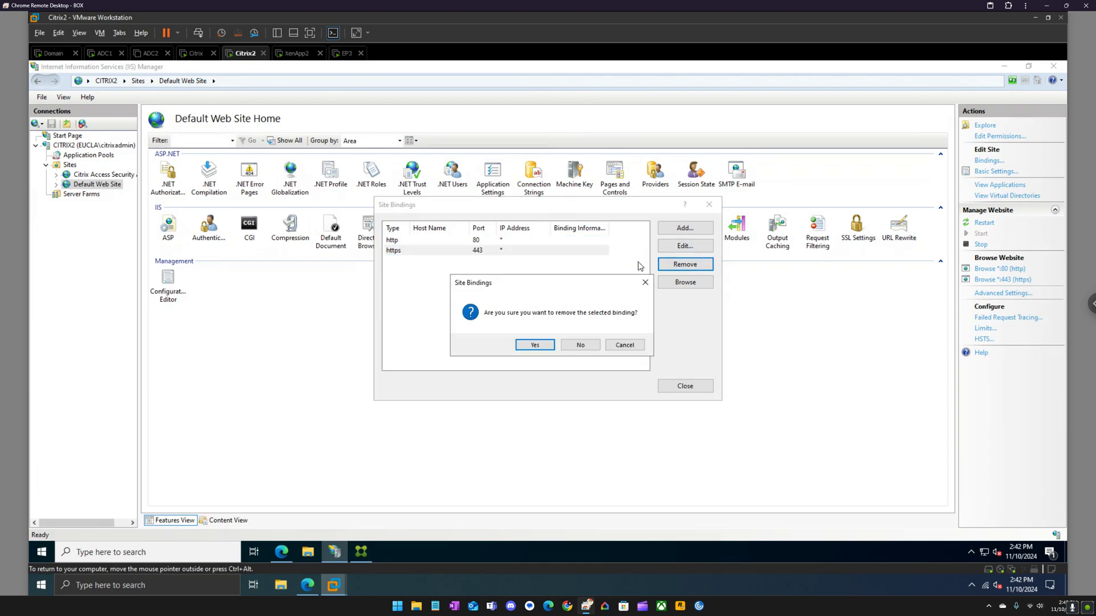
left_click(531, 346)
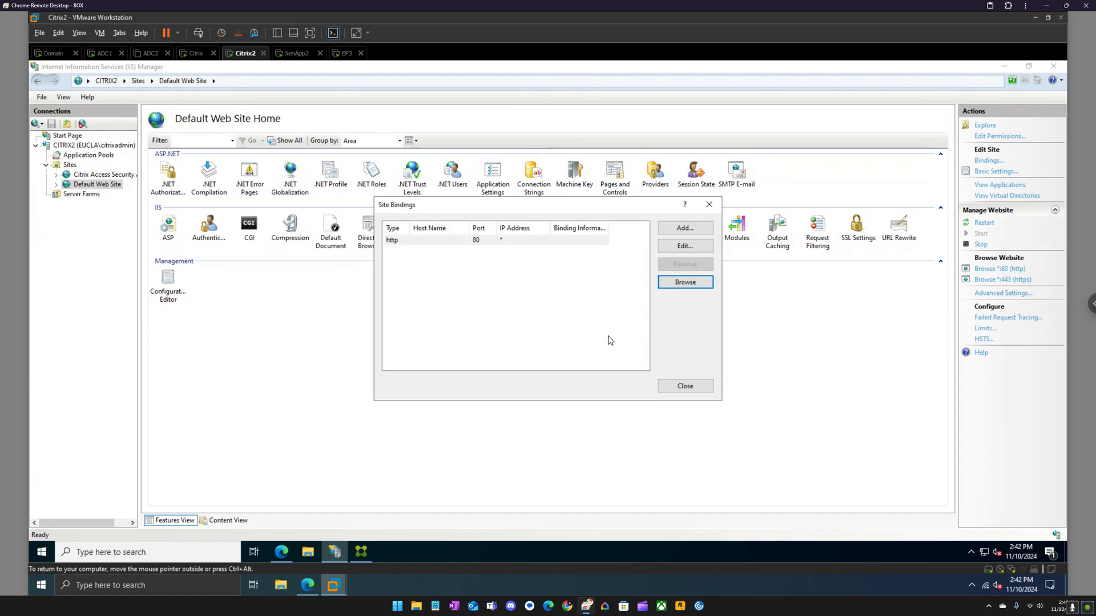
- Close the site bindings and remove the storefront.eucla.local and storefront2 server certificates from Citrix2 in IIS Manager
left_click(684, 387)
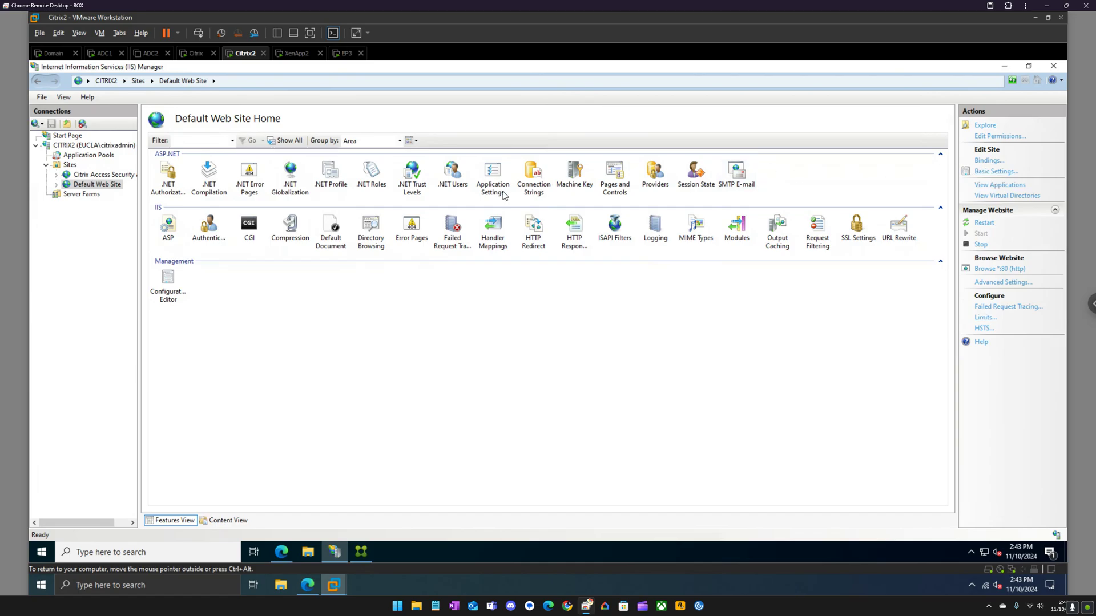
left_click(96, 145)
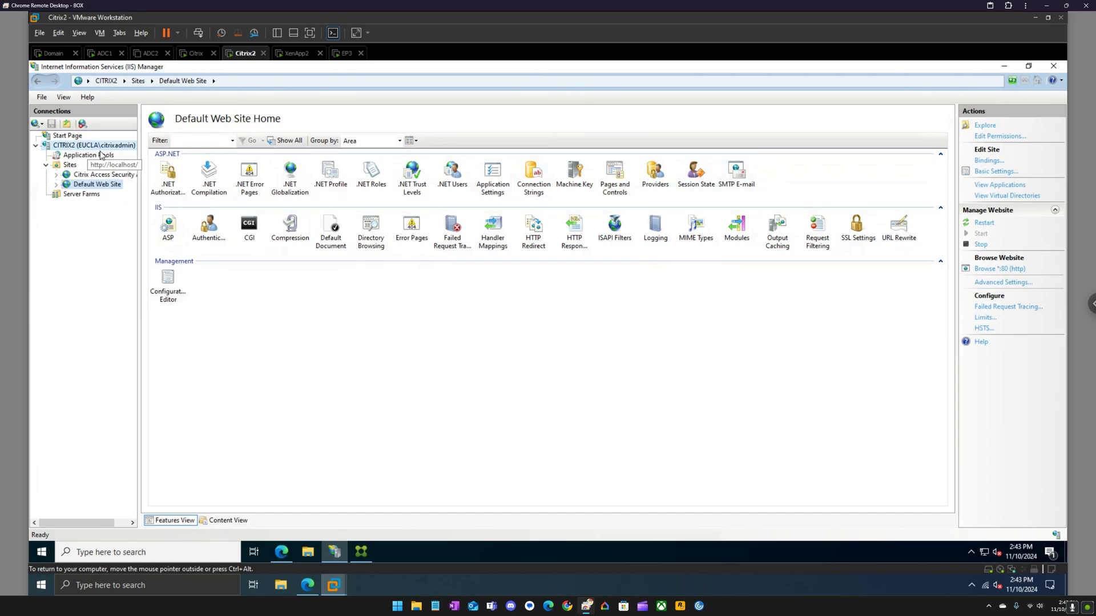
double_click(207, 270)
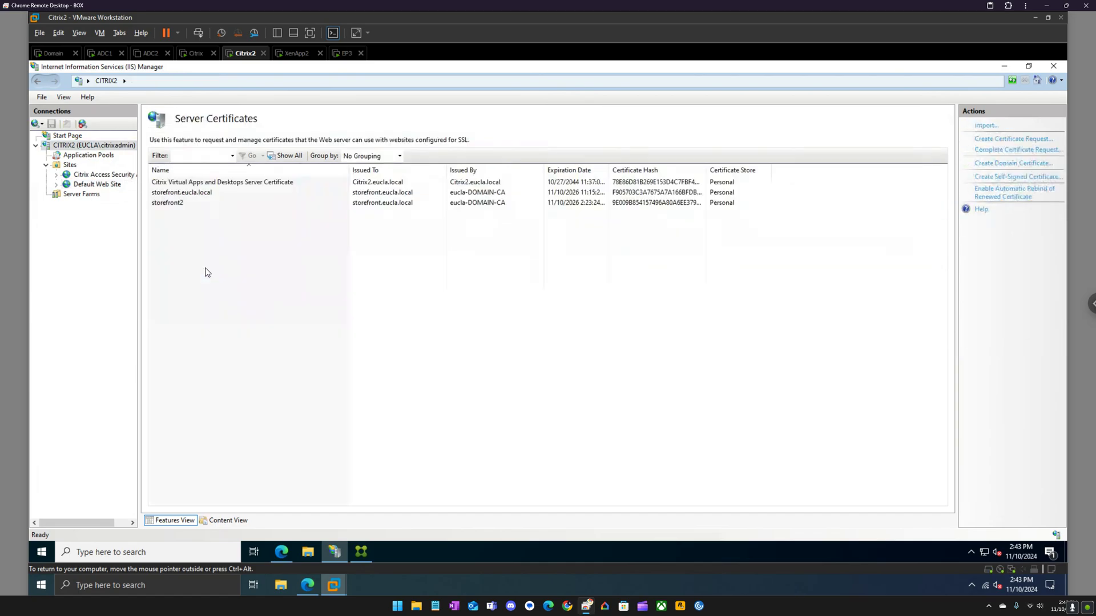
left_click(213, 203)
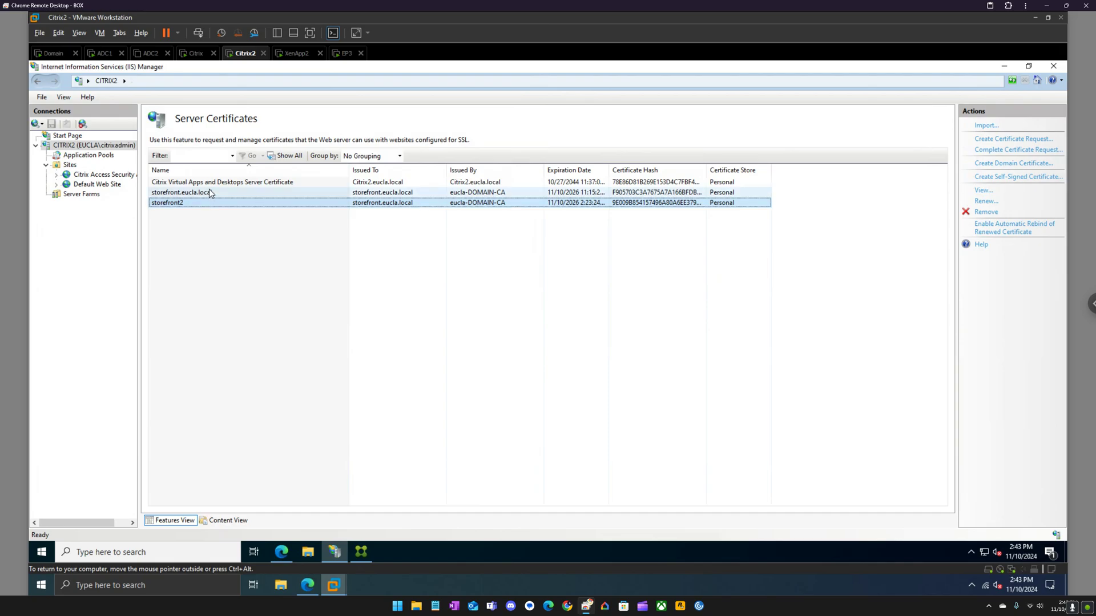
left_click(210, 192)
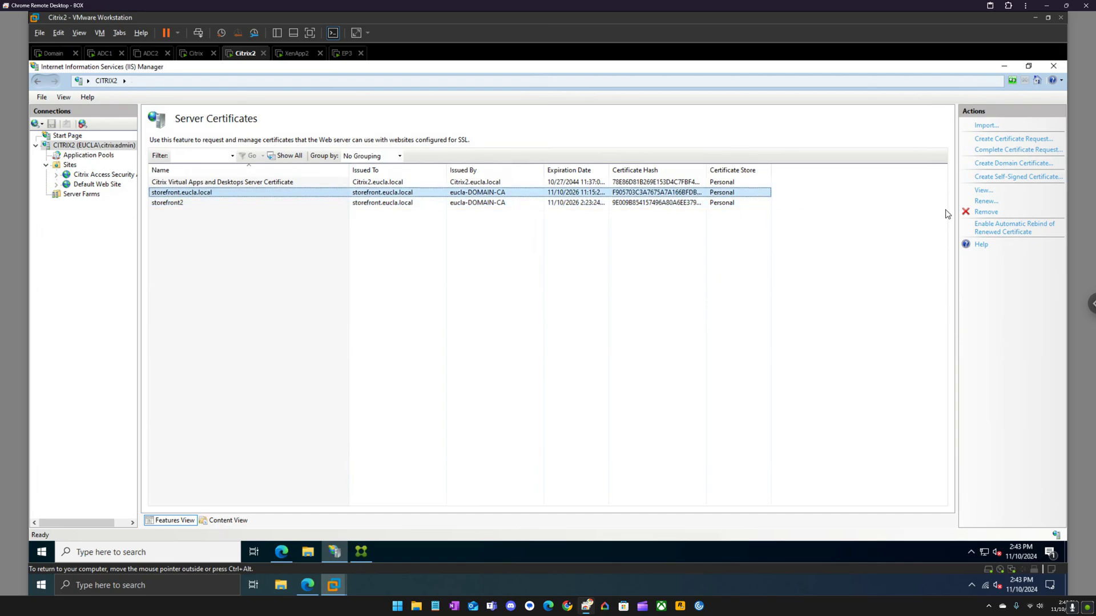
left_click(985, 212)
left_click(539, 345)
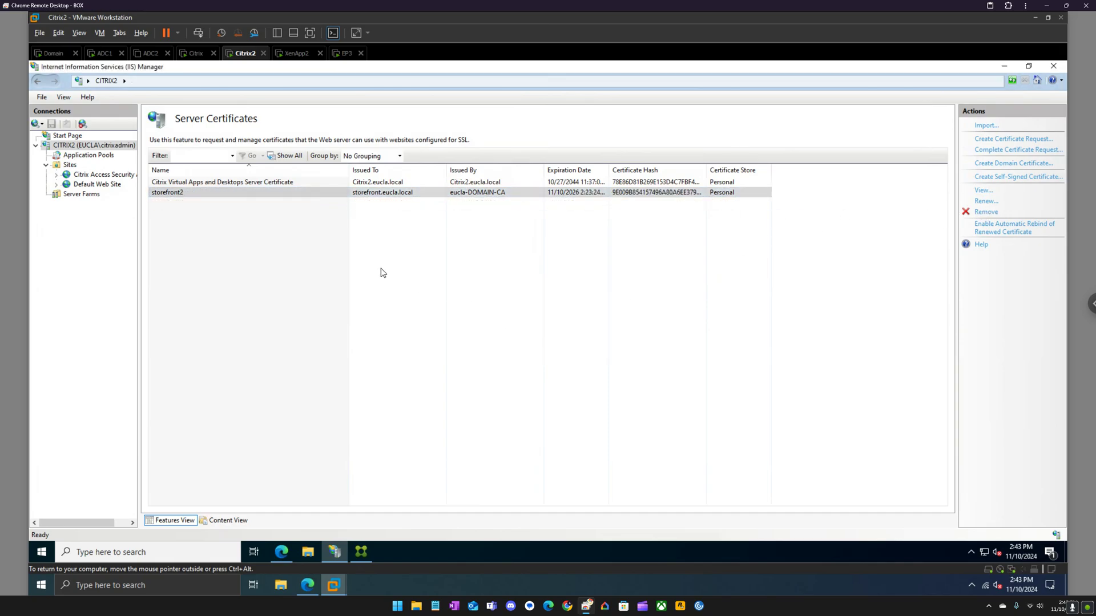
left_click(986, 212)
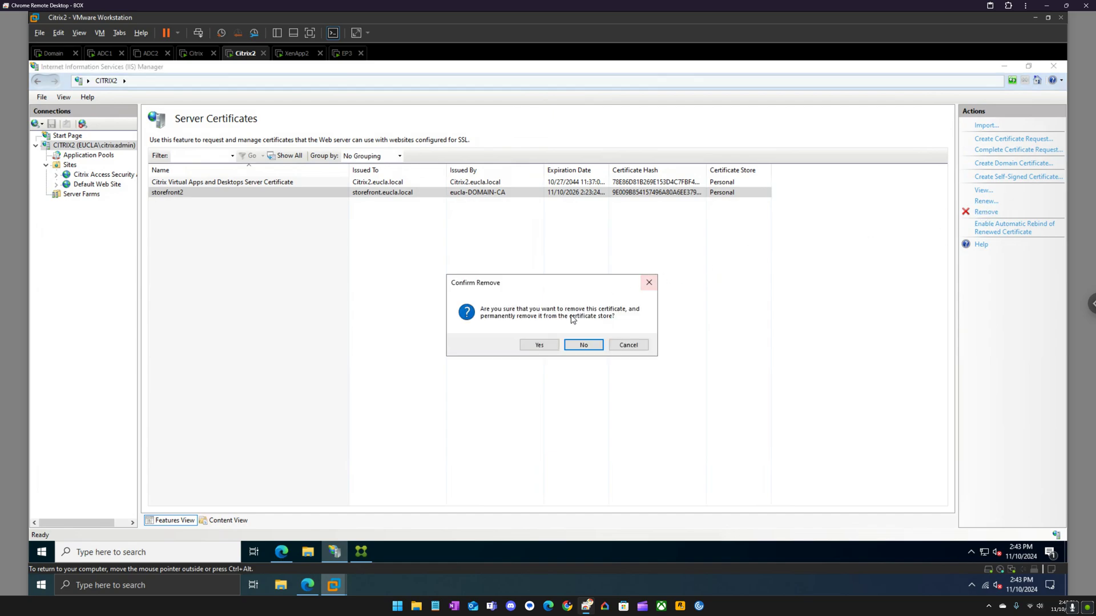
left_click(539, 345)
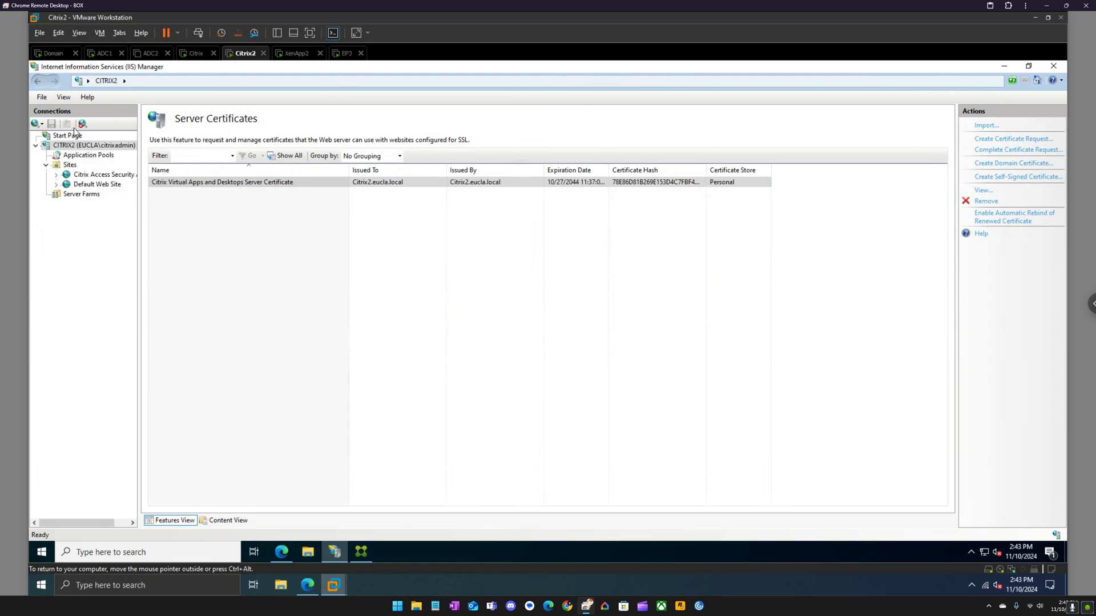
left_click(206, 186)
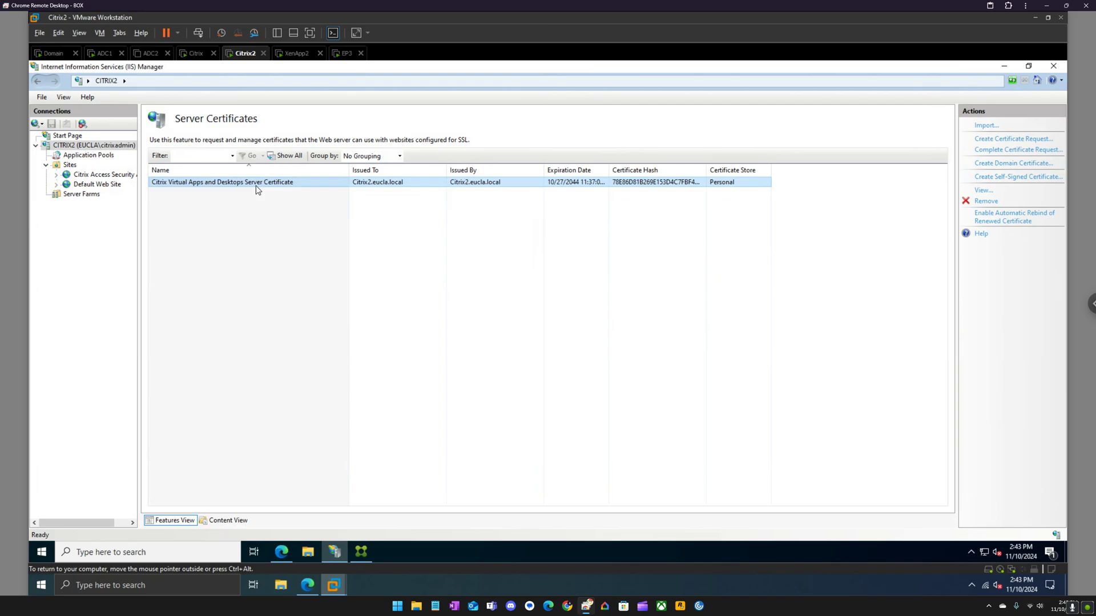
- Switch to the Citrix machine and disable HSTS for its Default Web Site in IIS Manager
left_click(197, 55)
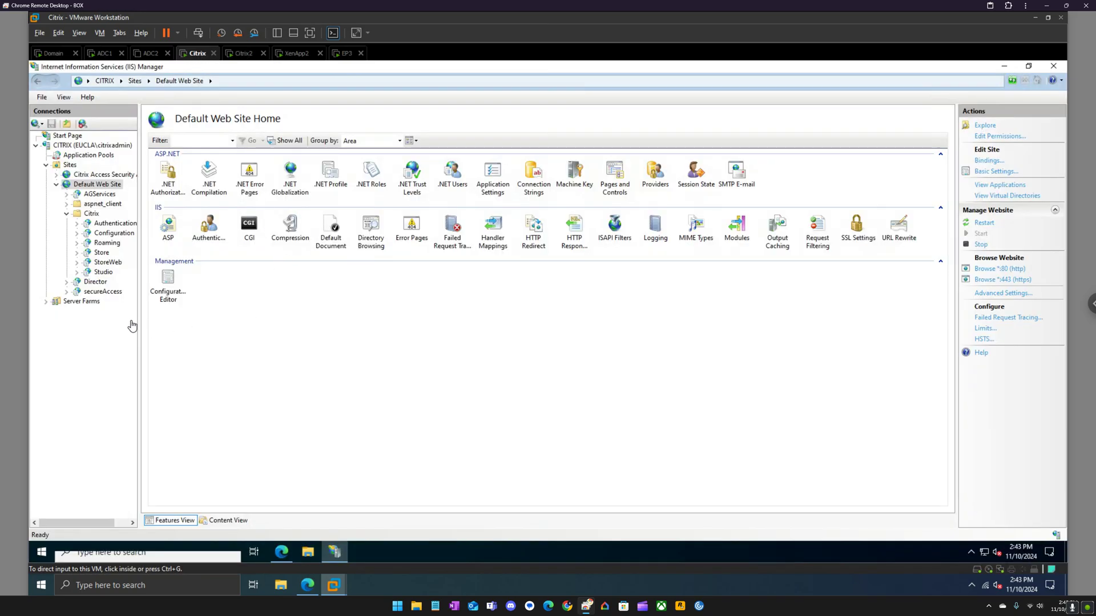
left_click(982, 339)
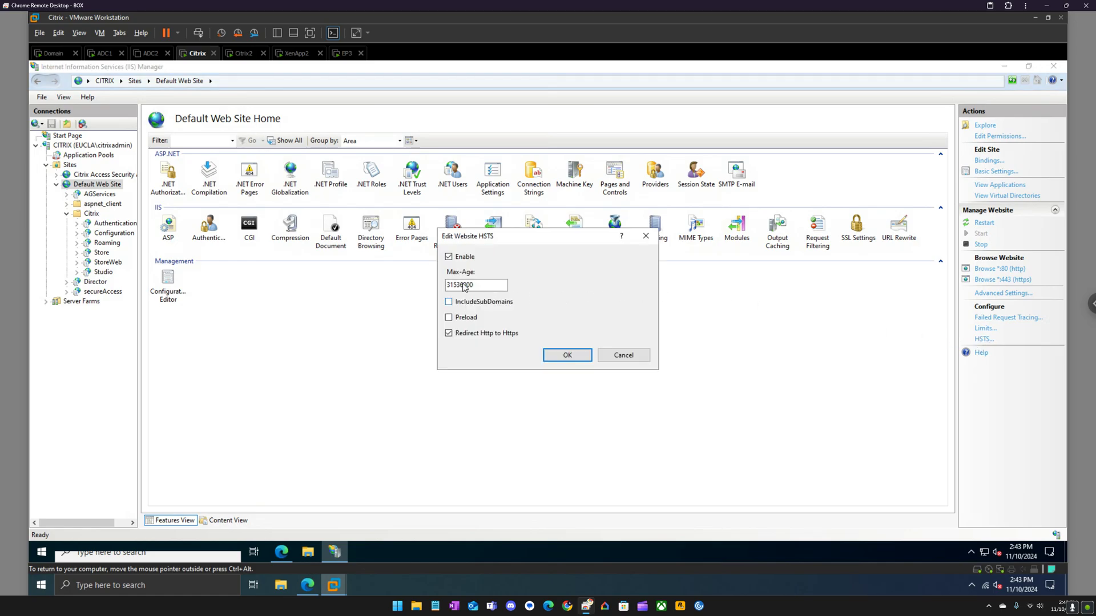
left_click(462, 257)
left_click(566, 356)
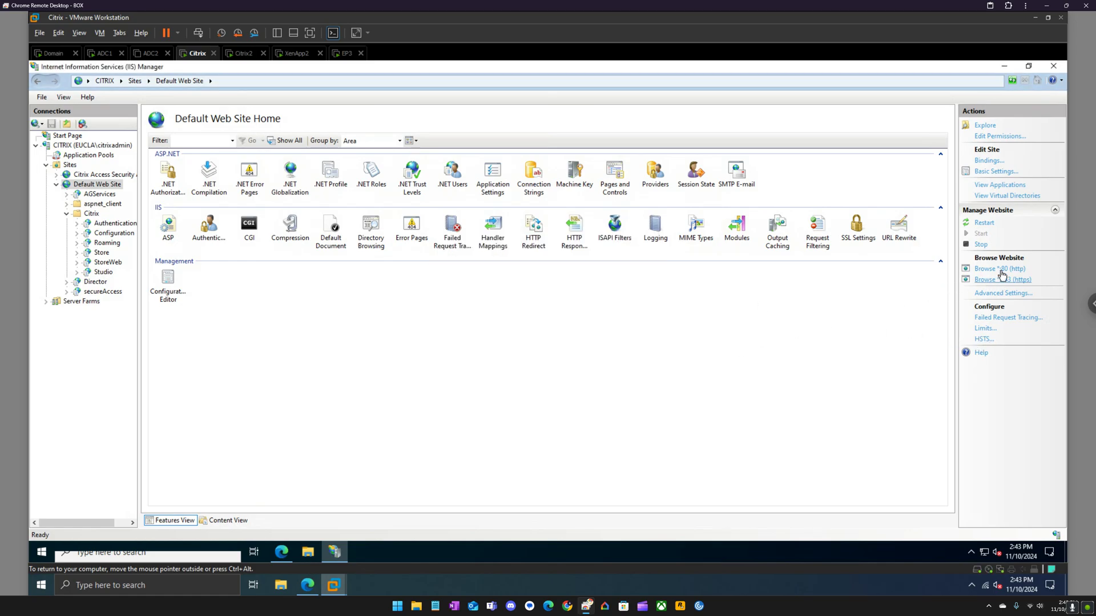
- Remove the https binding on port 443 from the Default Web Site on the Citrix server
left_click(988, 162)
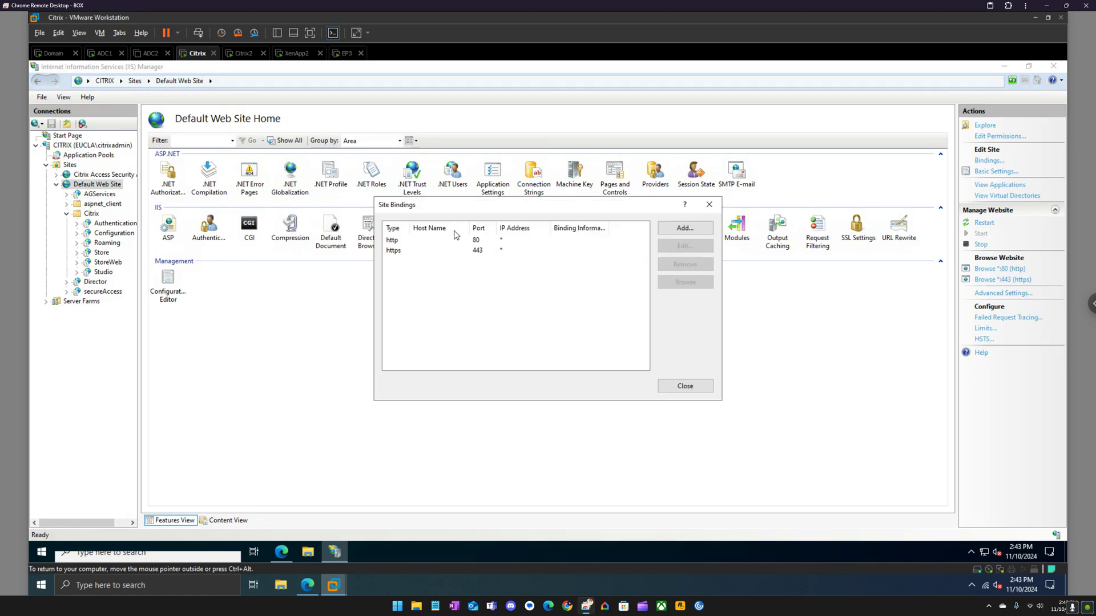
left_click(473, 256)
left_click(684, 264)
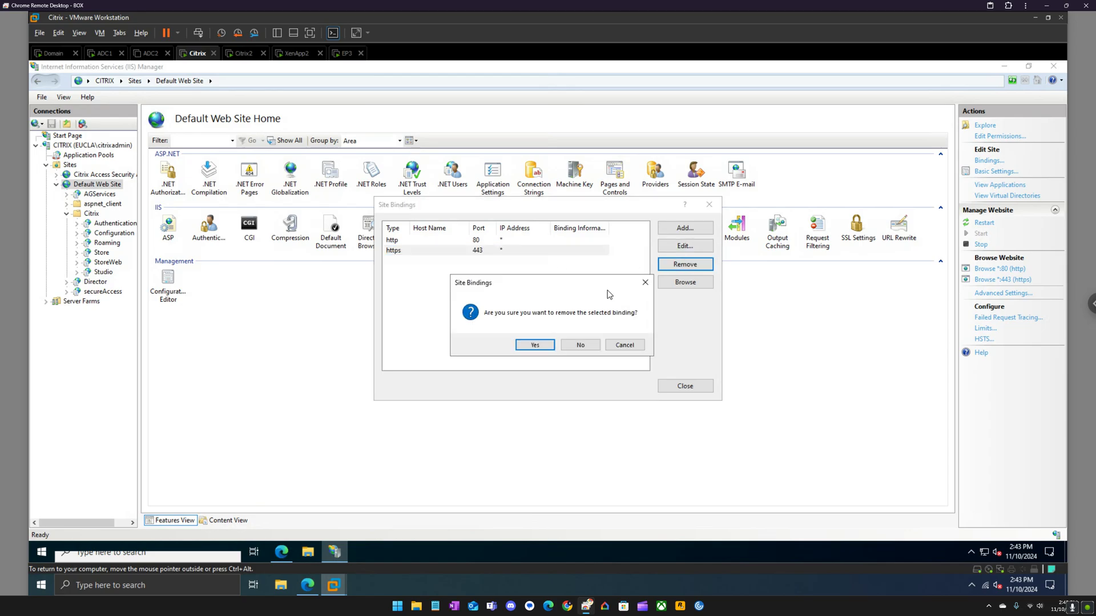
left_click(535, 344)
left_click(685, 385)
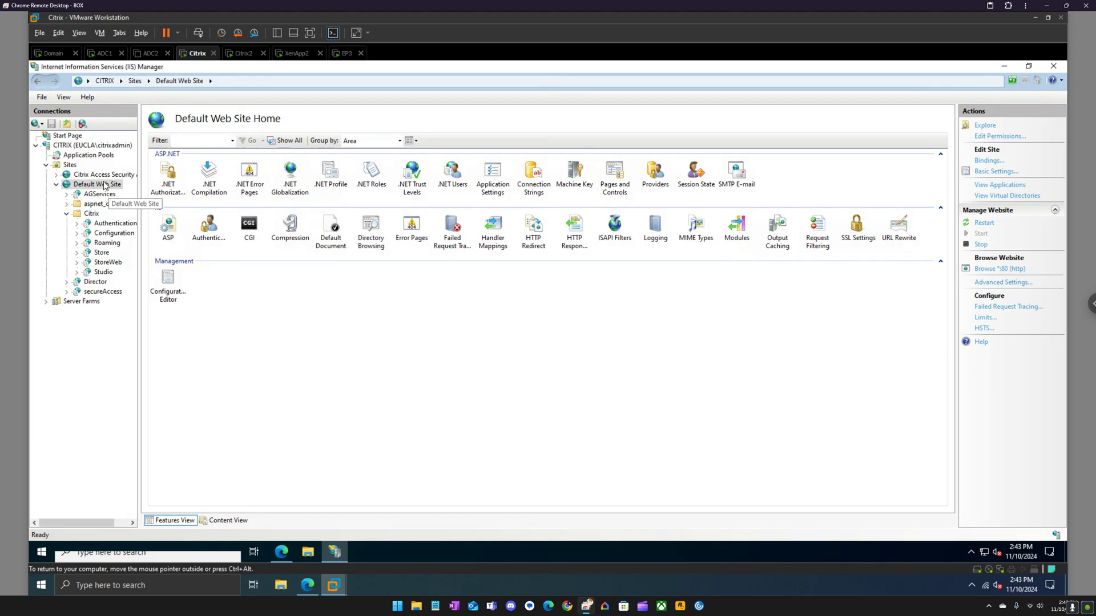
- Remove the storefront2 and storefront.eucla.local server certificates from the Citrix server
left_click(92, 145)
left_click(212, 268)
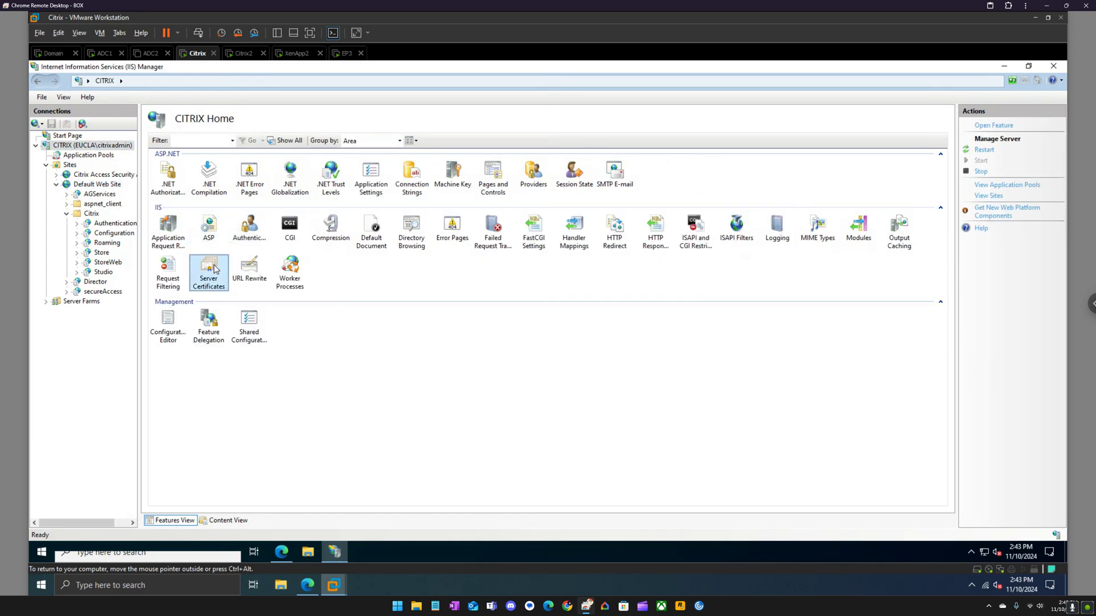
double_click(215, 269)
left_click(200, 203)
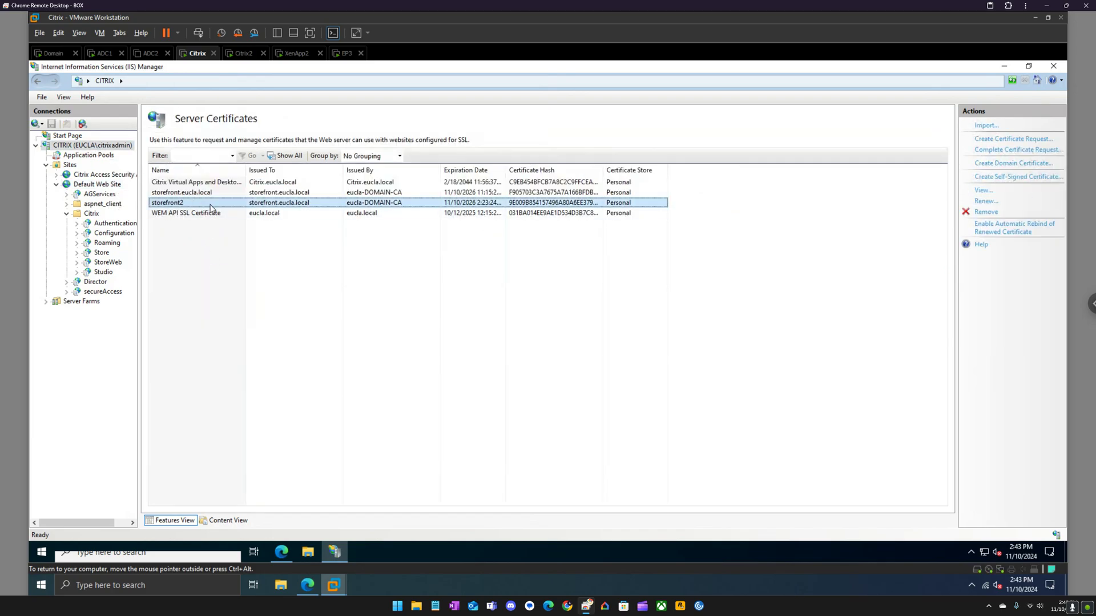
left_click(986, 212)
left_click(542, 345)
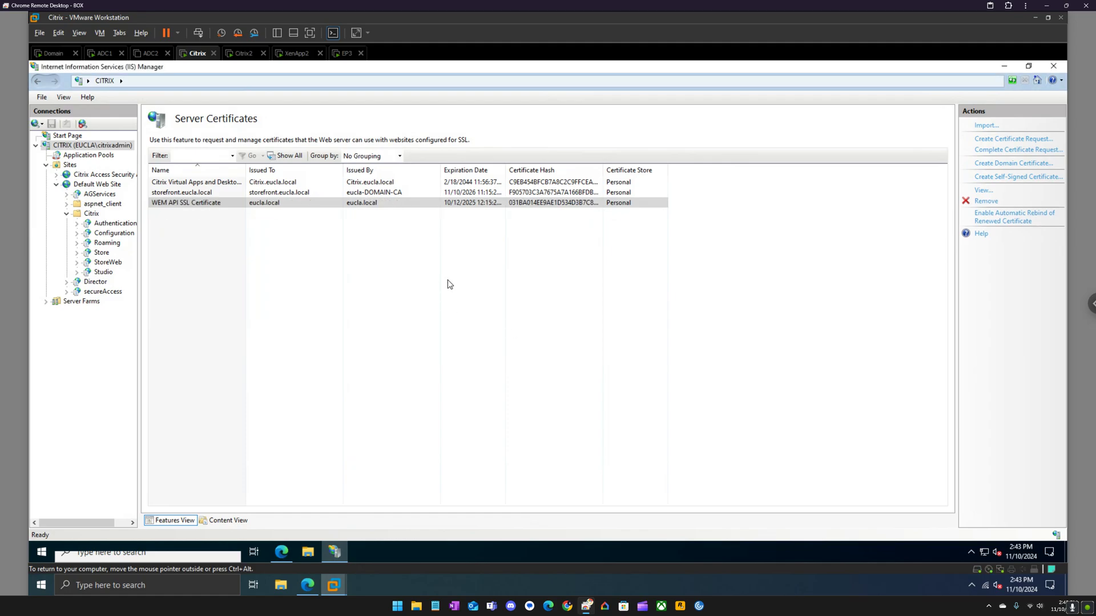
left_click(233, 193)
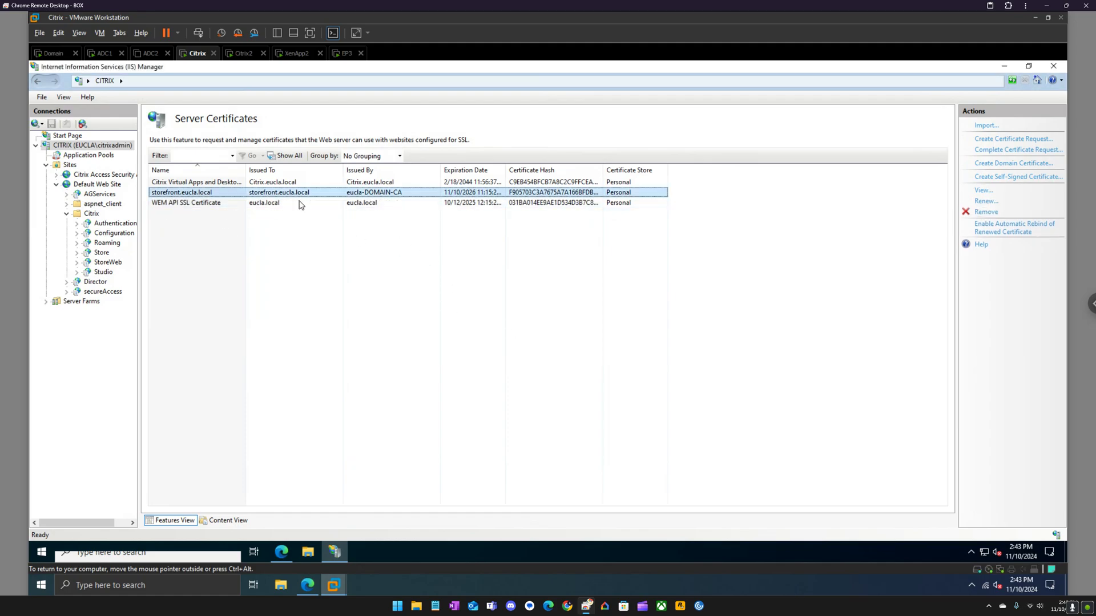
left_click(986, 212)
left_click(551, 344)
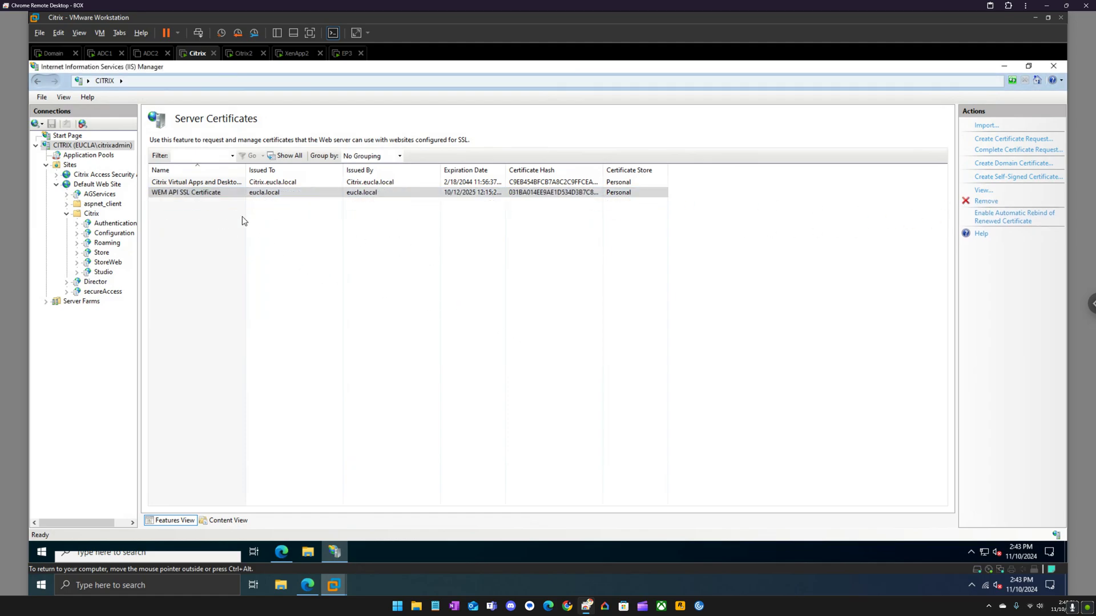
- Return to the StoreFront console on Citrix2 and propagate its changes to the server group
left_click(245, 53)
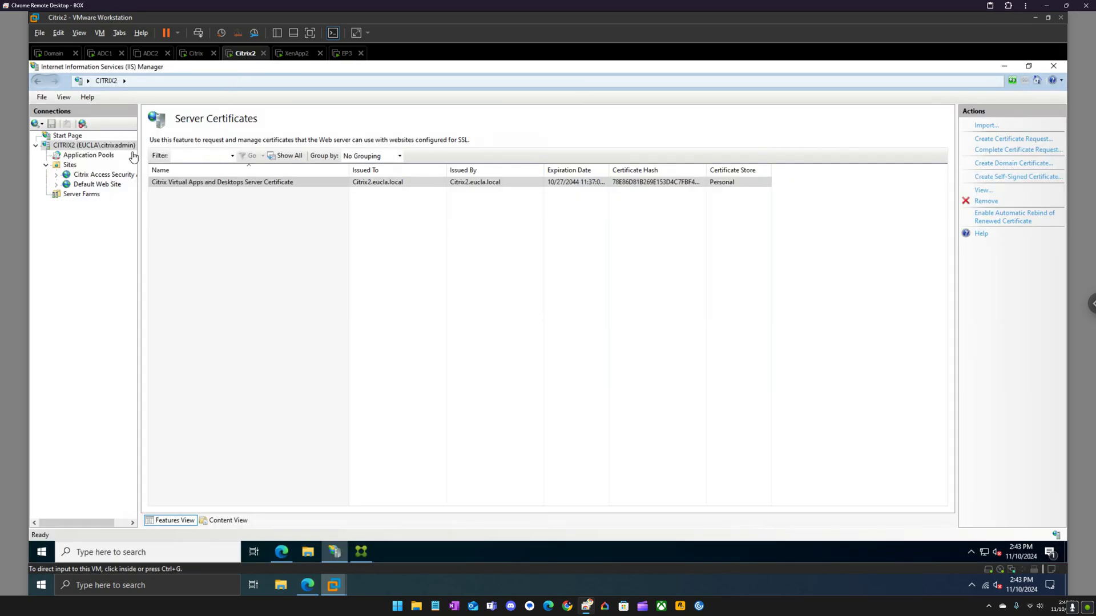
left_click(360, 552)
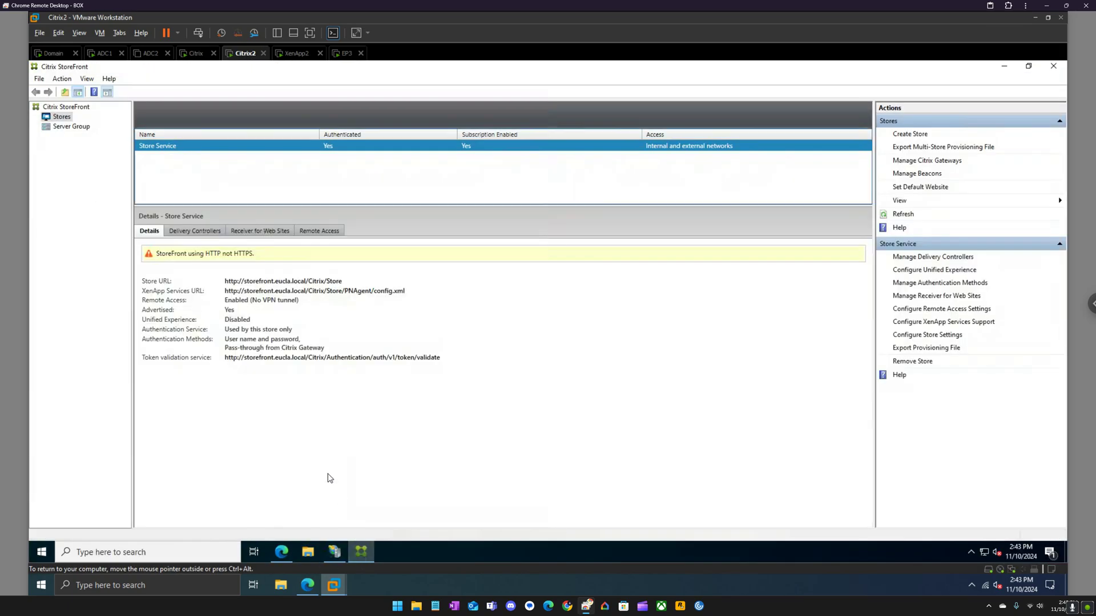
right_click(85, 129)
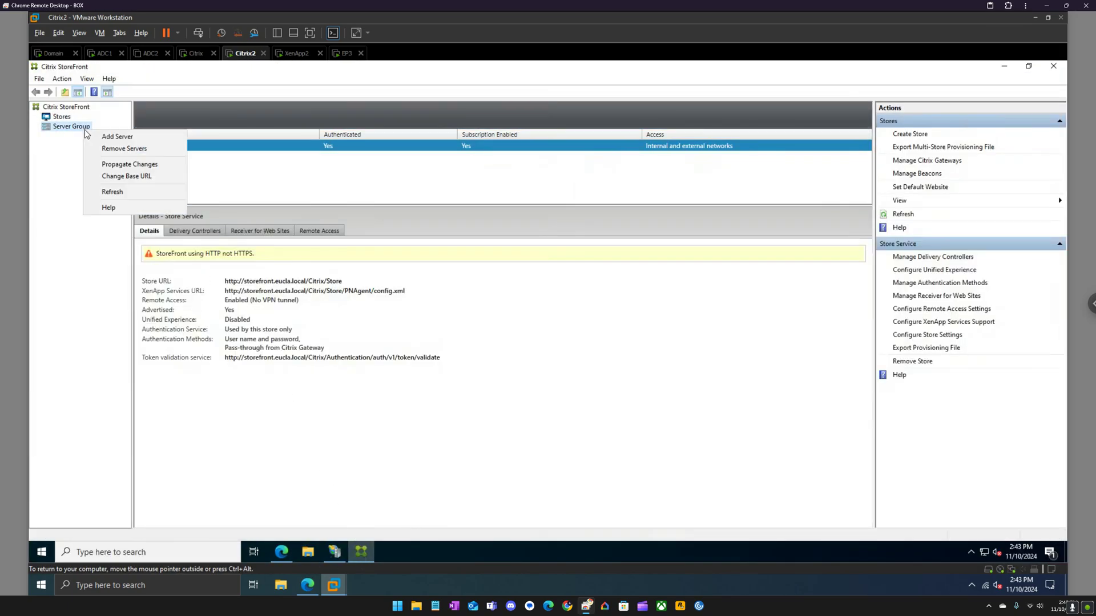
left_click(122, 166)
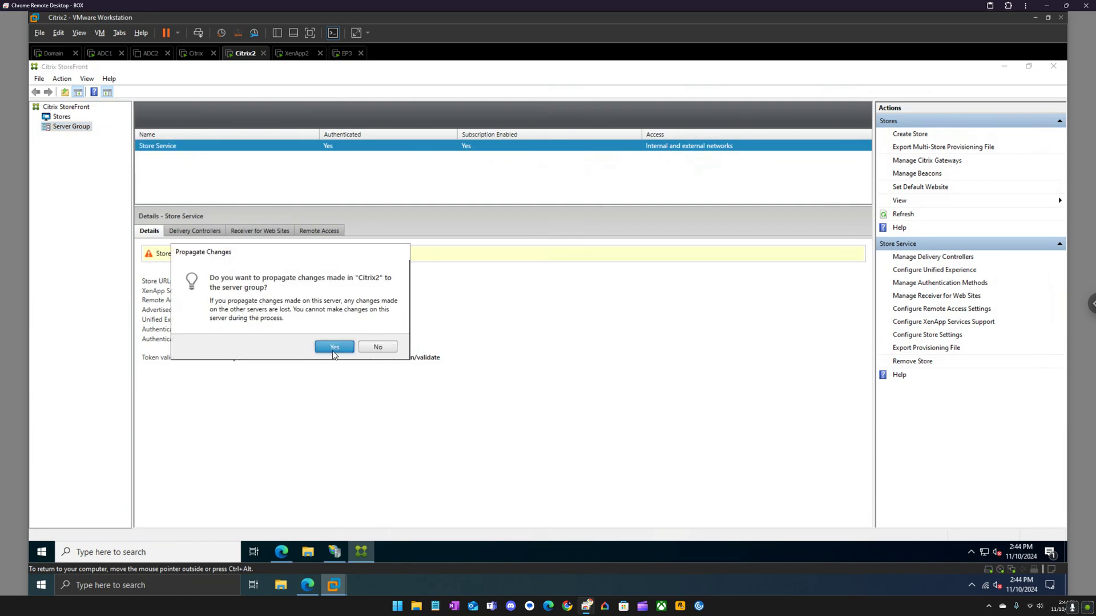
left_click(333, 350)
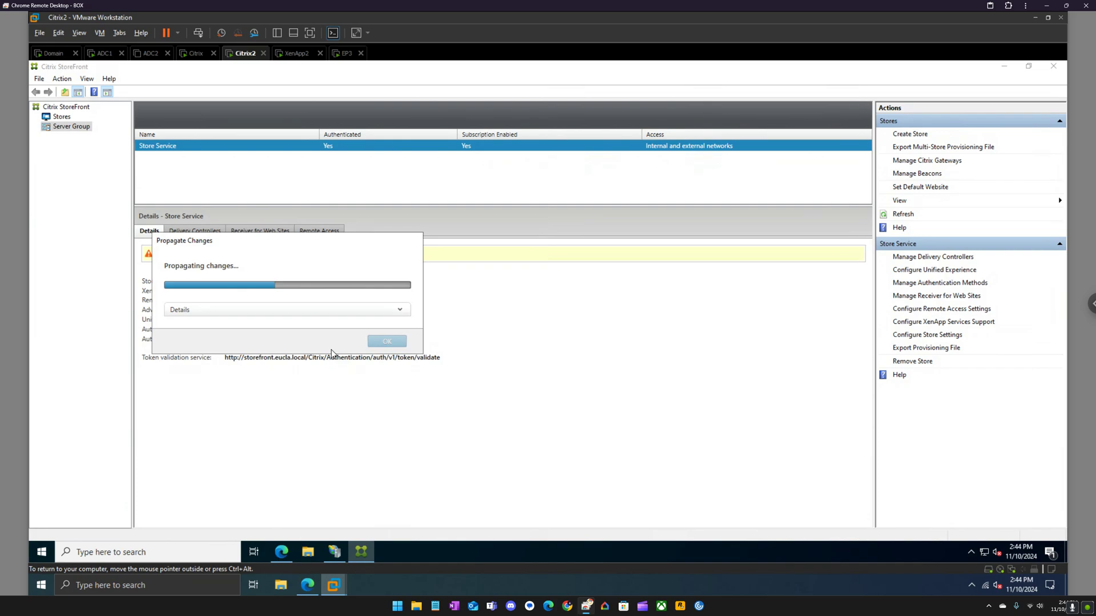
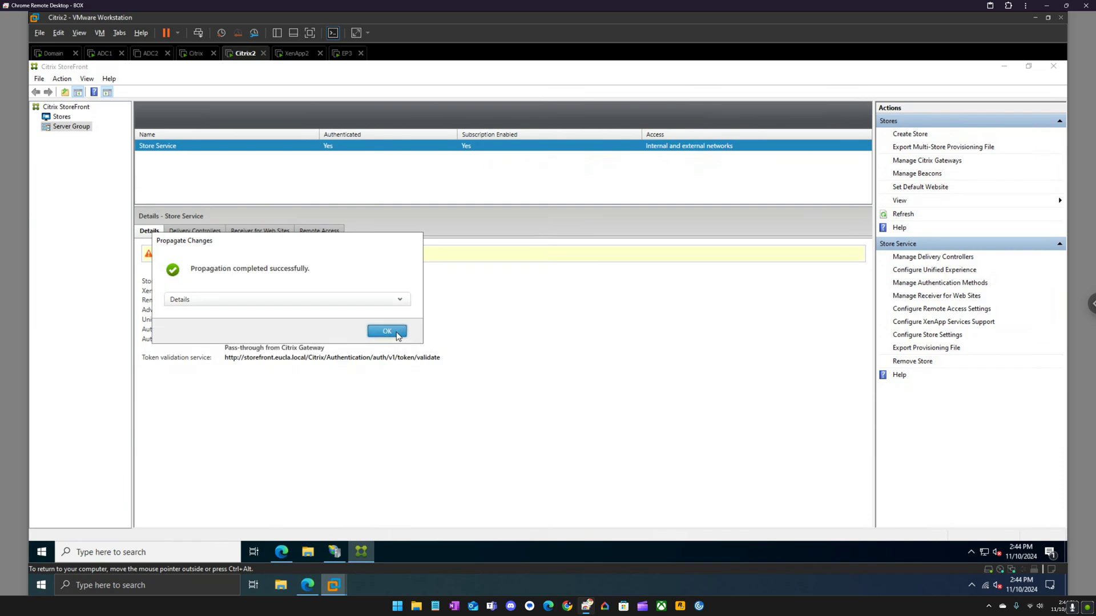
left_click(387, 331)
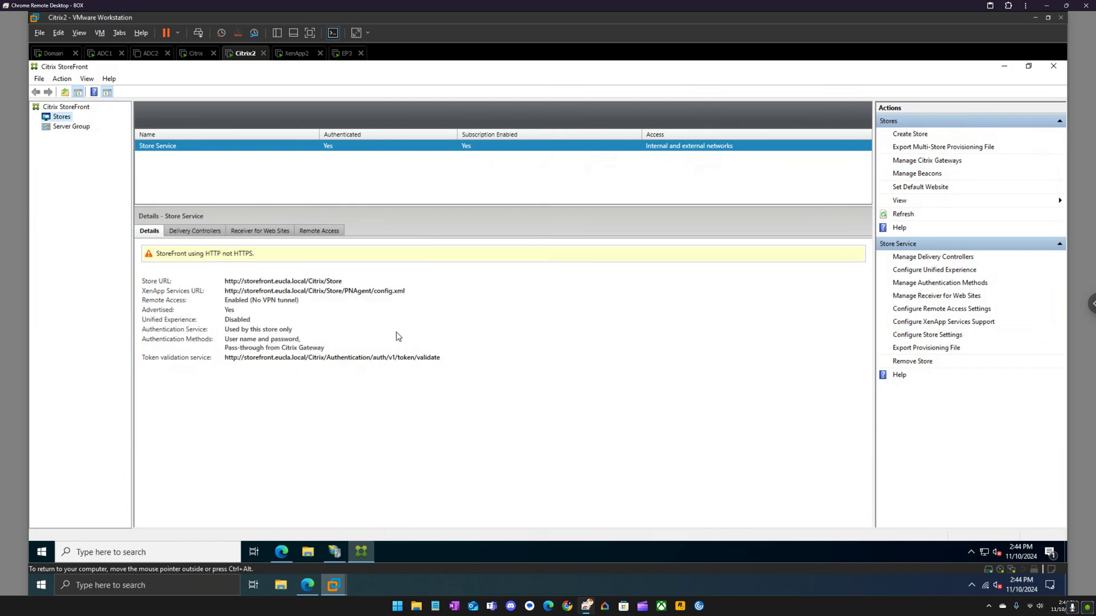
- Switch to the EP3 machine and close the InPrivate browser window that has the HTTPS storefront page open
left_click(349, 56)
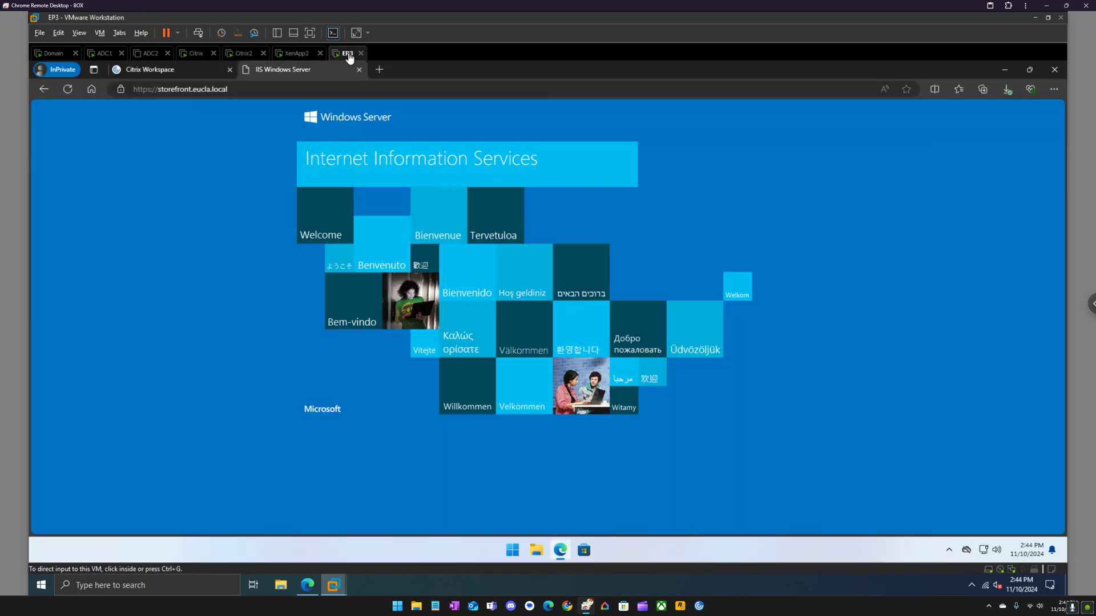
left_click(242, 87)
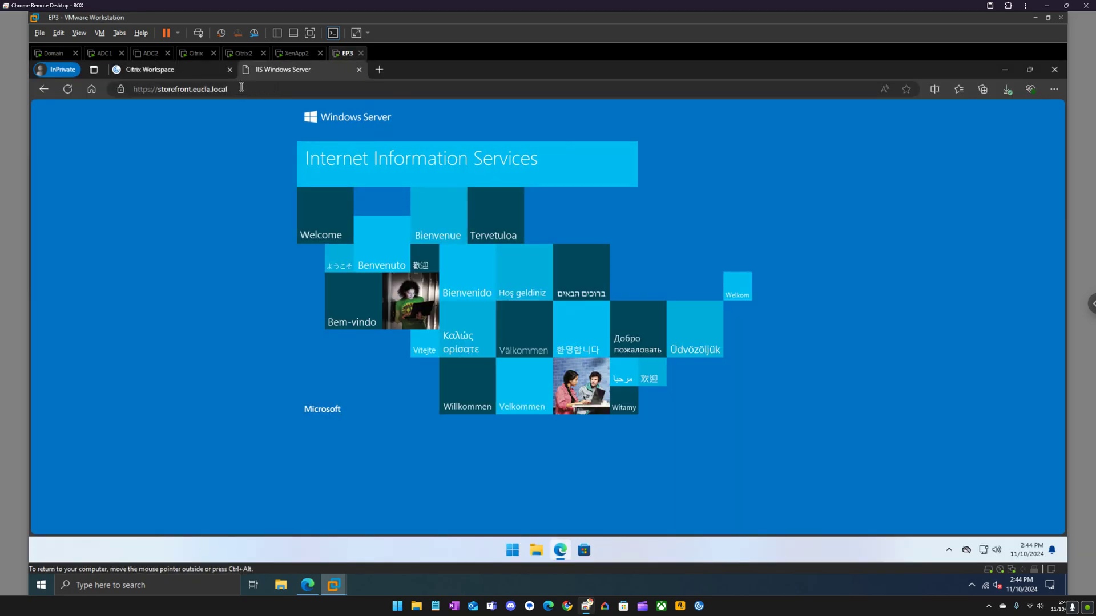
key("Escape")
left_click(241, 86)
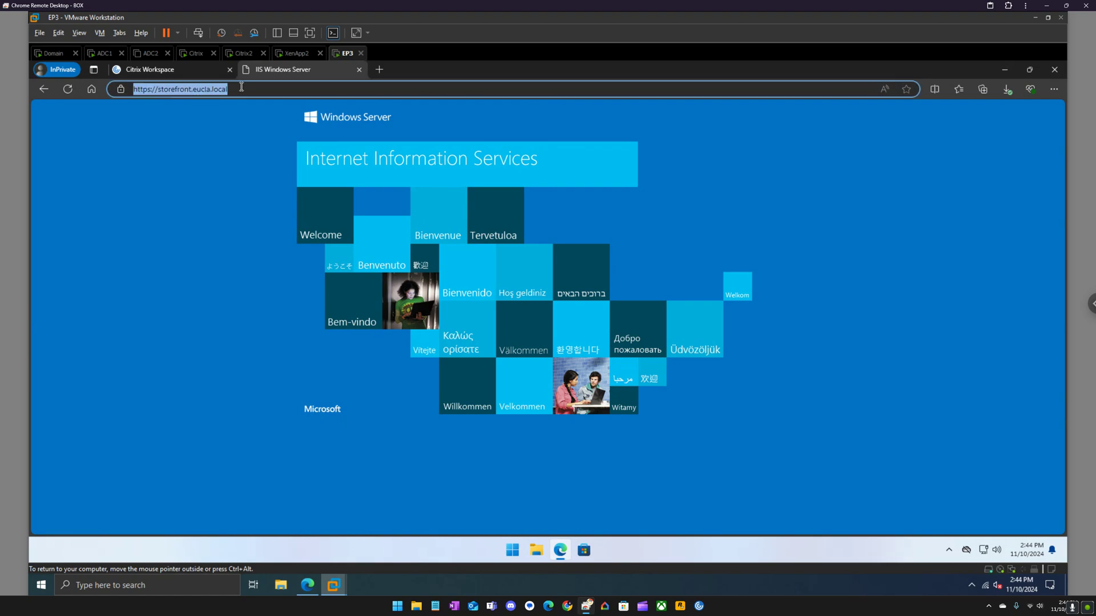
left_click(242, 87)
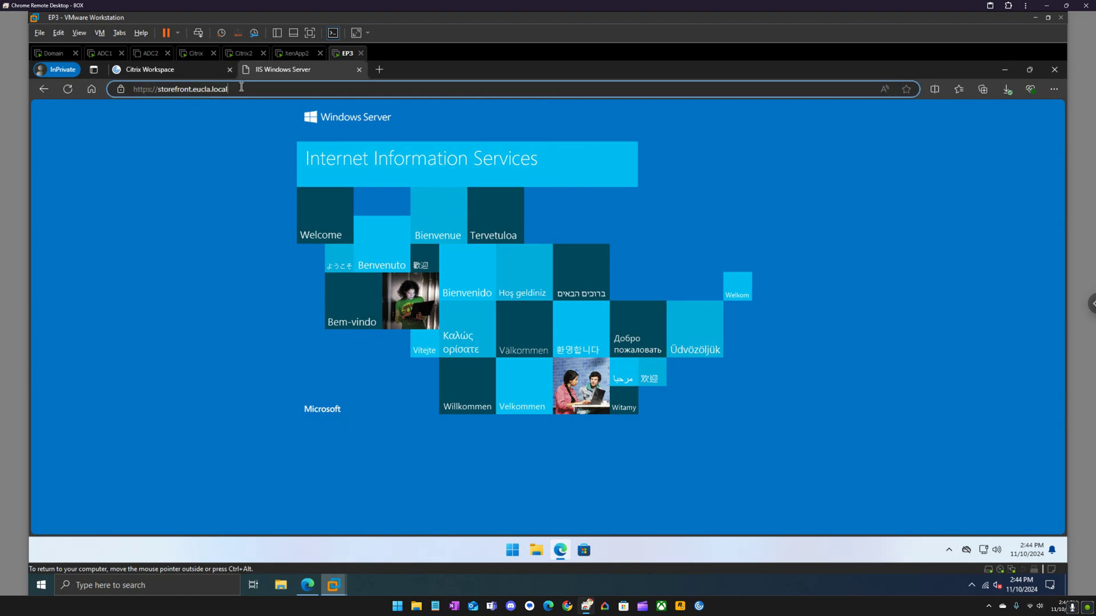
type("/")
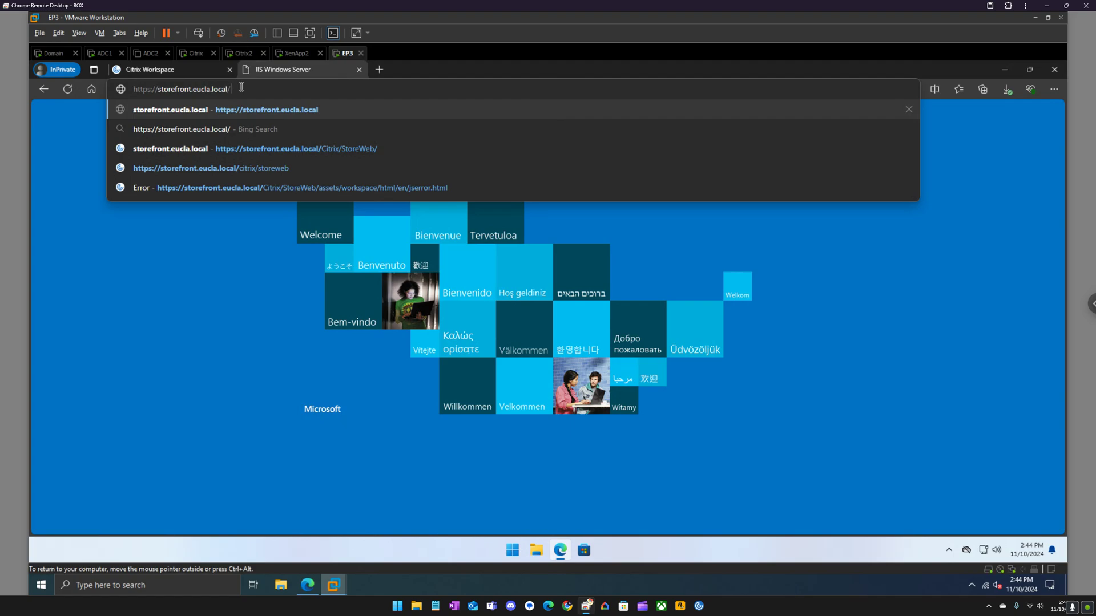
left_click(1054, 69)
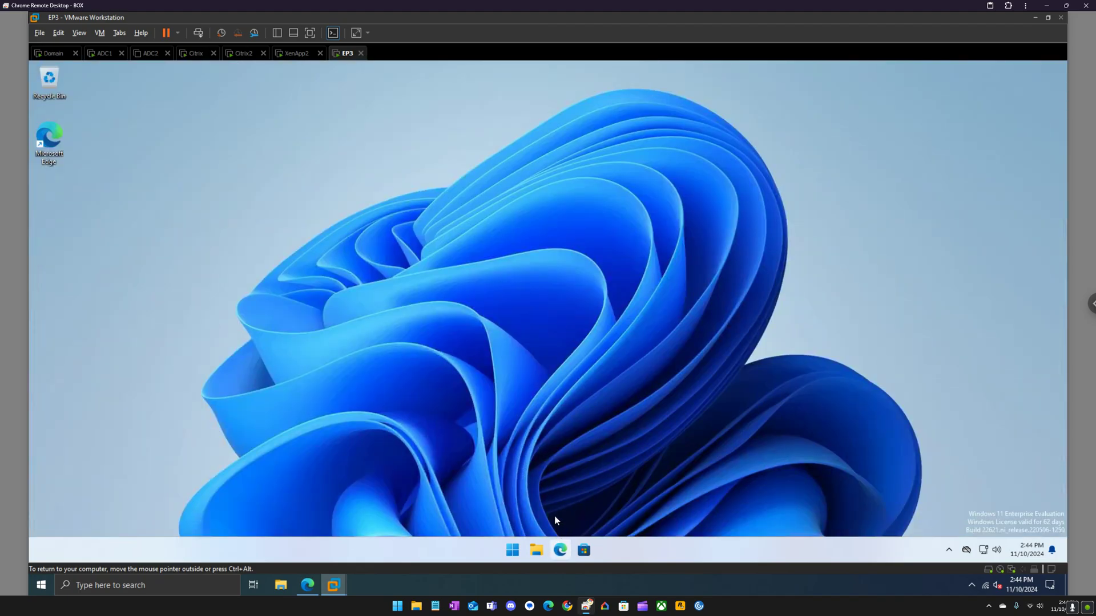
- Open a new InPrivate browser window on EP3 and load storefront.eucla.local/citrix/storeweb
right_click(560, 549)
left_click(553, 487)
type("storefront.eucla.local")
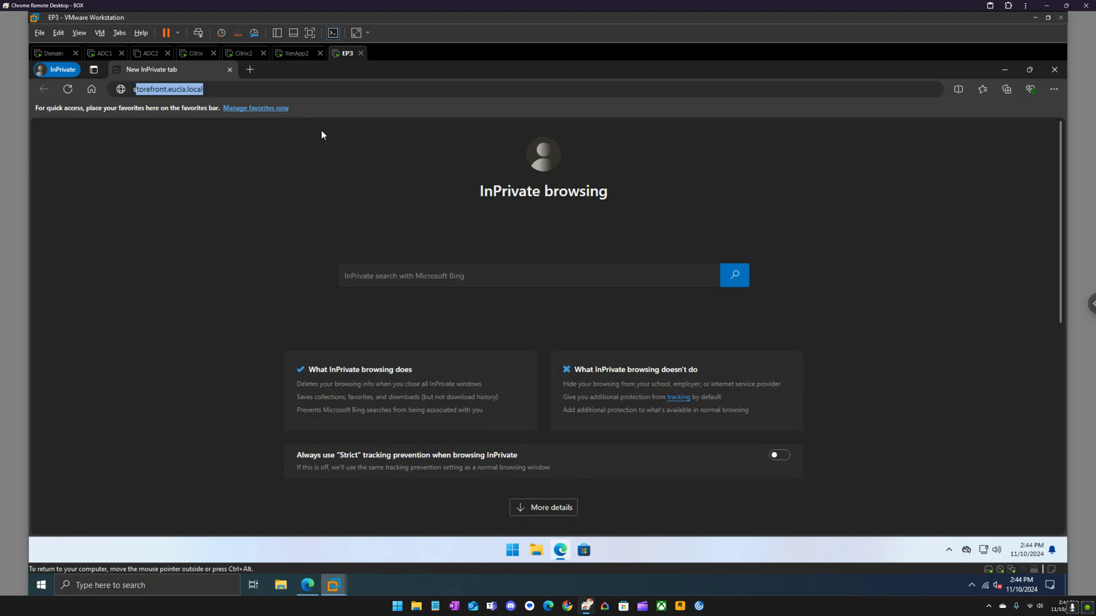
key("Right")
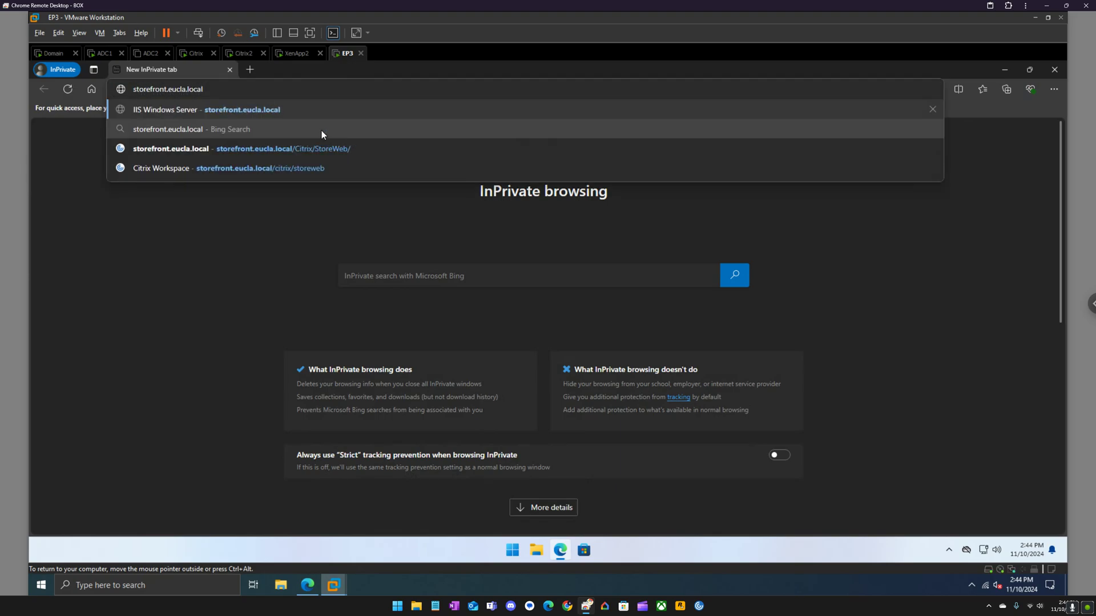
type("/cirix")
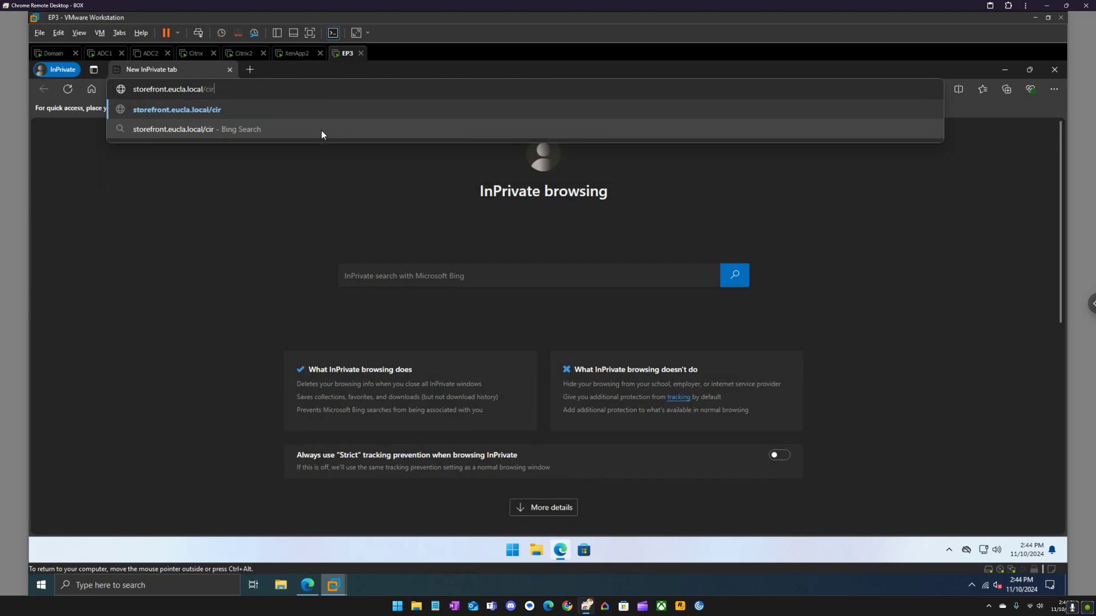
key("BackSpace")
key("BackSpace")
key("BackSpace")
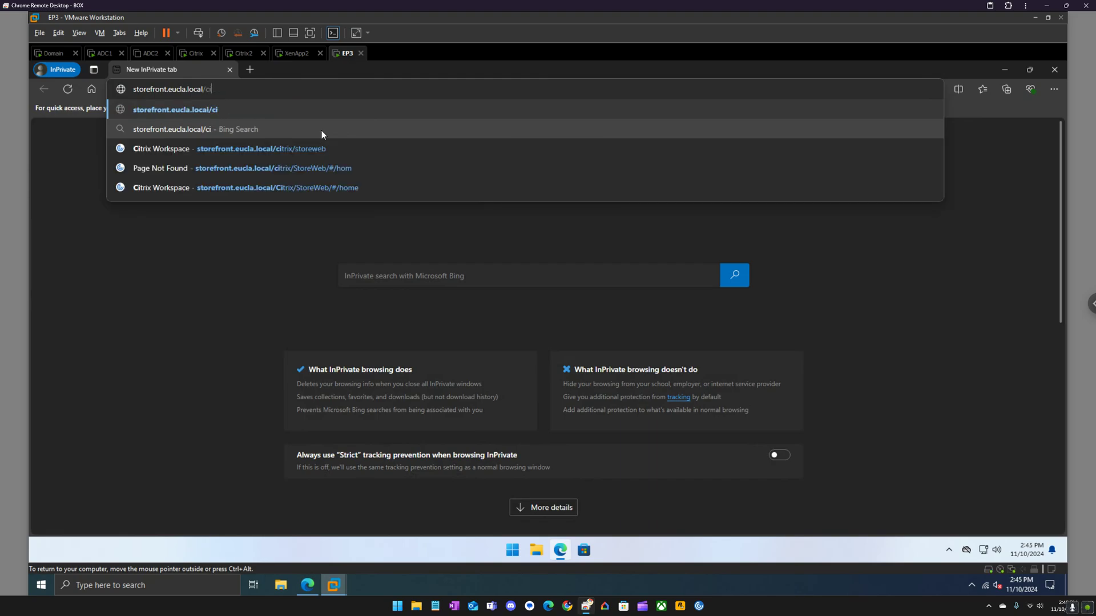
type("trix/stor")
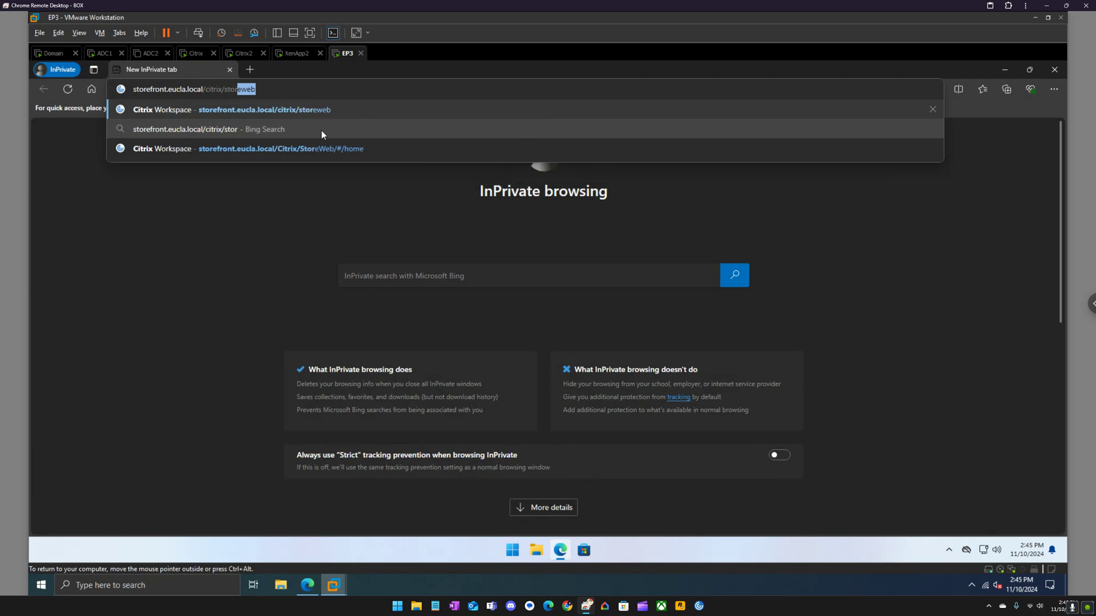
key("Return")
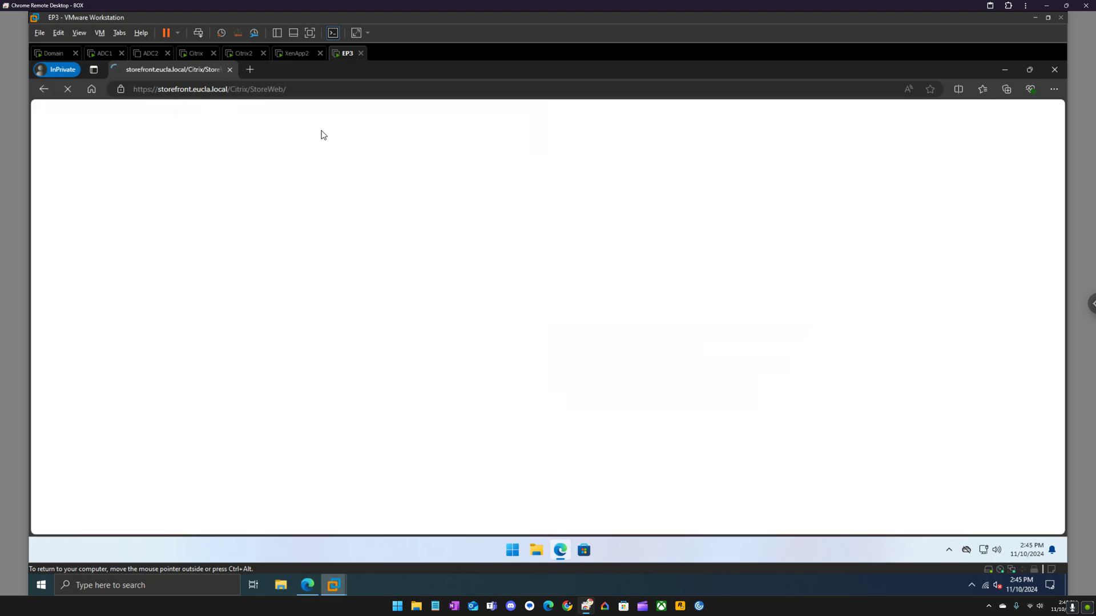
- View the certificate behind the secure connection to storefront.eucla.local, checking whom it is issued to, and close it
left_click(120, 89)
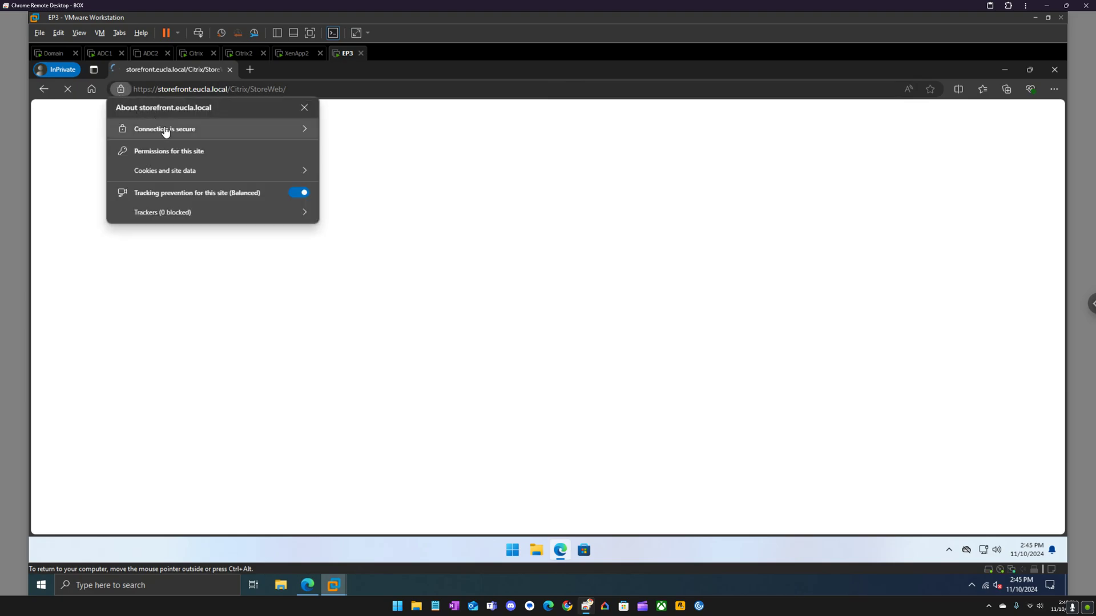
left_click(165, 129)
left_click(287, 107)
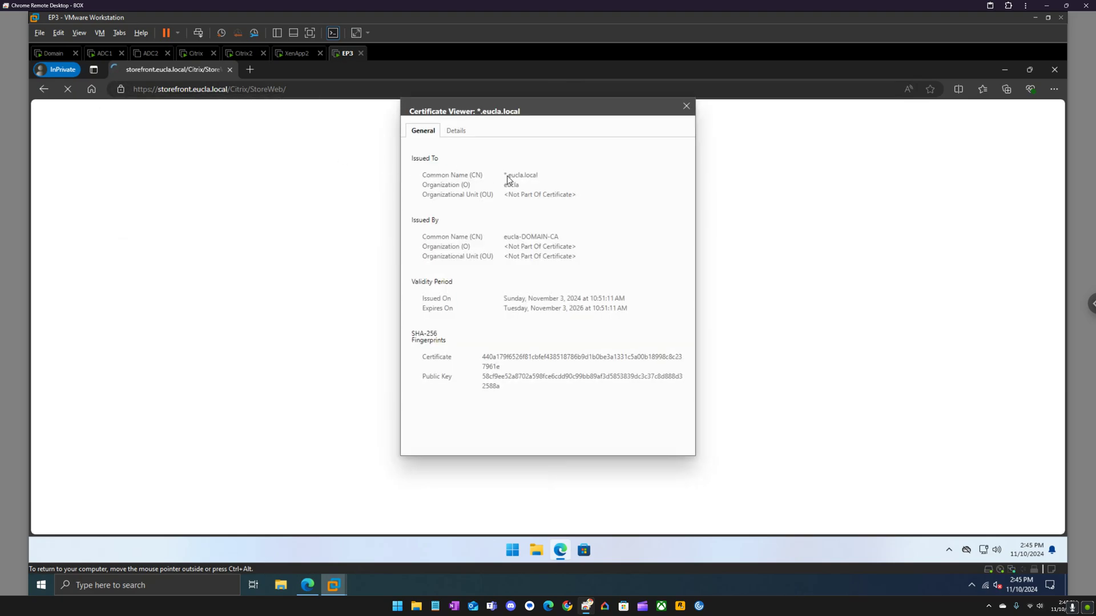
left_click(686, 106)
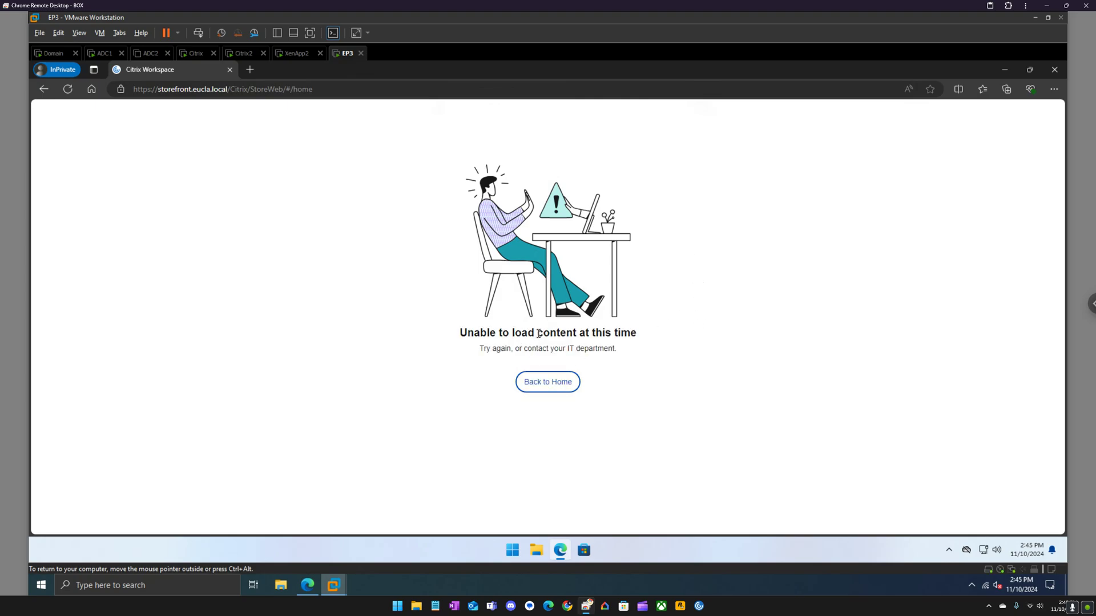
- Retry the home page, then reload the StoreWeb site with #/home removed from the address
left_click(566, 383)
left_click(321, 90)
left_click_drag(320, 91, 289, 94)
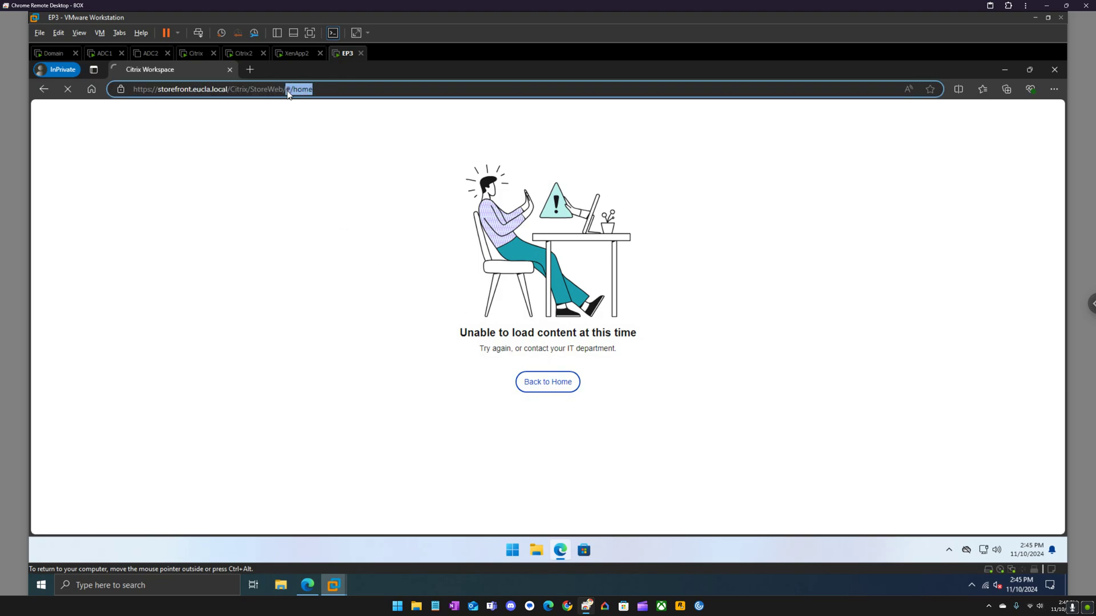
key("BackSpace")
key("Return")
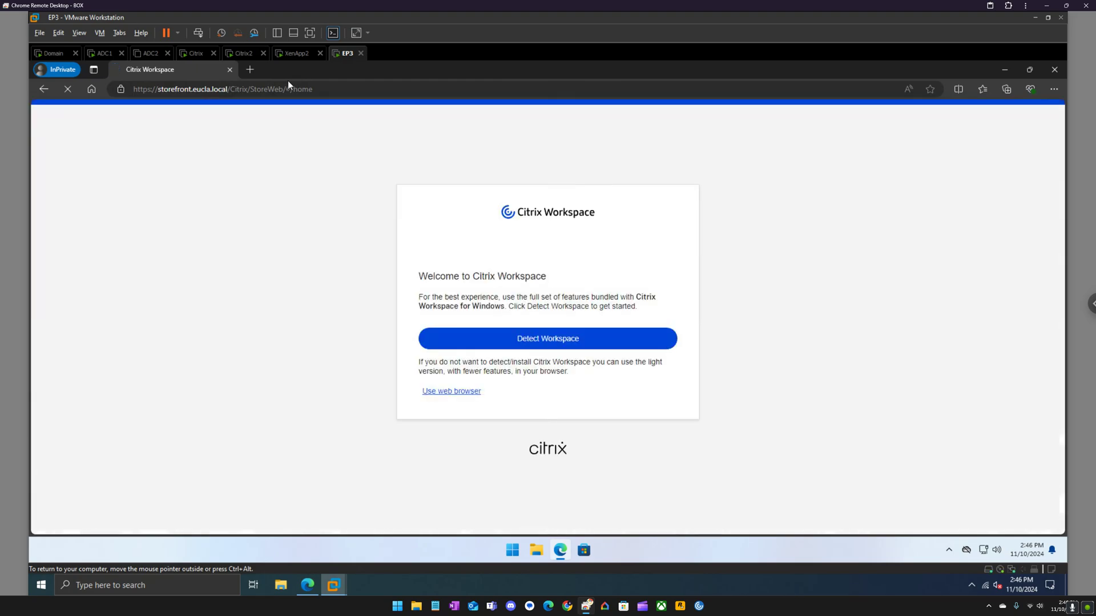
- Detect Workspace and log on with the saved citrixadmin user name and password, adding the eucla\ domain prefix to the user name
left_click(553, 340)
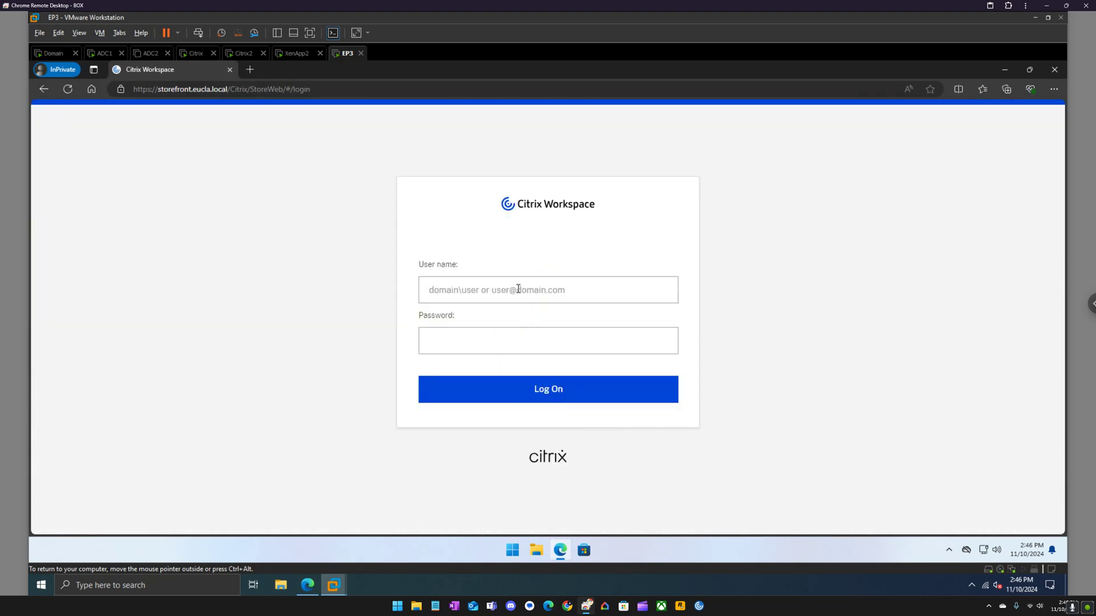
left_click(518, 289)
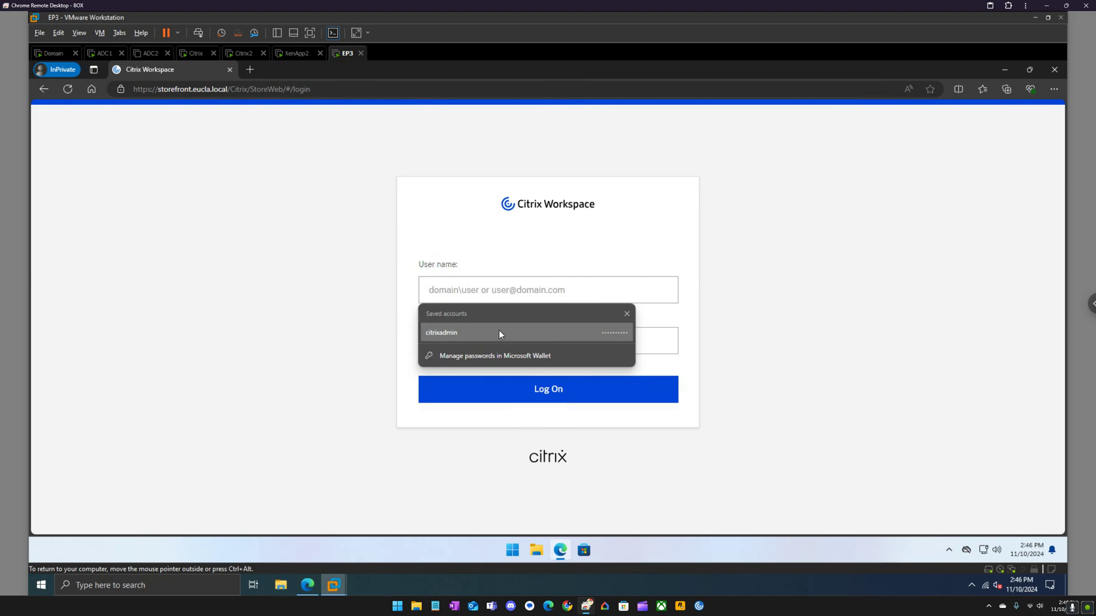
left_click(502, 333)
left_click(431, 290)
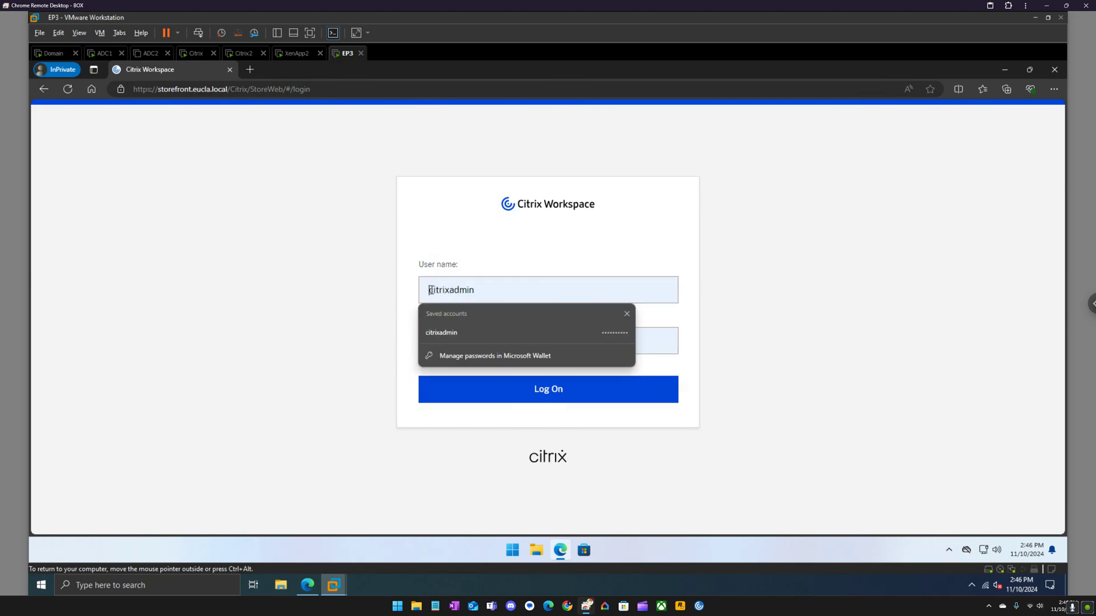
type("eucla\\")
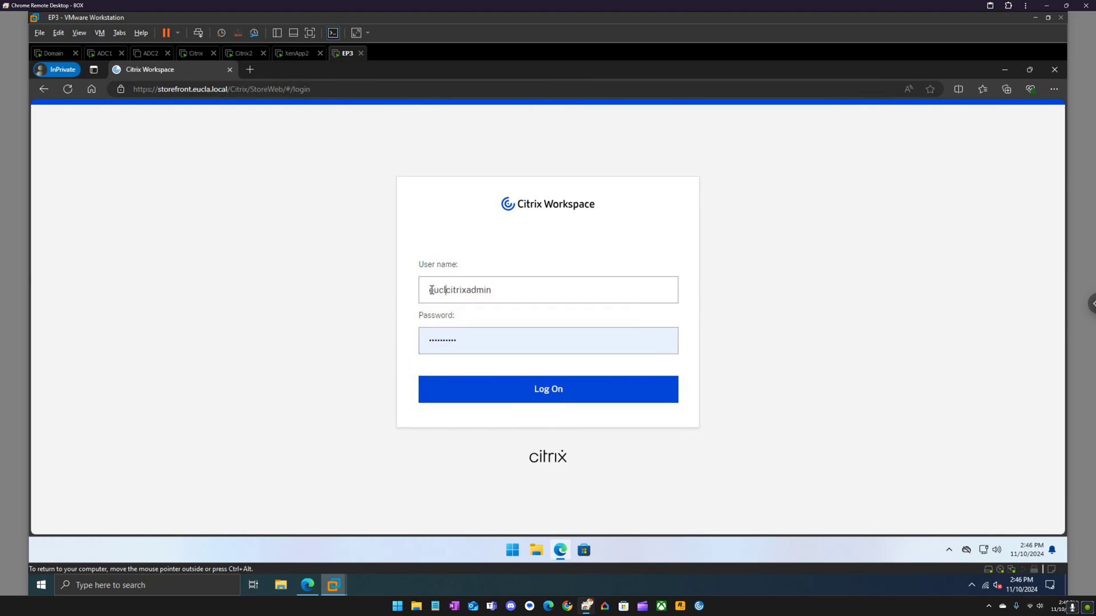
key("Return")
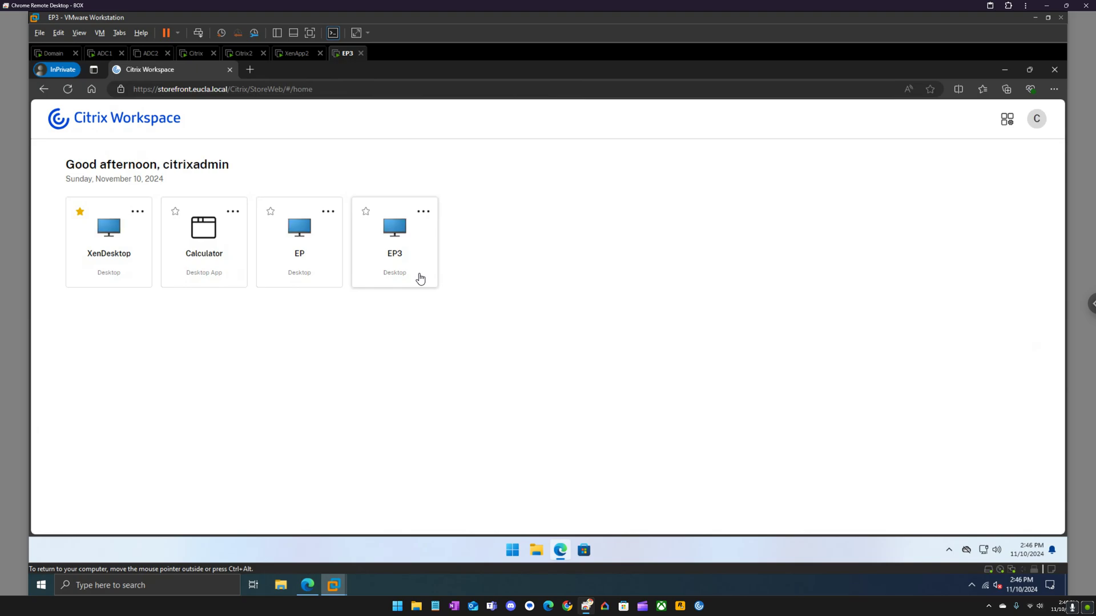
- Launch the published Calculator app, permit its access to attached devices, and close it after the test
left_click(209, 240)
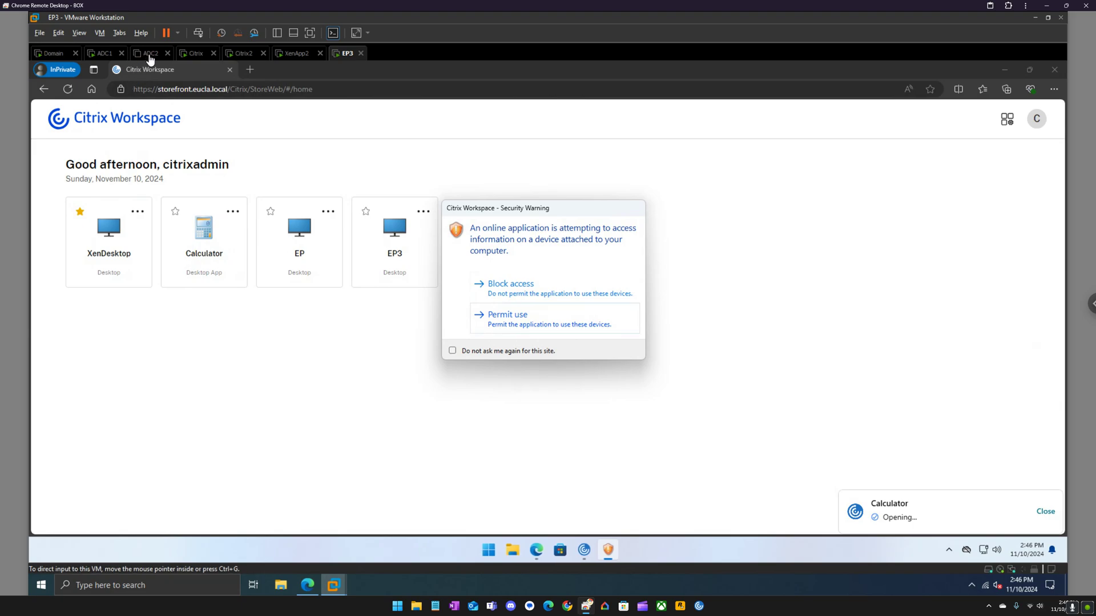
left_click(533, 315)
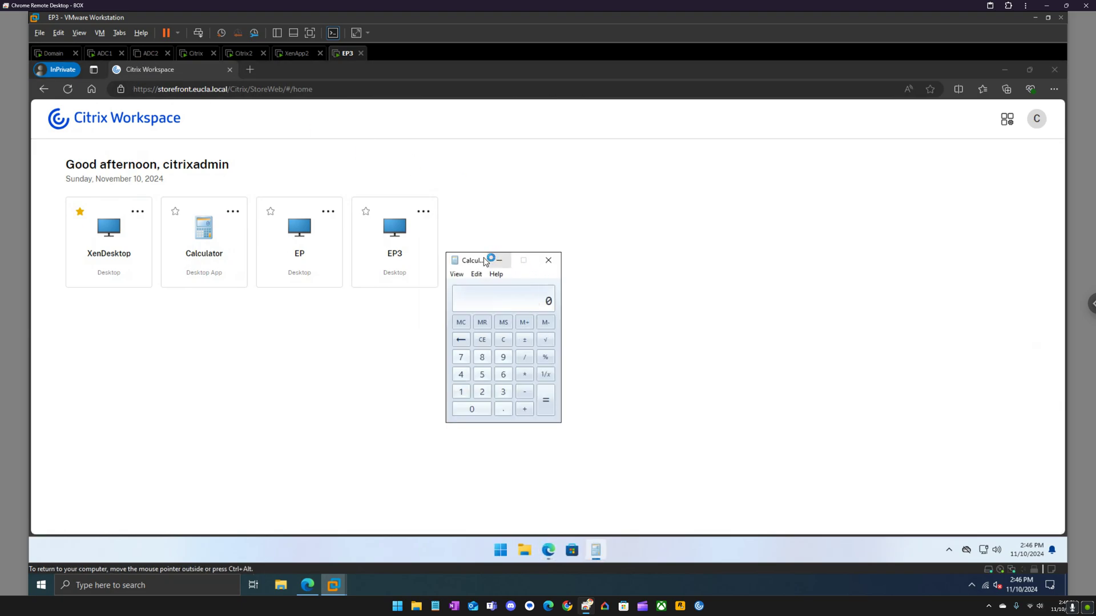
left_click_drag(485, 261, 508, 265)
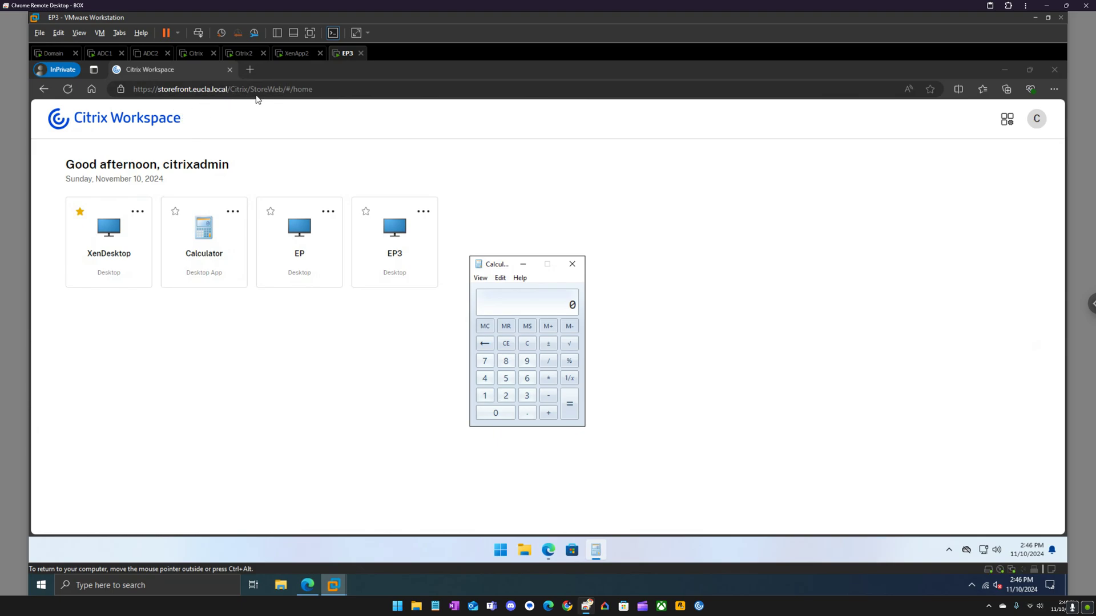
left_click(571, 264)
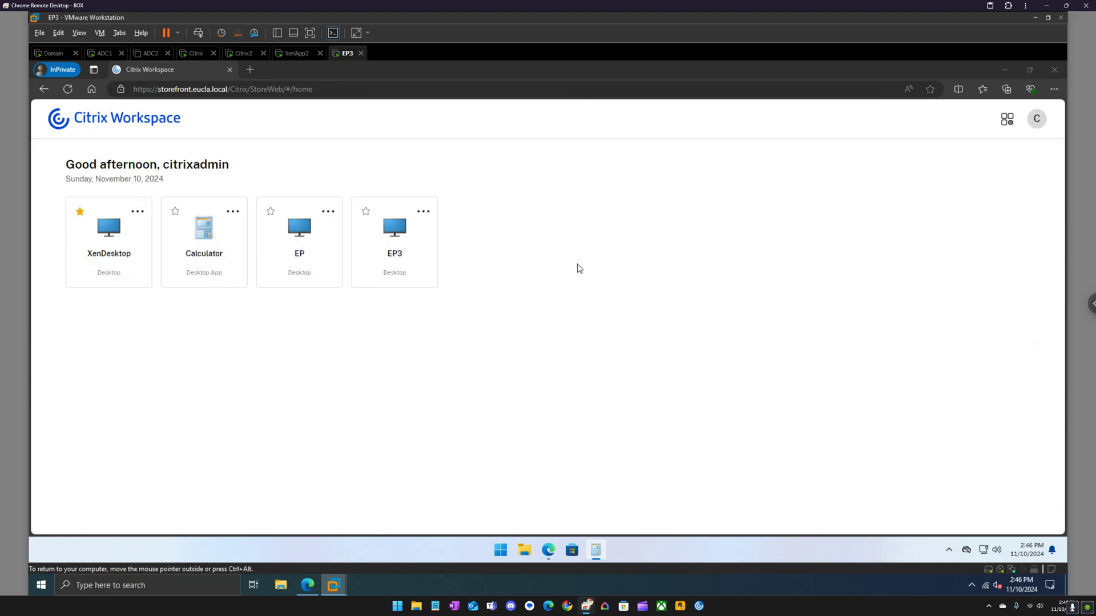